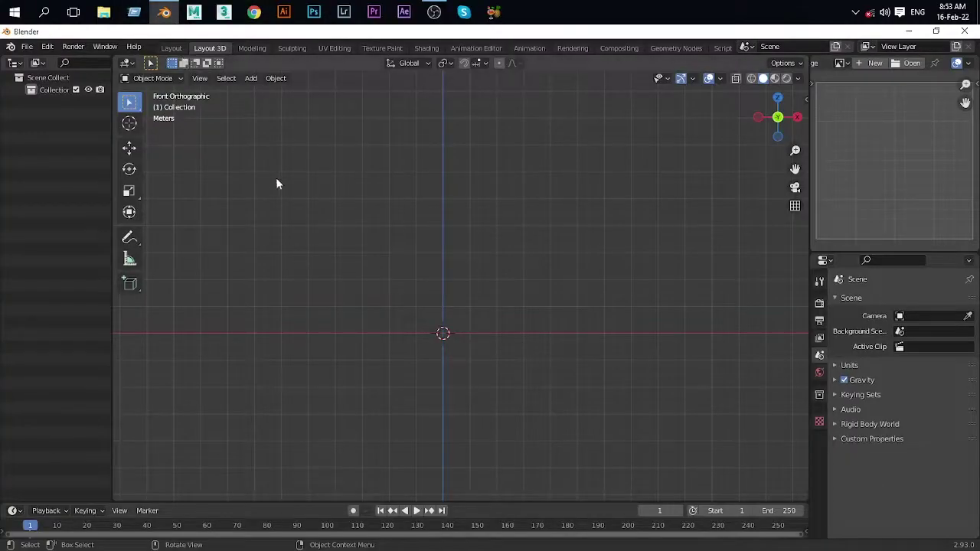
# Step: Add the unicorn sheet from D:\Reffrence\Animal Reffrence to the scene as a reference image
pyautogui.hotkey('shift', 'a')
pyautogui.click(369, 308)
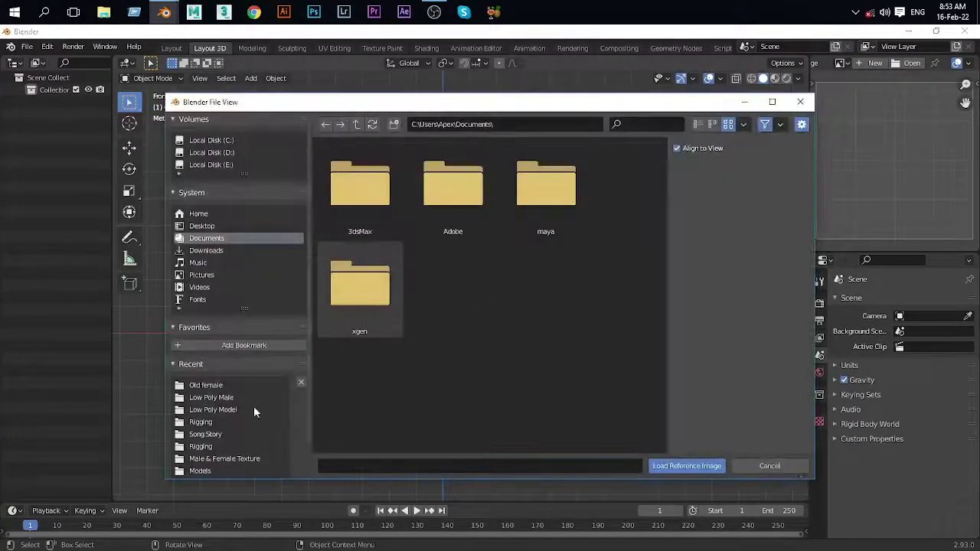
pyautogui.click(212, 153)
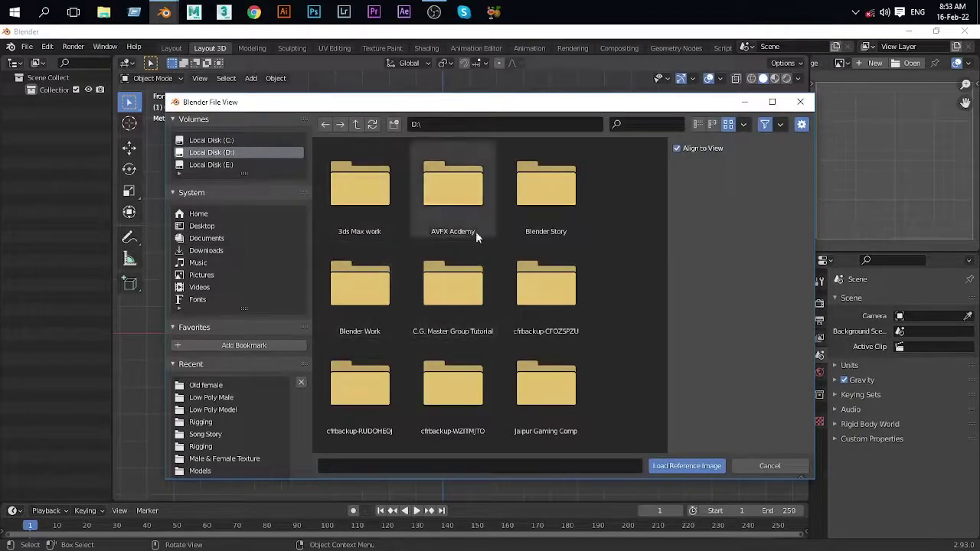
pyautogui.scroll(-2, 487, 249)
pyautogui.scroll(-2, 498, 262)
pyautogui.scroll(-2, 402, 272)
pyautogui.doubleClick(395, 275)
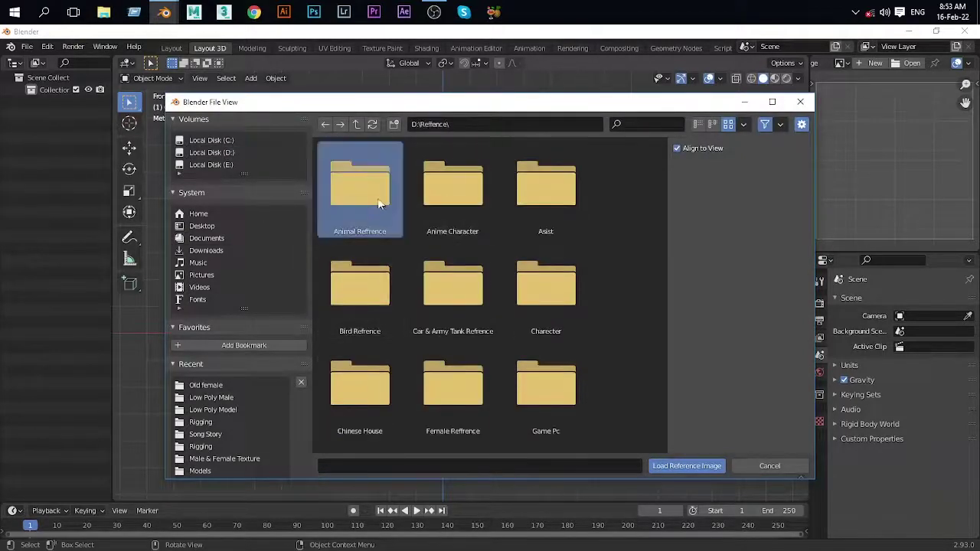
pyautogui.doubleClick(360, 187)
pyautogui.click(458, 215)
pyautogui.doubleClick(360, 285)
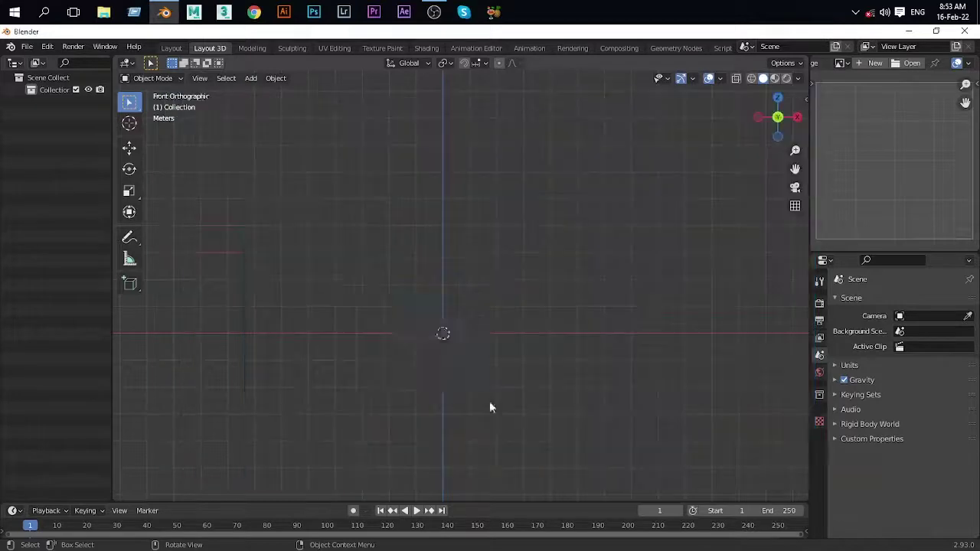
# Step: Scale the reference image by 4 and add a rotated duplicate crossing it
pyautogui.press('s')
pyautogui.press('4')
pyautogui.press('Return')
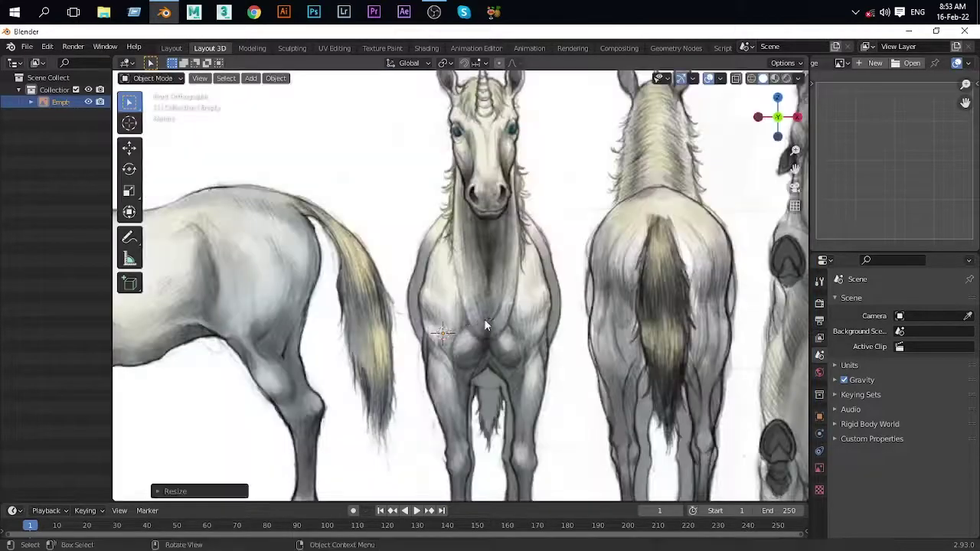
pyautogui.scroll(-2, 453, 305)
pyautogui.hotkey('shift', 'd')
pyautogui.press('r')
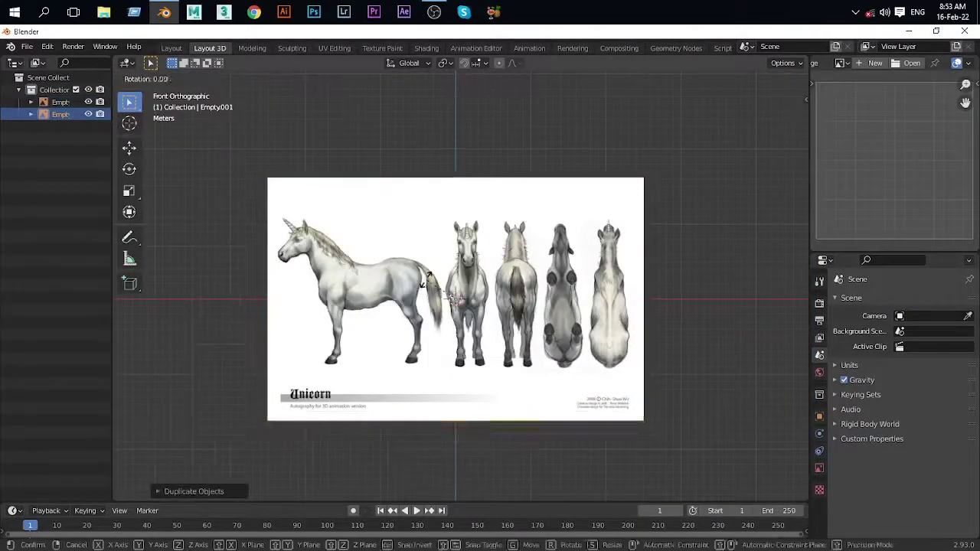
pyautogui.press('Return')
# Step: Add a plane as a guide and resize it, checking the crossed images
pyautogui.press('ctrl+KP_1')
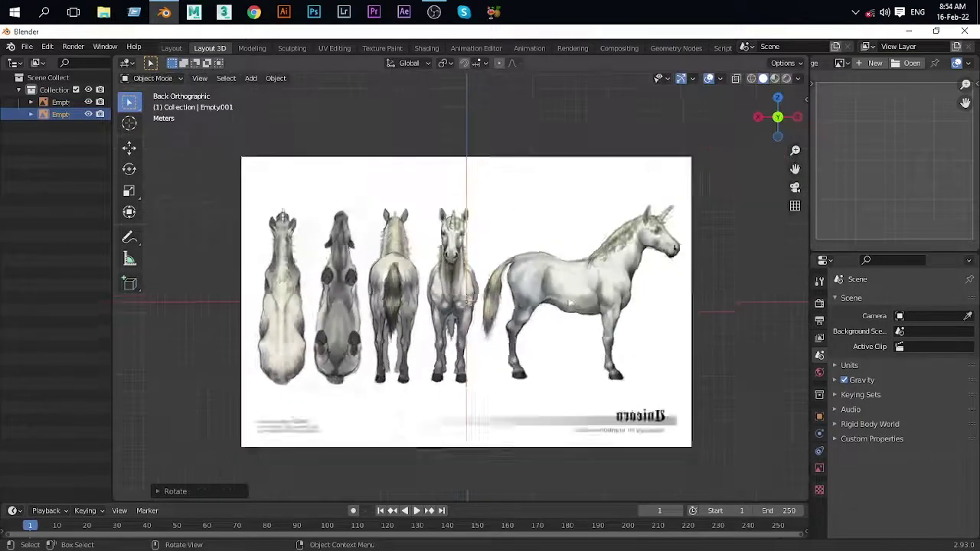
pyautogui.scroll(3, 545, 266)
pyautogui.hotkey('shift', 'a')
pyautogui.click(618, 129)
pyautogui.scroll(-1, 518, 272)
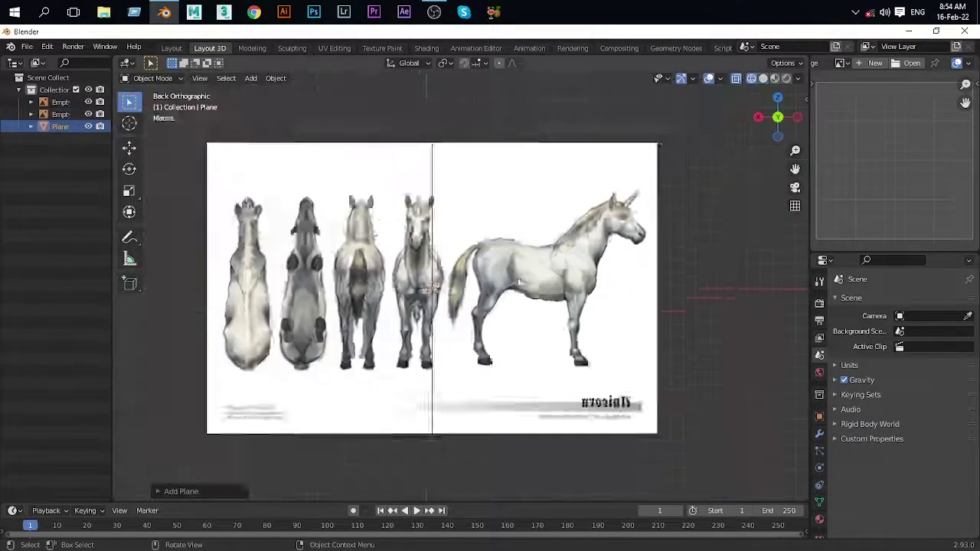
pyautogui.moveTo(432, 290); pyautogui.dragTo(621, 390, button='middle')
pyautogui.scroll(5, 383, 294)
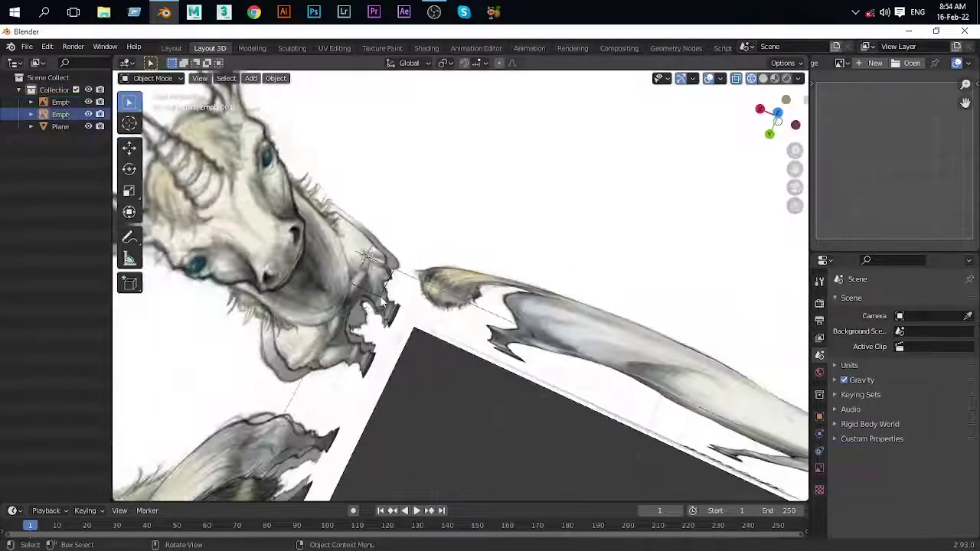
pyautogui.press('s')
pyautogui.click(498, 318)
pyautogui.scroll(-3, 498, 318)
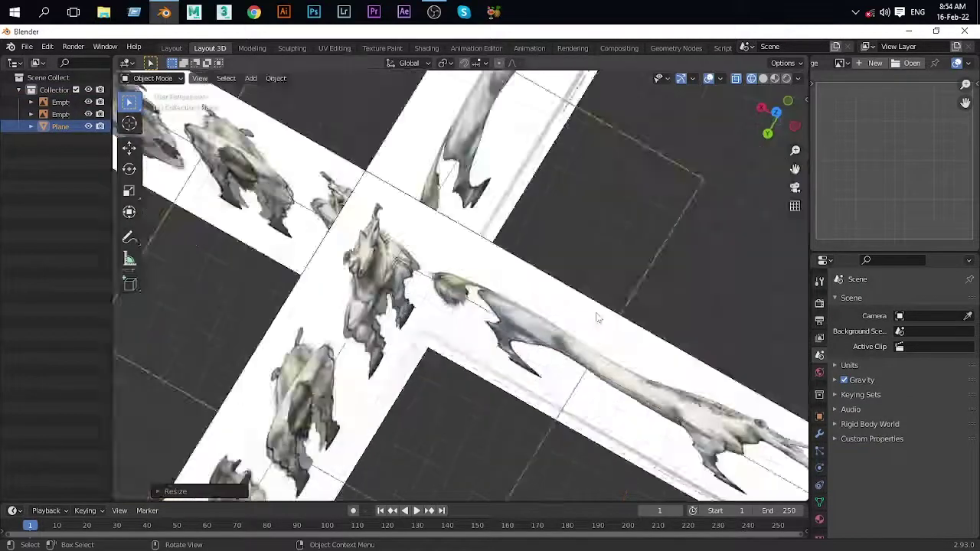
pyautogui.press('KP_1')
# Step: Move the guide plane vertically to the top of the unicorn's head
pyautogui.press('g')
pyautogui.press('z')
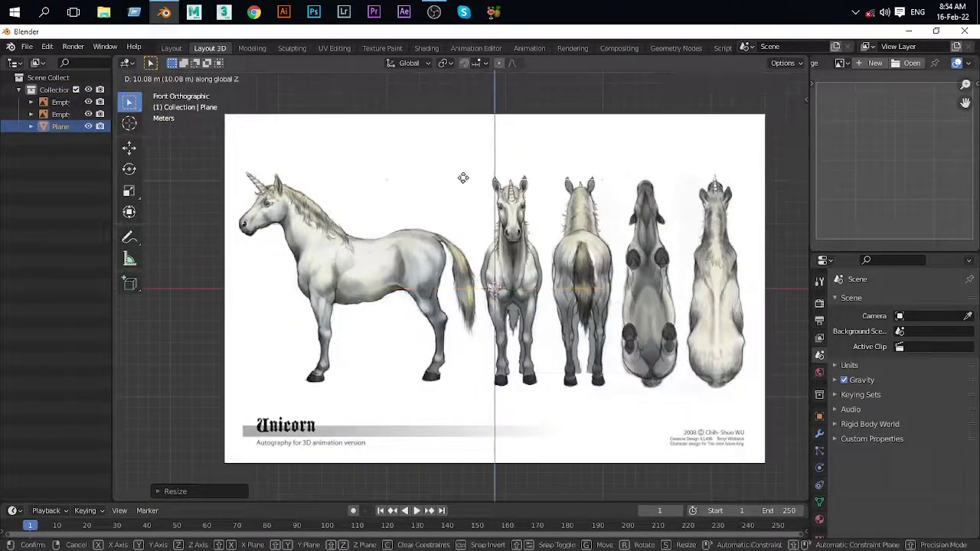
pyautogui.click(463, 178)
pyautogui.scroll(-4, 537, 219)
pyautogui.scroll(3, 610, 228)
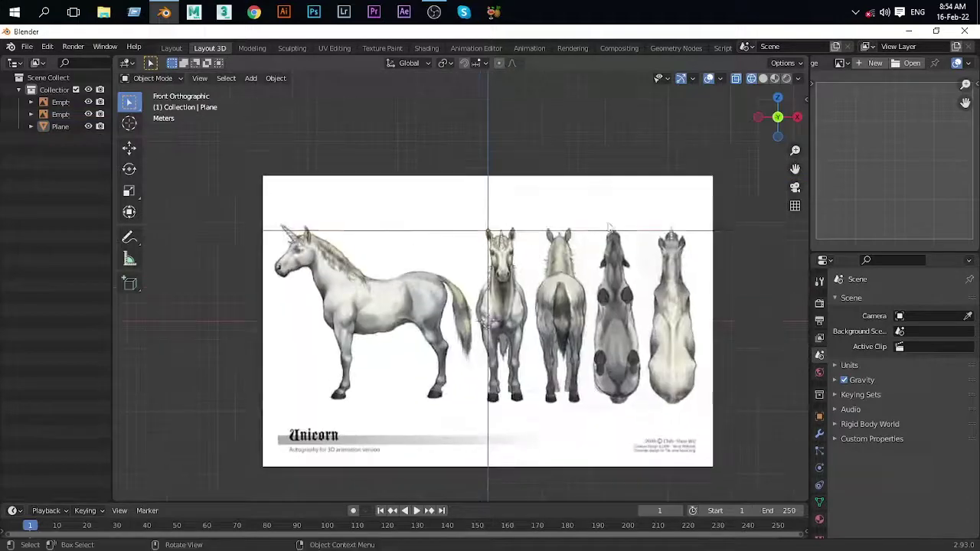
# Step: Set a second guide plane at hoof level and create a new collection
pyautogui.click(733, 461)
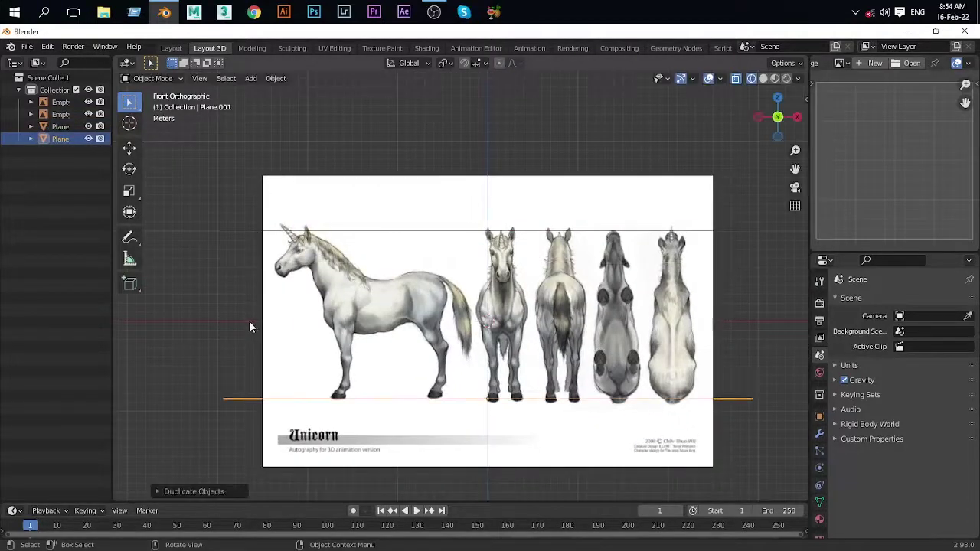
pyautogui.click(249, 321)
pyautogui.scroll(2, 455, 301)
pyautogui.press('g')
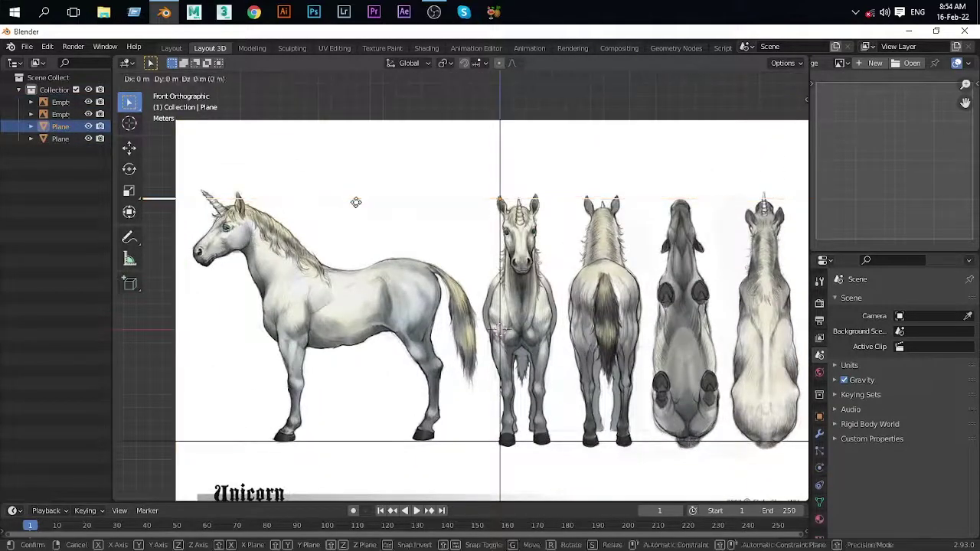
pyautogui.click(358, 200)
pyautogui.scroll(-5, 599, 256)
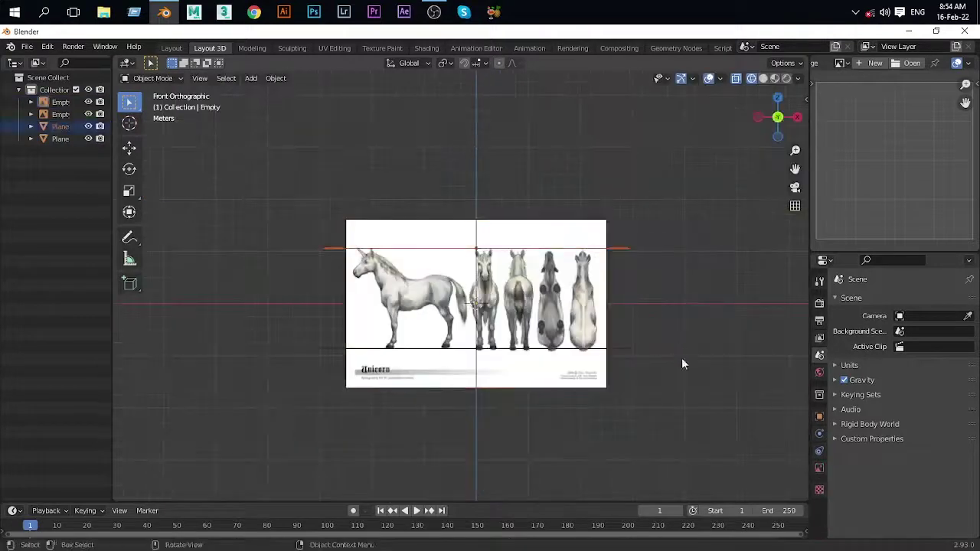
pyautogui.click(54, 238)
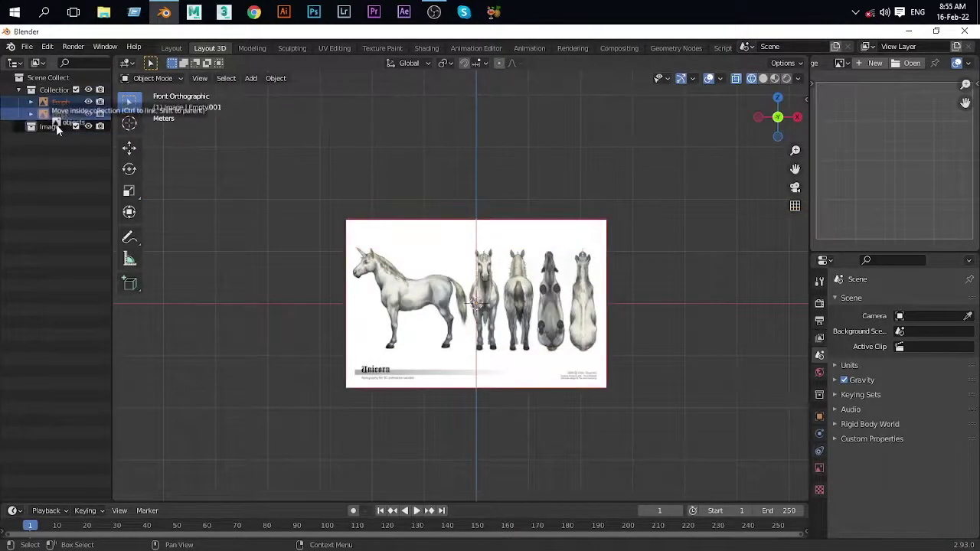
# Step: Move both reference images into the Image collection, enable selectability toggles, and hide them in perspective
pyautogui.moveTo(57, 130); pyautogui.dragTo(58, 127)
pyautogui.click(77, 63)
pyautogui.click(37, 105)
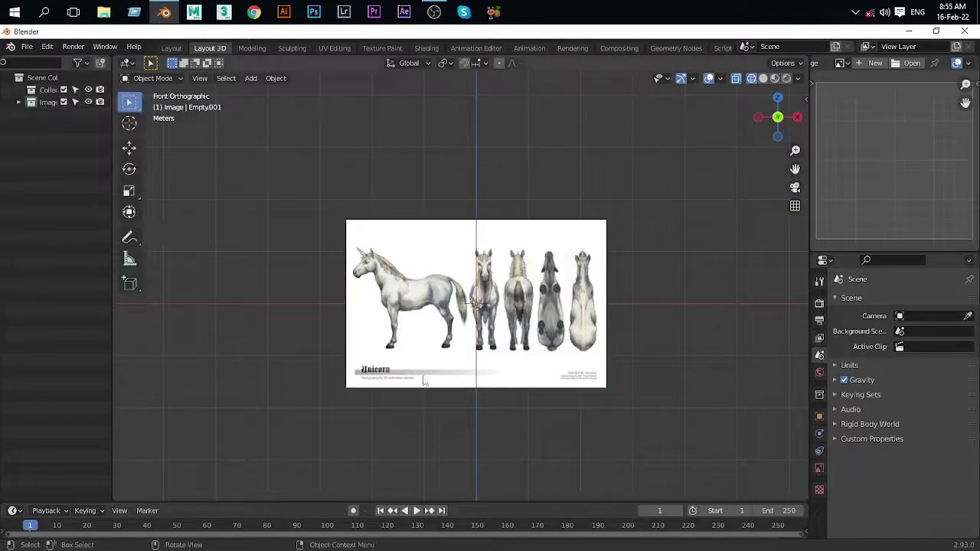
pyautogui.click(820, 467)
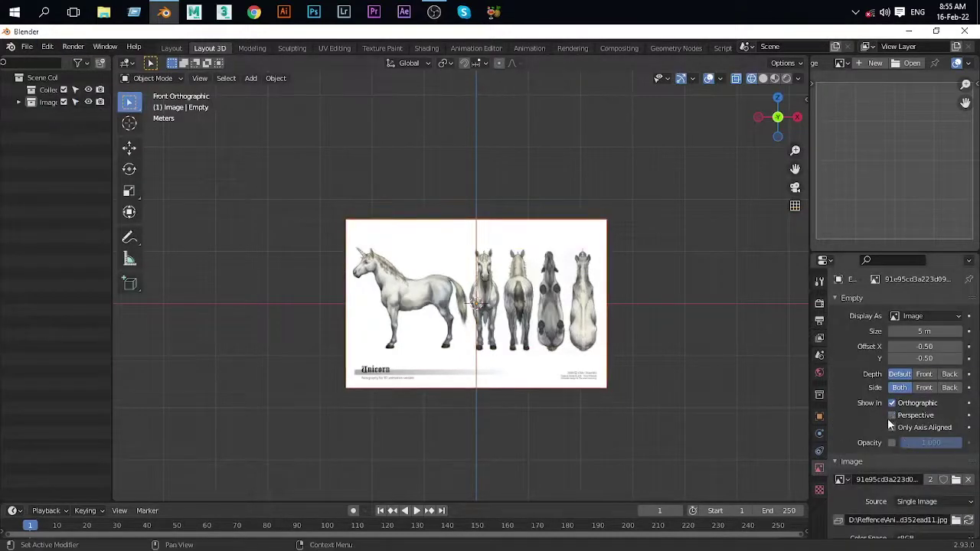
pyautogui.moveTo(651, 306); pyautogui.dragTo(627, 275, button='middle')
pyautogui.press('KP_1')
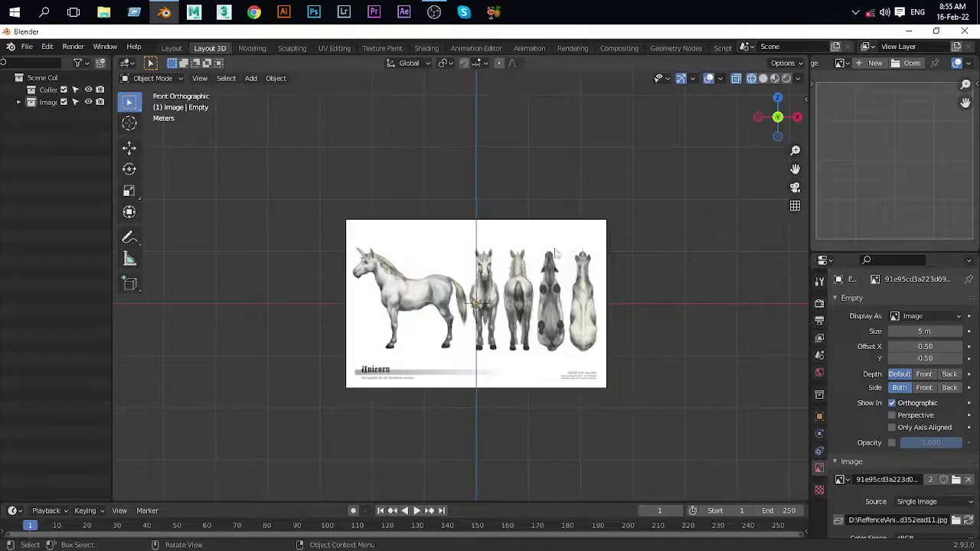
# Step: Select the second reference image in the Image collection
pyautogui.scroll(6, 556, 253)
pyautogui.scroll(-1, 427, 274)
pyautogui.scroll(-2, 426, 271)
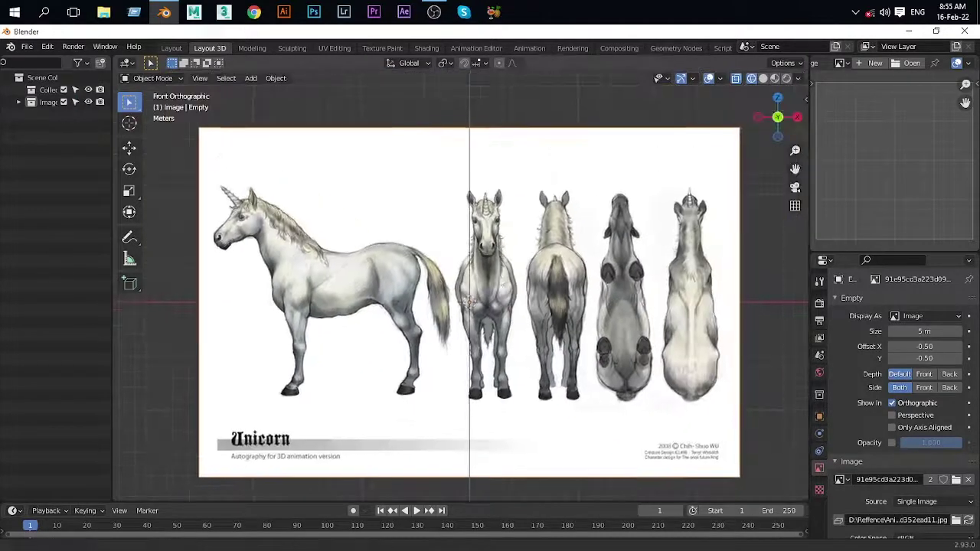
pyautogui.scroll(-3, 594, 236)
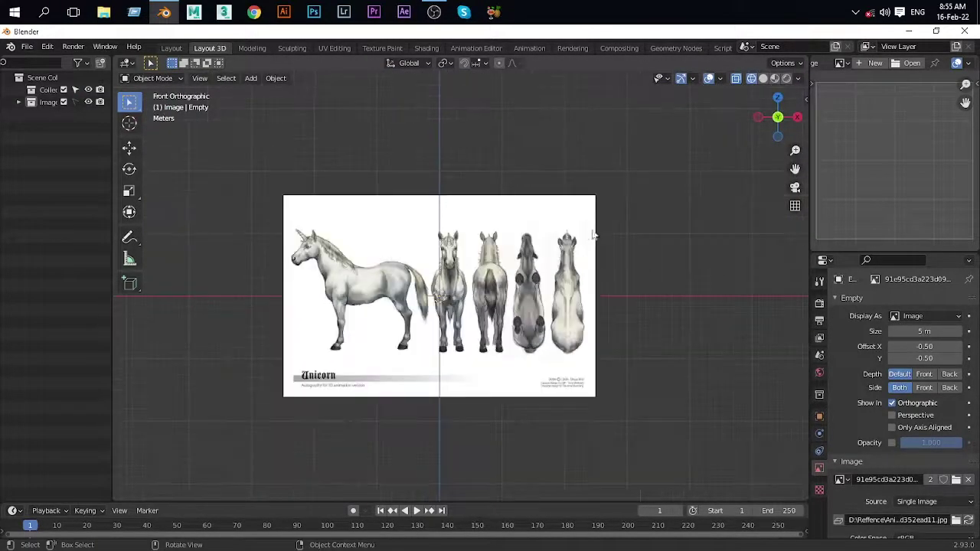
pyautogui.press('s')
pyautogui.press('Escape')
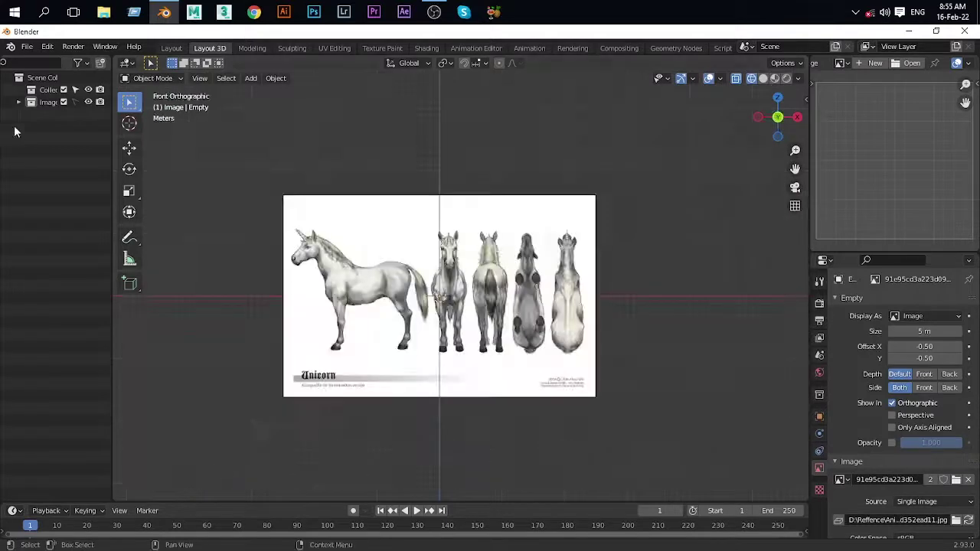
pyautogui.click(56, 127)
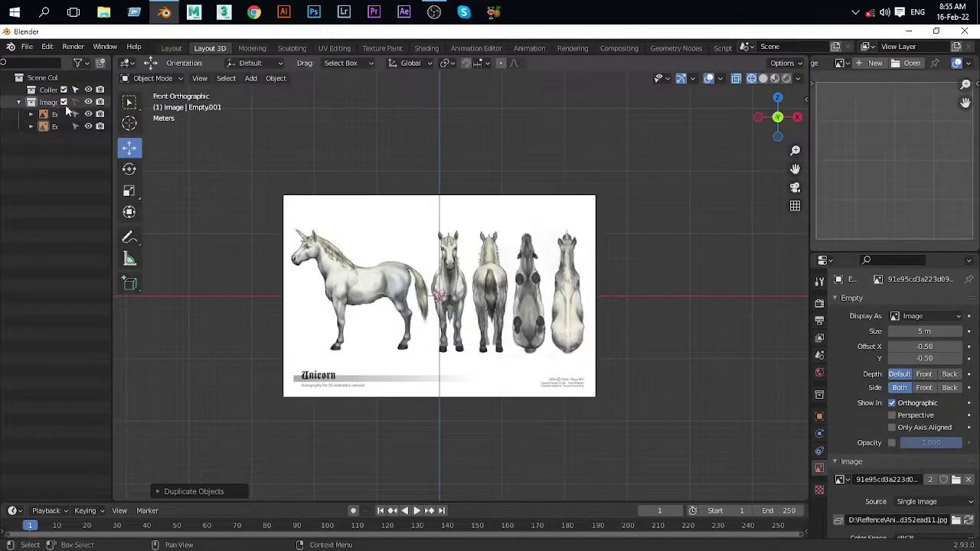
# Step: Duplicate the reference image and rotate the copy 90° to lie flat
pyautogui.hotkey('shift', 'd')
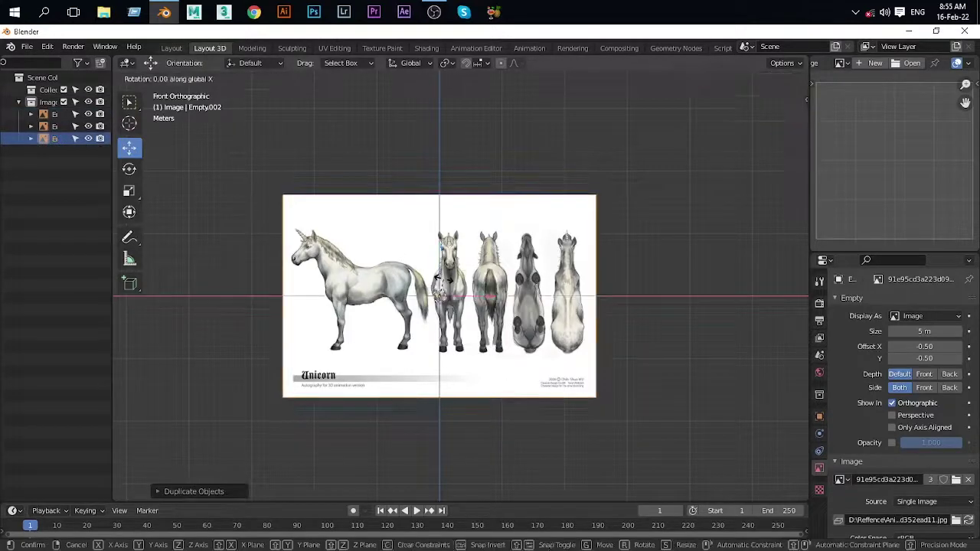
pyautogui.click(441, 280)
pyautogui.scroll(-4, 446, 284)
pyautogui.scroll(4, 448, 284)
pyautogui.scroll(1, 440, 276)
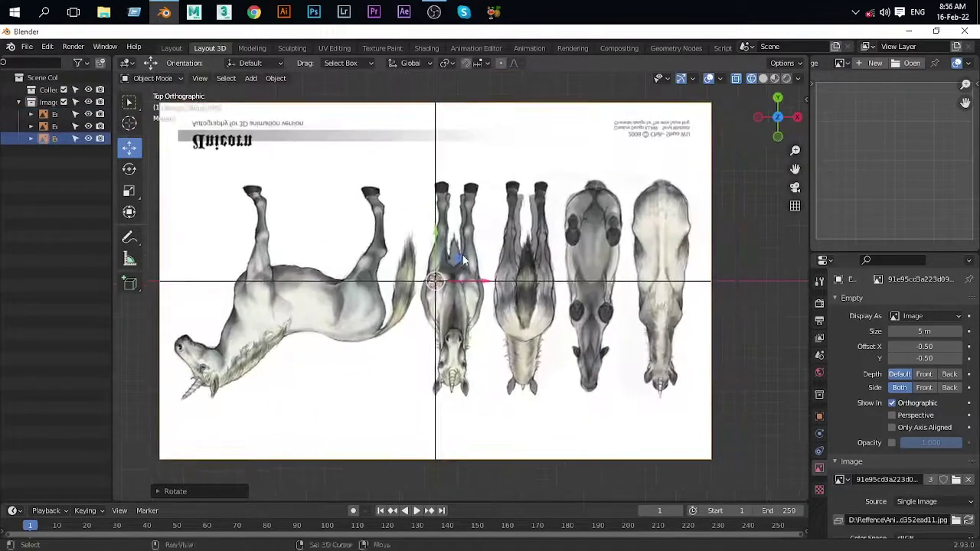
pyautogui.scroll(2, 431, 266)
pyautogui.keyDown('shift'); pyautogui.moveTo(430, 267); pyautogui.dragTo(588, 284, button='middle'); pyautogui.keyUp('shift')
pyautogui.hotkey('shift', 'a')
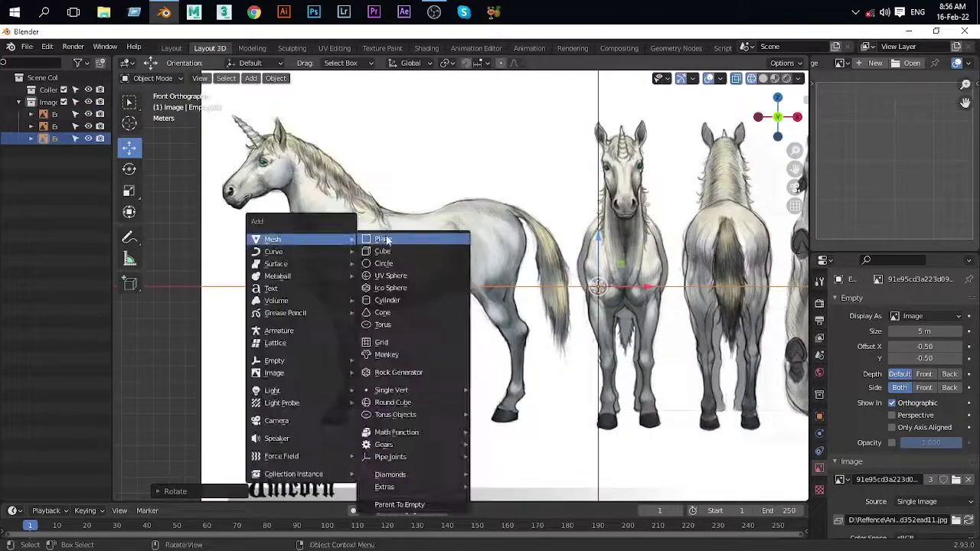
pyautogui.press('Escape')
pyautogui.scroll(-4, 301, 246)
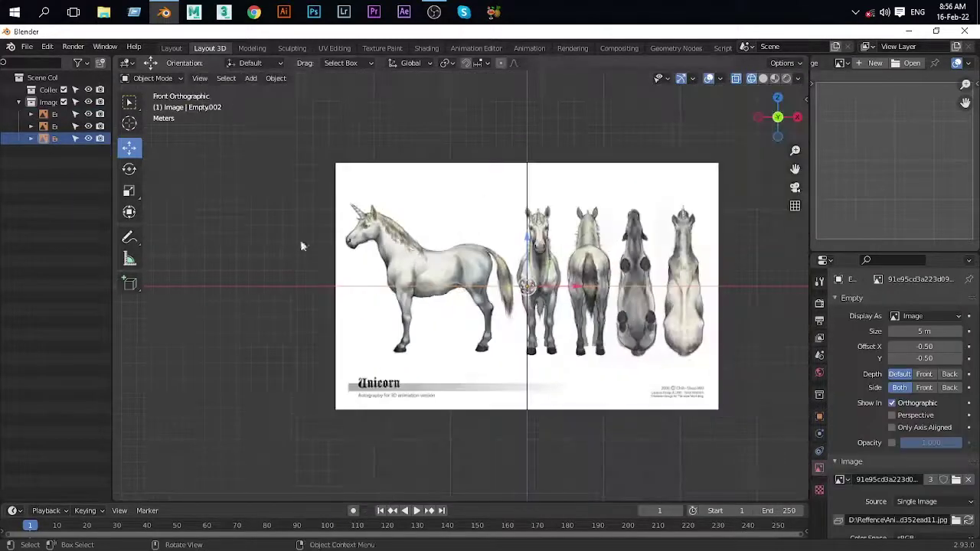
# Step: Add a cube and move and scale it over the unicorn's body
pyautogui.click(17, 103)
pyautogui.hotkey('shift', 'a')
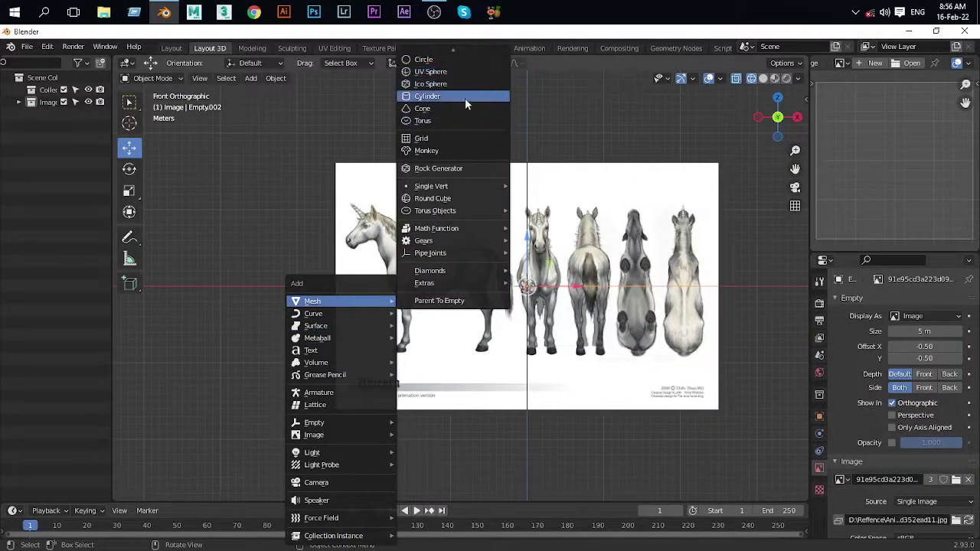
pyautogui.click(452, 59)
pyautogui.scroll(2, 459, 253)
pyautogui.hotkey('shift', 'a')
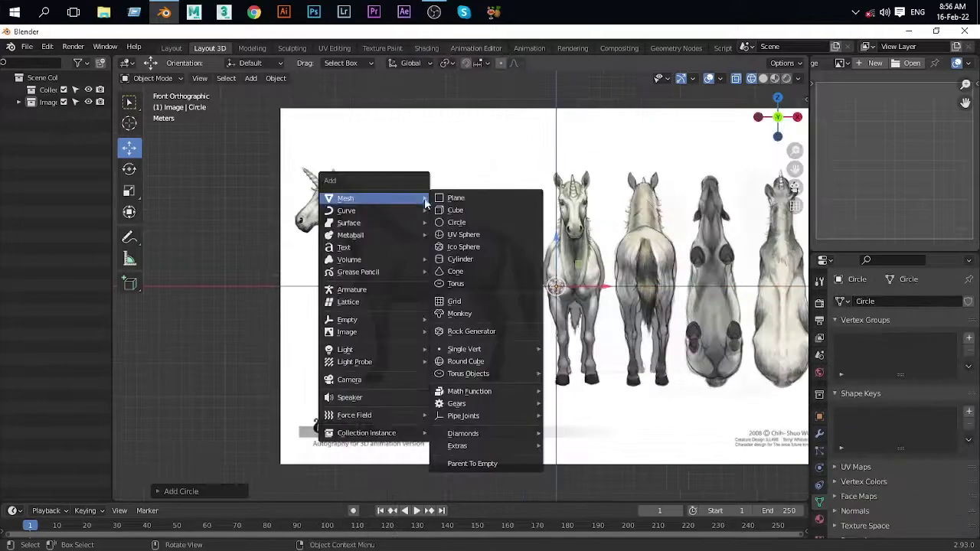
pyautogui.click(460, 203)
pyautogui.scroll(-1, 503, 262)
pyautogui.press('g')
pyautogui.click(388, 242)
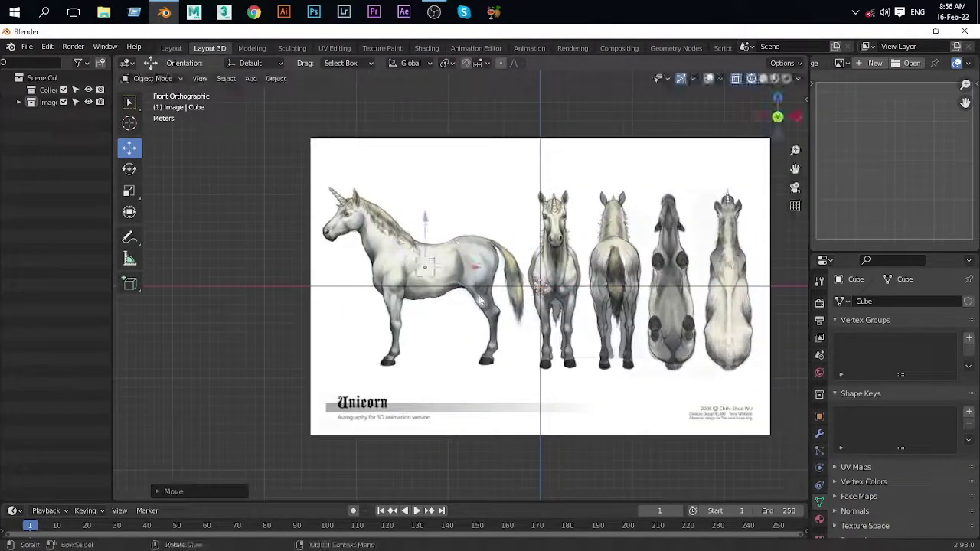
pyautogui.press('s')
pyautogui.click(620, 339)
# Step: In Edit Mode, stretch the cube's vertices along the torso and subdivide it once
pyautogui.hotkey('ctrl', 'Tab')
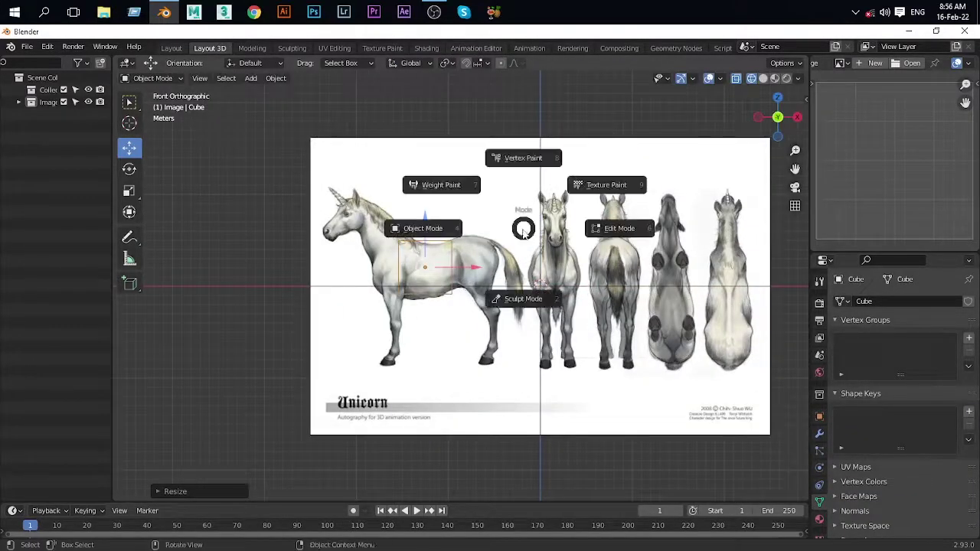
pyautogui.click(617, 225)
pyautogui.press('q')
pyautogui.scroll(3, 308, 182)
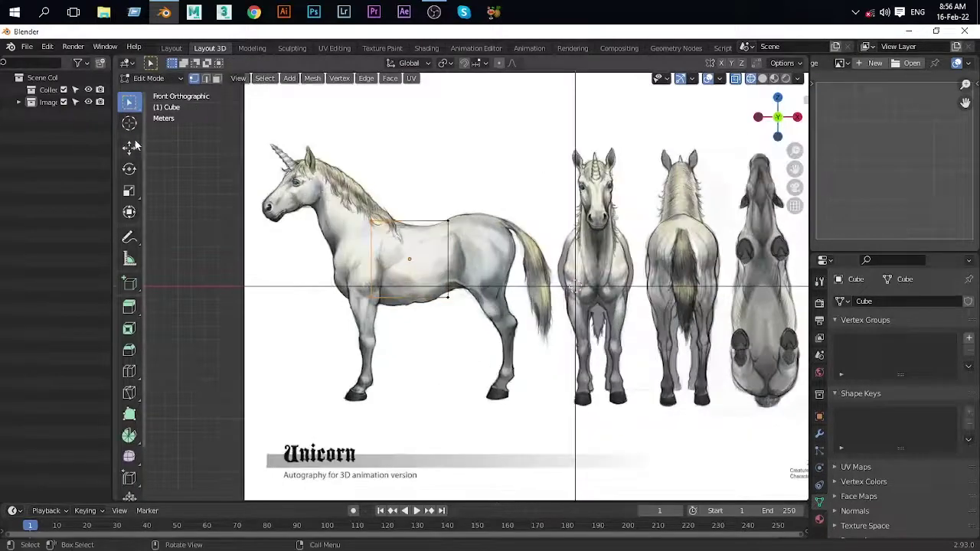
pyautogui.scroll(2, 429, 268)
pyautogui.scroll(1, 429, 268)
pyautogui.press('g')
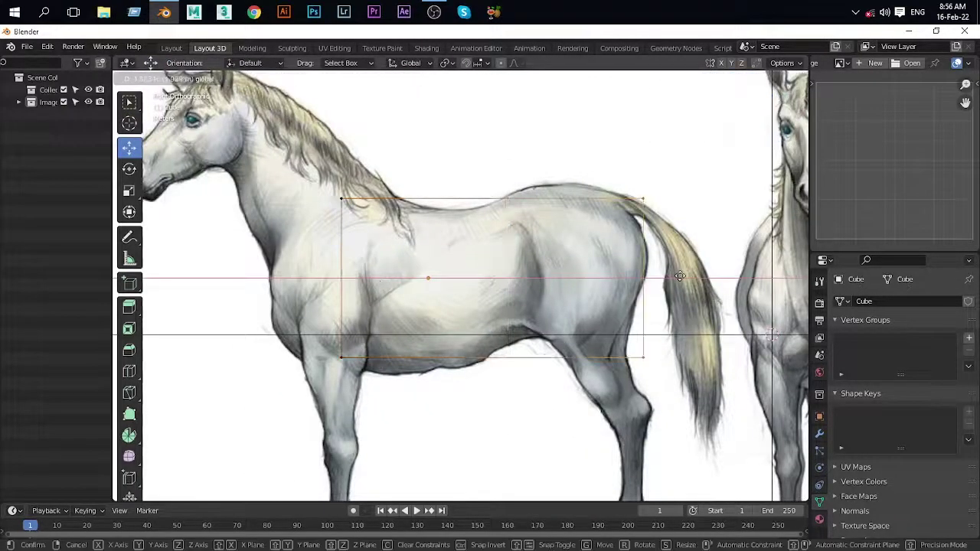
pyautogui.click(680, 276)
pyautogui.rightClick(477, 200)
pyautogui.click(476, 200)
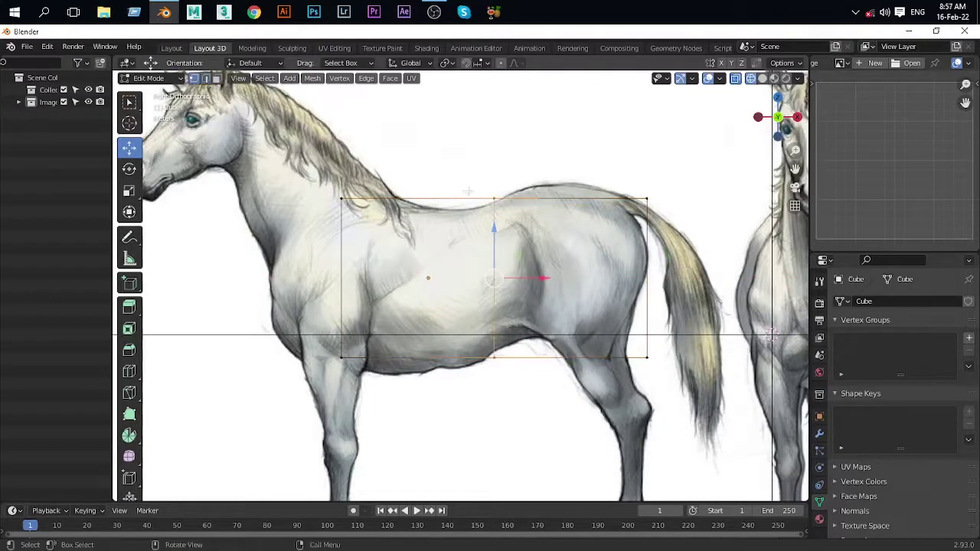
# Step: Back in Object Mode, select the top reference image and move it left
pyautogui.scroll(-2, 772, 335)
pyautogui.moveTo(567, 304); pyautogui.dragTo(583, 313, button='middle')
pyautogui.press('Tab')
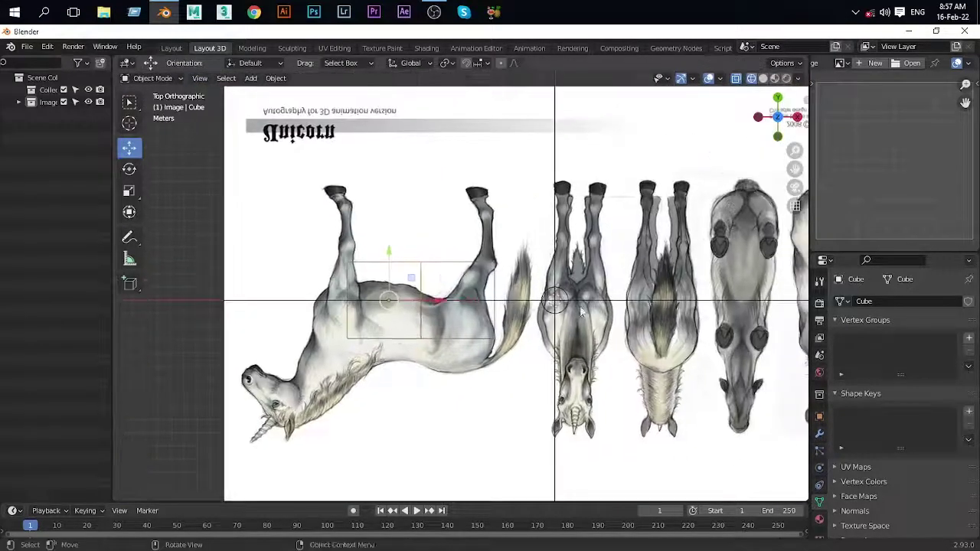
pyautogui.scroll(-1, 582, 313)
pyautogui.scroll(-1, 624, 243)
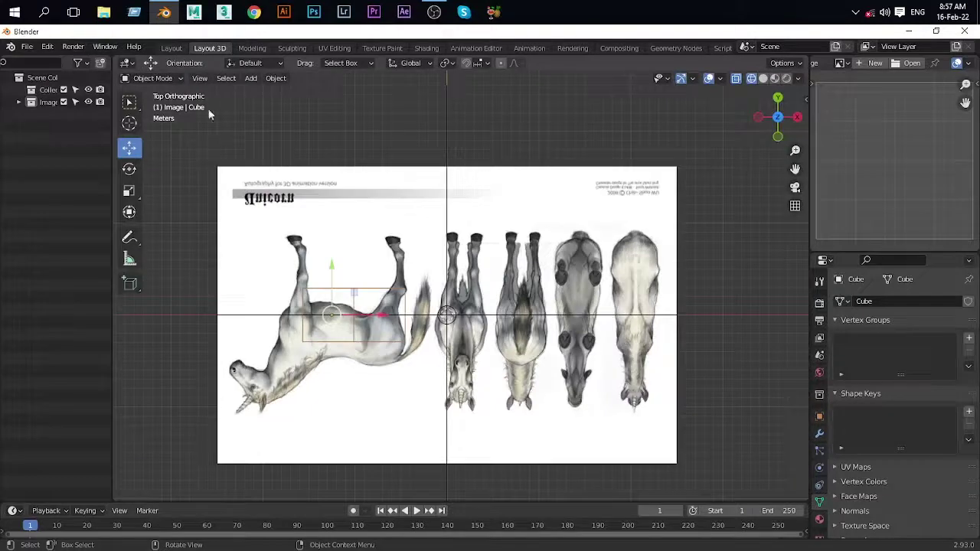
pyautogui.click(622, 240)
pyautogui.moveTo(622, 239); pyautogui.dragTo(361, 242)
# Step: Rotate the top reference image 90° and move it under the body block
pyautogui.press('r')
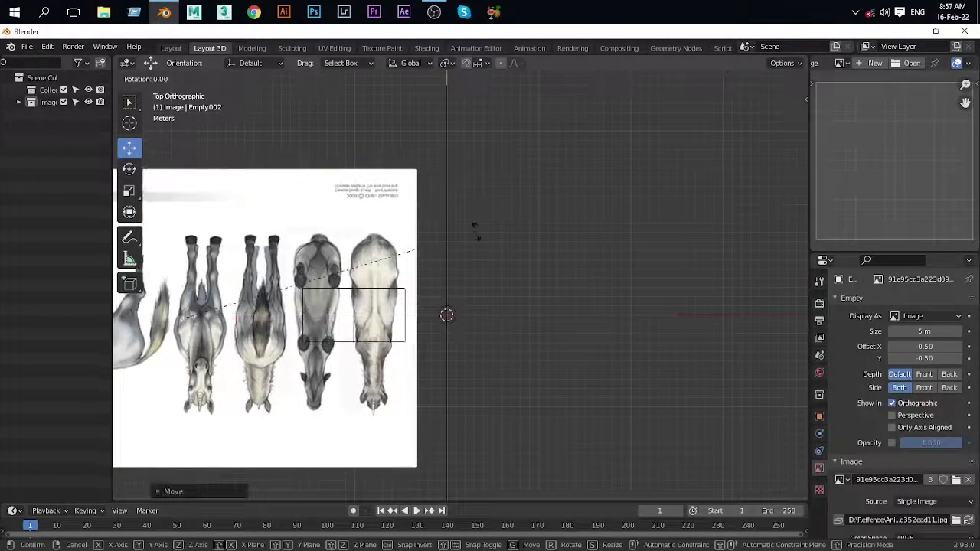
pyautogui.click(287, 62)
pyautogui.keyDown('shift'); pyautogui.moveTo(164, 418); pyautogui.dragTo(368, 292, button='middle'); pyautogui.keyUp('shift')
pyautogui.scroll(1, 368, 292)
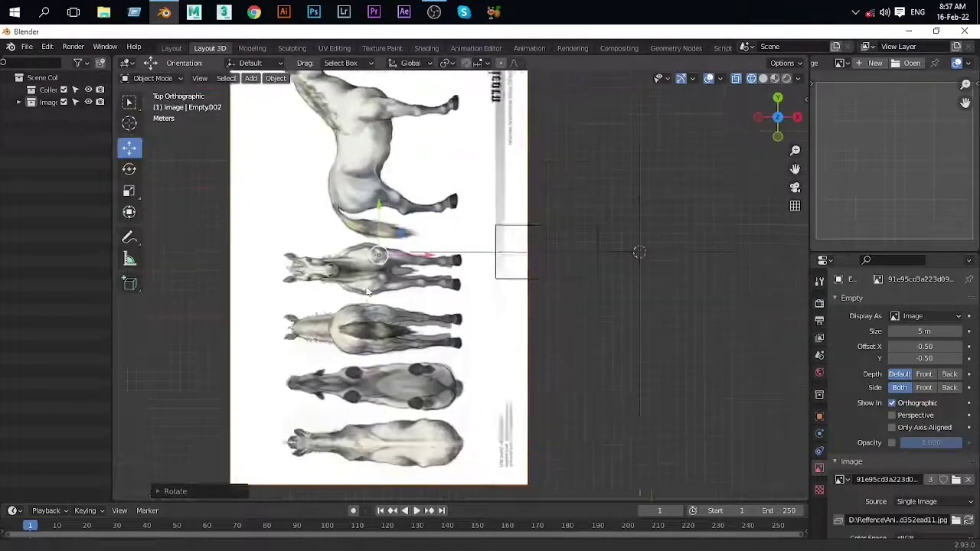
pyautogui.press('g')
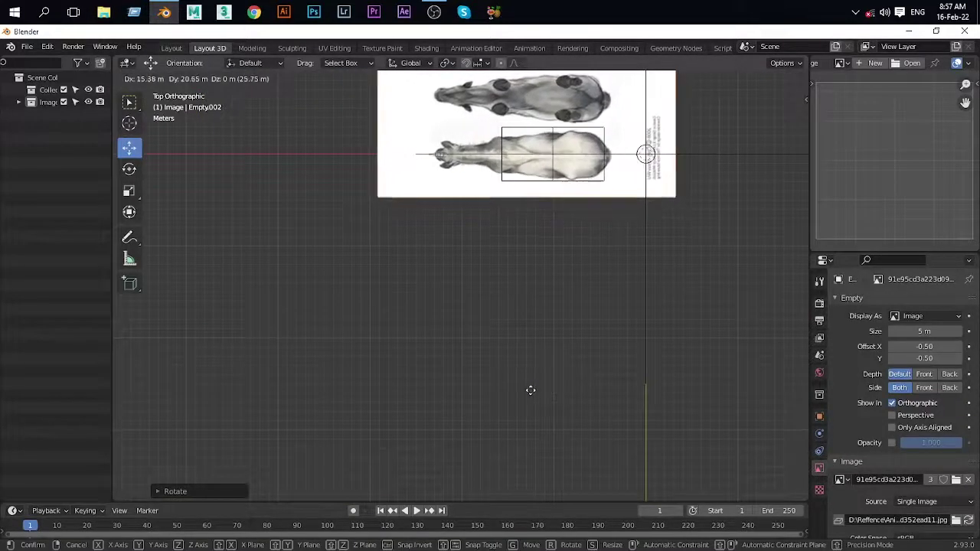
pyautogui.click(568, 217)
pyautogui.press('KP_Decimal')
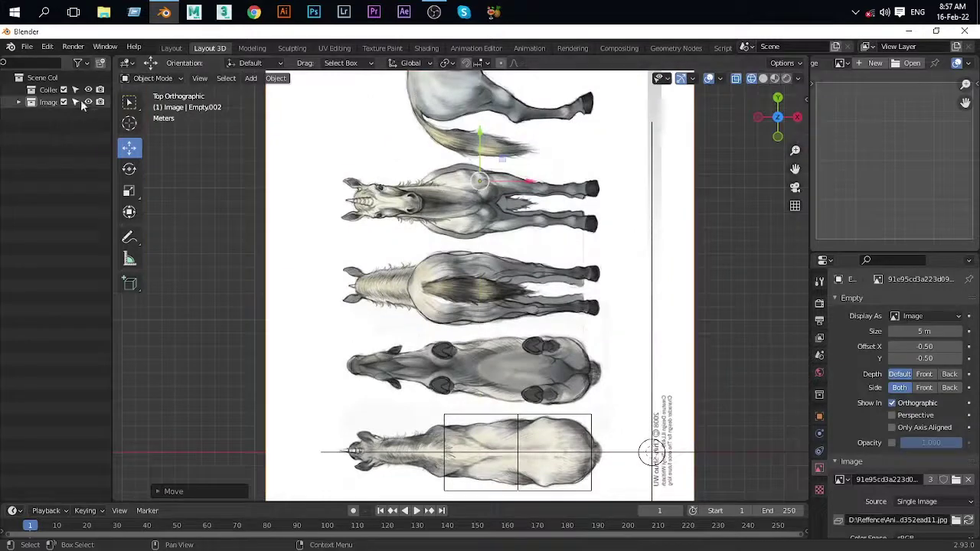
# Step: Switch to the side view, select the Cube, and widen the Outliner
pyautogui.press('KP_3')
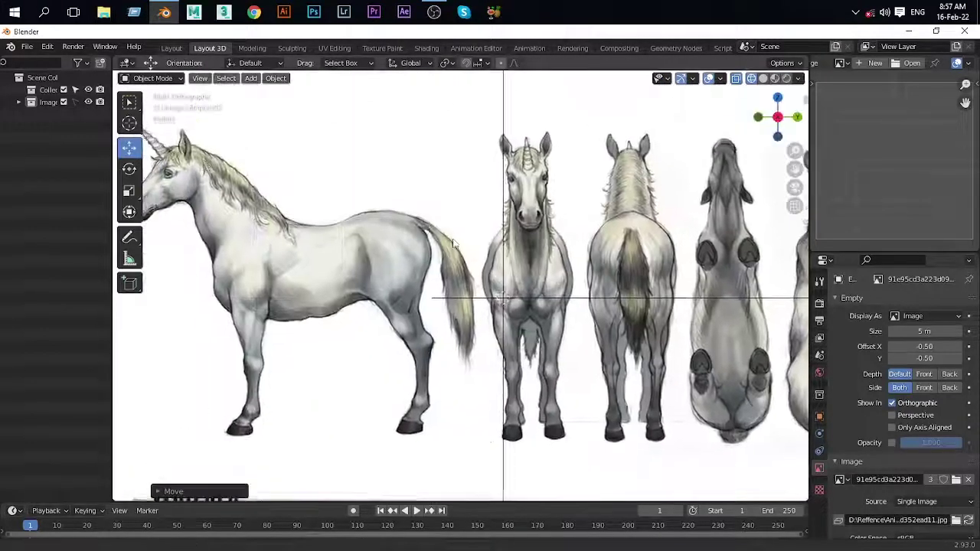
pyautogui.scroll(-5, 338, 225)
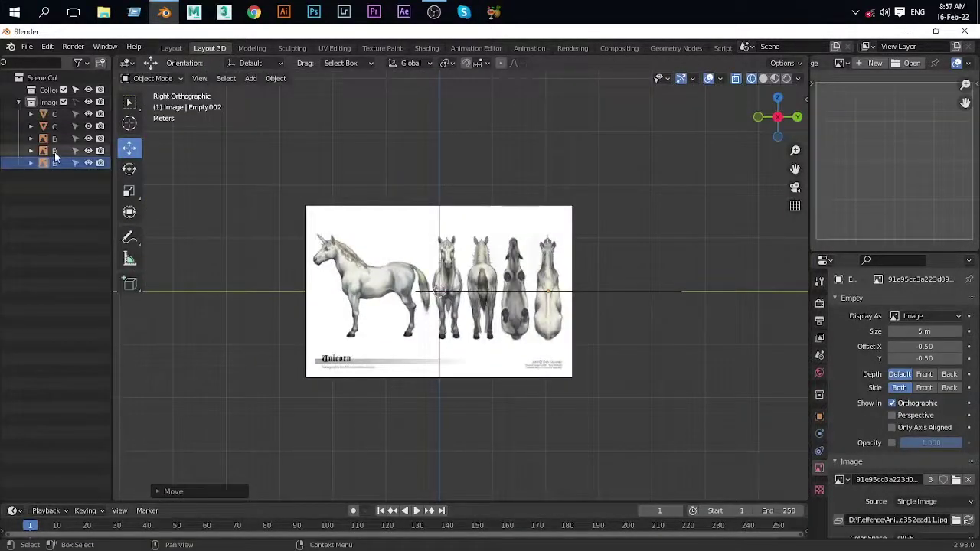
pyautogui.click(47, 125)
pyautogui.moveTo(112, 167); pyautogui.dragTo(162, 184)
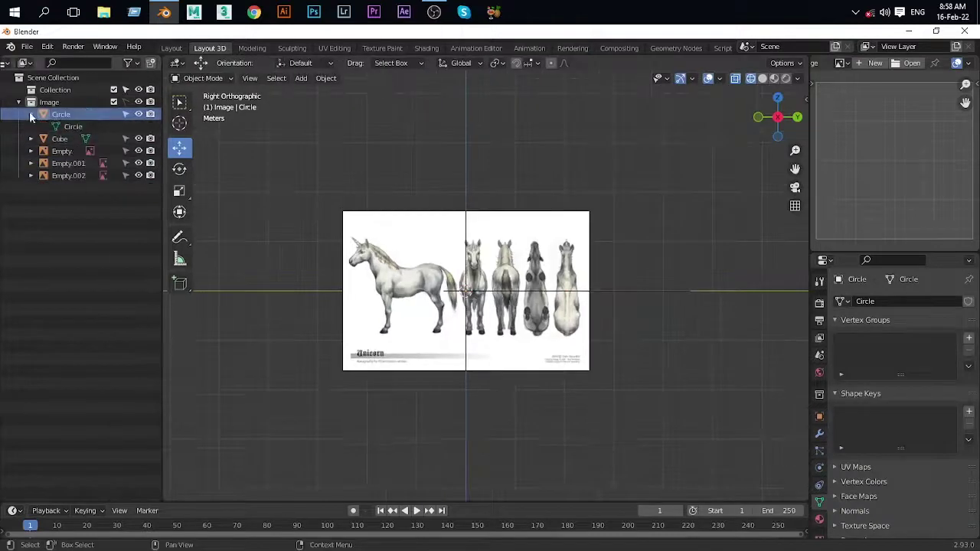
# Step: Move the Cube out of the Image collection into the Scene Collection
pyautogui.moveTo(73, 119); pyautogui.dragTo(68, 150)
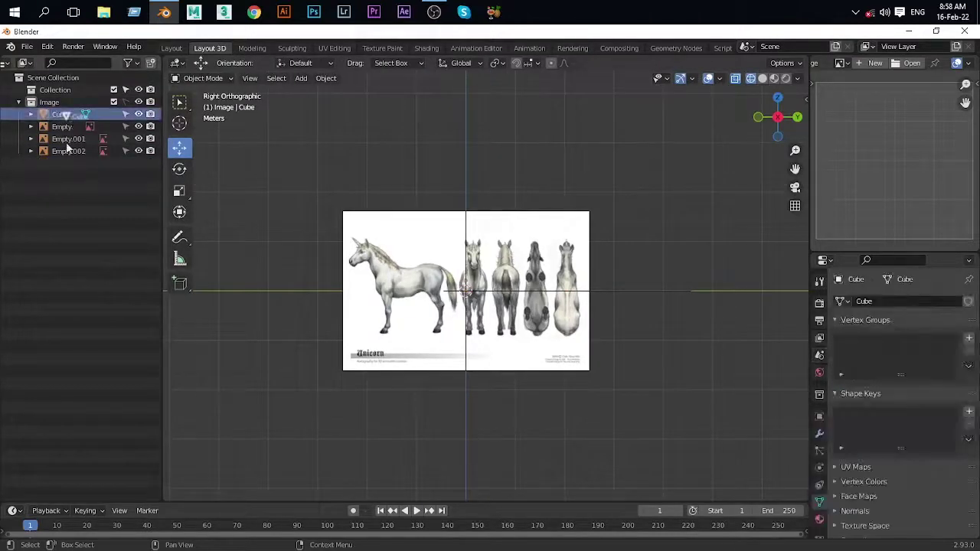
pyautogui.press('KP_7')
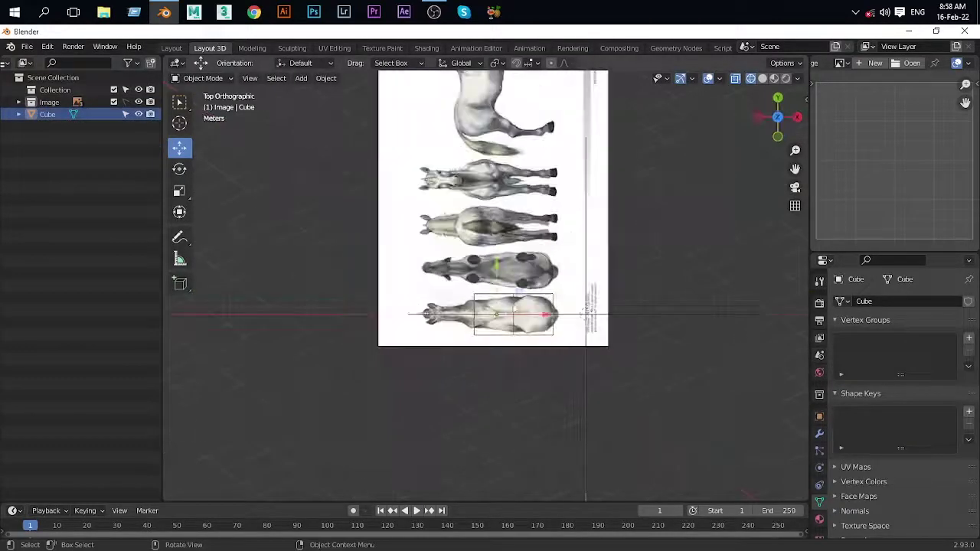
pyautogui.press('KP_3')
pyautogui.scroll(2, 490, 283)
pyautogui.scroll(-1, 490, 284)
pyautogui.moveTo(559, 299); pyautogui.dragTo(596, 306, button='middle')
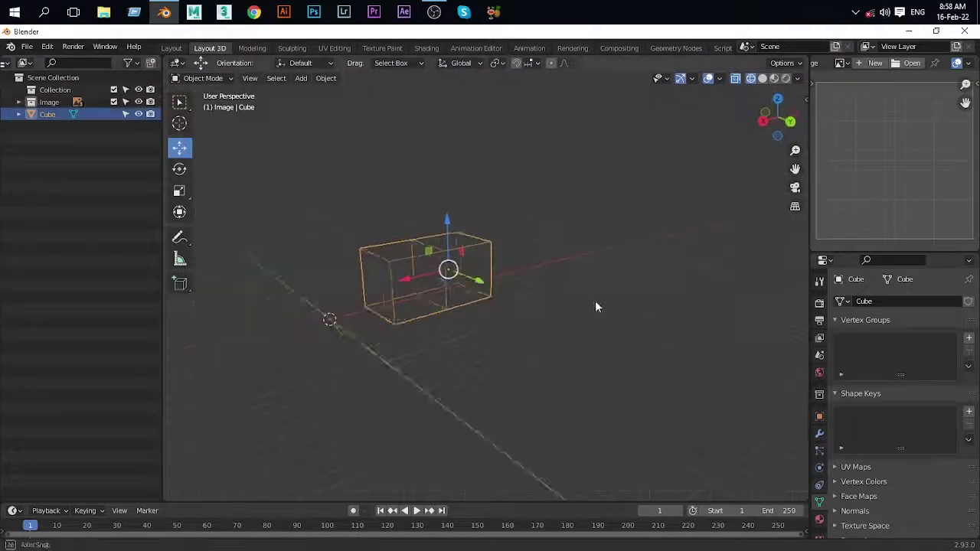
# Step: Rename the reference empties Side and Top, and start renaming the third to Front
pyautogui.click(19, 102)
pyautogui.click(69, 126)
pyautogui.press('KP_1')
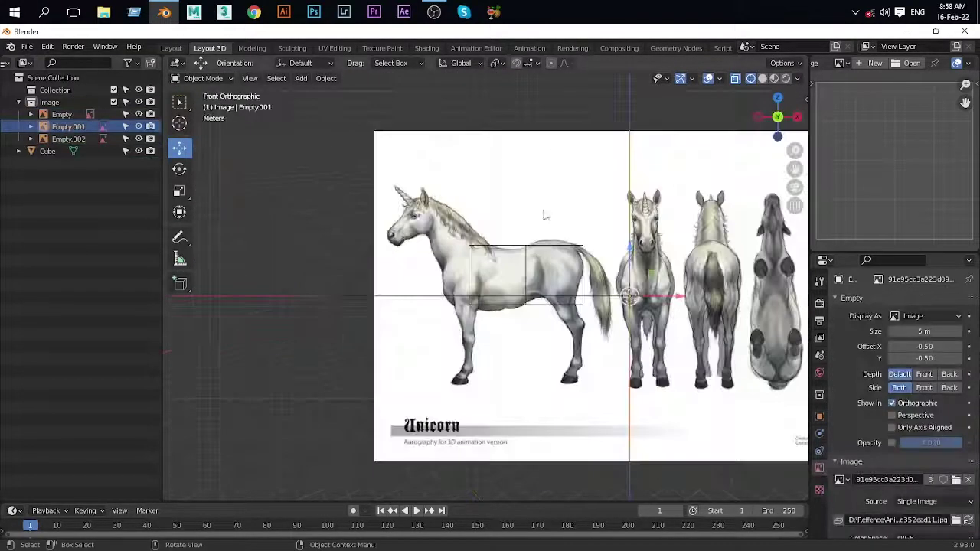
pyautogui.press('KP_3')
pyautogui.doubleClick(68, 127)
pyautogui.write('Side')
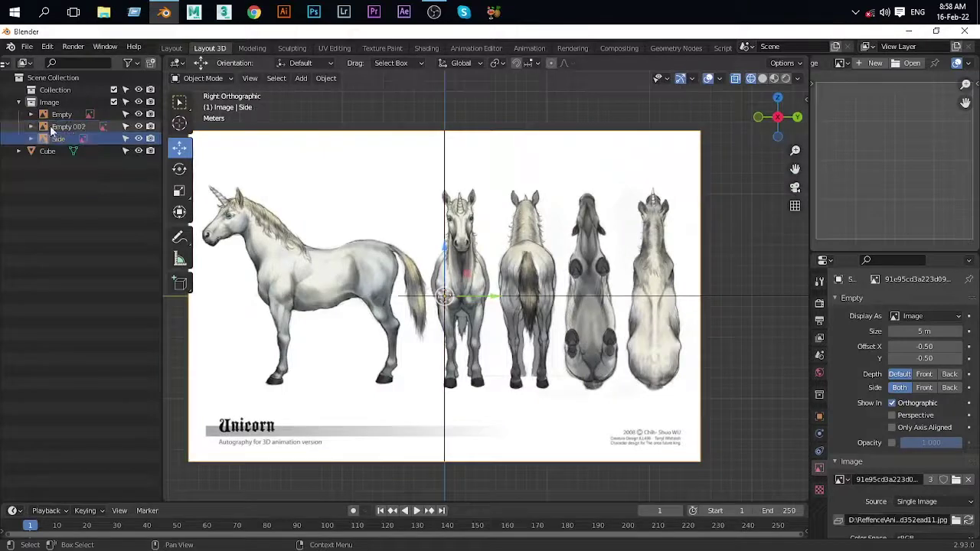
pyautogui.click(53, 127)
pyautogui.write('Top')
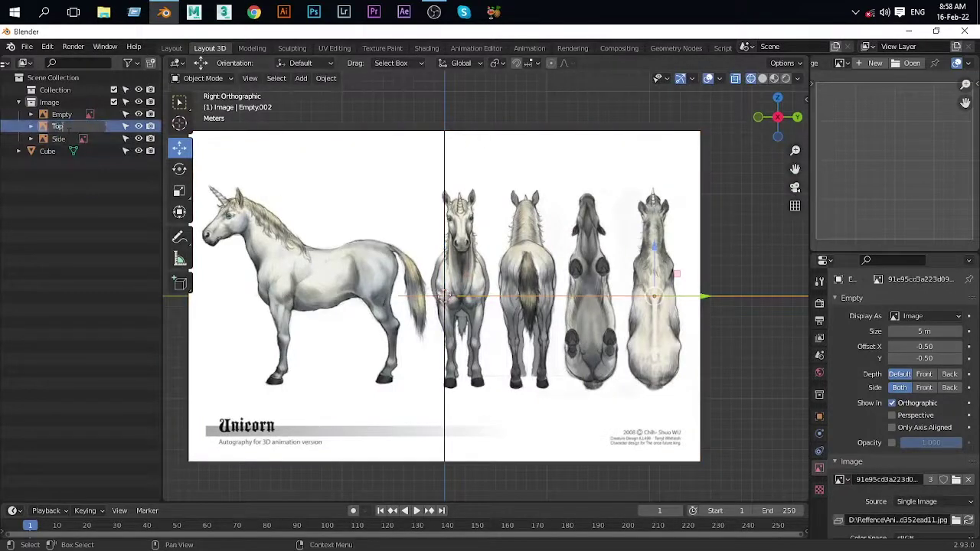
pyautogui.press('Return')
pyautogui.doubleClick(61, 114)
# Step: Finish naming the Front reference image and check the Side and Front images from several views
pyautogui.press('Return')
pyautogui.scroll(-4, 502, 305)
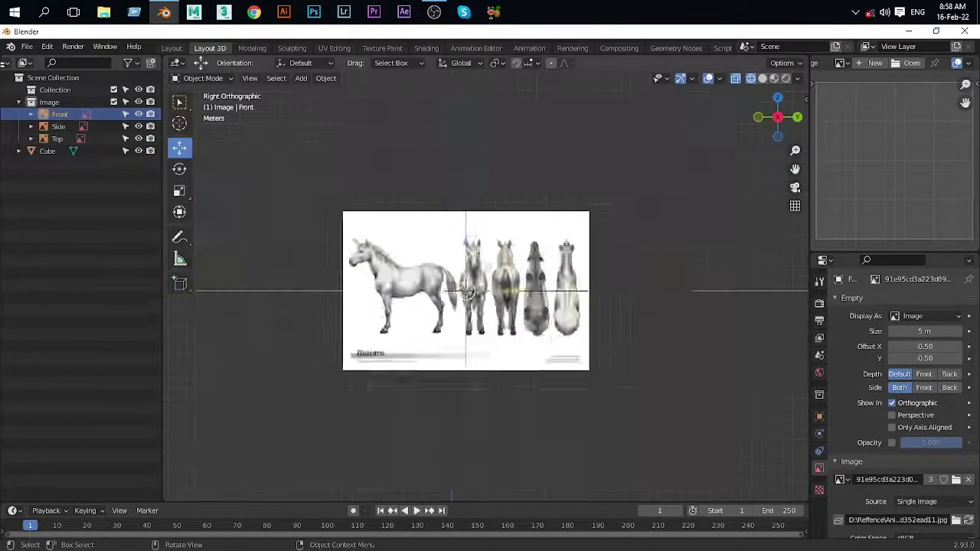
pyautogui.scroll(3, 502, 305)
pyautogui.click(62, 127)
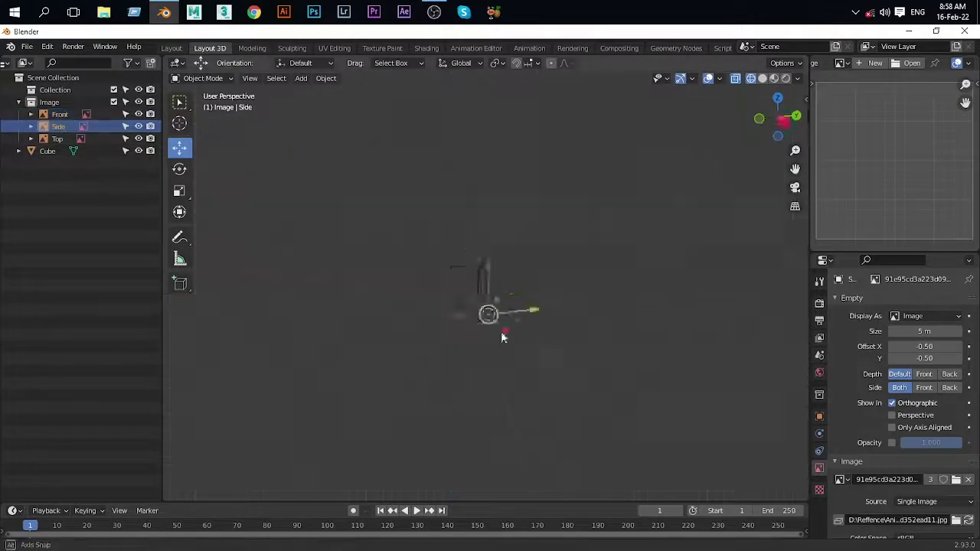
pyautogui.moveTo(501, 335); pyautogui.dragTo(525, 291, button='middle')
pyautogui.press('KP_3')
pyautogui.scroll(3, 433, 175)
pyautogui.click(434, 174)
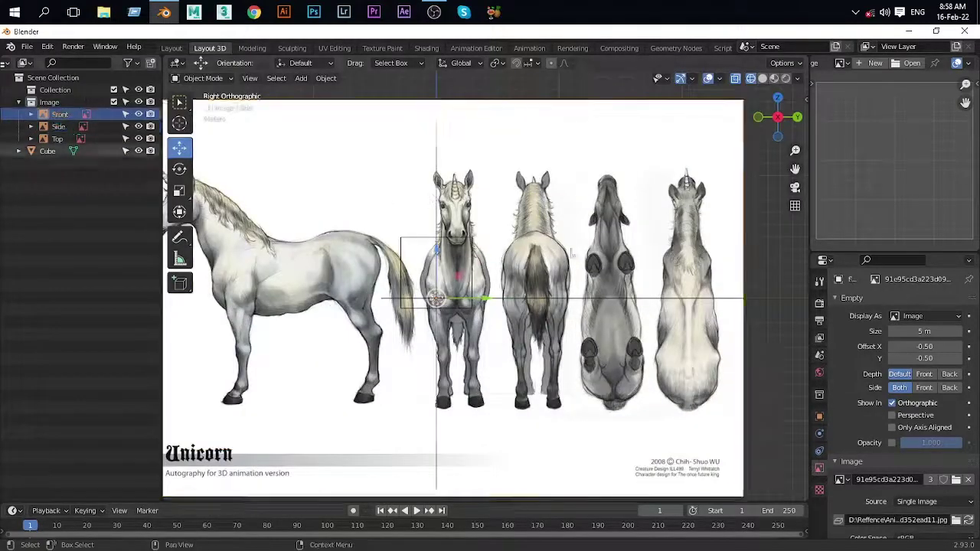
pyautogui.scroll(-1, 488, 262)
pyautogui.click(55, 127)
pyautogui.press('KP_1')
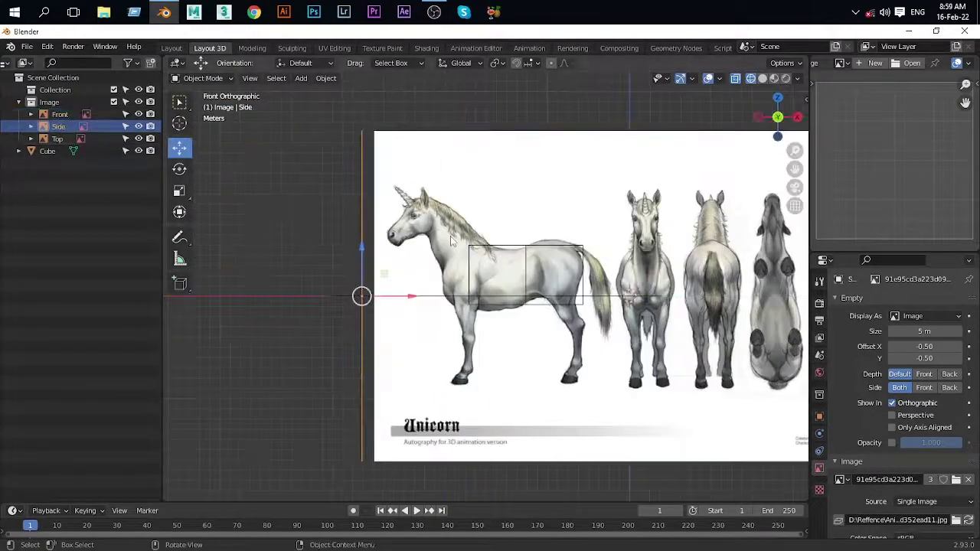
pyautogui.keyDown('shift'); pyautogui.moveTo(528, 252); pyautogui.dragTo(494, 275, button='middle'); pyautogui.keyUp('shift')
# Step: Rotate the body block 90 degrees around the Z axis
pyautogui.click(494, 277)
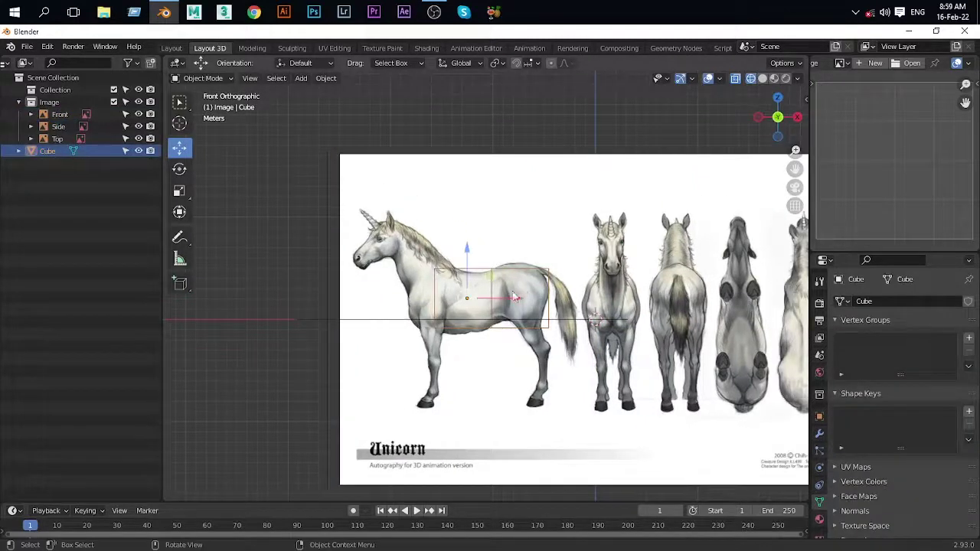
pyautogui.press('r')
pyautogui.press('z')
pyautogui.press('9')
pyautogui.press('0')
pyautogui.press('Return')
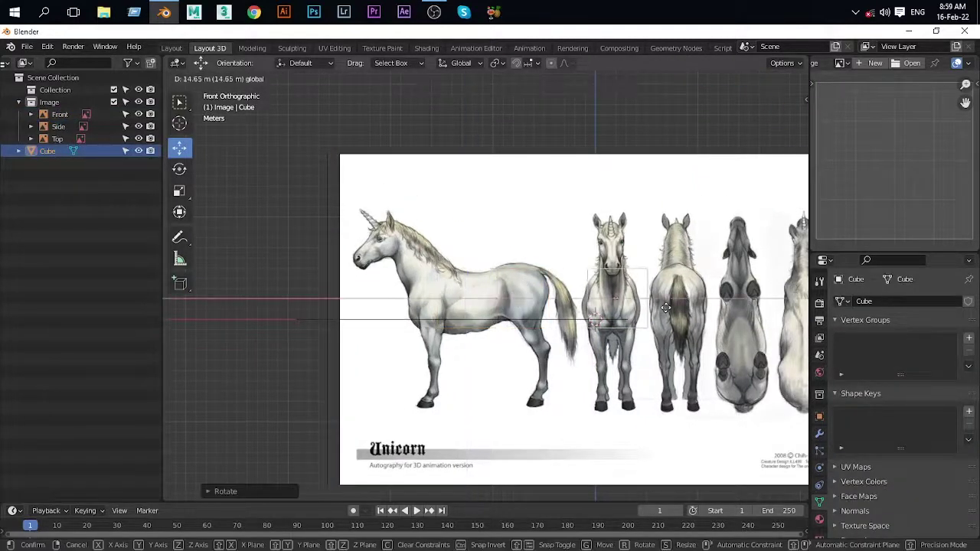
# Step: In Right view, slide the Side reference image to line up with the block
pyautogui.press('KP_3')
pyautogui.click(485, 316)
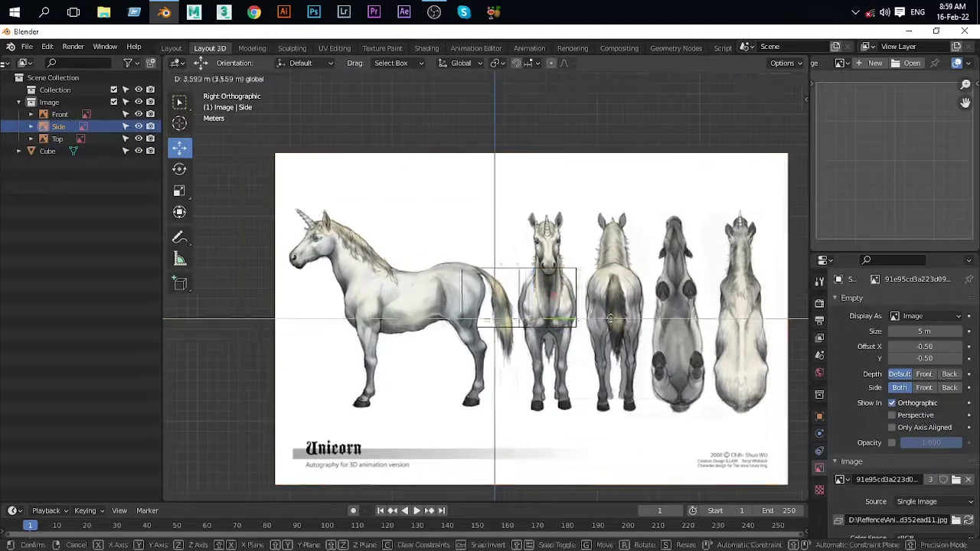
pyautogui.moveTo(485, 316); pyautogui.dragTo(610, 316)
# Step: In Top view, rotate the Top reference image a quarter turn and place the overhead horse under the block
pyautogui.press('KP_7')
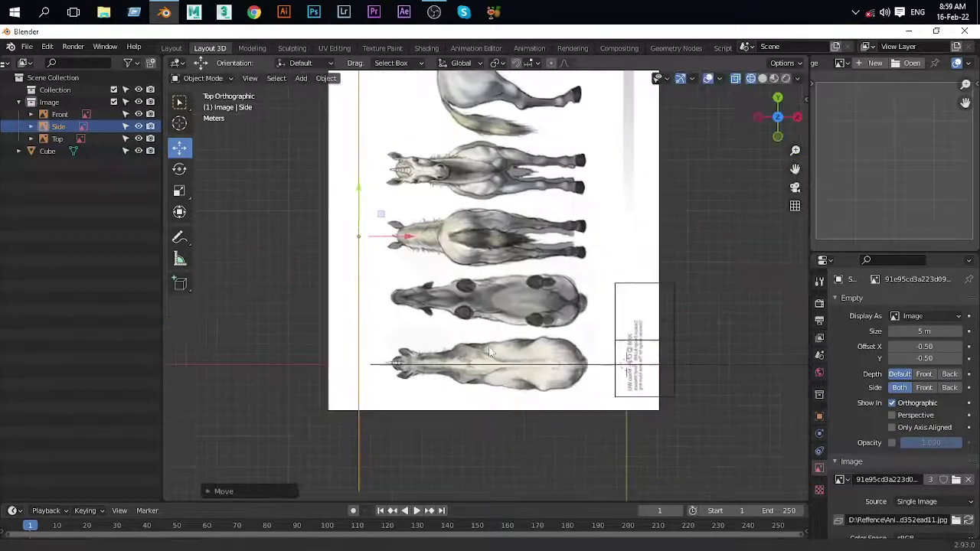
pyautogui.scroll(-2, 670, 322)
pyautogui.click(586, 328)
pyautogui.press('r')
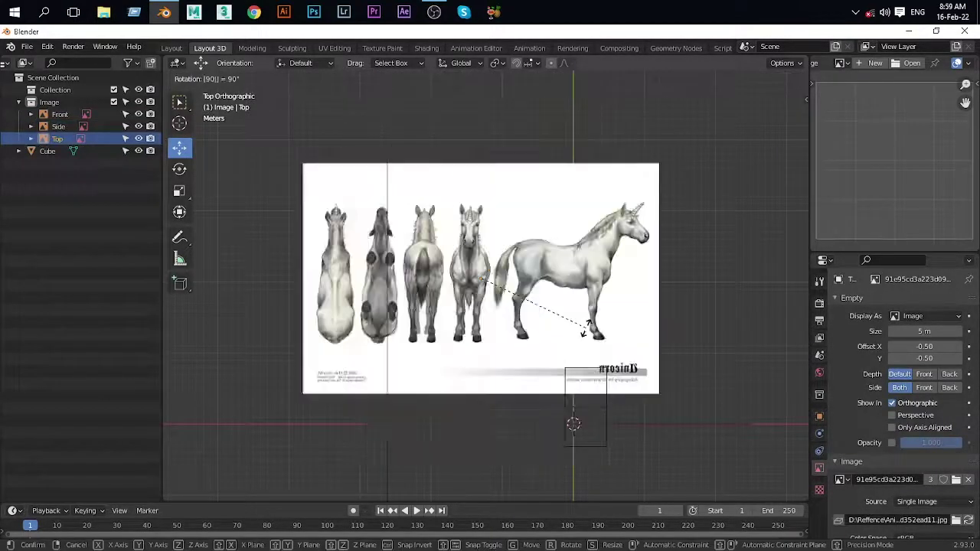
pyautogui.click(506, 313)
pyautogui.press('g')
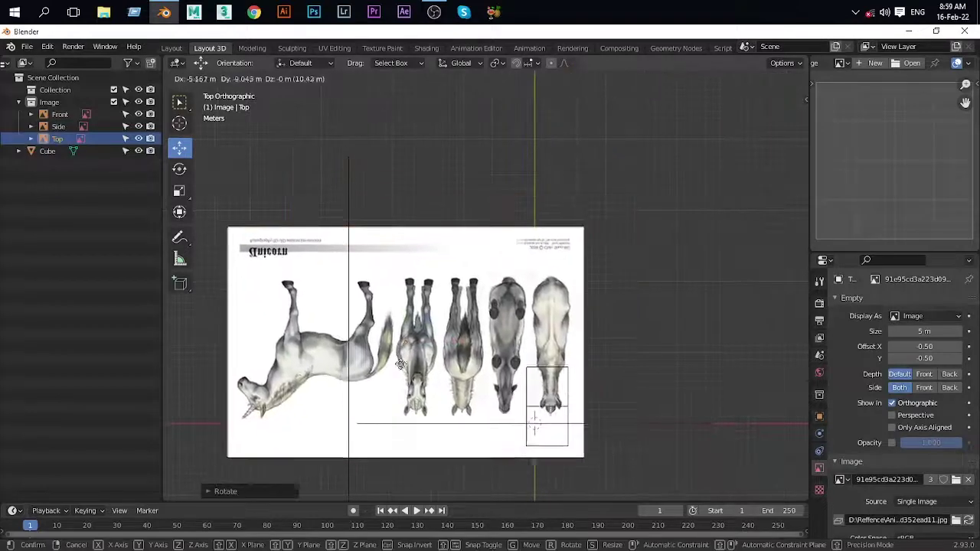
pyautogui.click(402, 426)
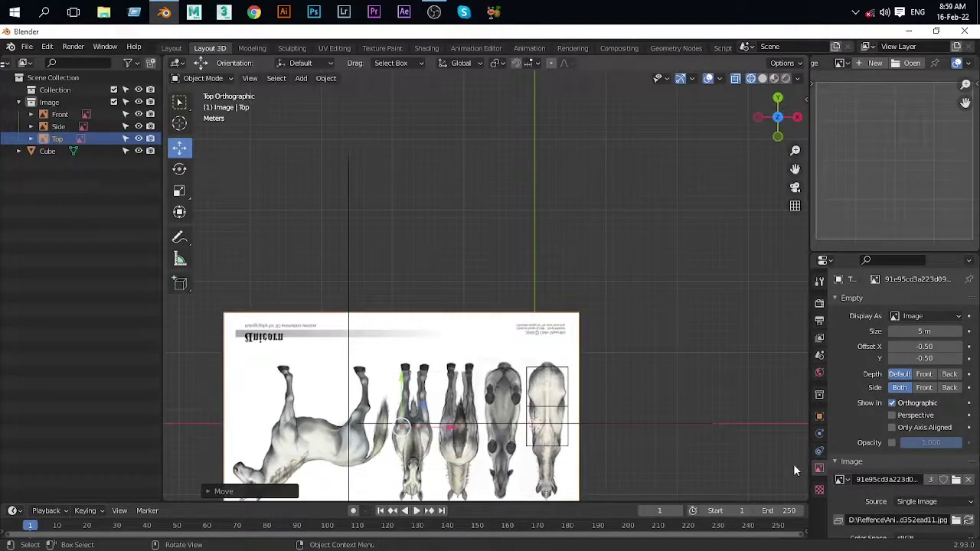
pyautogui.keyDown('shift'); pyautogui.moveTo(529, 287); pyautogui.dragTo(520, 166, button='middle'); pyautogui.keyUp('shift')
pyautogui.scroll(4, 518, 205)
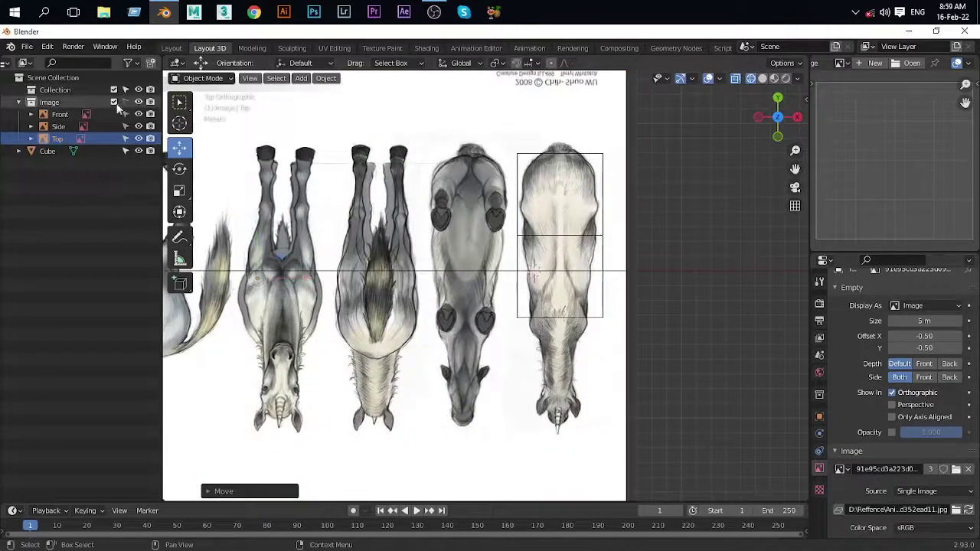
# Step: Delete the left half of the cube's vertices in Edit Mode
pyautogui.press('KP_3')
pyautogui.scroll(1, 491, 287)
pyautogui.scroll(3, 491, 288)
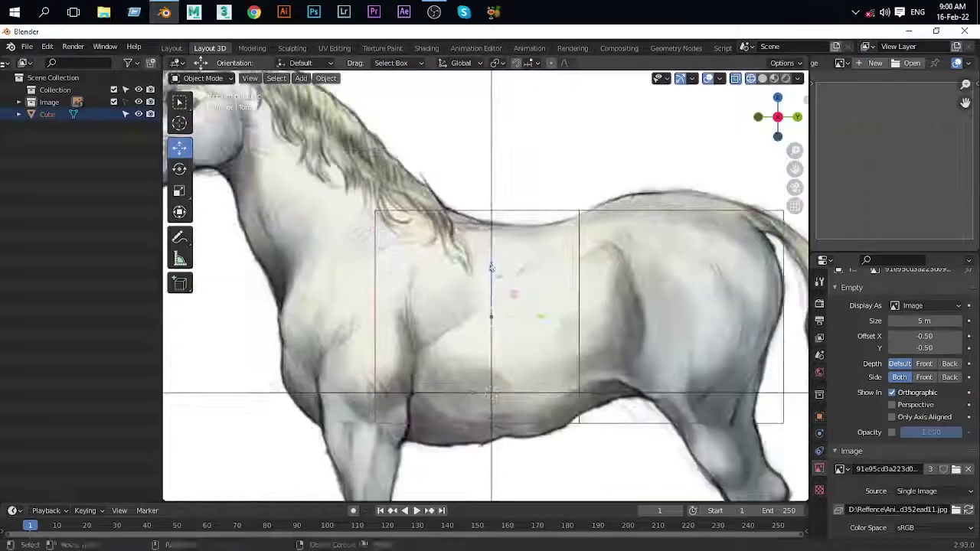
pyautogui.keyDown('shift'); pyautogui.moveTo(490, 287); pyautogui.dragTo(345, 322, button='middle'); pyautogui.keyUp('shift')
pyautogui.click(582, 296)
pyautogui.press('Tab')
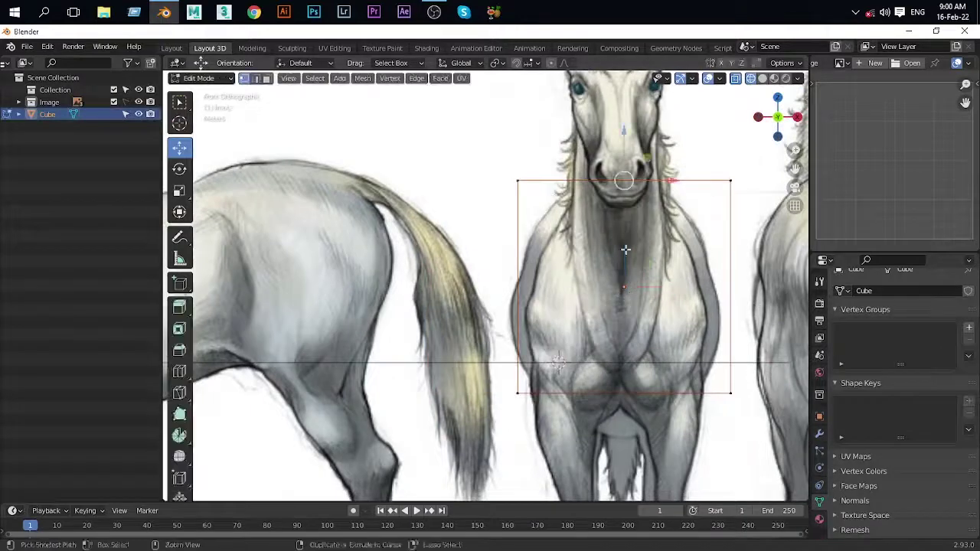
pyautogui.keyDown('shift'); pyautogui.moveTo(558, 363); pyautogui.dragTo(525, 376, button='middle'); pyautogui.keyUp('shift')
pyautogui.moveTo(459, 169); pyautogui.dragTo(594, 460)
pyautogui.press('x')
pyautogui.click(437, 348)
pyautogui.press('Tab')
# Step: Add a Mirror modifier to the cube, set to the Y axis instead of X, and return to Edit Mode
pyautogui.keyDown('shift'); pyautogui.moveTo(521, 368); pyautogui.dragTo(458, 296, button='middle'); pyautogui.keyUp('shift')
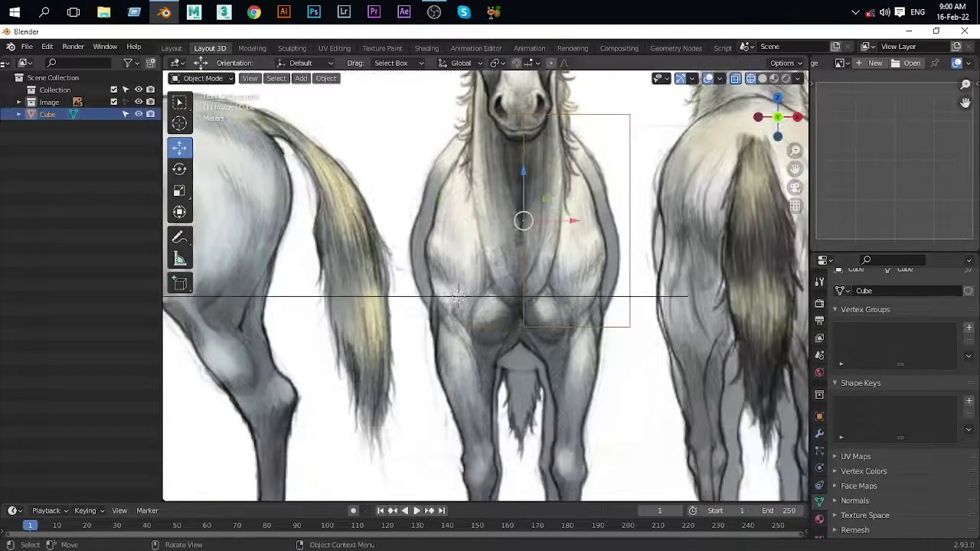
pyautogui.click(820, 434)
pyautogui.click(856, 301)
pyautogui.click(746, 141)
pyautogui.scroll(-2, 766, 230)
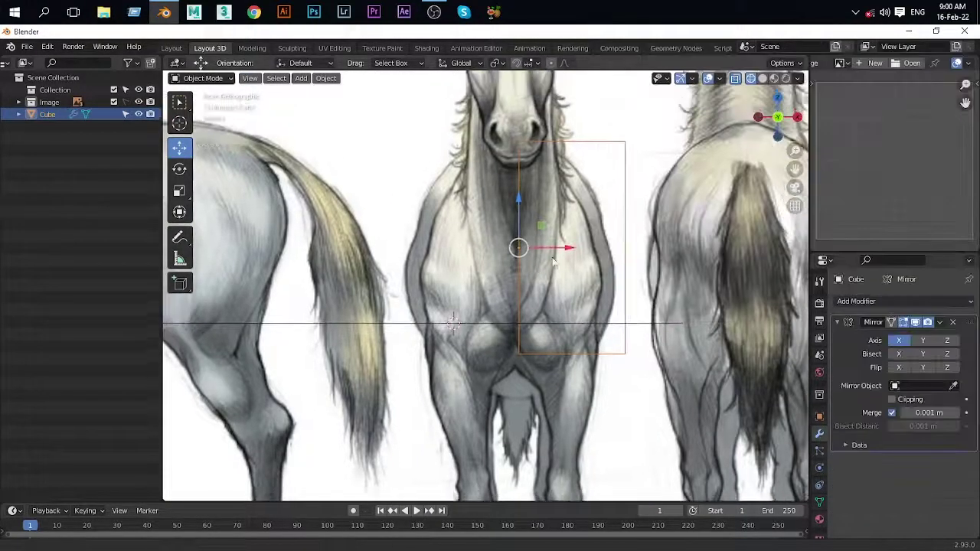
pyautogui.scroll(-2, 766, 230)
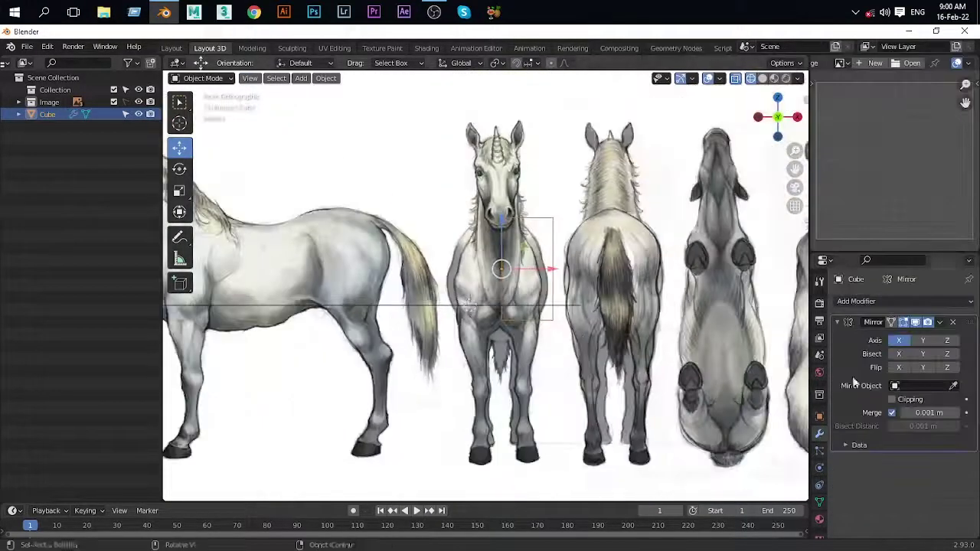
pyautogui.click(899, 341)
pyautogui.click(923, 341)
pyautogui.scroll(3, 498, 268)
pyautogui.press('Tab')
# Step: Move the selected vertices and bring the horse's chest into view
pyautogui.scroll(3, 513, 274)
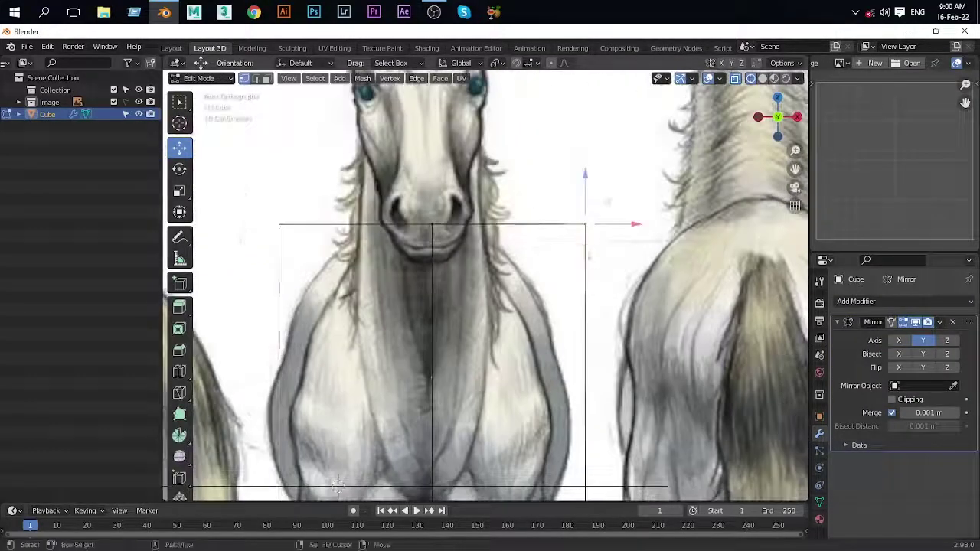
pyautogui.press('g')
pyautogui.click(514, 274)
pyautogui.keyDown('shift'); pyautogui.moveTo(514, 274); pyautogui.dragTo(490, 153, button='middle'); pyautogui.keyUp('shift')
pyautogui.scroll(-1, 305, 398)
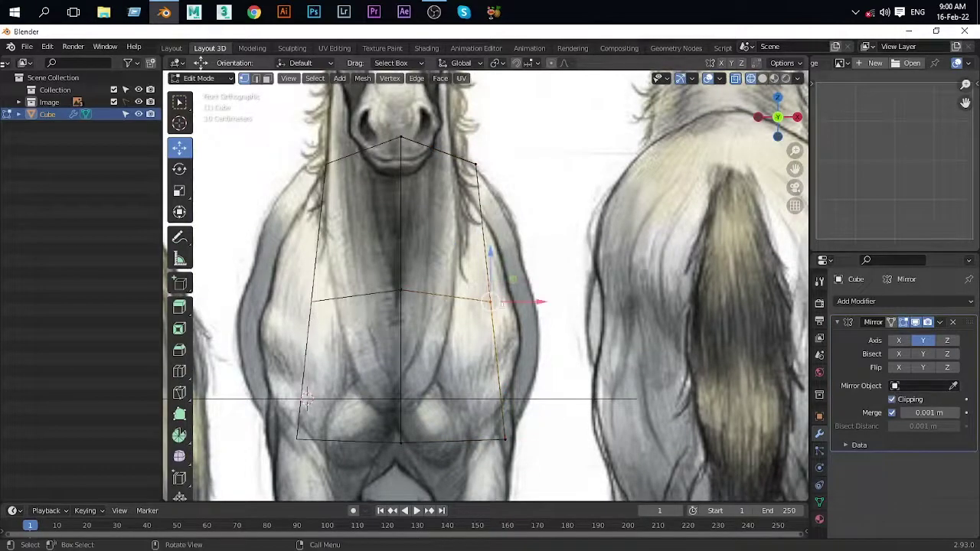
pyautogui.press('KP_3')
pyautogui.scroll(-3, 461, 406)
# Step: Add a new edge loop and move its top vertex onto the peak of the back
pyautogui.hotkey('ctrl', 'r')
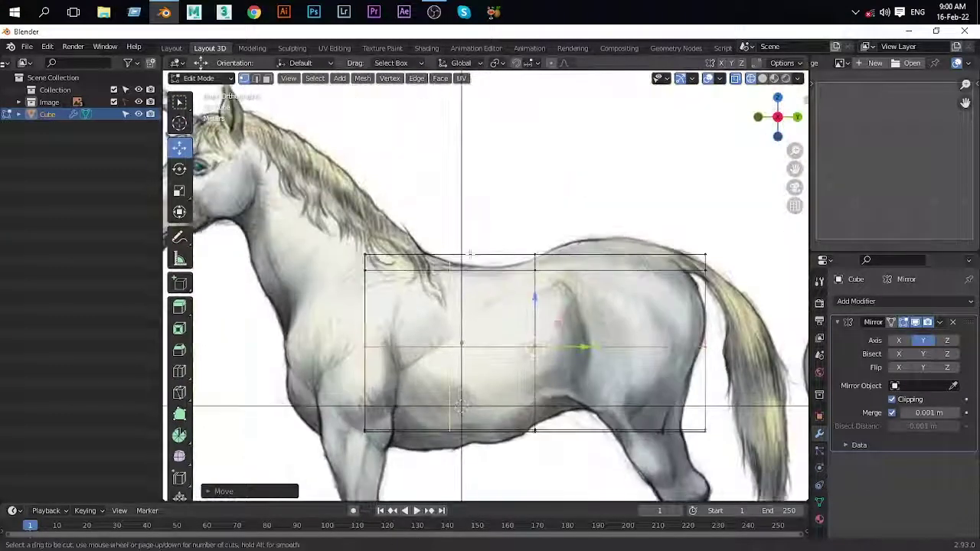
pyautogui.scroll(2, 461, 406)
pyautogui.scroll(2, 460, 406)
pyautogui.scroll(2, 460, 406)
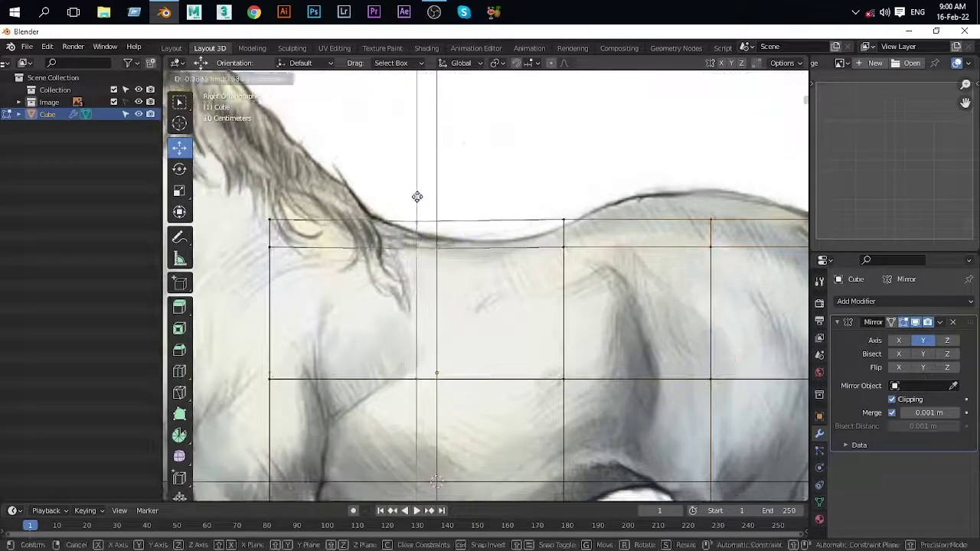
pyautogui.press('g')
pyautogui.click(395, 484)
pyautogui.keyDown('shift'); pyautogui.moveTo(395, 484); pyautogui.dragTo(569, 171, button='middle'); pyautogui.keyUp('shift')
pyautogui.press('g')
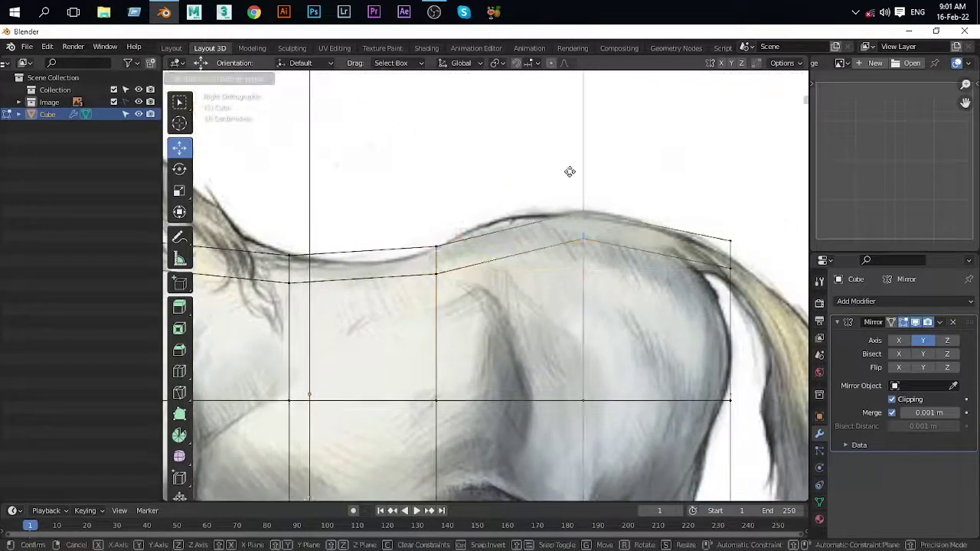
pyautogui.click(569, 170)
# Step: Shift the vertical loop near the hind leg to fit the rump
pyautogui.scroll(1, 481, 167)
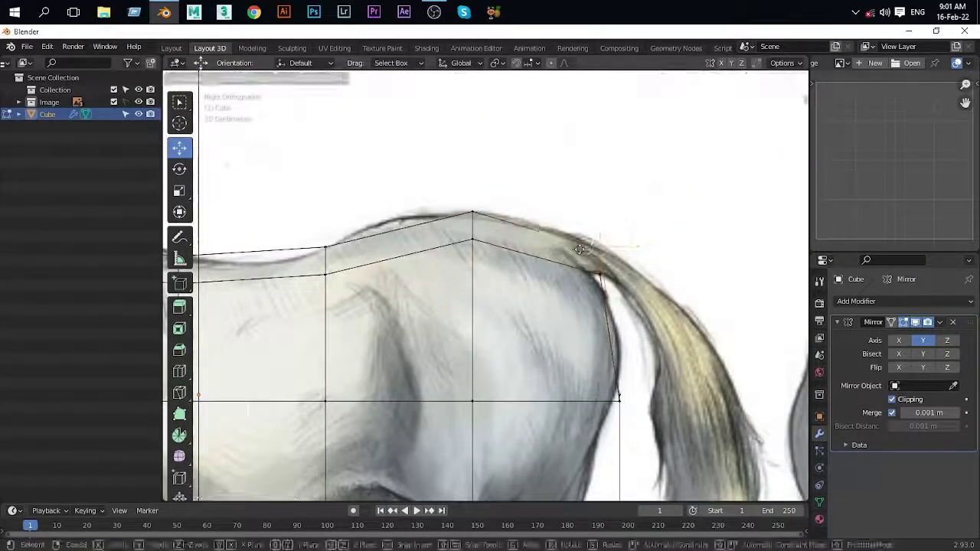
pyautogui.keyDown('shift'); pyautogui.moveTo(590, 454); pyautogui.dragTo(531, 205, button='middle'); pyautogui.keyUp('shift')
pyautogui.moveTo(531, 205); pyautogui.dragTo(611, 319)
pyautogui.moveTo(611, 318)
pyautogui.keyDown('shift'); pyautogui.mouseDown(button='middle')
pyautogui.moveTo(393, 232)
pyautogui.moveTo(394, 345)
pyautogui.mouseUp(button='middle'); pyautogui.keyUp('shift')
pyautogui.moveTo(531, 245)
pyautogui.keyDown('shift'); pyautogui.mouseDown(button='middle')
pyautogui.moveTo(580, 394)
pyautogui.moveTo(599, 381)
pyautogui.mouseUp(button='middle'); pyautogui.keyUp('shift')
pyautogui.press('g')
pyautogui.click(580, 394)
# Step: Move the middle chest vertex onto the chest outline and inspect the mesh in perspective
pyautogui.click(433, 277)
pyautogui.press('g')
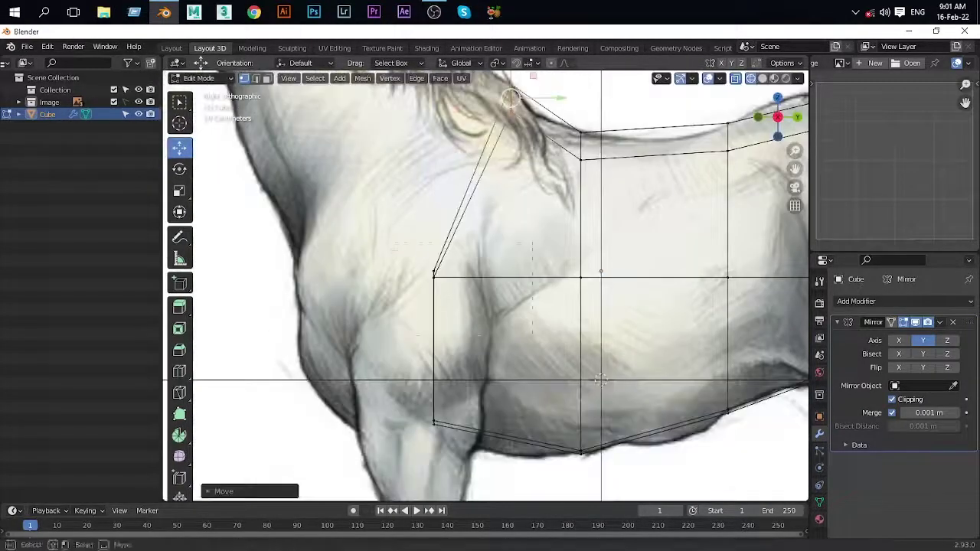
pyautogui.click(476, 274)
pyautogui.scroll(-5, 536, 322)
pyautogui.moveTo(536, 321); pyautogui.dragTo(608, 373, button='middle')
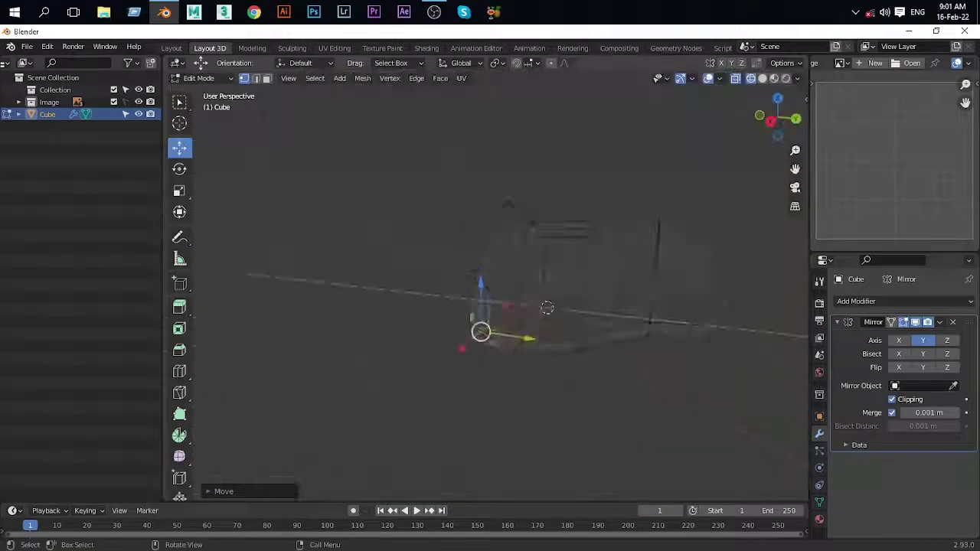
pyautogui.scroll(5, 607, 373)
pyautogui.scroll(-1, 879, 135)
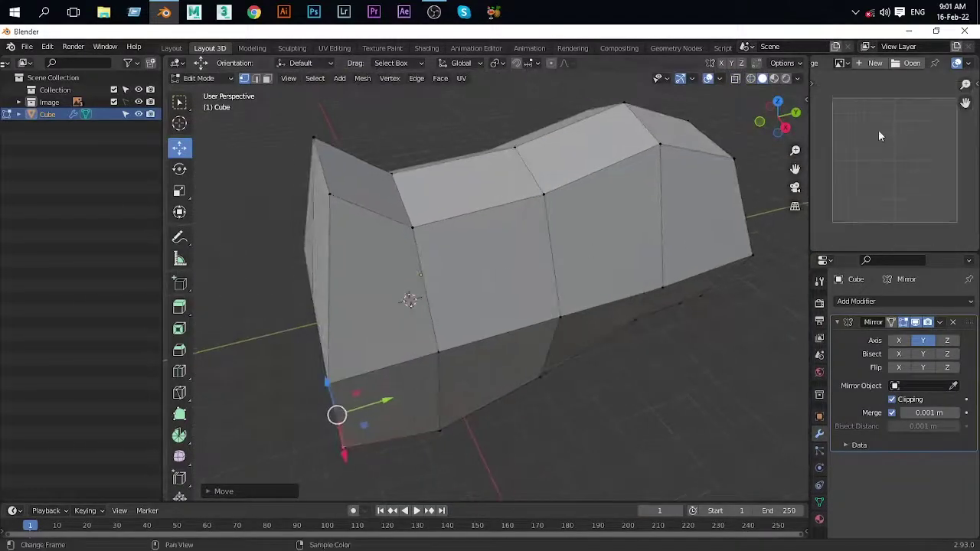
# Step: Load the horse side-view reference image and split the outliner area into a new 3D view
pyautogui.hotkey('alt', 'o')
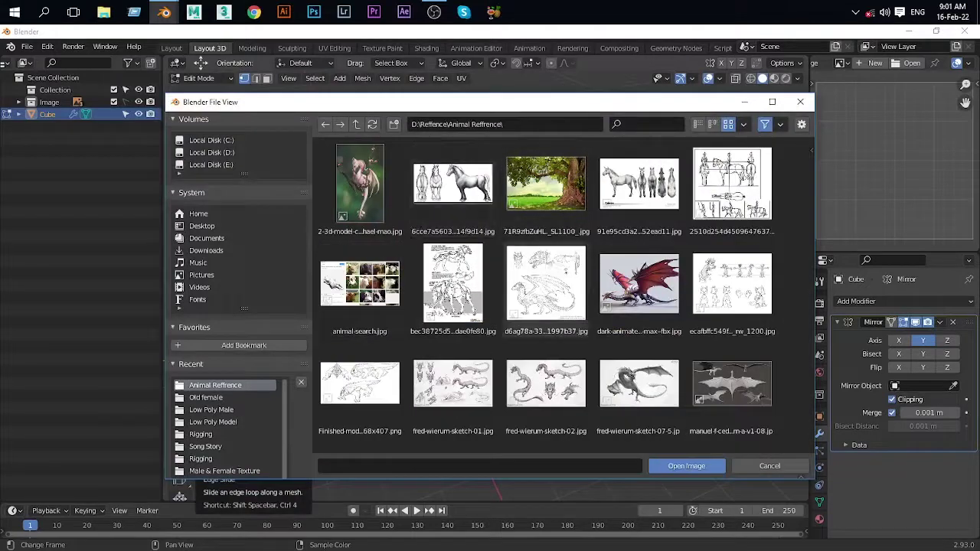
pyautogui.click(687, 466)
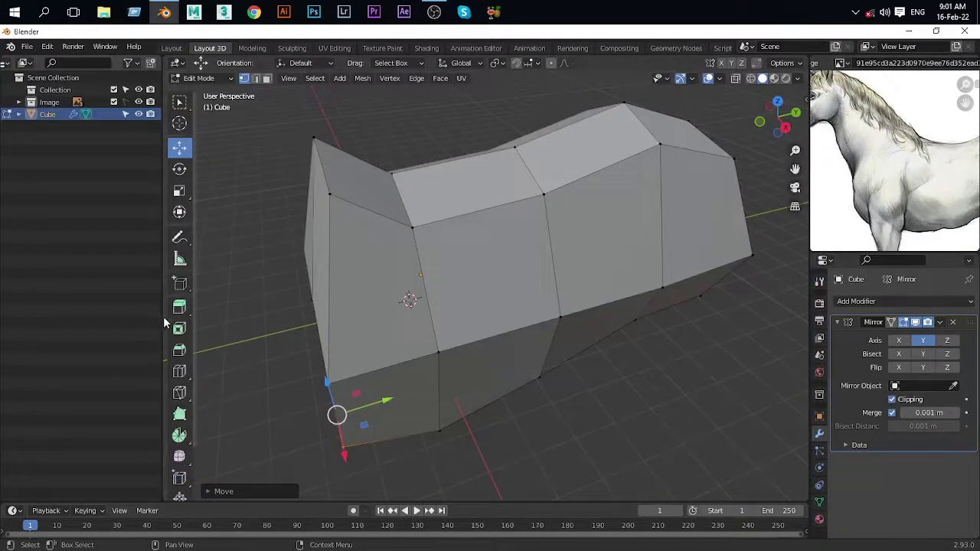
pyautogui.click(141, 328)
pyautogui.click(32, 358)
pyautogui.click(14, 362)
# Step: Close the extra small 3D view area
pyautogui.click(42, 396)
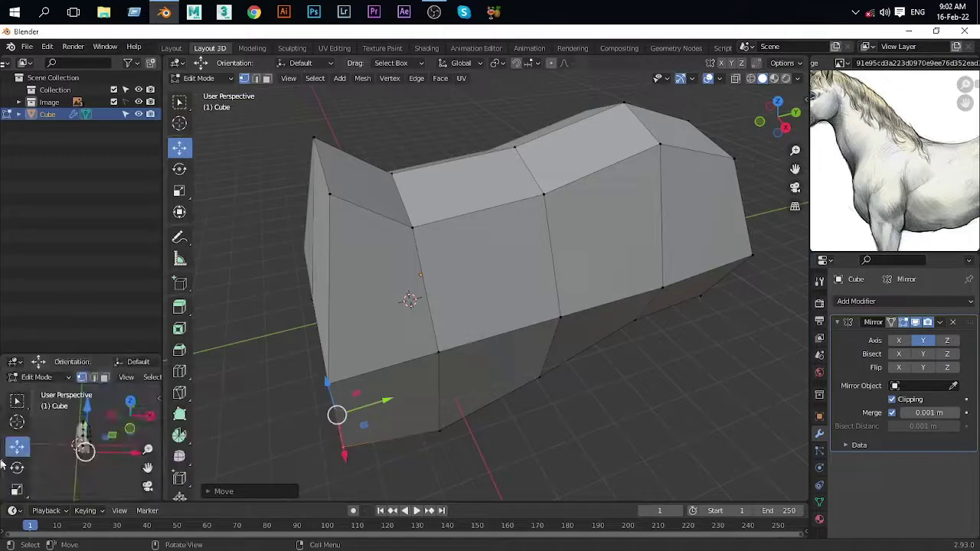
pyautogui.moveTo(75, 437); pyautogui.dragTo(59, 393, button='middle')
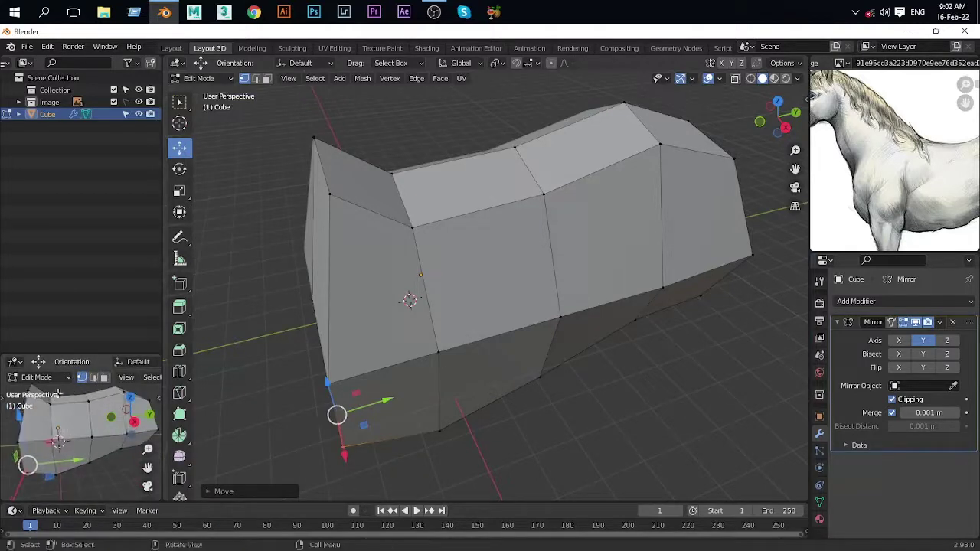
pyautogui.rightClick(64, 357)
pyautogui.click(68, 356)
# Step: In face mode, select the torso's upper front face and view it from the right with see-through
pyautogui.moveTo(452, 324); pyautogui.dragTo(455, 313, button='middle')
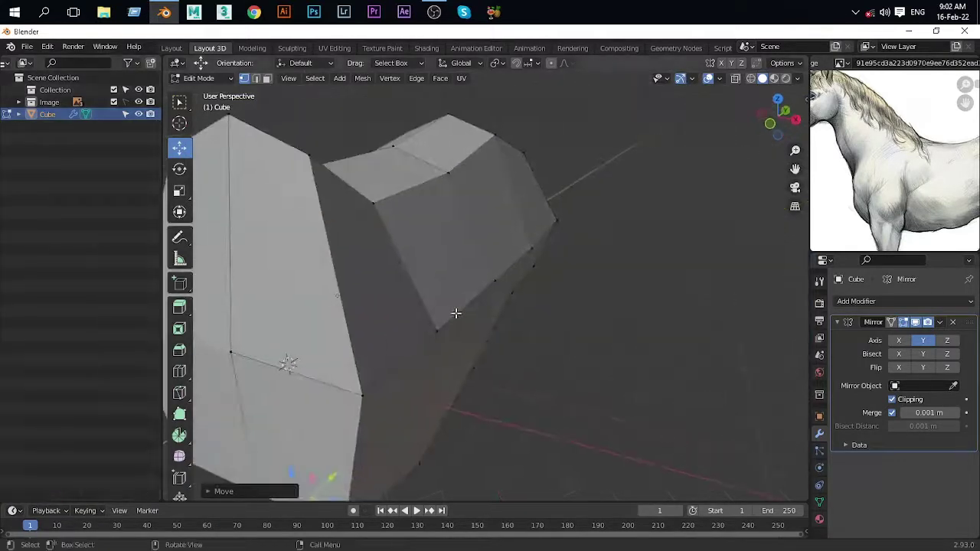
pyautogui.press('3')
pyautogui.click(353, 383)
pyautogui.moveTo(302, 443)
pyautogui.mouseDown(button='middle')
pyautogui.moveTo(284, 223)
pyautogui.moveTo(357, 290)
pyautogui.mouseUp(button='middle')
pyautogui.hotkey('alt', 'z')
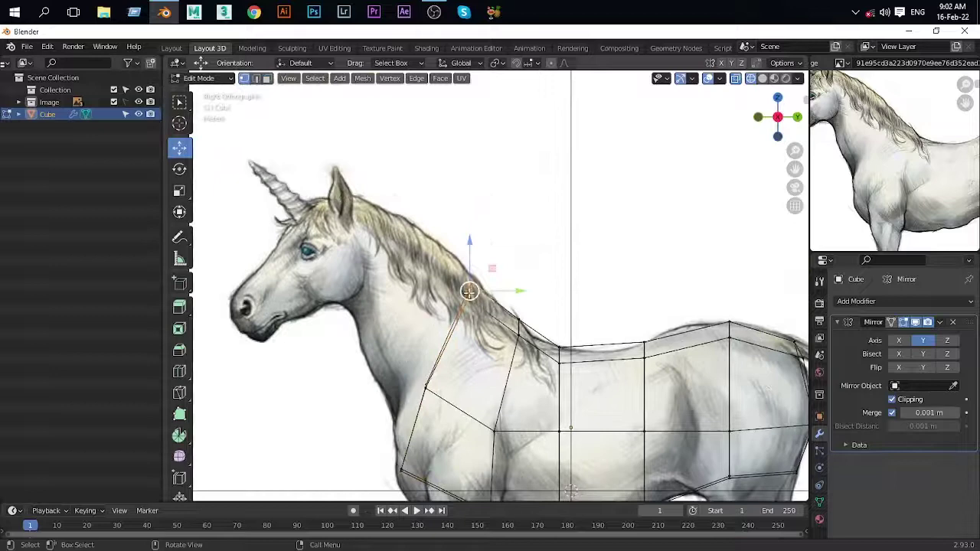
pyautogui.keyDown('shift'); pyautogui.moveTo(368, 352); pyautogui.dragTo(400, 402, button='middle'); pyautogui.keyUp('shift')
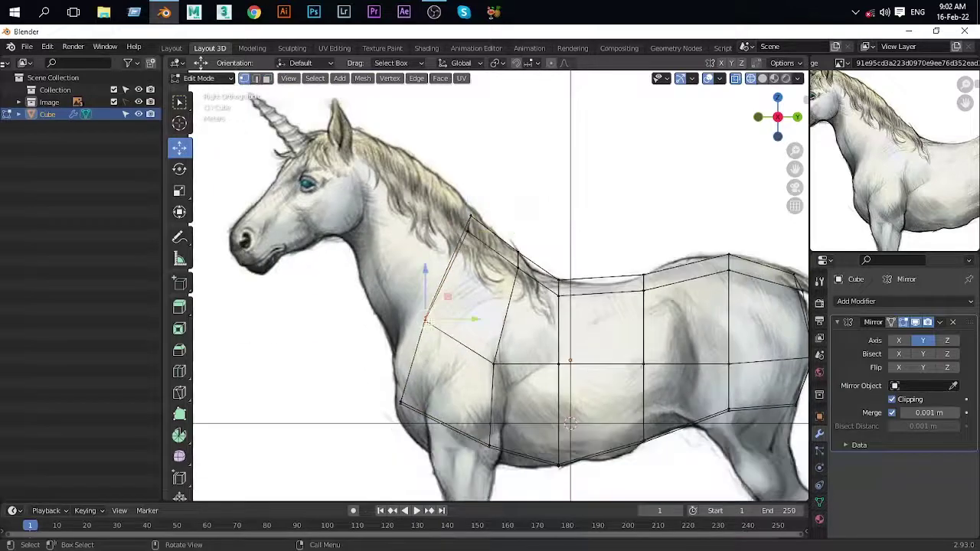
pyautogui.moveTo(441, 345)
pyautogui.mouseDown(button='middle')
pyautogui.moveTo(488, 343)
pyautogui.moveTo(444, 307)
pyautogui.moveTo(443, 229)
pyautogui.mouseUp(button='middle')
pyautogui.press('KP_3')
pyautogui.scroll(4, 443, 303)
# Step: Pull the extruded front and its neck vertices up along the unicorn's neck and mane
pyautogui.moveTo(493, 339); pyautogui.dragTo(447, 135)
pyautogui.moveTo(354, 333); pyautogui.dragTo(378, 258)
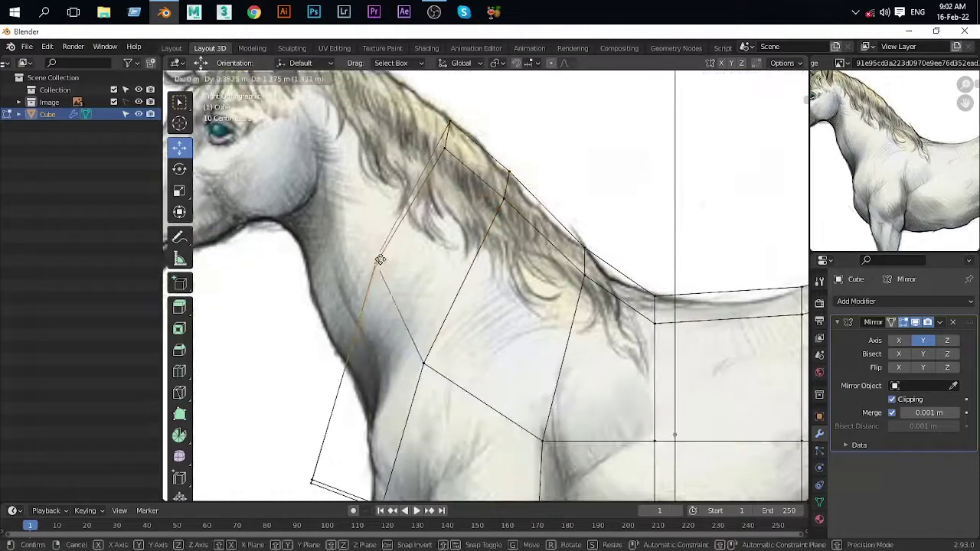
pyautogui.keyDown('shift'); pyautogui.moveTo(334, 448); pyautogui.dragTo(334, 385, button='middle'); pyautogui.keyUp('shift')
pyautogui.press('g')
pyautogui.click(373, 357)
pyautogui.keyDown('ctrl'); pyautogui.scroll(-2, 373, 358); pyautogui.keyUp('ctrl')
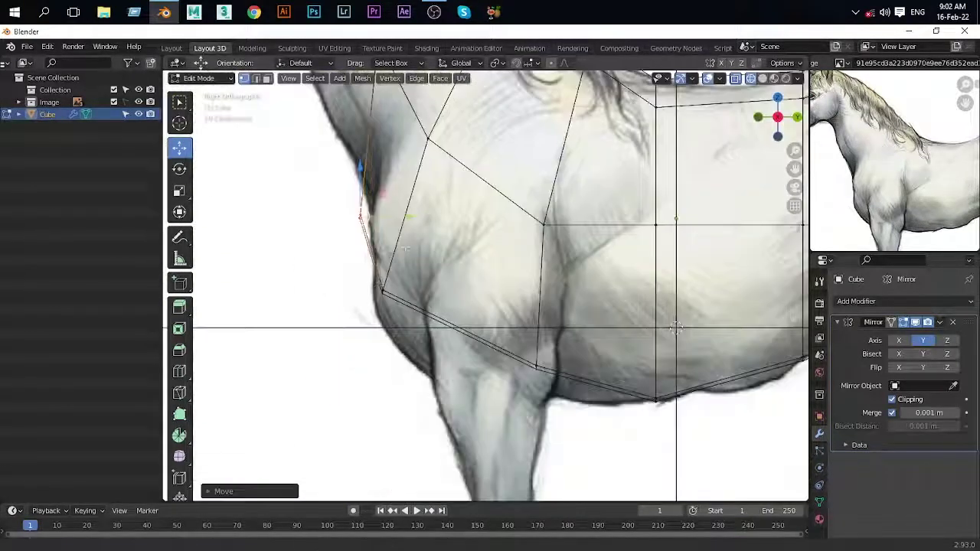
# Step: Move the chest vertices down around the chest and front leg
pyautogui.moveTo(343, 301); pyautogui.dragTo(373, 335)
pyautogui.click(380, 418)
pyautogui.keyDown('shift'); pyautogui.moveTo(498, 445); pyautogui.dragTo(452, 286, button='middle'); pyautogui.keyUp('shift')
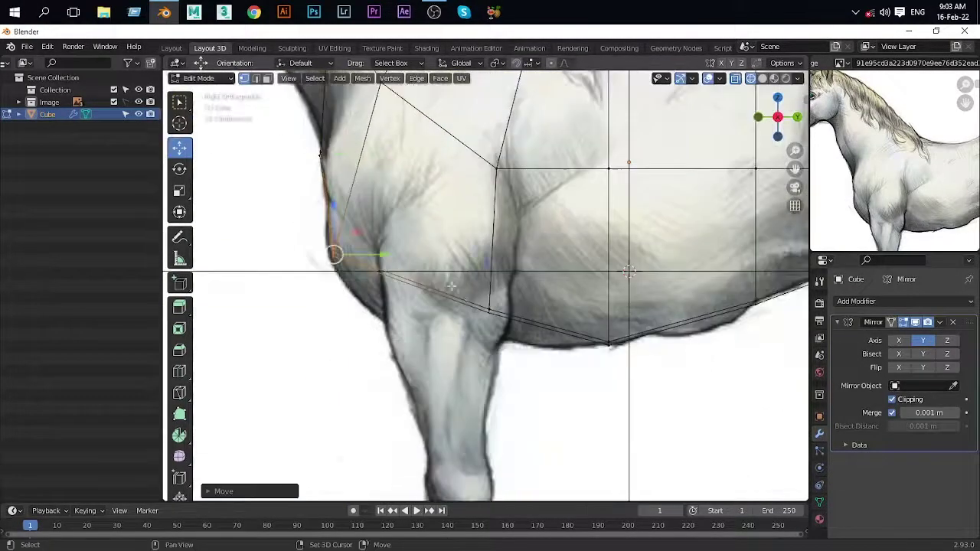
pyautogui.click(444, 299)
pyautogui.keyDown('ctrl'); pyautogui.scroll(-4, 460, 322); pyautogui.keyUp('ctrl')
pyautogui.keyDown('shift'); pyautogui.scroll(2, 507, 356); pyautogui.keyUp('shift')
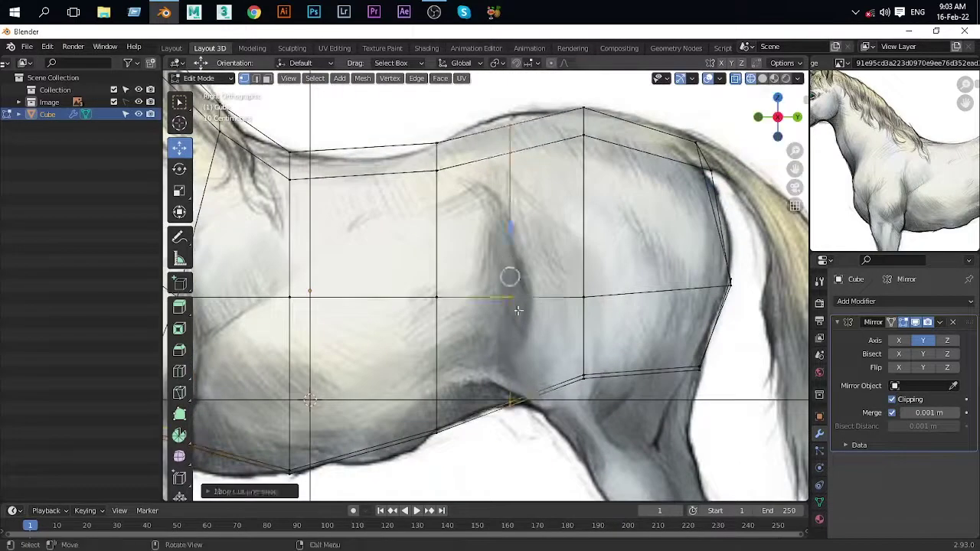
# Step: In Top view, adjust body vertices toward the top reference's outline
pyautogui.moveTo(534, 307)
pyautogui.mouseDown(button='middle')
pyautogui.moveTo(800, 269)
pyautogui.moveTo(587, 252)
pyautogui.mouseUp(button='middle')
pyautogui.press('KP_7')
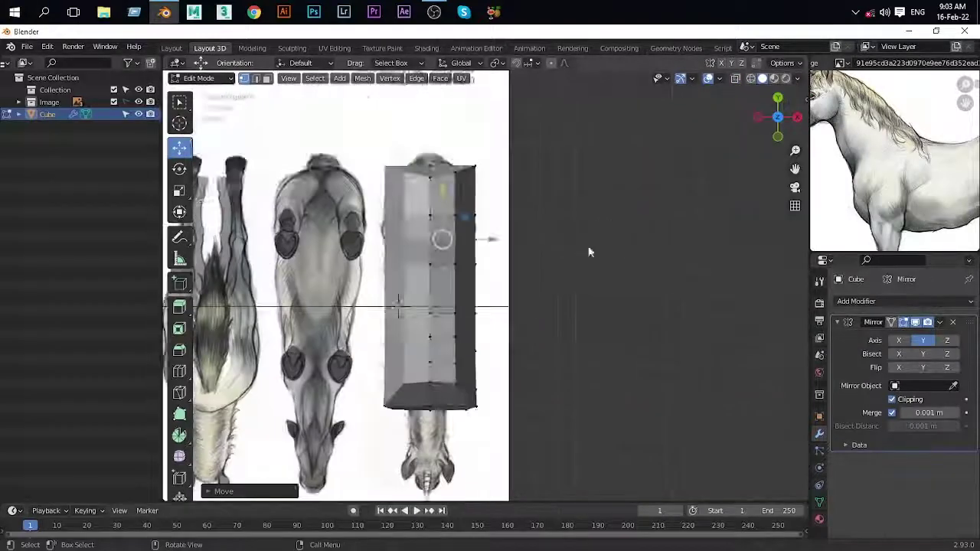
pyautogui.scroll(3, 587, 252)
pyautogui.scroll(2, 413, 306)
pyautogui.keyDown('shift'); pyautogui.scroll(-5, 522, 285); pyautogui.keyUp('shift')
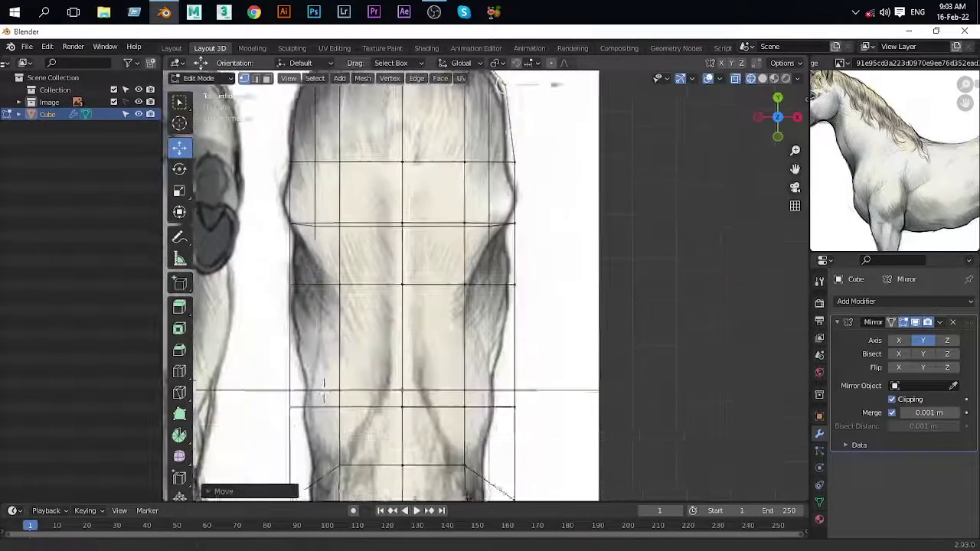
pyautogui.click(530, 206)
pyautogui.keyDown('shift'); pyautogui.scroll(-3, 531, 206); pyautogui.keyUp('shift')
pyautogui.click(528, 290)
pyautogui.keyDown('shift'); pyautogui.scroll(-3, 507, 289); pyautogui.keyUp('shift')
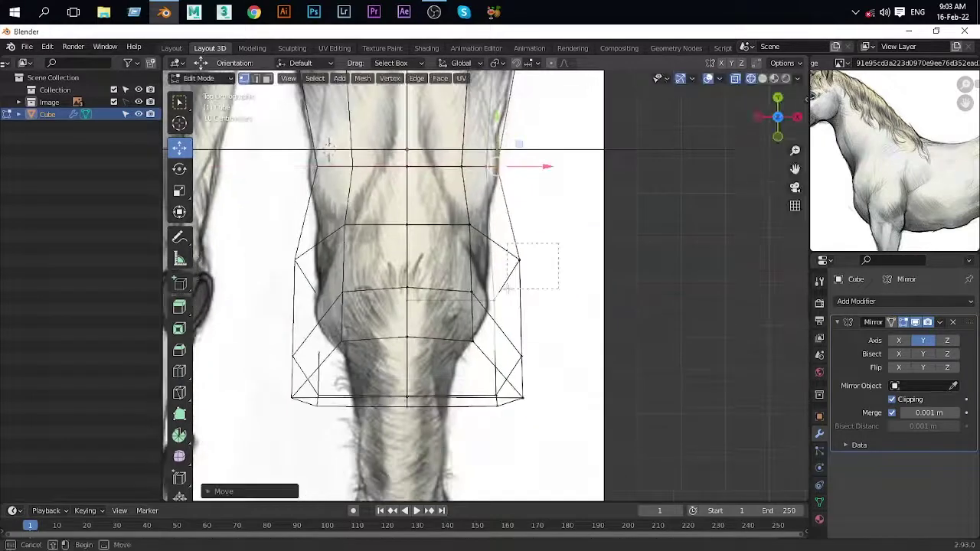
# Step: Pull the right-side vertices inward and narrow the neck vertices along the X axis
pyautogui.moveTo(563, 259); pyautogui.dragTo(534, 259)
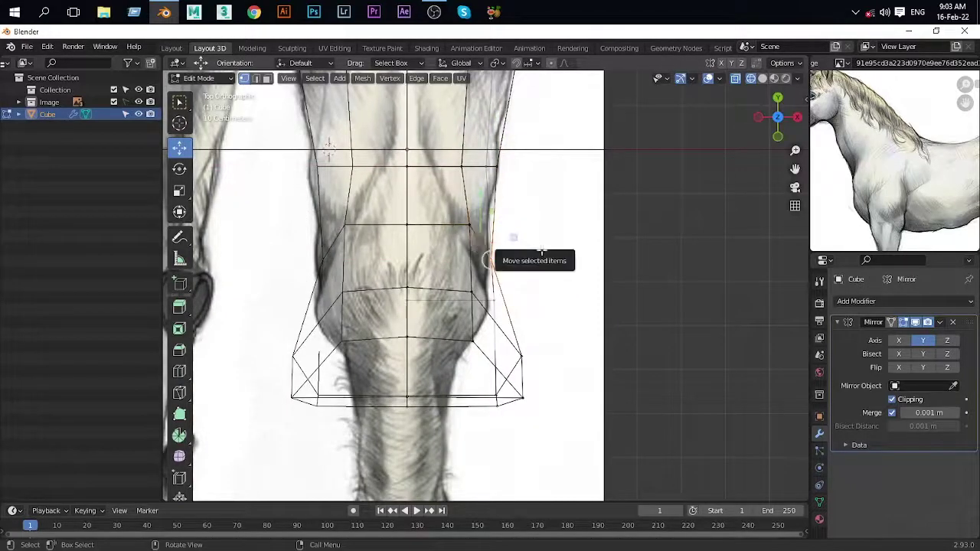
pyautogui.click(488, 225)
pyautogui.scroll(2, 489, 226)
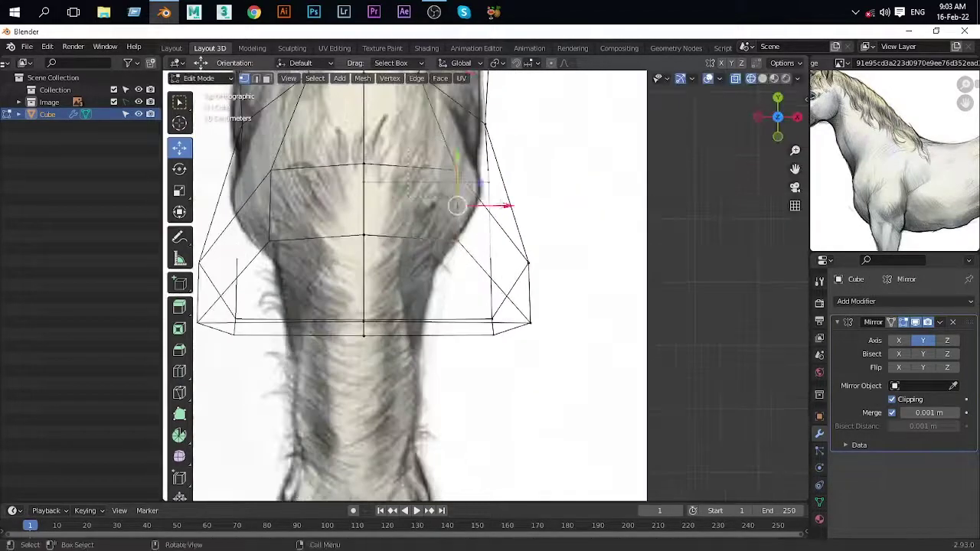
pyautogui.press('g')
pyautogui.press('x')
pyautogui.press('g')
pyautogui.press('x')
pyautogui.click(470, 319)
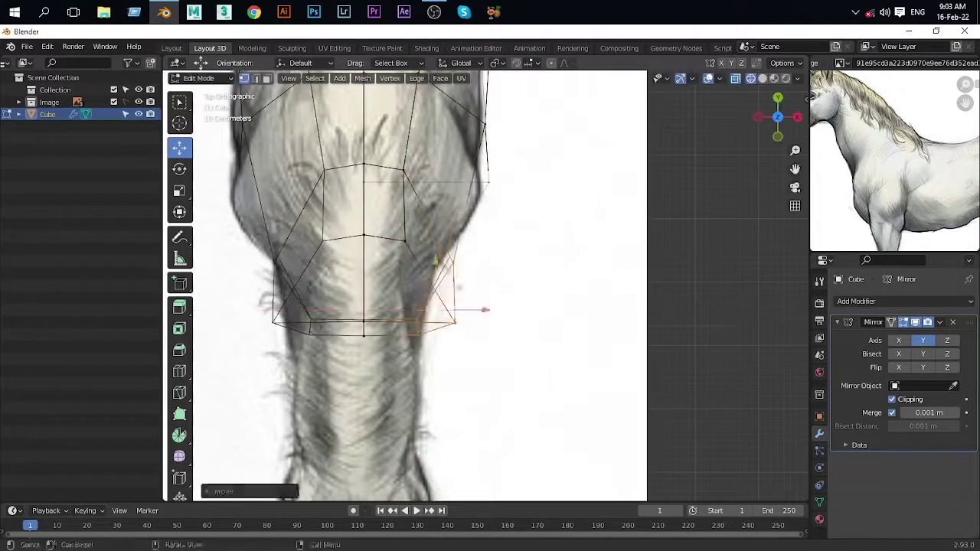
pyautogui.click(447, 323)
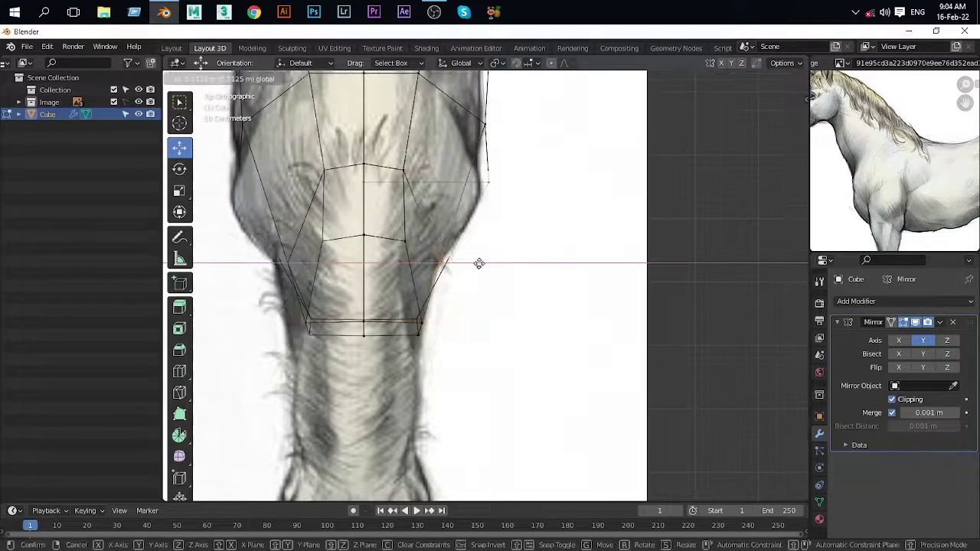
pyautogui.click(479, 263)
pyautogui.scroll(-5, 562, 283)
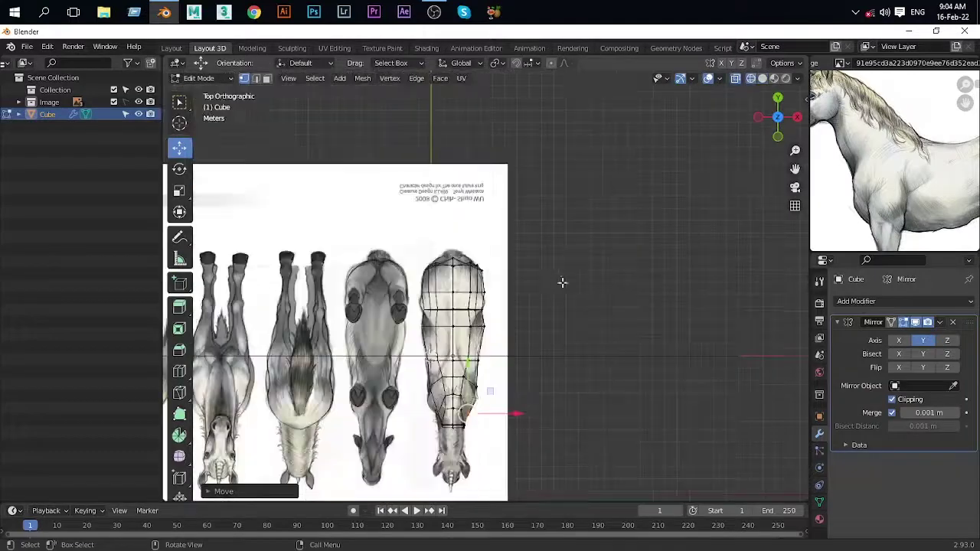
# Step: Check the narrowed torso and neck from the right side and several perspective angles
pyautogui.press('KP_3')
pyautogui.moveTo(557, 279)
pyautogui.mouseDown(button='middle')
pyautogui.moveTo(475, 269)
pyautogui.moveTo(499, 265)
pyautogui.moveTo(438, 204)
pyautogui.mouseUp(button='middle')
pyautogui.scroll(3, 464, 289)
pyautogui.moveTo(392, 314)
pyautogui.mouseDown(button='middle')
pyautogui.moveTo(510, 219)
pyautogui.moveTo(576, 230)
pyautogui.moveTo(472, 341)
pyautogui.mouseUp(button='middle')
pyautogui.click(480, 227)
pyautogui.moveTo(480, 227)
pyautogui.mouseDown(button='middle')
pyautogui.moveTo(491, 329)
pyautogui.moveTo(525, 143)
pyautogui.moveTo(390, 210)
pyautogui.mouseUp(button='middle')
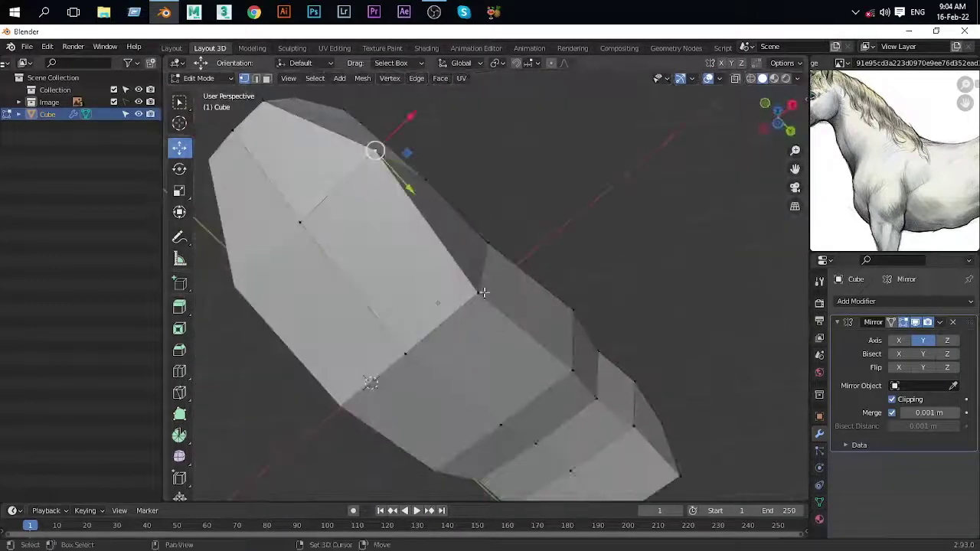
pyautogui.moveTo(531, 305)
pyautogui.mouseDown(button='middle')
pyautogui.moveTo(480, 324)
pyautogui.moveTo(532, 378)
pyautogui.moveTo(529, 414)
pyautogui.moveTo(534, 404)
pyautogui.moveTo(478, 411)
pyautogui.moveTo(490, 344)
pyautogui.moveTo(447, 307)
pyautogui.mouseUp(button='middle')
# Step: Add a Subdivision Surface modifier to the body mesh in Object Mode
pyautogui.press('Tab')
pyautogui.click(856, 301)
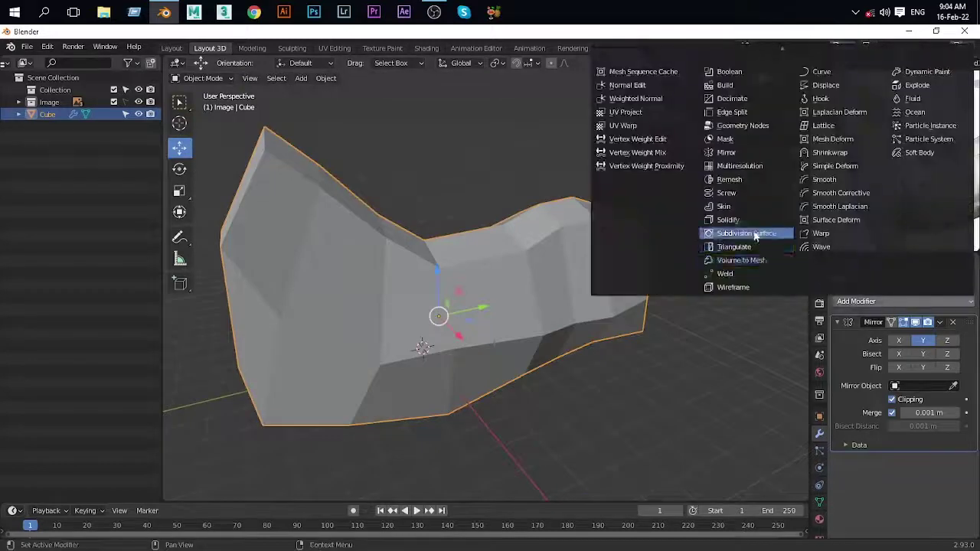
pyautogui.click(751, 232)
pyautogui.moveTo(511, 373); pyautogui.dragTo(543, 368, button='middle')
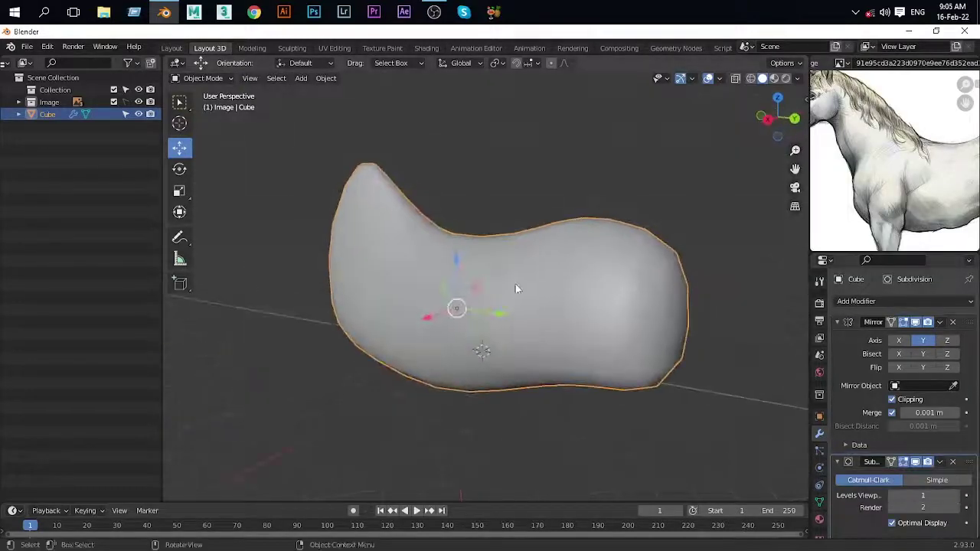
pyautogui.moveTo(515, 284); pyautogui.dragTo(655, 318, button='middle')
# Step: In X-ray top and side views, select a body edge loop and move the tail-end vertices onto the reference
pyautogui.press('KP_7')
pyautogui.press('Tab')
pyautogui.hotkey('alt', 'z')
pyautogui.scroll(3, 621, 253)
pyautogui.press('b')
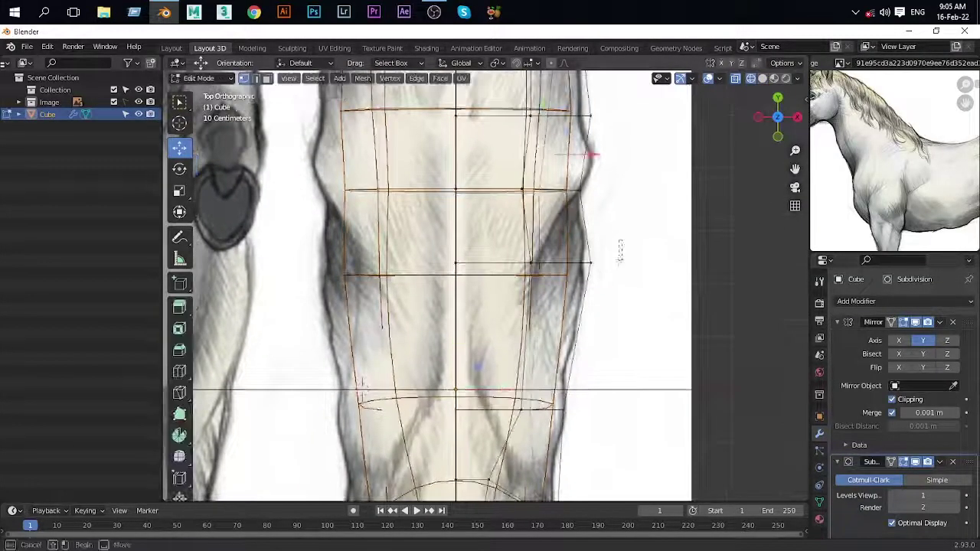
pyautogui.keyDown('shift'); pyautogui.moveTo(617, 261); pyautogui.dragTo(562, 226, button='middle'); pyautogui.keyUp('shift')
pyautogui.press('KP_3')
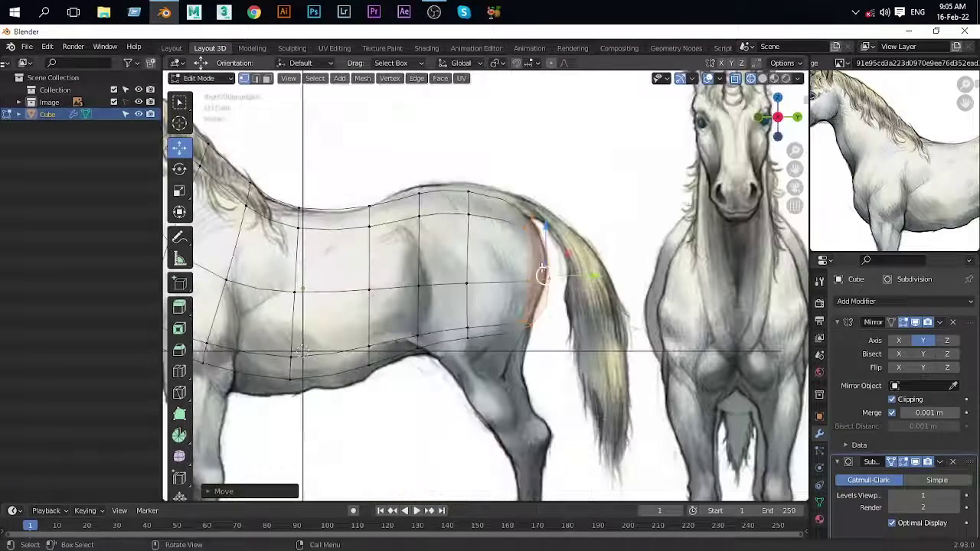
pyautogui.click(576, 333)
# Step: Frame the head and neck and shift the first neck vertices toward the reference
pyautogui.keyDown('shift'); pyautogui.moveTo(577, 334); pyautogui.dragTo(485, 278, button='middle'); pyautogui.keyUp('shift')
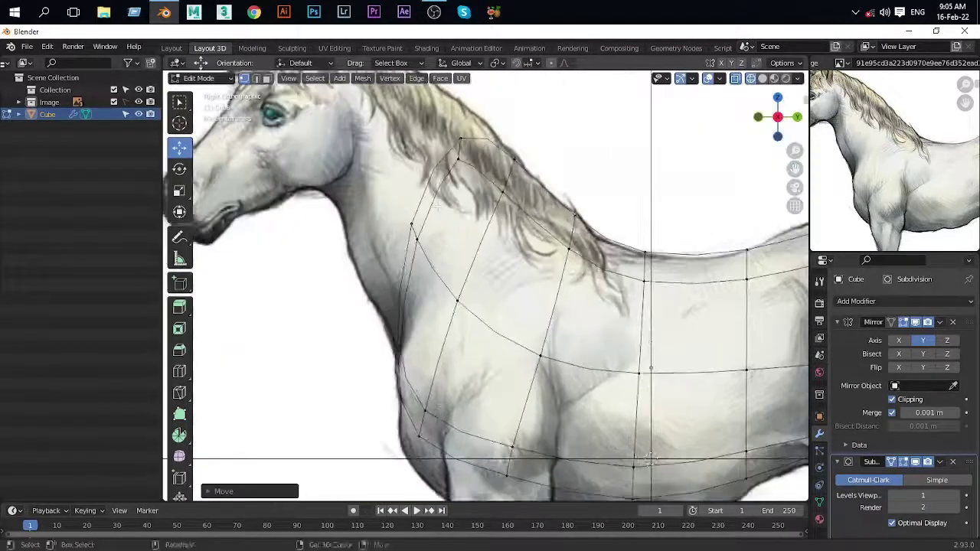
pyautogui.scroll(-6, 516, 290)
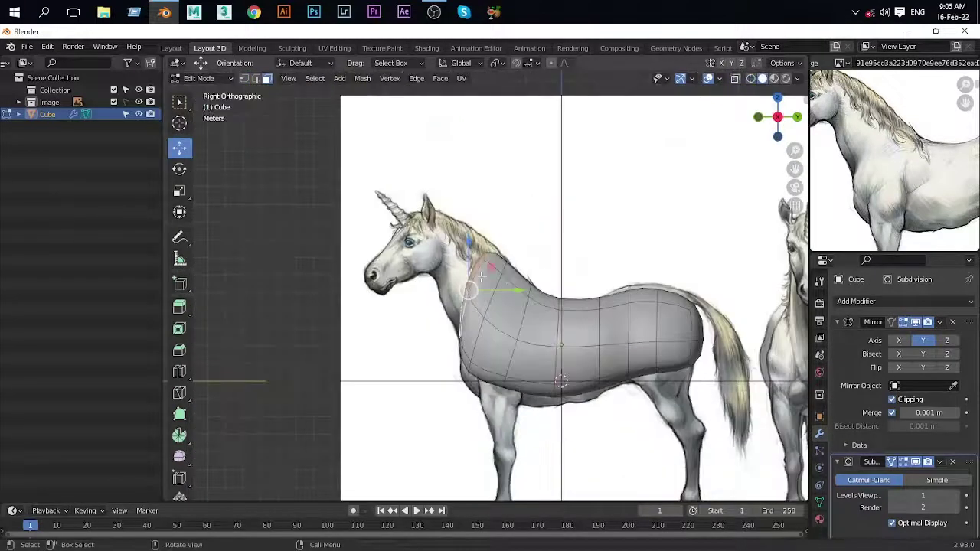
pyautogui.scroll(4, 624, 471)
pyautogui.scroll(4, 625, 471)
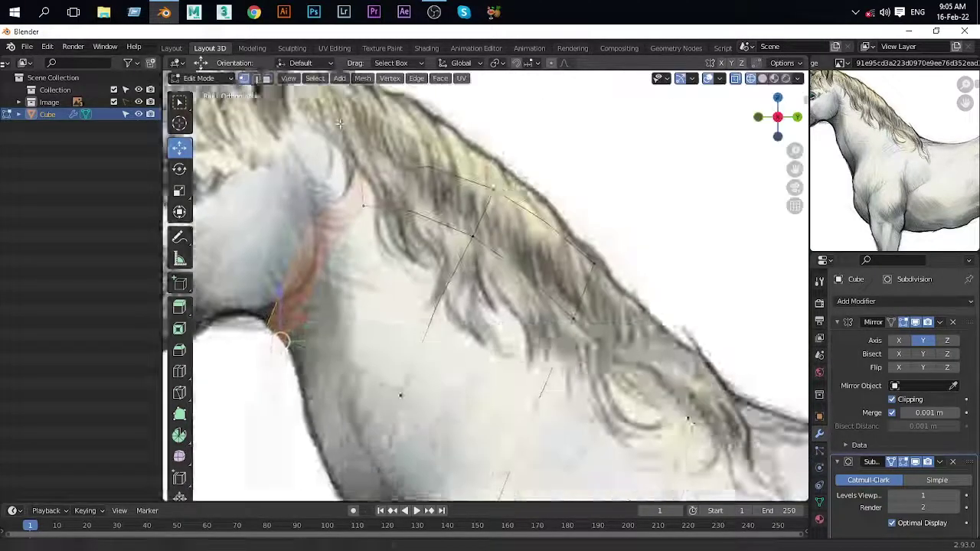
pyautogui.scroll(-2, 459, 345)
pyautogui.keyDown('shift'); pyautogui.moveTo(459, 344); pyautogui.dragTo(444, 306, button='middle'); pyautogui.keyUp('shift')
pyautogui.scroll(-2, 427, 356)
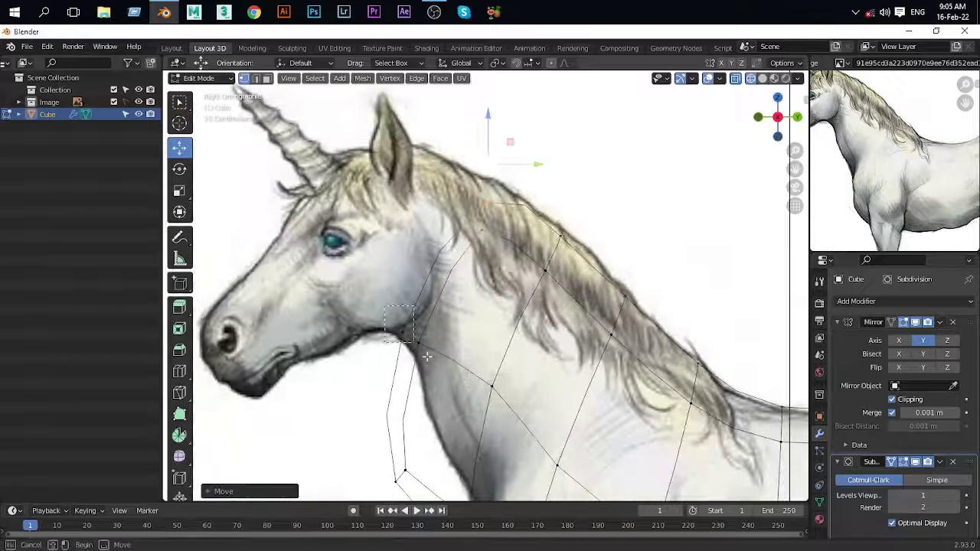
pyautogui.click(450, 263)
# Step: Box-select the neck vertices and move them onto the throat and chest outline
pyautogui.moveTo(439, 164); pyautogui.dragTo(528, 249)
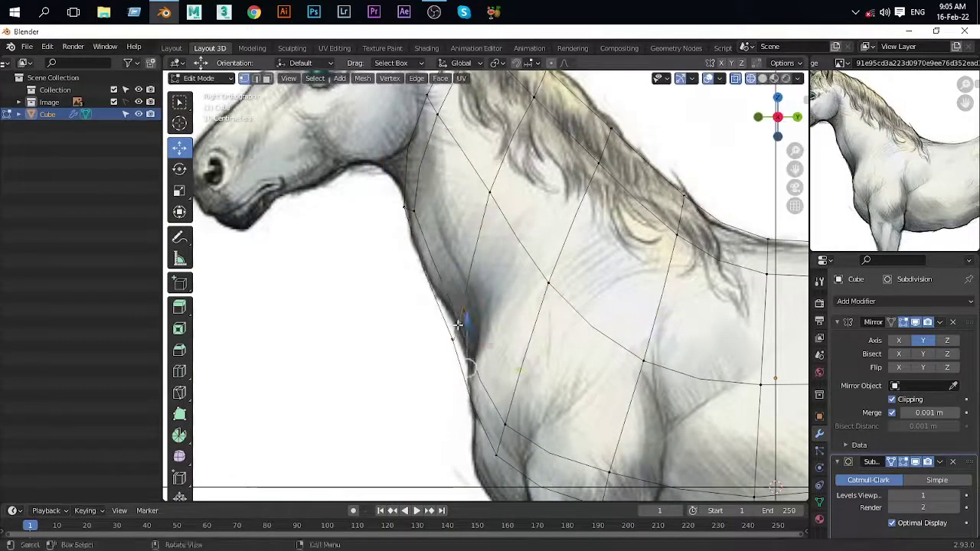
pyautogui.scroll(-5, 483, 331)
pyautogui.scroll(2, 470, 400)
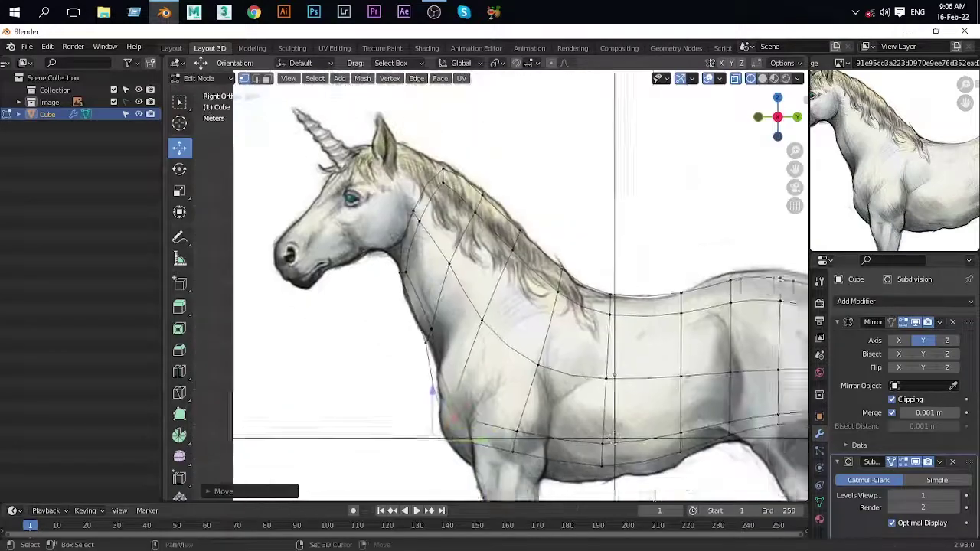
pyautogui.scroll(4, 457, 230)
pyautogui.press('g')
pyautogui.click(513, 257)
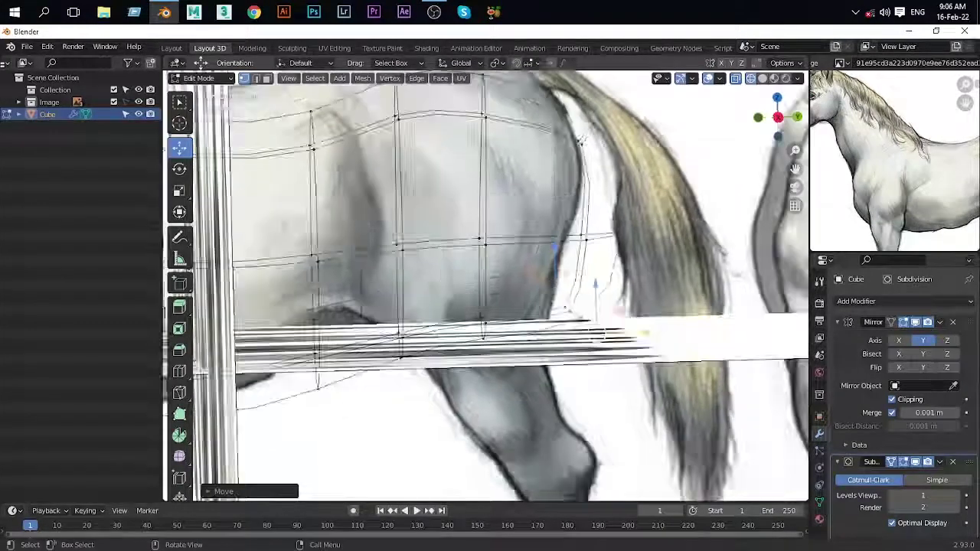
pyautogui.moveTo(201, 361)
pyautogui.mouseDown(button='middle')
pyautogui.moveTo(457, 354)
pyautogui.moveTo(406, 306)
pyautogui.mouseUp(button='middle')
pyautogui.scroll(2, 458, 355)
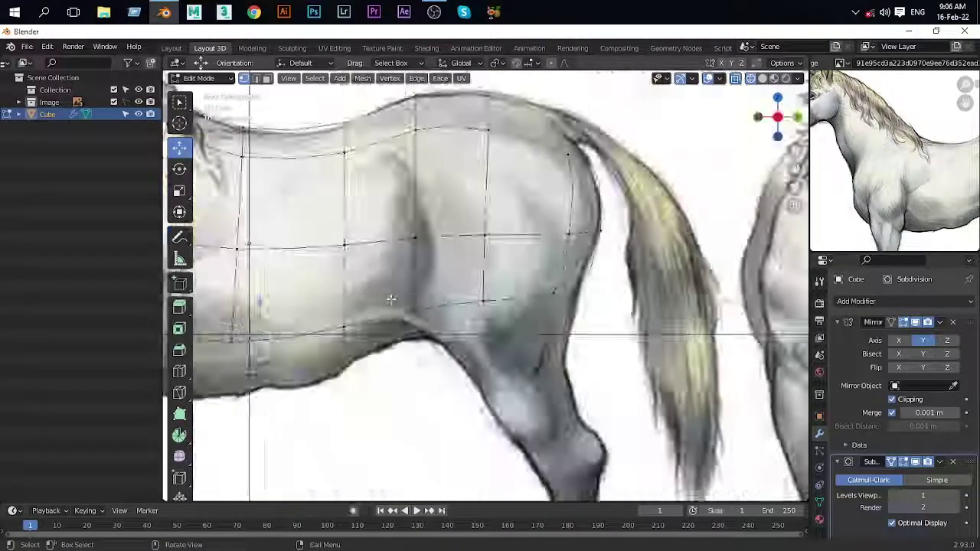
# Step: Switch to solid shading and extrude the rump's side faces outward in the top view
pyautogui.press('z')
pyautogui.click(494, 306)
pyautogui.moveTo(494, 307); pyautogui.dragTo(617, 338, button='middle')
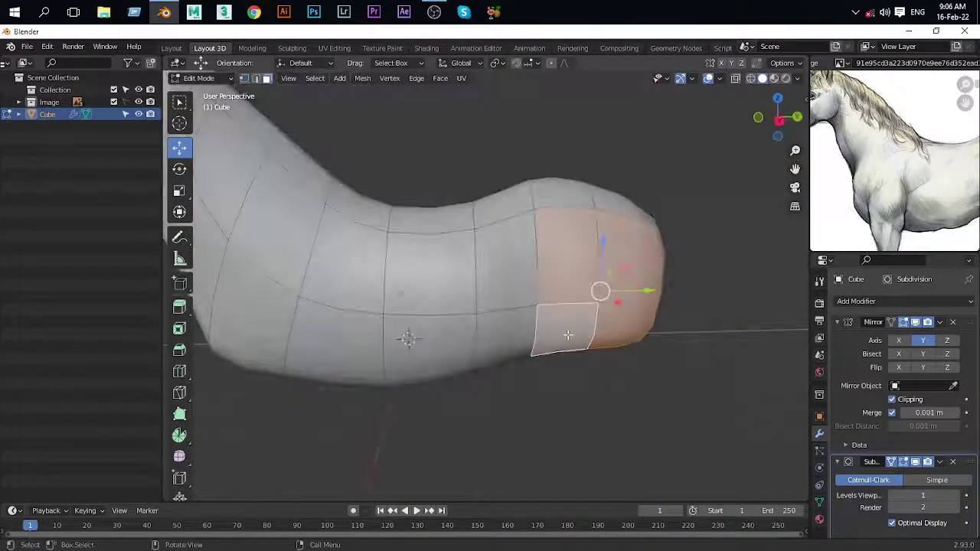
pyautogui.hotkey('alt', 'z')
pyautogui.press('KP_3')
pyautogui.press('KP_7')
pyautogui.scroll(2, 635, 262)
pyautogui.press('e')
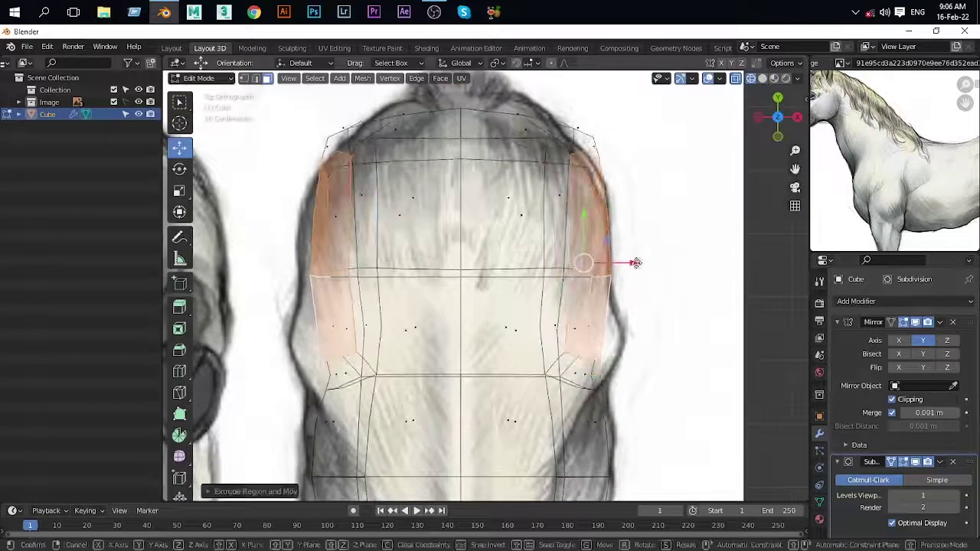
pyautogui.click(683, 262)
# Step: Move the rump's top vertices to reshape the top of the hindquarters
pyautogui.keyDown('shift'); pyautogui.moveTo(683, 262); pyautogui.dragTo(687, 419, button='middle'); pyautogui.keyUp('shift')
pyautogui.click(529, 287)
pyautogui.keyDown('shift'); pyautogui.moveTo(529, 287); pyautogui.dragTo(453, 147, button='middle'); pyautogui.keyUp('shift')
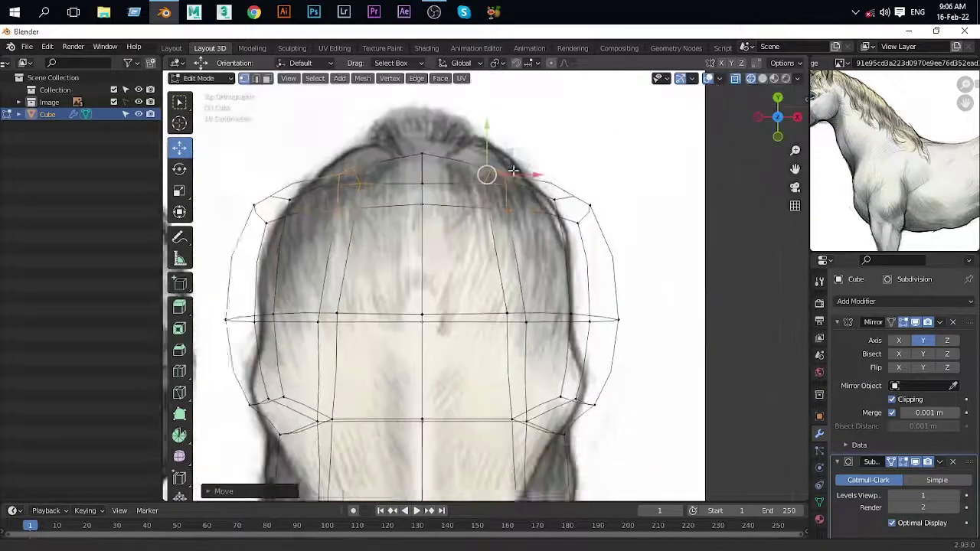
pyautogui.hotkey('alt', 'z')
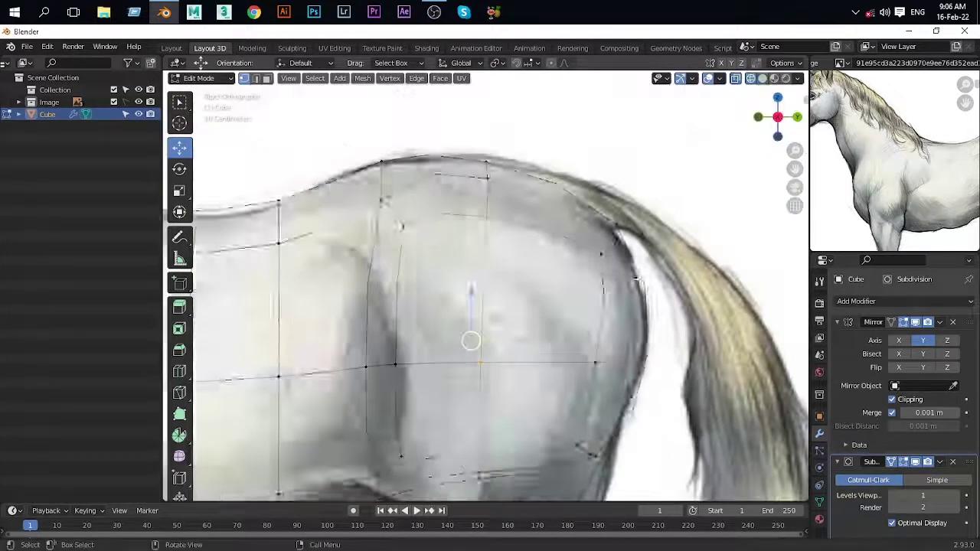
pyautogui.moveTo(470, 339)
pyautogui.mouseDown(button='middle')
pyautogui.moveTo(585, 219)
pyautogui.moveTo(497, 335)
pyautogui.moveTo(583, 339)
pyautogui.moveTo(528, 383)
pyautogui.moveTo(471, 415)
pyautogui.moveTo(400, 361)
pyautogui.moveTo(530, 414)
pyautogui.moveTo(449, 350)
pyautogui.moveTo(514, 234)
pyautogui.moveTo(482, 208)
pyautogui.moveTo(471, 240)
pyautogui.moveTo(502, 366)
pyautogui.moveTo(463, 354)
pyautogui.moveTo(476, 345)
pyautogui.mouseUp(button='middle')
pyautogui.click(529, 398)
# Step: Switch to face select and pick and adjust a face under the rump for the hind leg
pyautogui.press('3')
pyautogui.click(457, 362)
pyautogui.click(539, 302)
pyautogui.moveTo(538, 302); pyautogui.dragTo(543, 330, button='middle')
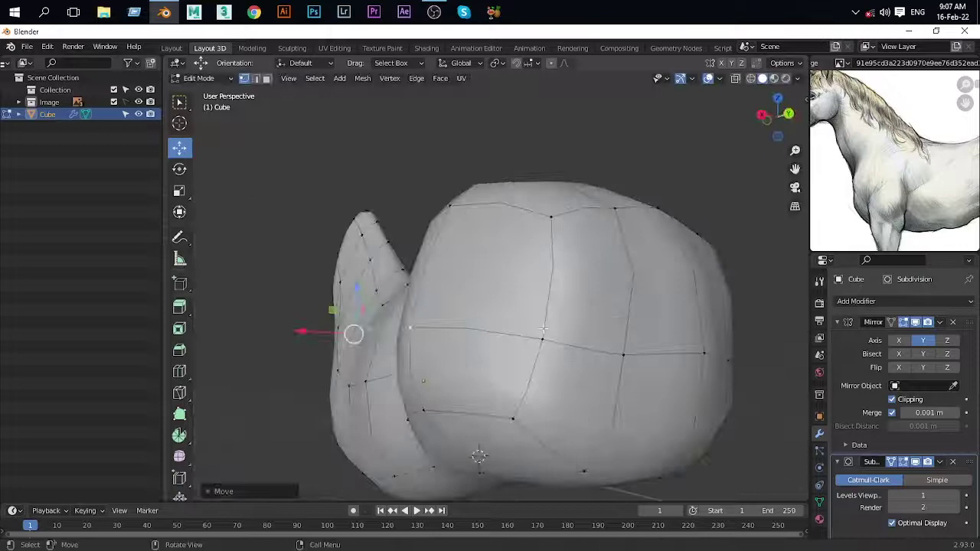
pyautogui.click(606, 335)
pyautogui.moveTo(606, 336)
pyautogui.mouseDown(button='middle')
pyautogui.moveTo(623, 427)
pyautogui.moveTo(558, 350)
pyautogui.moveTo(519, 370)
pyautogui.moveTo(542, 178)
pyautogui.mouseUp(button='middle')
# Step: In the side view, extrude the face under the rump downward and scale the ring to leg width
pyautogui.press('KP_3')
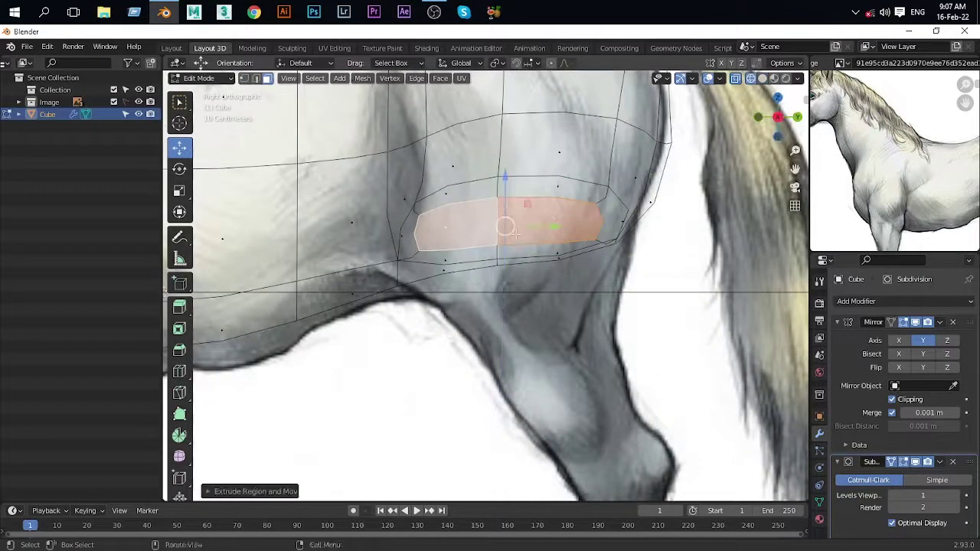
pyautogui.moveTo(516, 234)
pyautogui.keyDown('shift'); pyautogui.mouseDown(button='middle')
pyautogui.moveTo(507, 335)
pyautogui.moveTo(543, 357)
pyautogui.moveTo(529, 291)
pyautogui.mouseUp(button='middle'); pyautogui.keyUp('shift')
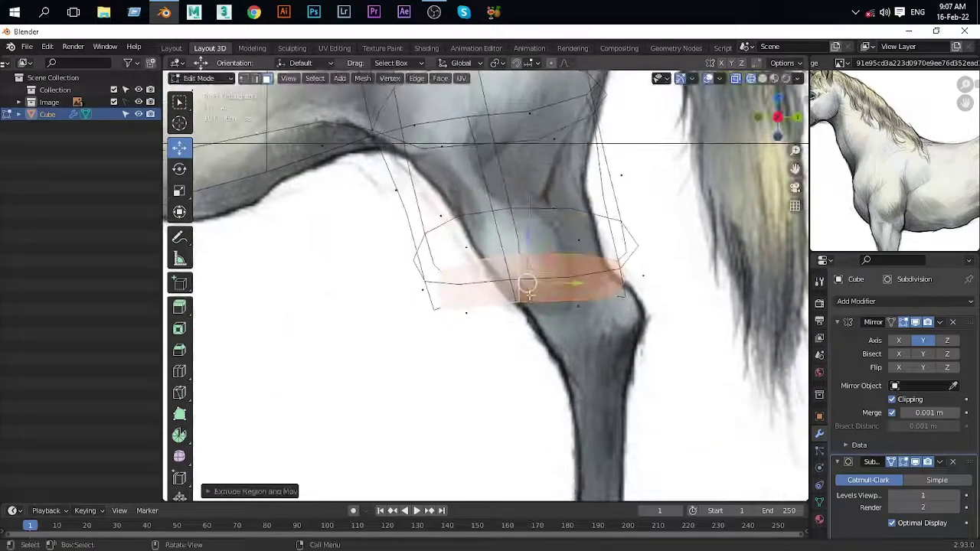
pyautogui.press('e')
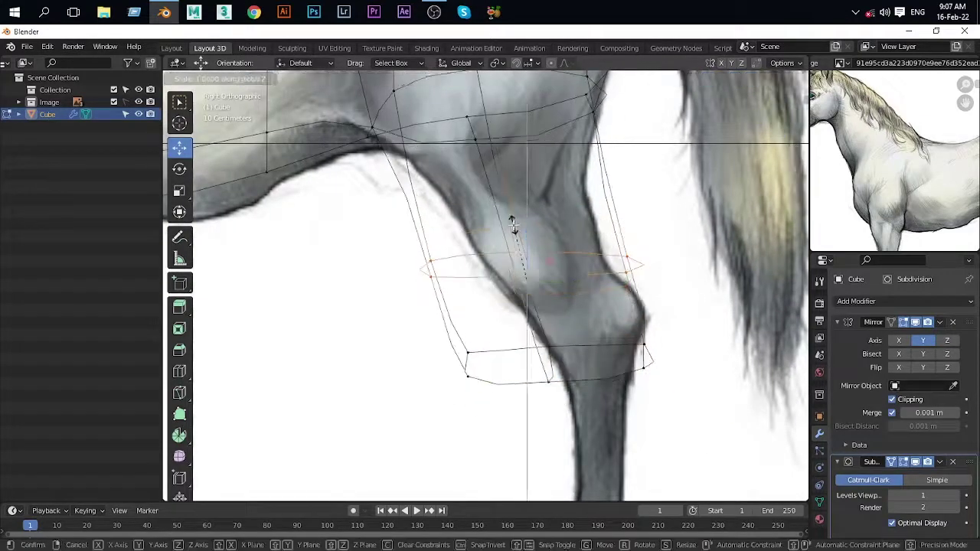
pyautogui.press('s')
pyautogui.press('z')
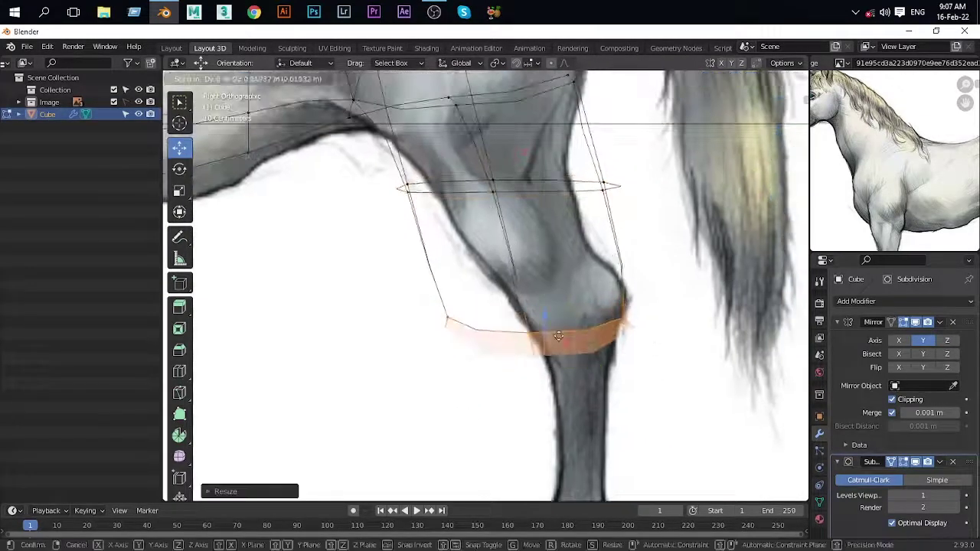
pyautogui.moveTo(651, 347)
pyautogui.mouseDown(button='middle')
pyautogui.moveTo(556, 337)
pyautogui.moveTo(536, 364)
pyautogui.mouseUp(button='middle')
pyautogui.keyDown('alt'); pyautogui.click(570, 237); pyautogui.keyUp('alt')
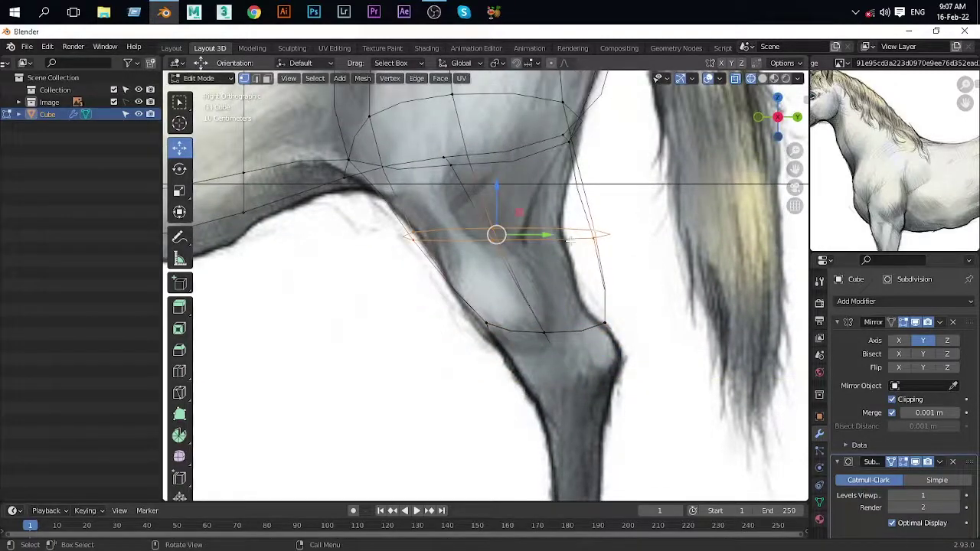
pyautogui.click(519, 245)
# Step: Check the legs from several angles, then move the leg loop onto the side reference
pyautogui.moveTo(519, 246)
pyautogui.mouseDown(button='middle')
pyautogui.moveTo(614, 208)
pyautogui.moveTo(481, 265)
pyautogui.moveTo(591, 346)
pyautogui.moveTo(437, 307)
pyautogui.moveTo(574, 245)
pyautogui.moveTo(513, 279)
pyautogui.moveTo(528, 276)
pyautogui.mouseUp(button='middle')
pyautogui.moveTo(919, 168); pyautogui.dragTo(865, 153, button='middle')
pyautogui.scroll(2, 866, 151)
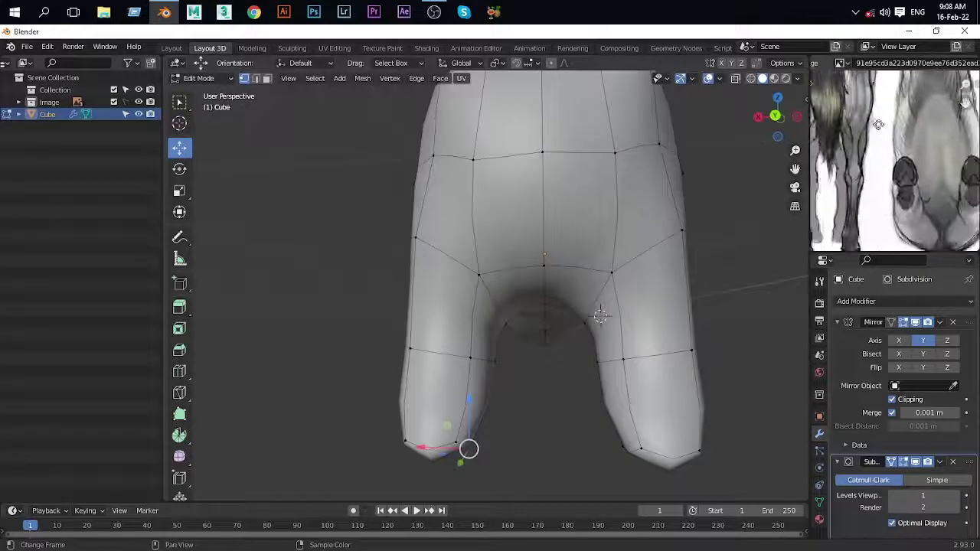
pyautogui.scroll(2, 865, 151)
pyautogui.scroll(2, 865, 151)
pyautogui.moveTo(537, 291)
pyautogui.mouseDown(button='middle')
pyautogui.moveTo(639, 287)
pyautogui.moveTo(360, 324)
pyautogui.moveTo(487, 317)
pyautogui.mouseUp(button='middle')
pyautogui.press('KP_3')
pyautogui.scroll(1, 510, 296)
pyautogui.scroll(2, 526, 309)
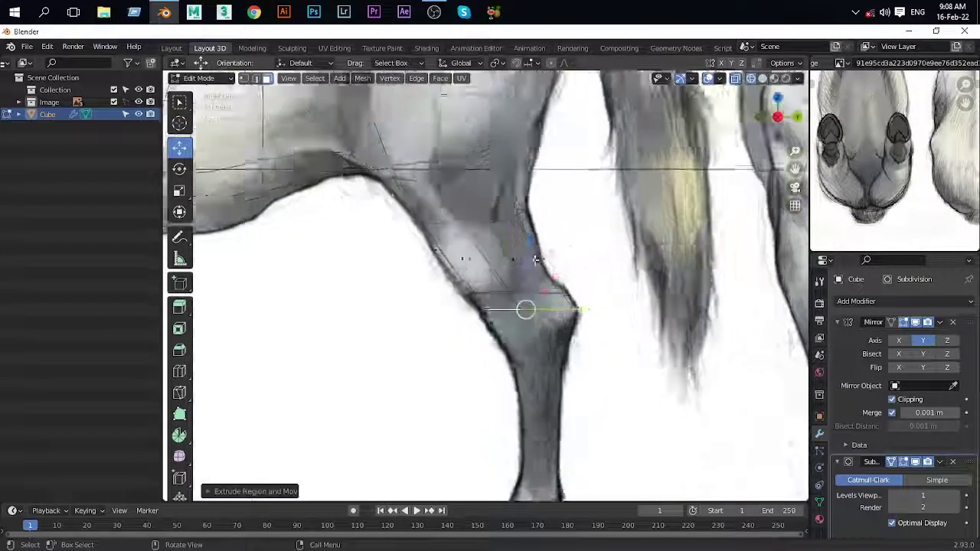
pyautogui.scroll(1, 536, 291)
pyautogui.click(542, 274)
pyautogui.keyDown('shift'); pyautogui.moveTo(542, 273); pyautogui.dragTo(552, 192, button='middle'); pyautogui.keyUp('shift')
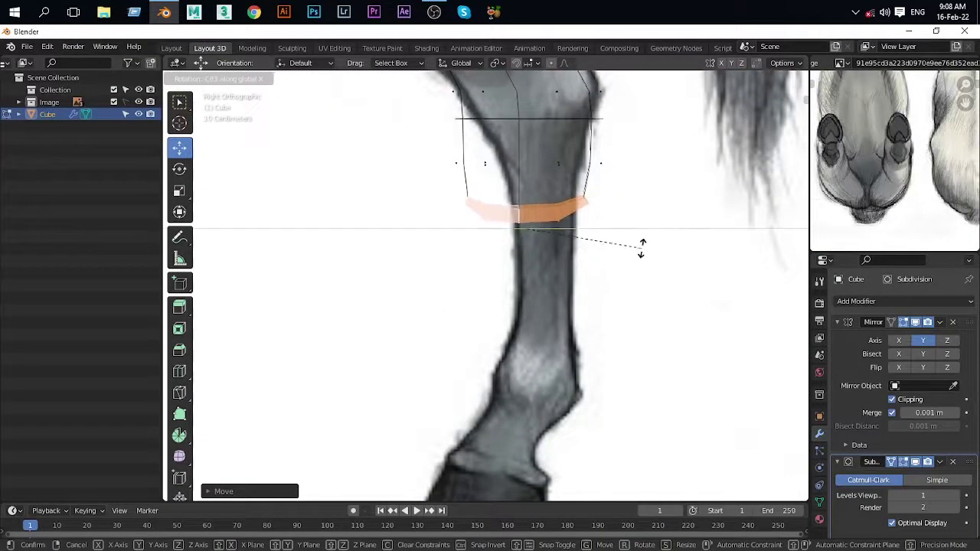
# Step: Move the bottom loop further down the leg and box-select the vertices near the knee
pyautogui.keyDown('shift'); pyautogui.moveTo(634, 252); pyautogui.dragTo(628, 168, button='middle'); pyautogui.keyUp('shift')
pyautogui.scroll(2, 597, 306)
pyautogui.press('g')
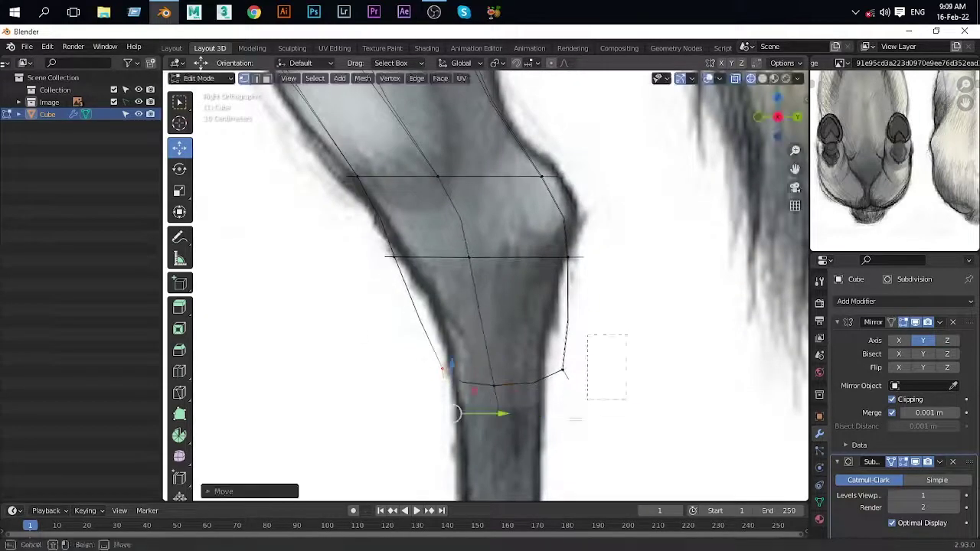
pyautogui.click(549, 404)
pyautogui.scroll(-2, 549, 404)
pyautogui.moveTo(590, 266); pyautogui.dragTo(503, 416)
pyautogui.moveTo(532, 341); pyautogui.dragTo(445, 429)
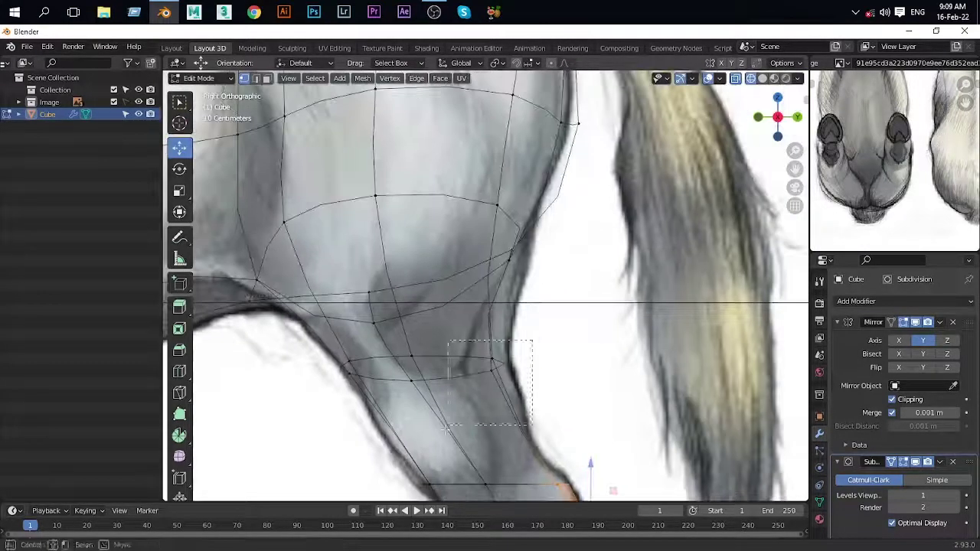
pyautogui.keyDown('shift'); pyautogui.scroll(5, 503, 364); pyautogui.keyUp('shift')
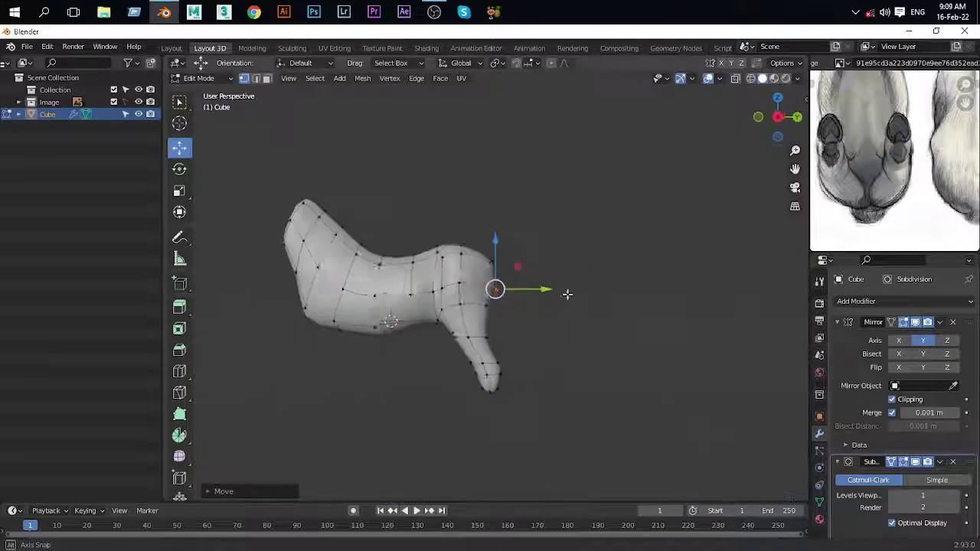
# Step: Inspect the leg from front and side views, then extrude the bottom leg ring downward
pyautogui.moveTo(566, 293); pyautogui.dragTo(481, 344, button='middle')
pyautogui.press('ctrl+KP_1')
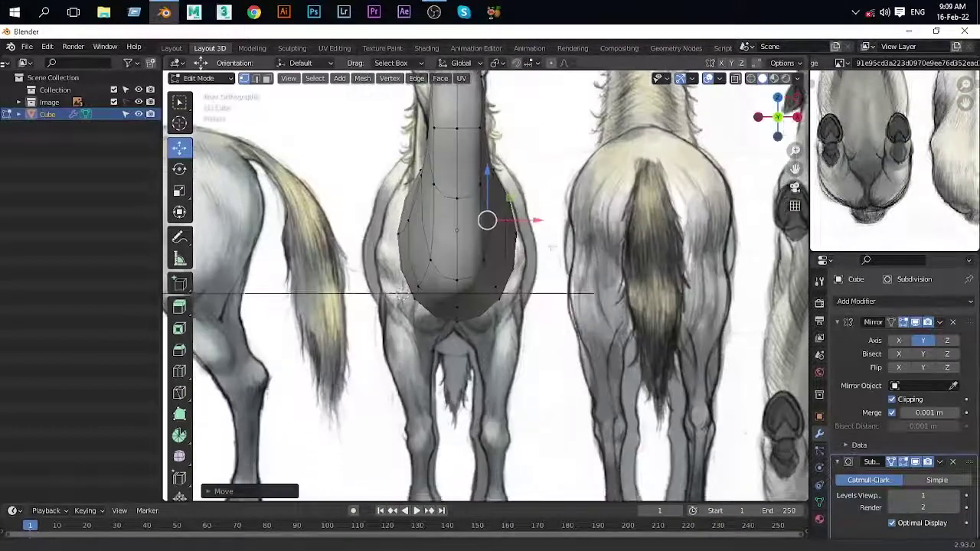
pyautogui.press('KP_1')
pyautogui.scroll(3, 527, 318)
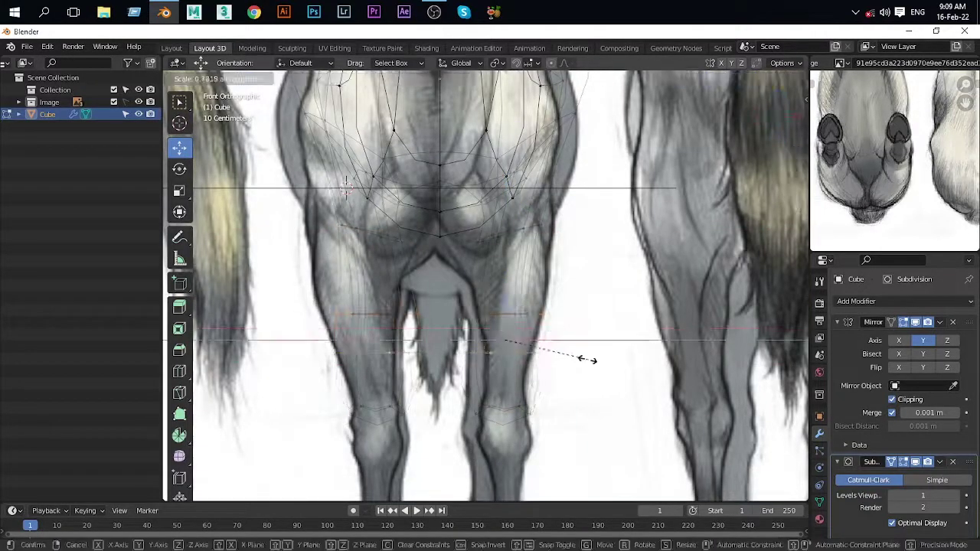
pyautogui.moveTo(347, 186)
pyautogui.mouseDown(button='middle')
pyautogui.moveTo(488, 357)
pyautogui.moveTo(482, 383)
pyautogui.moveTo(575, 327)
pyautogui.moveTo(545, 361)
pyautogui.moveTo(446, 311)
pyautogui.moveTo(460, 291)
pyautogui.moveTo(429, 276)
pyautogui.moveTo(449, 243)
pyautogui.moveTo(434, 276)
pyautogui.moveTo(485, 262)
pyautogui.mouseUp(button='middle')
pyautogui.moveTo(414, 207); pyautogui.dragTo(427, 162, button='middle')
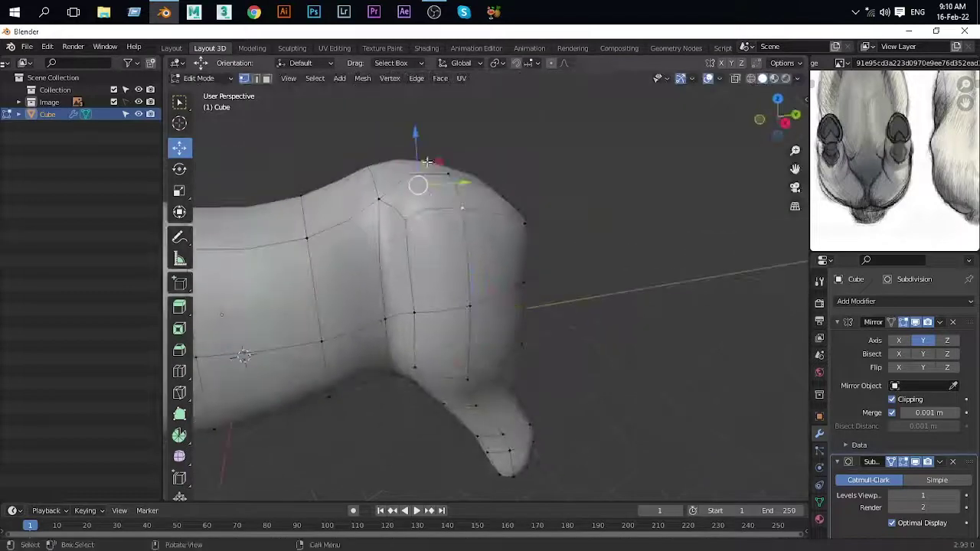
pyautogui.moveTo(402, 202)
pyautogui.mouseDown(button='middle')
pyautogui.moveTo(478, 330)
pyautogui.moveTo(383, 291)
pyautogui.mouseUp(button='middle')
pyautogui.press('KP_3')
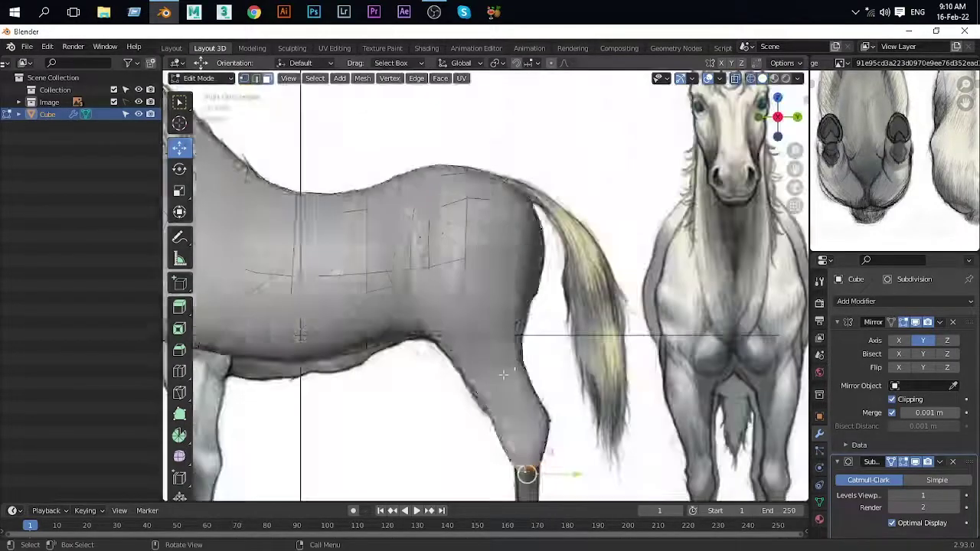
pyautogui.scroll(5, 572, 351)
pyautogui.scroll(-2, 571, 350)
pyautogui.press('e')
pyautogui.click(560, 278)
pyautogui.scroll(-2, 560, 278)
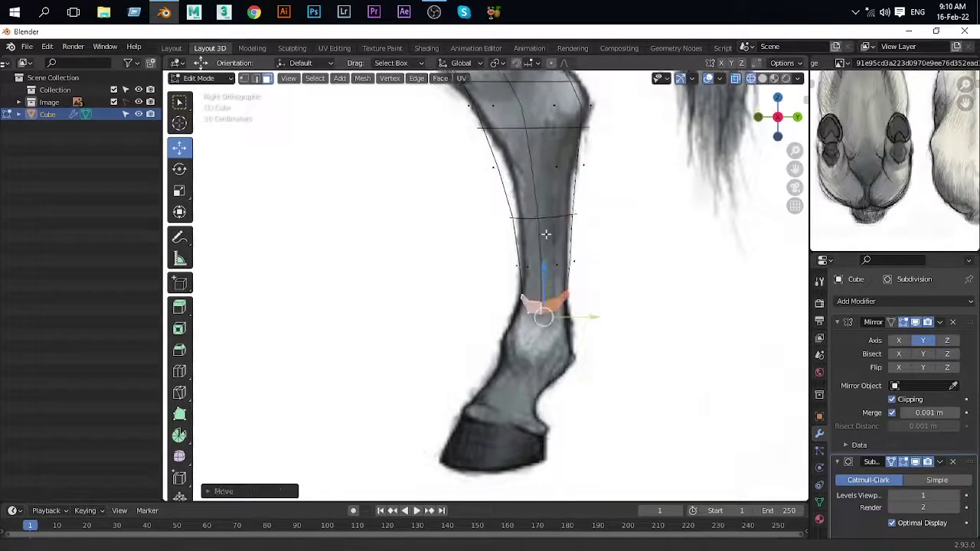
# Step: Extrude, scale and tilt the next ring down toward the fetlock
pyautogui.press('s')
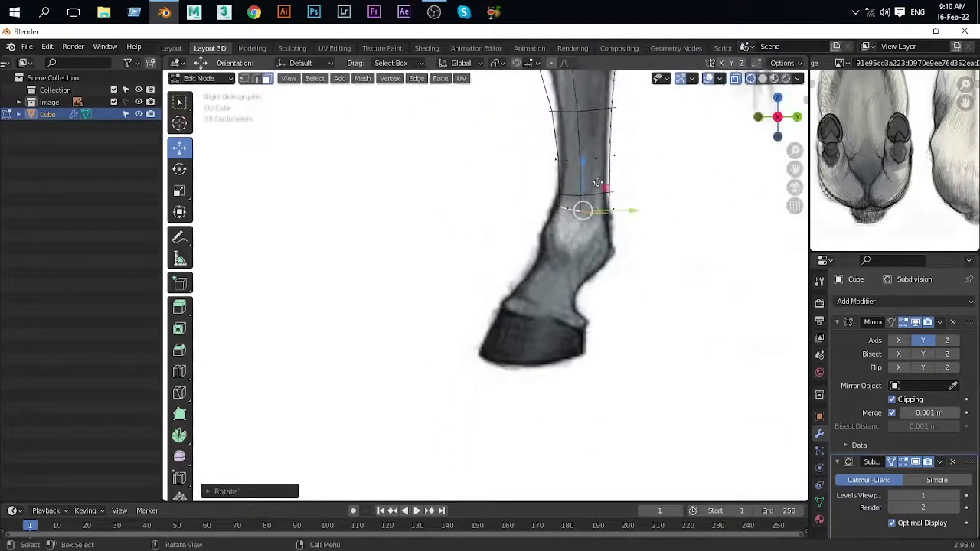
pyautogui.press('e')
pyautogui.click(570, 245)
pyautogui.keyDown('shift'); pyautogui.moveTo(570, 245); pyautogui.dragTo(582, 211, button='middle'); pyautogui.keyUp('shift')
pyautogui.click(797, 250)
pyautogui.keyDown('shift'); pyautogui.moveTo(796, 250); pyautogui.dragTo(796, 289, button='middle'); pyautogui.keyUp('shift')
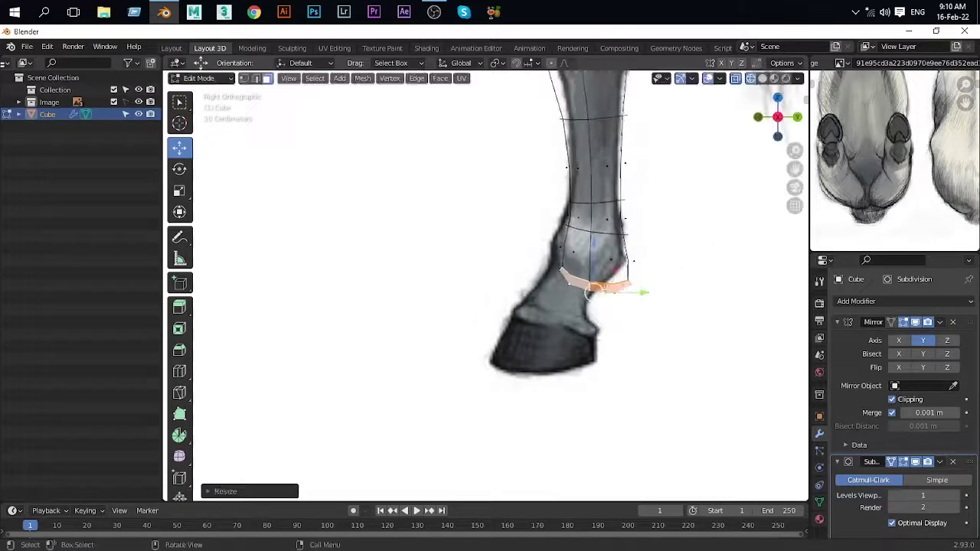
pyautogui.moveTo(674, 280); pyautogui.dragTo(658, 298)
pyautogui.click(595, 192)
# Step: Reshape the lower leg's back edge, knee and upper leg vertices to match the reference
pyautogui.click(610, 278)
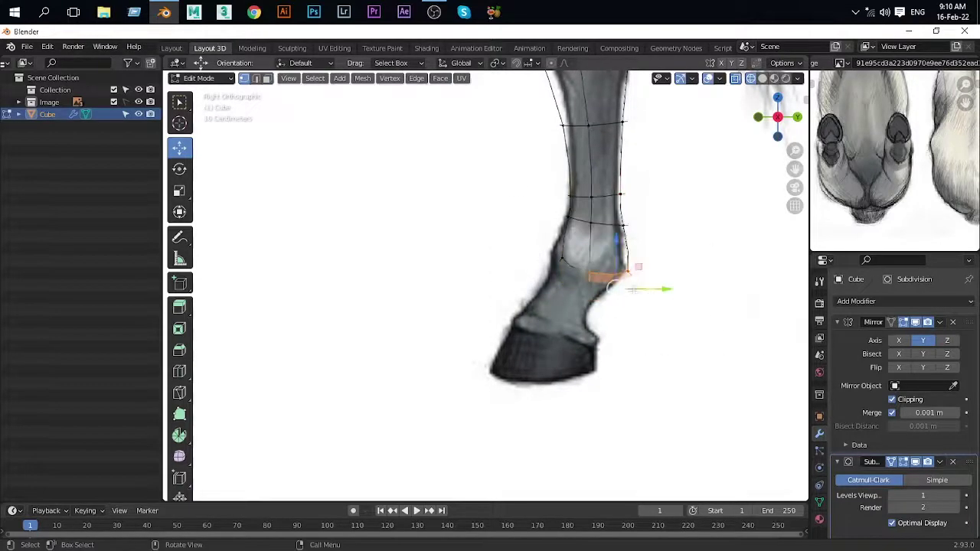
pyautogui.click(584, 280)
pyautogui.keyDown('shift'); pyautogui.moveTo(584, 281); pyautogui.dragTo(581, 400, button='middle'); pyautogui.keyUp('shift')
pyautogui.click(570, 296)
pyautogui.moveTo(477, 212); pyautogui.dragTo(536, 303)
pyautogui.click(506, 256)
pyautogui.keyDown('shift'); pyautogui.moveTo(566, 212); pyautogui.dragTo(593, 281, button='middle'); pyautogui.keyUp('shift')
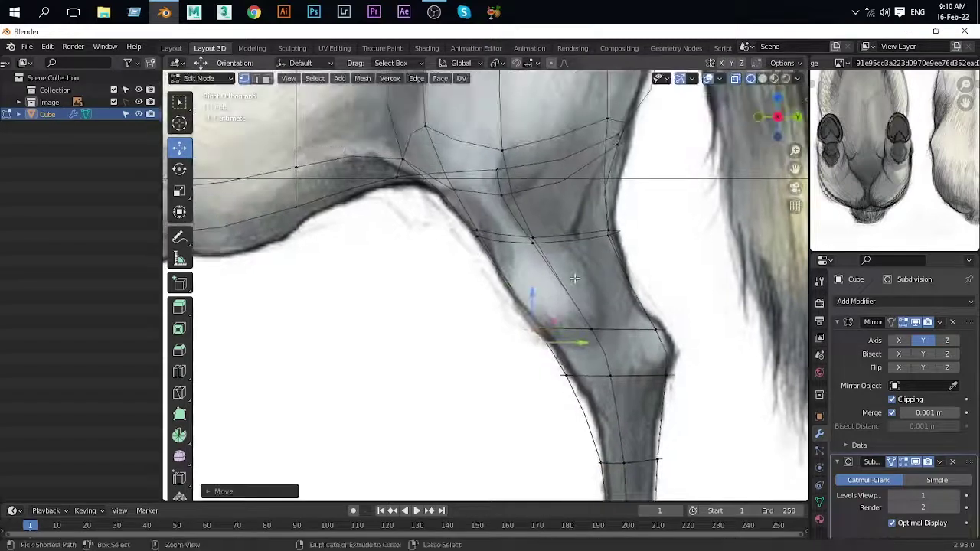
pyautogui.click(489, 293)
pyautogui.keyDown('shift'); pyautogui.moveTo(498, 309); pyautogui.dragTo(433, 314, button='middle'); pyautogui.keyUp('shift')
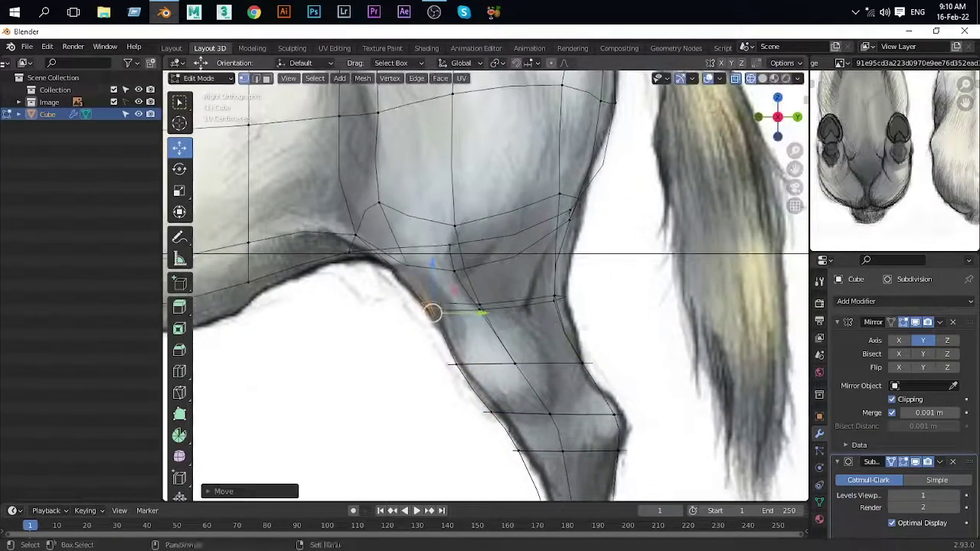
pyautogui.moveTo(552, 233)
pyautogui.keyDown('shift'); pyautogui.mouseDown(button='middle')
pyautogui.moveTo(504, 219)
pyautogui.moveTo(526, 160)
pyautogui.mouseUp(button='middle'); pyautogui.keyUp('shift')
pyautogui.moveTo(562, 271)
pyautogui.mouseDown(button='middle')
pyautogui.moveTo(658, 283)
pyautogui.moveTo(560, 135)
pyautogui.mouseUp(button='middle')
# Step: Show solid shading, inspect both legs, cancel a stray move and return to the right side view
pyautogui.hotkey('shift', 'z')
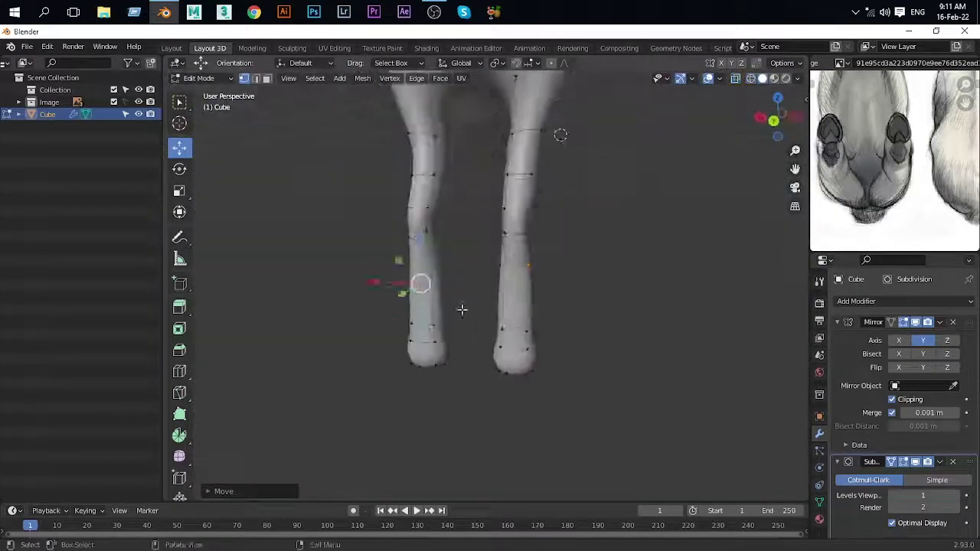
pyautogui.scroll(3, 678, 197)
pyautogui.moveTo(678, 197)
pyautogui.keyDown('shift'); pyautogui.mouseDown(button='middle')
pyautogui.moveTo(462, 252)
pyautogui.moveTo(466, 228)
pyautogui.moveTo(668, 225)
pyautogui.moveTo(539, 298)
pyautogui.mouseUp(button='middle'); pyautogui.keyUp('shift')
pyautogui.scroll(-2, 941, 105)
pyautogui.scroll(-1, 941, 105)
pyautogui.scroll(3, 941, 104)
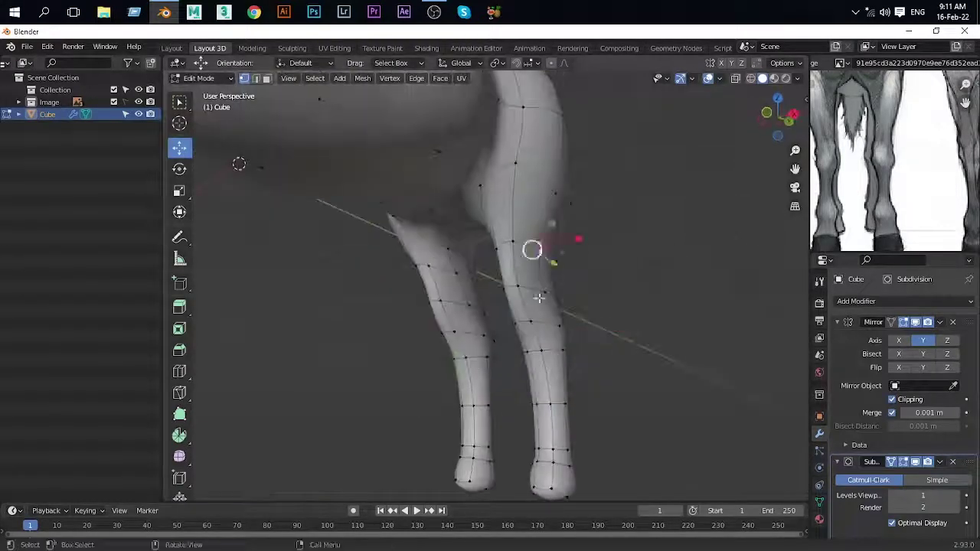
pyautogui.rightClick(592, 258)
pyautogui.moveTo(592, 258)
pyautogui.mouseDown(button='middle')
pyautogui.moveTo(495, 247)
pyautogui.moveTo(610, 245)
pyautogui.moveTo(394, 215)
pyautogui.moveTo(546, 280)
pyautogui.moveTo(572, 222)
pyautogui.mouseUp(button='middle')
pyautogui.press('KP_3')
# Step: Extrude a new ring down from the leg and shrink it toward its centre
pyautogui.press('e')
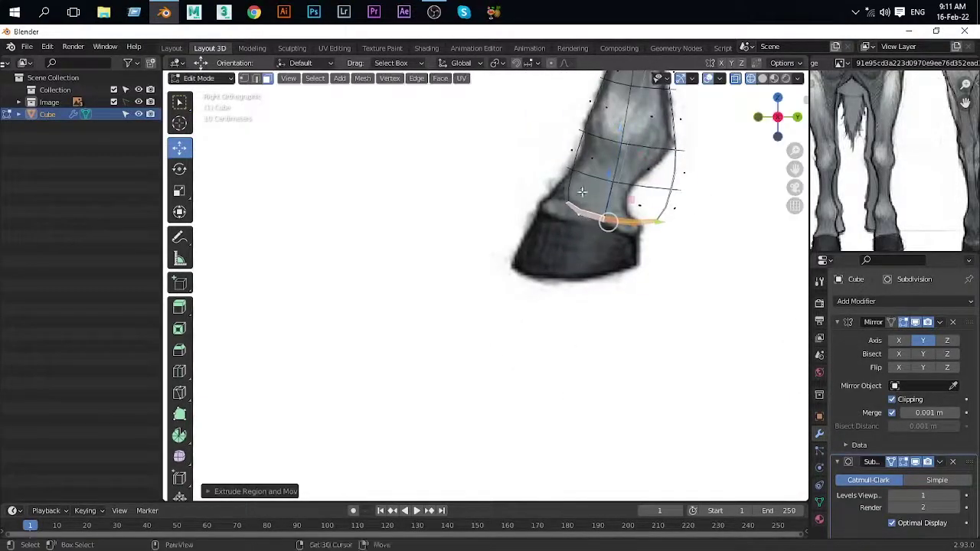
pyautogui.scroll(3, 582, 191)
pyautogui.scroll(2, 695, 389)
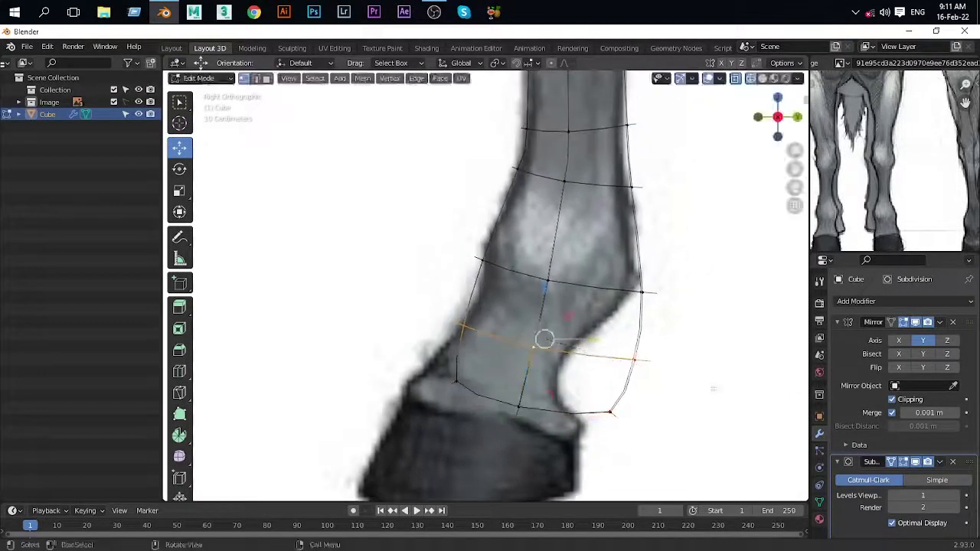
pyautogui.press('s')
pyautogui.click(544, 340)
pyautogui.click(483, 320)
# Step: Bevel the pastern rings to add an extra loop
pyautogui.moveTo(333, 299); pyautogui.dragTo(708, 393)
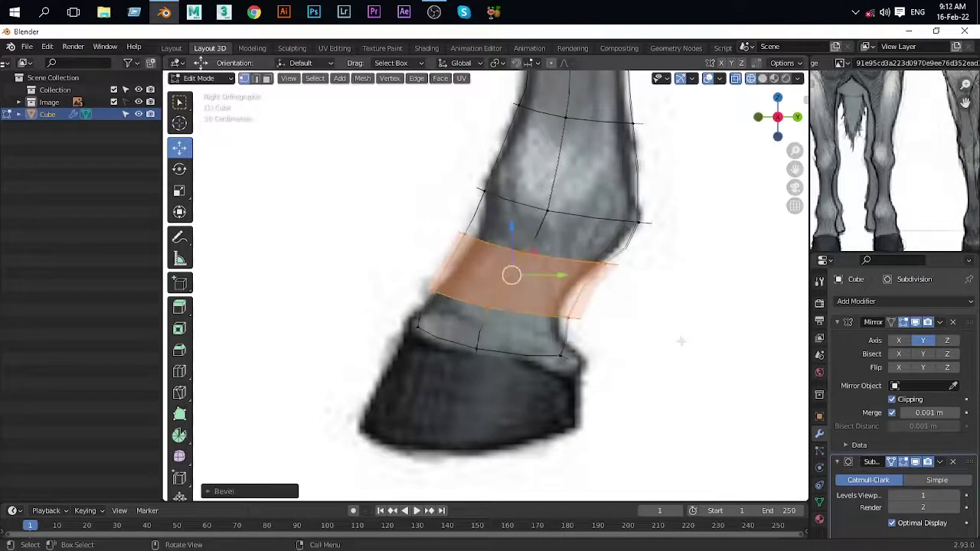
pyautogui.click(643, 331)
pyautogui.keyDown('shift'); pyautogui.moveTo(643, 332); pyautogui.dragTo(613, 245, button='middle'); pyautogui.keyUp('shift')
pyautogui.click(610, 295)
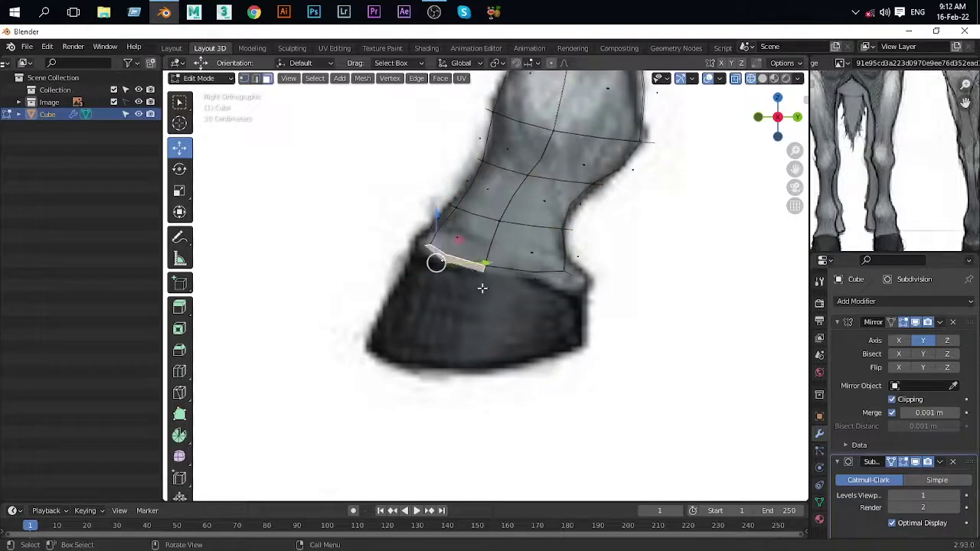
# Step: Extrude the bottom ring downward in right side view to form the hoof
pyautogui.moveTo(482, 288); pyautogui.dragTo(498, 219, button='middle')
pyautogui.scroll(2, 508, 158)
pyautogui.press('KP_3')
pyautogui.keyDown('alt'); pyautogui.click(485, 258); pyautogui.keyUp('alt')
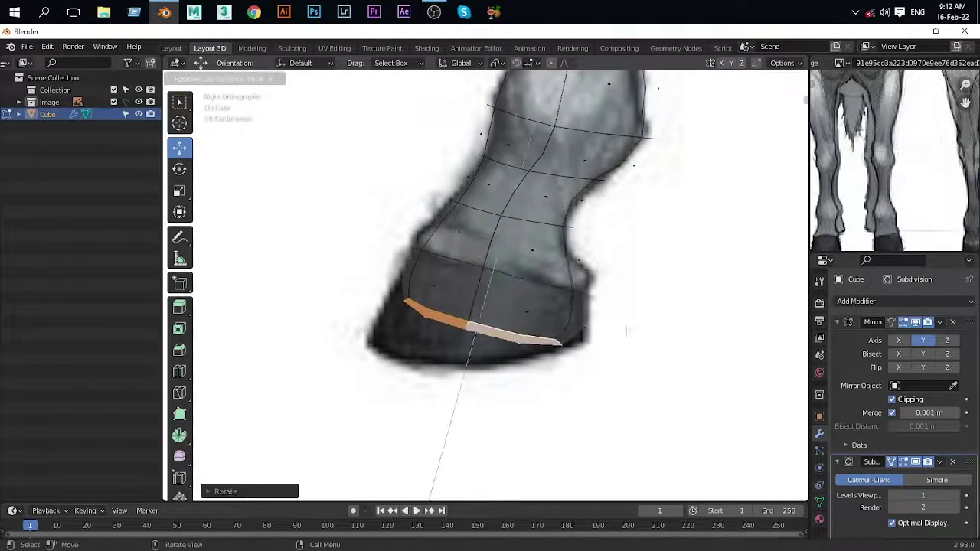
pyautogui.press('e')
pyautogui.click(590, 291)
# Step: Nudge the hoof's front edge and vertices to match the reference, then exit Edit Mode
pyautogui.scroll(1, 590, 291)
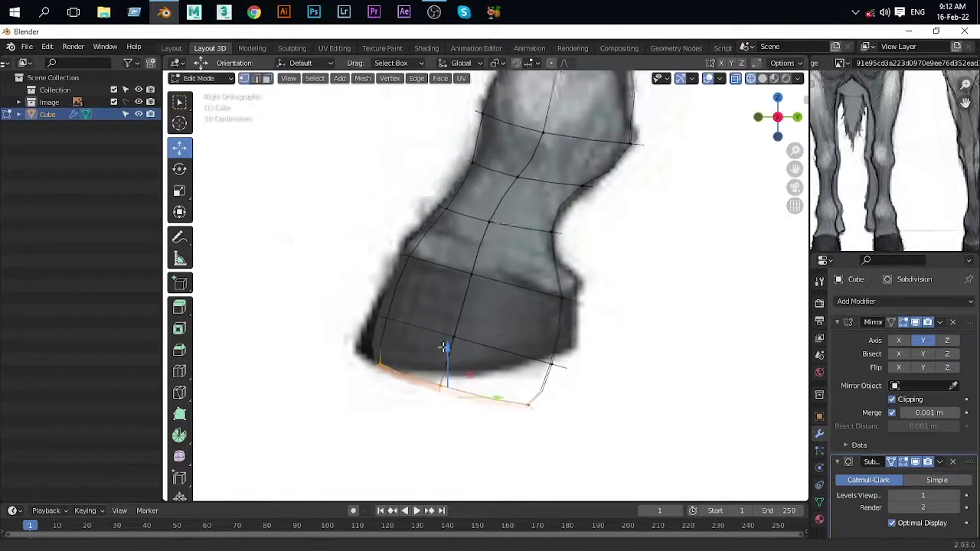
pyautogui.scroll(2, 575, 345)
pyautogui.keyDown('shift'); pyautogui.moveTo(622, 299); pyautogui.dragTo(475, 238, button='middle'); pyautogui.keyUp('shift')
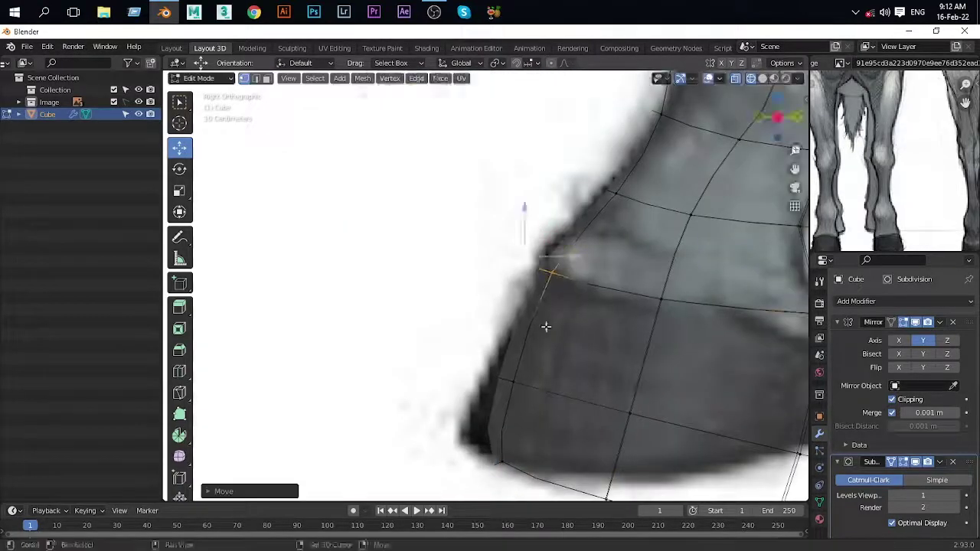
pyautogui.scroll(-2, 546, 327)
pyautogui.click(629, 356)
pyautogui.scroll(-2, 536, 306)
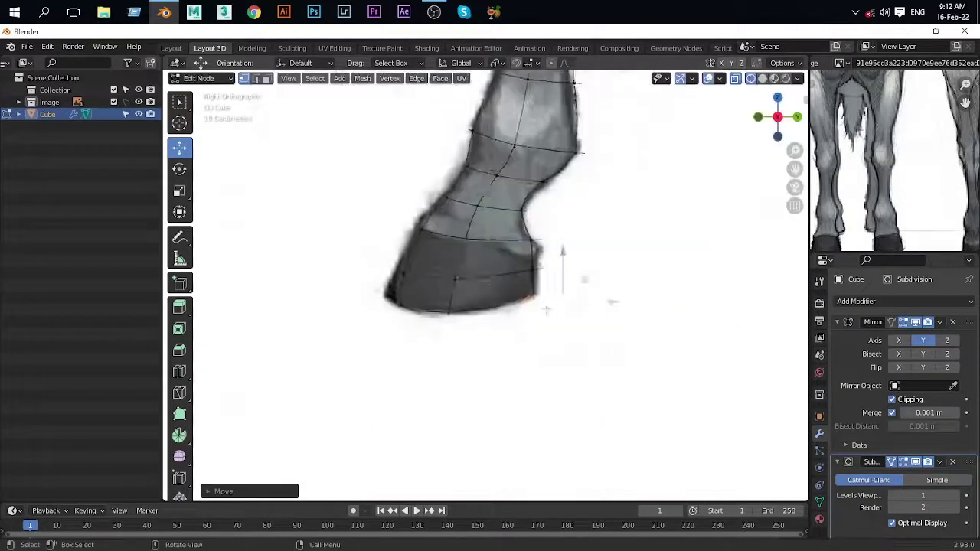
pyautogui.scroll(2, 448, 295)
pyautogui.moveTo(471, 211); pyautogui.dragTo(413, 306)
pyautogui.scroll(2, 452, 352)
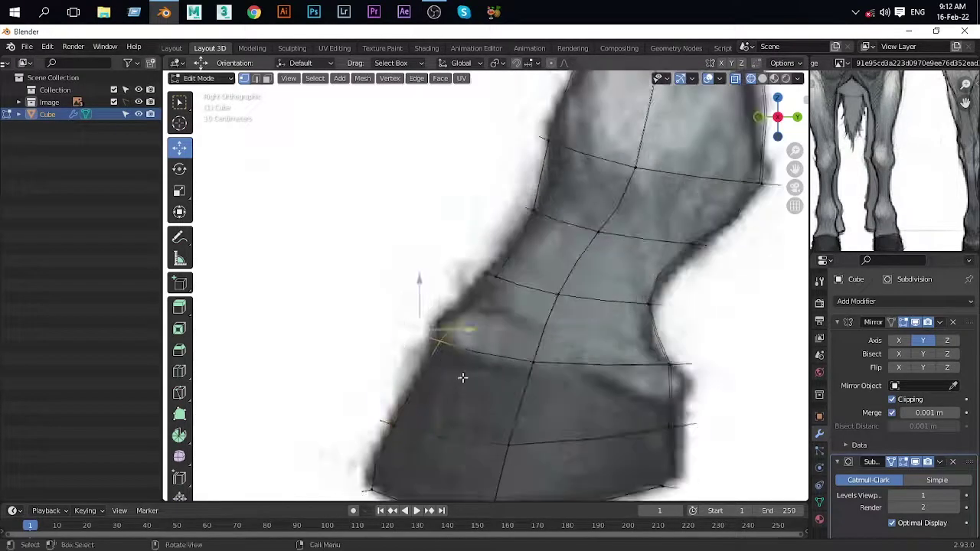
pyautogui.scroll(-5, 605, 329)
pyautogui.press('Tab')
pyautogui.moveTo(513, 306); pyautogui.dragTo(675, 275, button='middle')
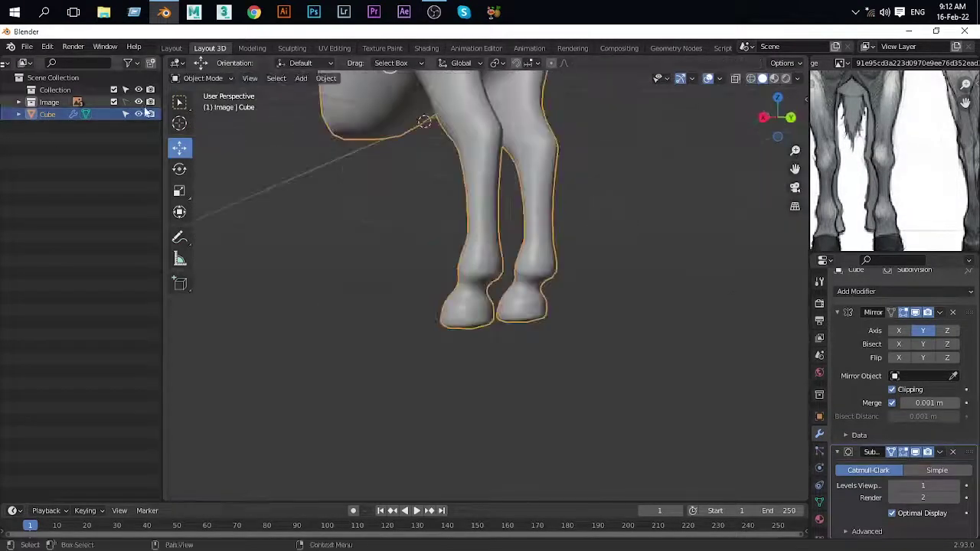
# Step: Fade the horse reference images' opacity from 0.175 down toward zero
pyautogui.scroll(-3, 523, 188)
pyautogui.press('KP_1')
pyautogui.click(820, 468)
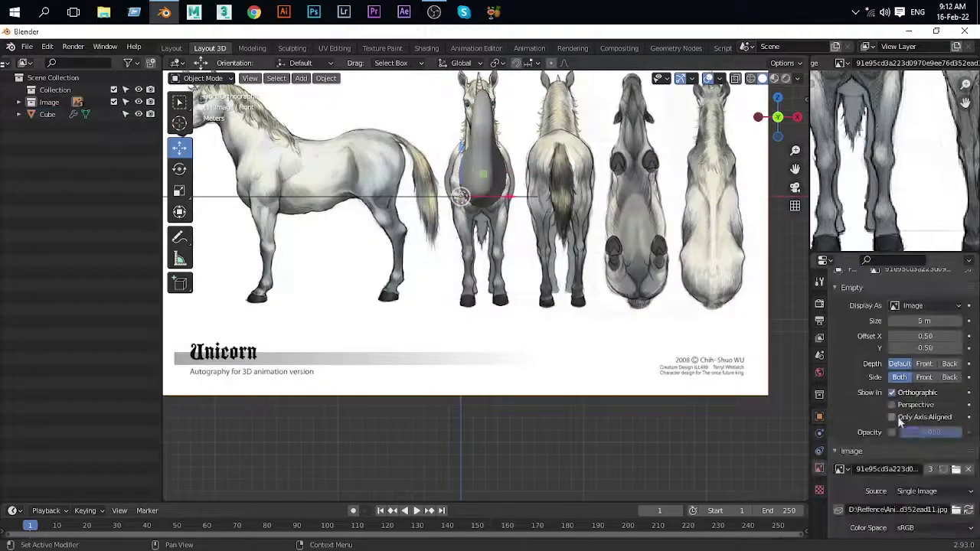
pyautogui.moveTo(931, 432); pyautogui.dragTo(881, 432)
pyautogui.press('KP_3')
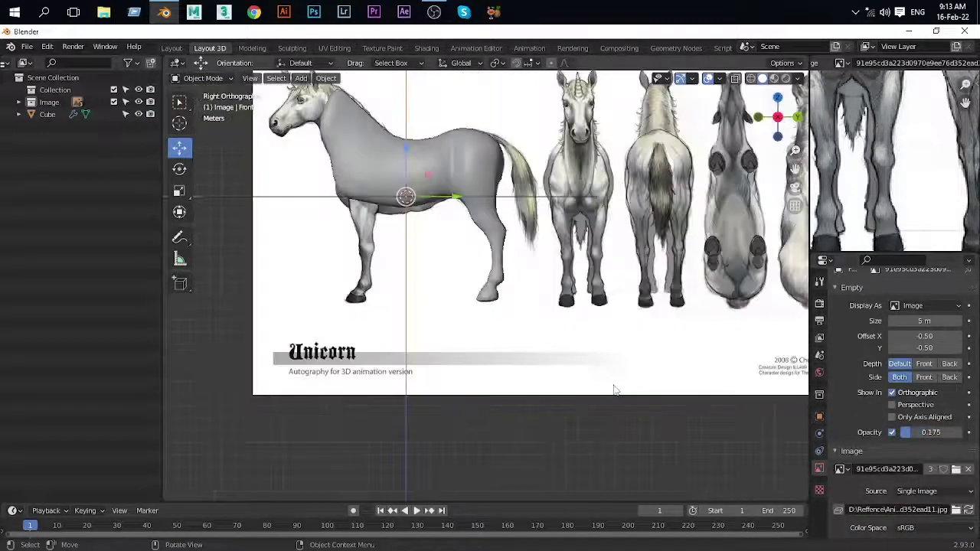
pyautogui.moveTo(932, 432); pyautogui.dragTo(903, 433)
pyautogui.press('KP_7')
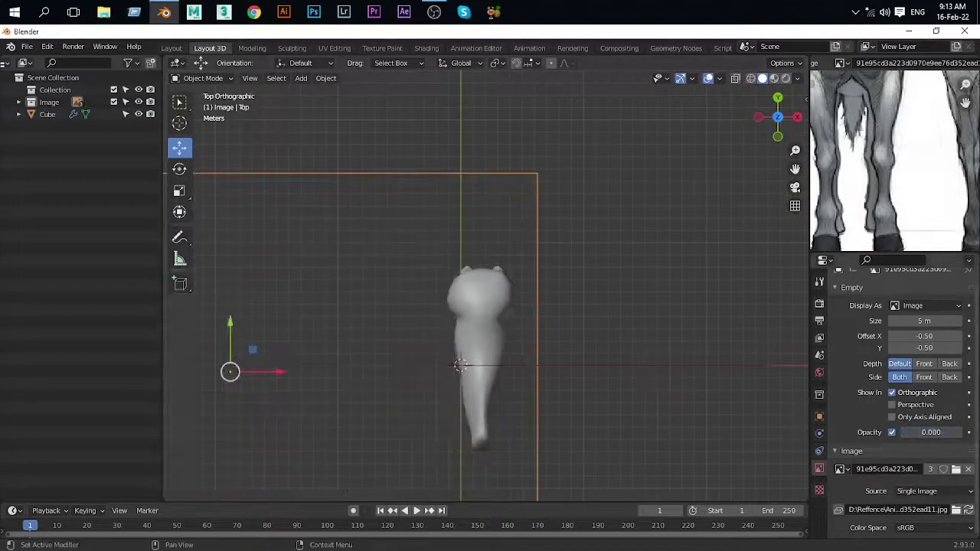
pyautogui.press('KP_3')
# Step: Select the horse mesh, turn on X-ray, and view it from the front
pyautogui.scroll(3, 518, 254)
pyautogui.click(518, 251)
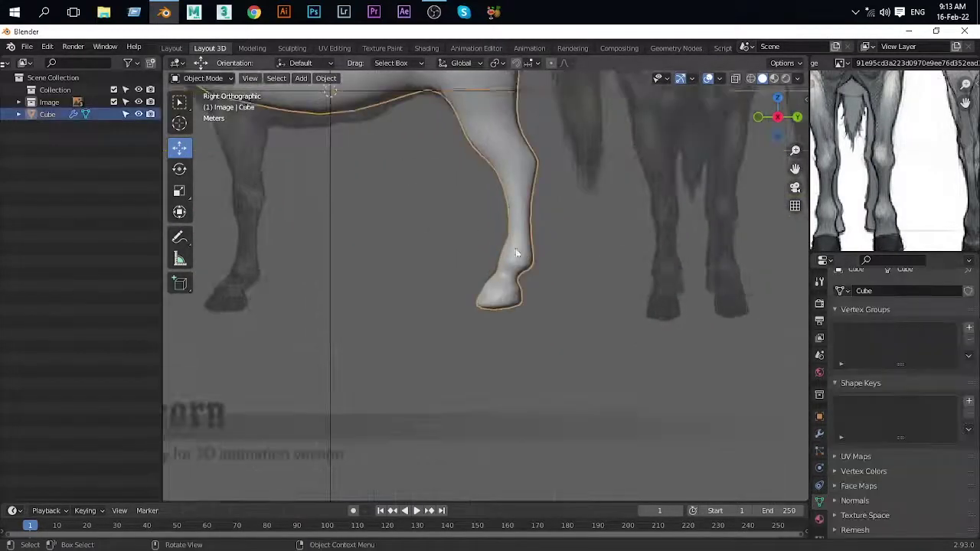
pyautogui.hotkey('alt', 'z')
pyautogui.press('KP_1')
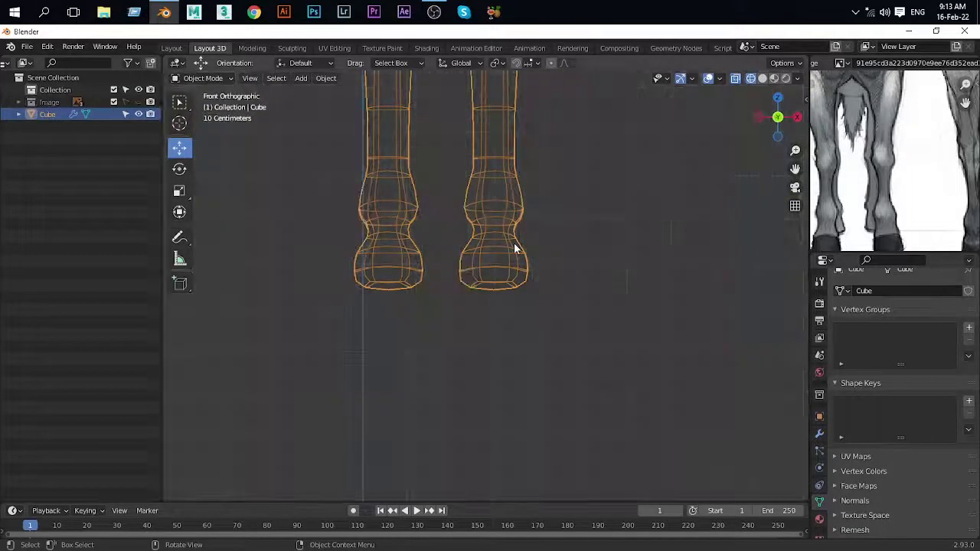
# Step: In Edit Mode, select both hooves and move them onto the front drawing's legs
pyautogui.scroll(-5, 514, 243)
pyautogui.press('Tab')
pyautogui.scroll(6, 476, 243)
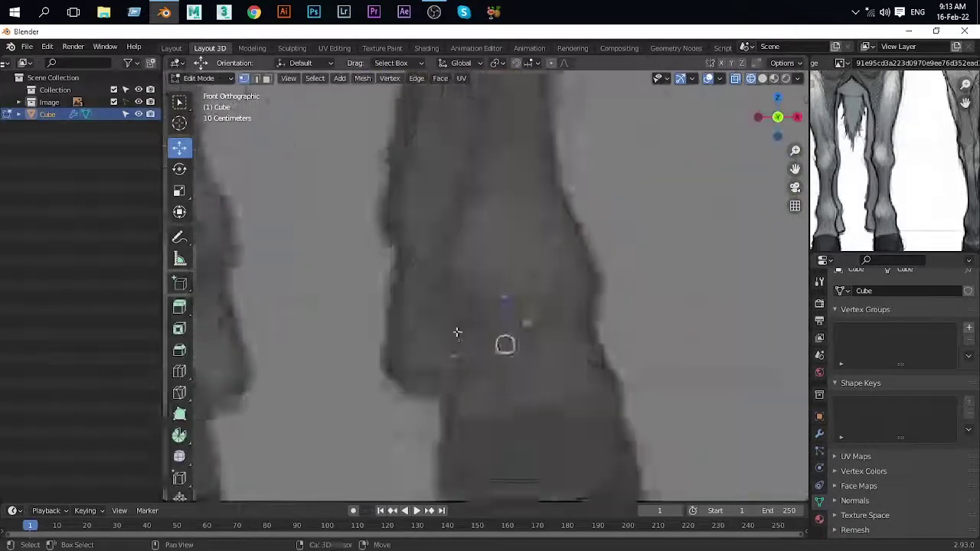
pyautogui.scroll(-2, 444, 230)
pyautogui.keyDown('alt'); pyautogui.click(528, 300); pyautogui.keyUp('alt')
pyautogui.keyDown('shift'); pyautogui.moveTo(534, 337); pyautogui.dragTo(534, 196, button='middle'); pyautogui.keyUp('shift')
pyautogui.keyDown('shift'); pyautogui.moveTo(357, 240); pyautogui.dragTo(569, 382); pyautogui.keyUp('shift')
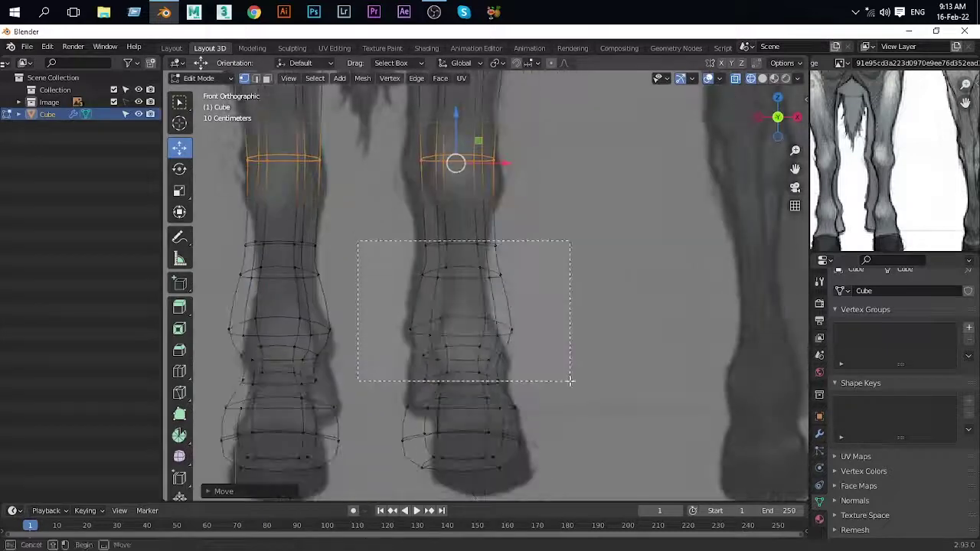
pyautogui.click(442, 327)
# Step: Inspect the legs and hooves in perspective, then exit Edit Mode in front view
pyautogui.moveTo(441, 327); pyautogui.dragTo(660, 312, button='middle')
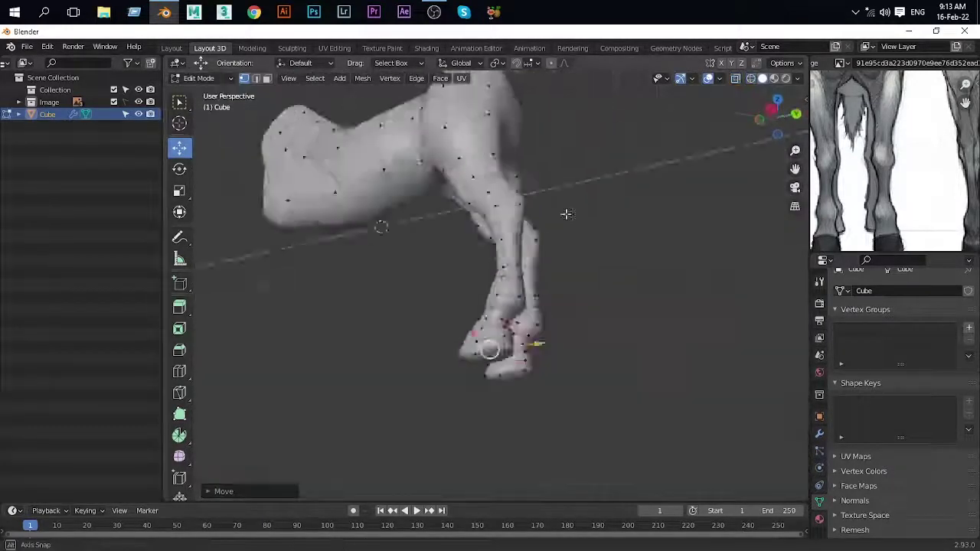
pyautogui.scroll(5, 660, 312)
pyautogui.moveTo(445, 350)
pyautogui.mouseDown(button='middle')
pyautogui.moveTo(445, 319)
pyautogui.moveTo(344, 375)
pyautogui.mouseUp(button='middle')
pyautogui.scroll(-3, 449, 343)
pyautogui.moveTo(449, 344)
pyautogui.mouseDown(button='middle')
pyautogui.moveTo(439, 344)
pyautogui.moveTo(491, 249)
pyautogui.mouseUp(button='middle')
pyautogui.press('Tab')
pyautogui.press('KP_1')
# Step: Enter Edit Mode and adjust the shoulder faces, checking top, front and side views
pyautogui.press('KP_3')
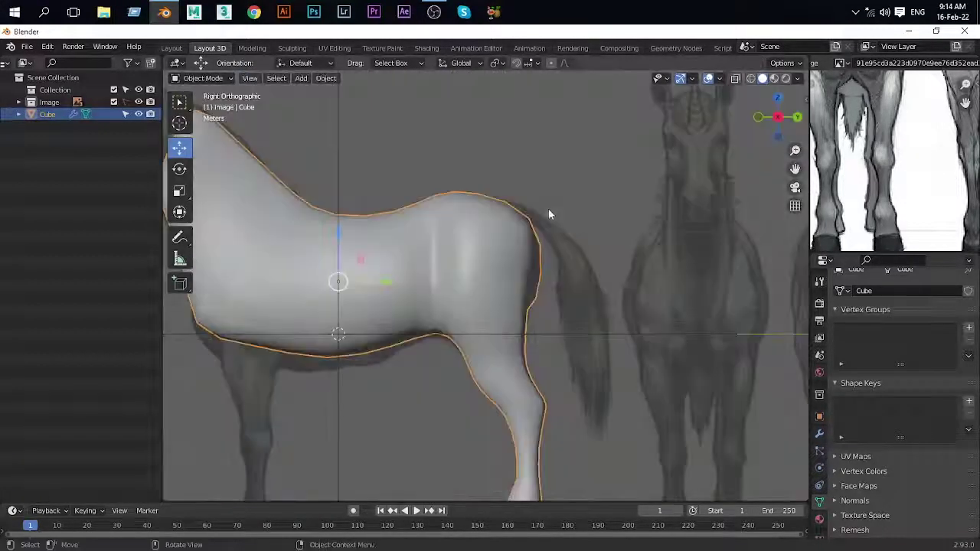
pyautogui.scroll(3, 549, 209)
pyautogui.press('Tab')
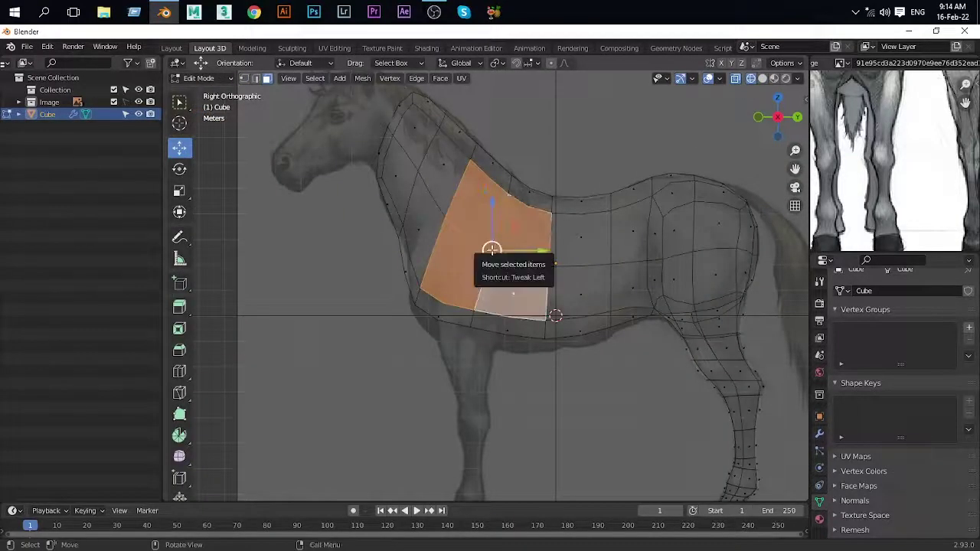
pyautogui.press('KP_7')
pyautogui.click(534, 324)
pyautogui.moveTo(535, 324); pyautogui.dragTo(500, 390, button='middle')
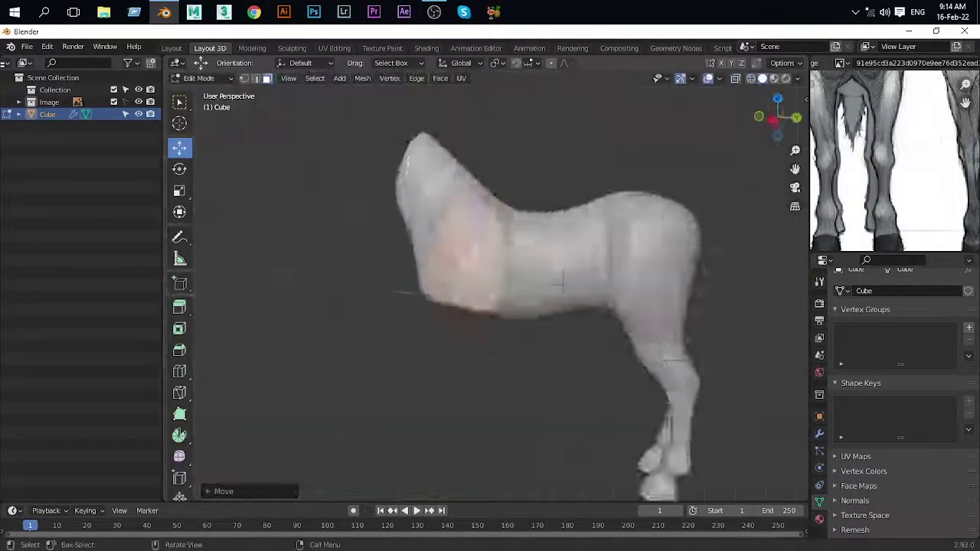
pyautogui.scroll(4, 499, 390)
pyautogui.press('KP_1')
pyautogui.press('KP_3')
# Step: Select the chest underside in vertex mode and extrude it down in side view
pyautogui.press('1')
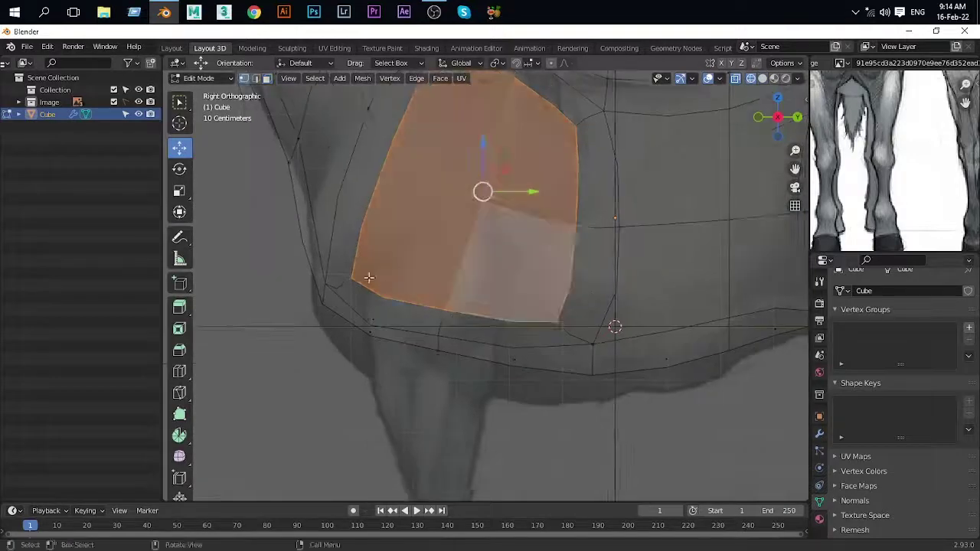
pyautogui.click(299, 330)
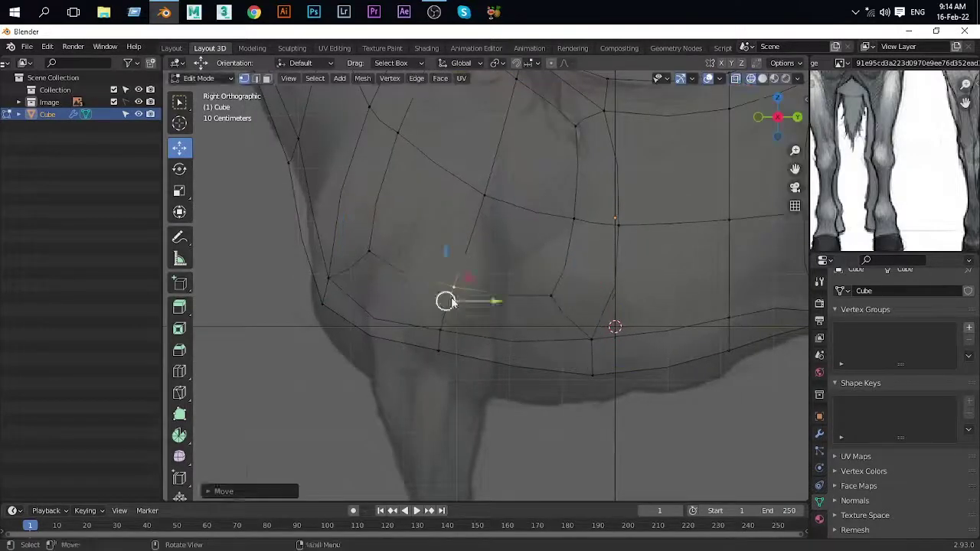
pyautogui.moveTo(452, 302); pyautogui.dragTo(500, 320, button='middle')
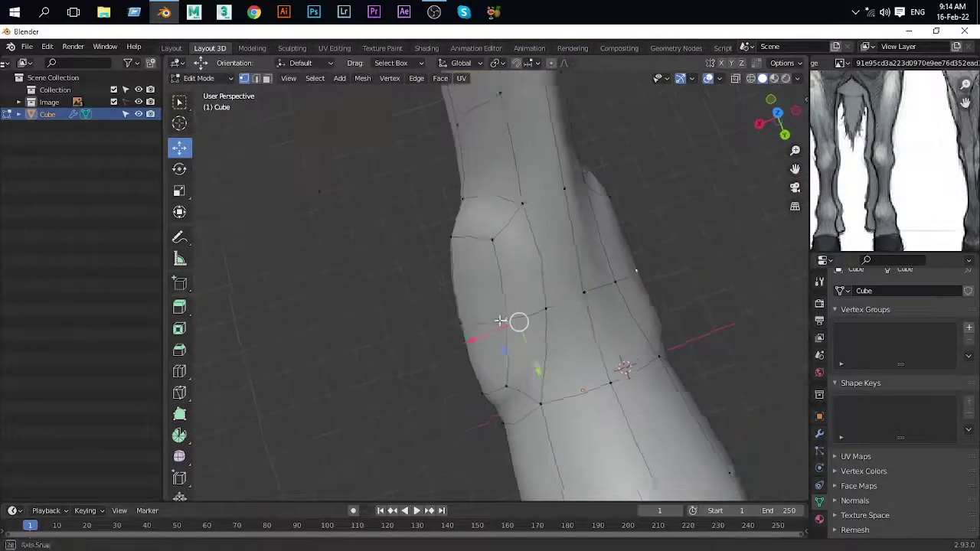
pyautogui.moveTo(500, 321)
pyautogui.mouseDown(button='middle')
pyautogui.moveTo(431, 276)
pyautogui.moveTo(444, 323)
pyautogui.mouseUp(button='middle')
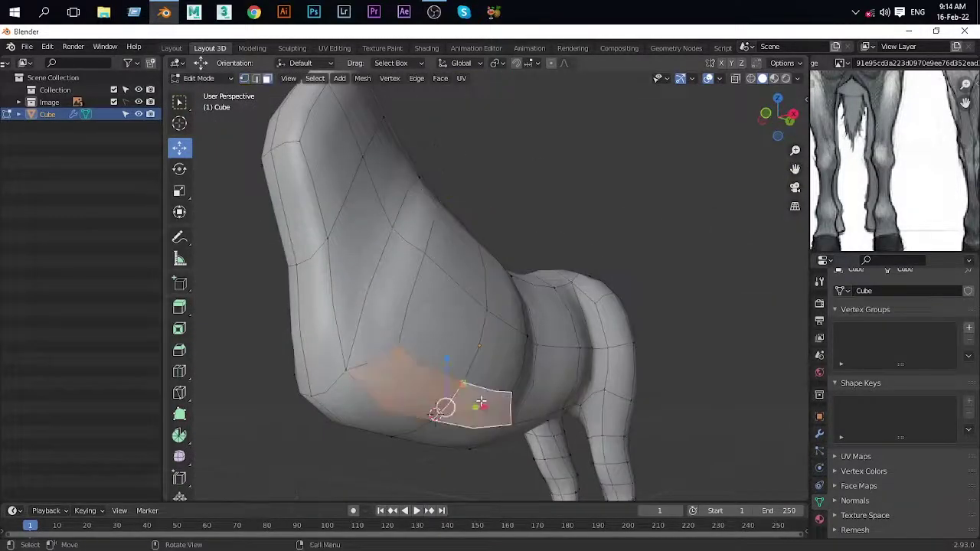
pyautogui.press('KP_3')
pyautogui.press('e')
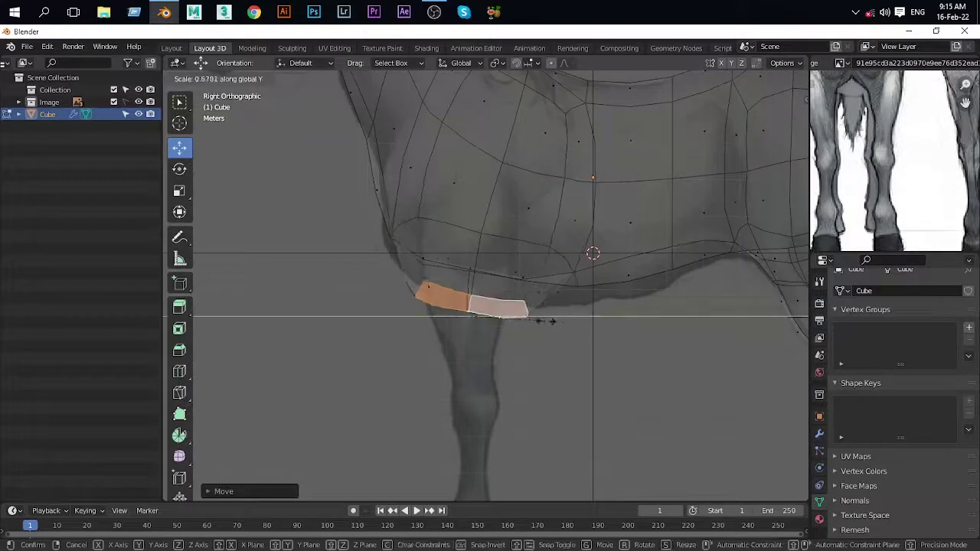
# Step: Extrude the front leg end another section and flatten it level
pyautogui.keyDown('shift'); pyautogui.moveTo(492, 227); pyautogui.dragTo(478, 133, button='middle'); pyautogui.keyUp('shift')
pyautogui.press('e')
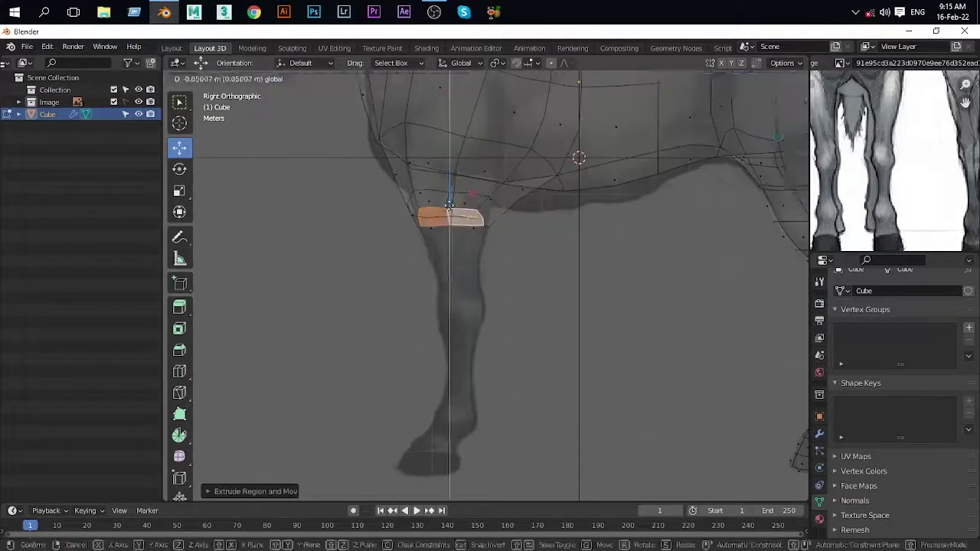
pyautogui.press('Return')
pyautogui.scroll(2, 463, 295)
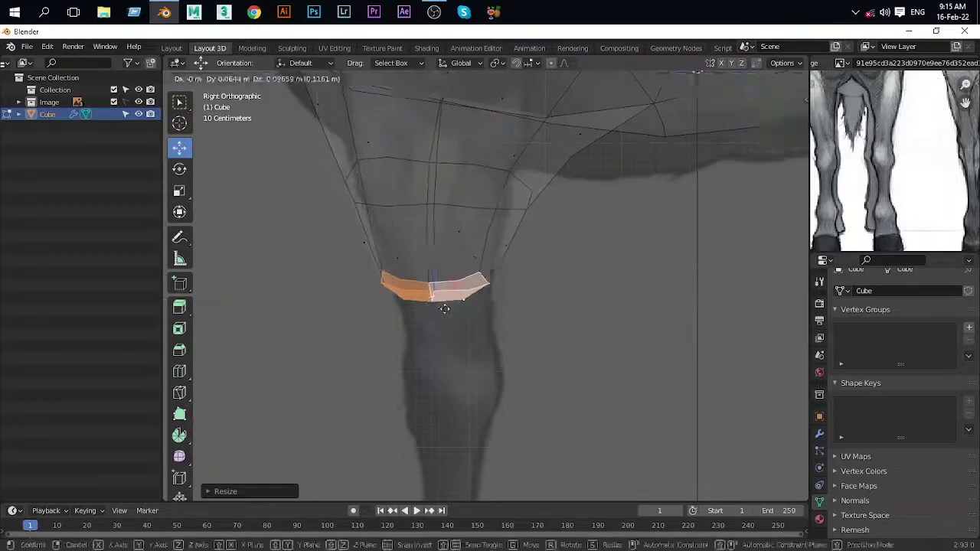
pyautogui.click(447, 310)
pyautogui.keyDown('shift'); pyautogui.moveTo(446, 309); pyautogui.dragTo(436, 136, button='middle'); pyautogui.keyUp('shift')
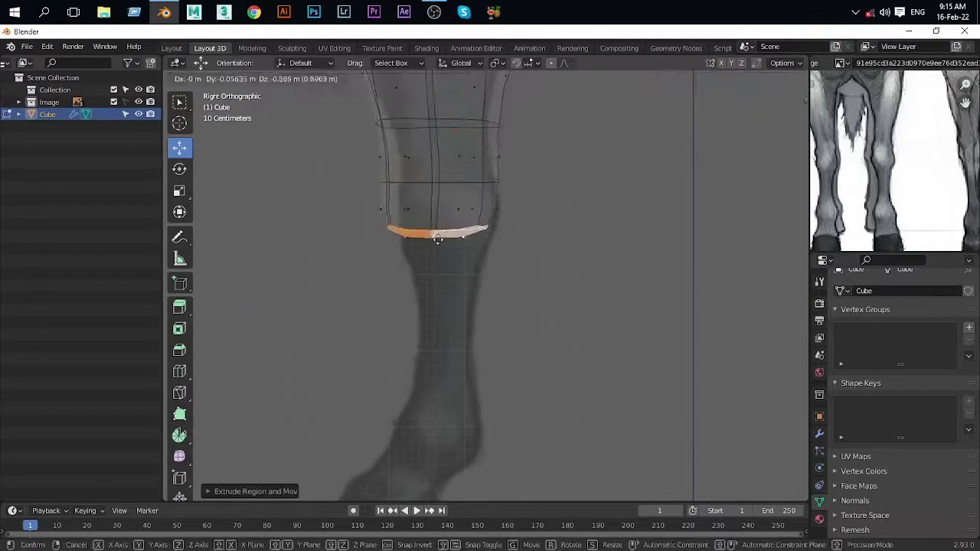
# Step: Reposition the leg-end vertices and resize the leg ring's width to fit the reference
pyautogui.scroll(-3, 459, 192)
pyautogui.scroll(-2, 482, 253)
pyautogui.moveTo(490, 276); pyautogui.dragTo(474, 252, button='middle')
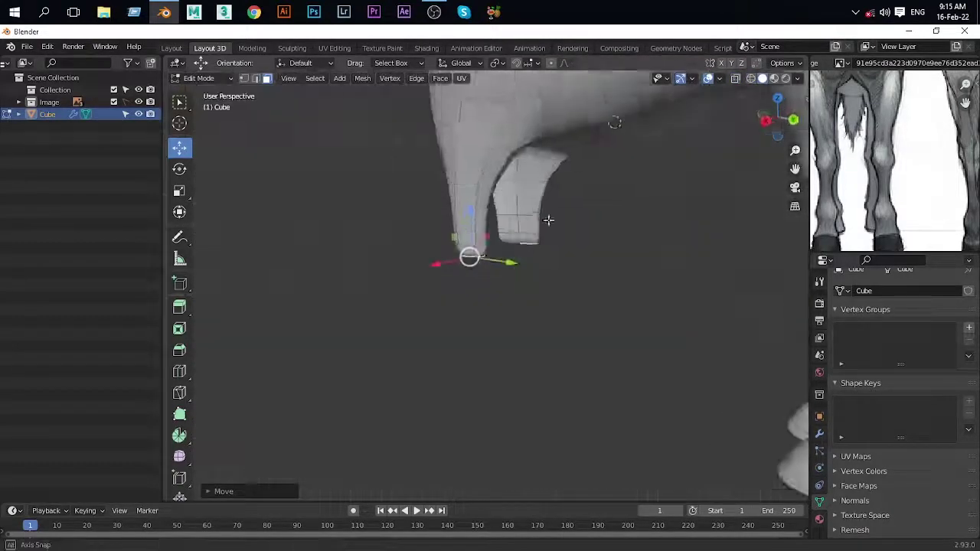
pyautogui.scroll(3, 498, 286)
pyautogui.moveTo(498, 286)
pyautogui.mouseDown(button='middle')
pyautogui.moveTo(536, 264)
pyautogui.moveTo(535, 274)
pyautogui.moveTo(399, 249)
pyautogui.moveTo(459, 268)
pyautogui.mouseUp(button='middle')
pyautogui.press('g')
pyautogui.click(540, 263)
pyautogui.press('KP_3')
pyautogui.scroll(3, 465, 269)
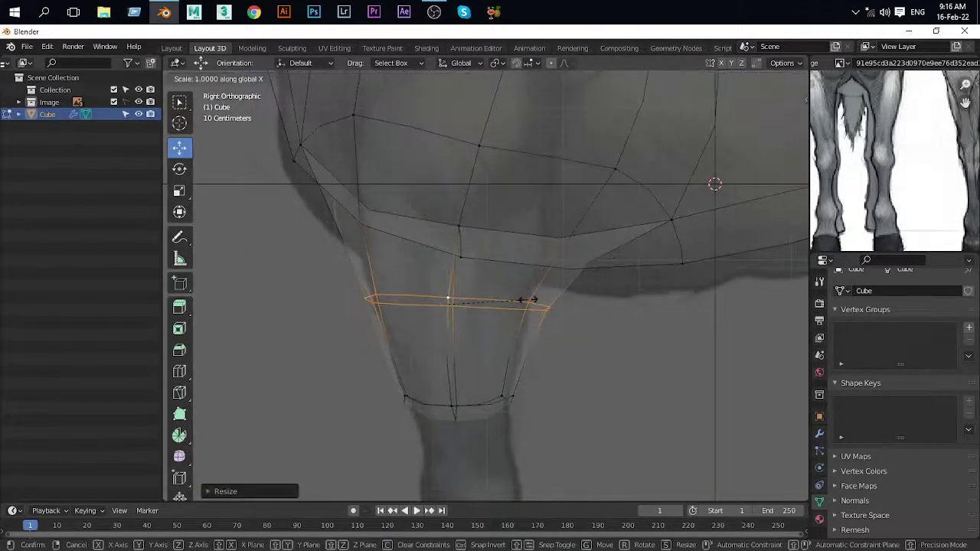
pyautogui.click(490, 293)
# Step: Nudge the front leg's vertices into place, checking them from perspective angles
pyautogui.scroll(-3, 459, 268)
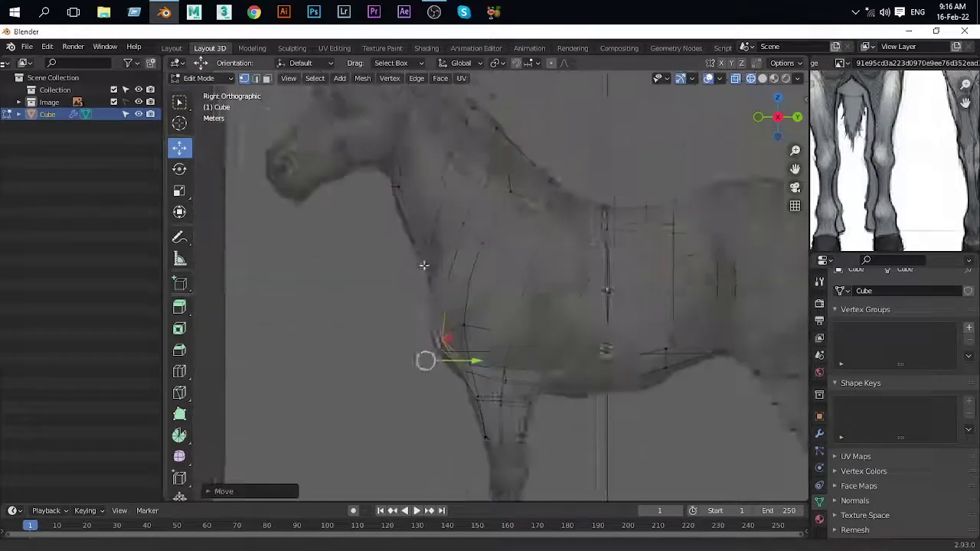
pyautogui.scroll(3, 442, 249)
pyautogui.moveTo(442, 249)
pyautogui.mouseDown(button='middle')
pyautogui.moveTo(617, 262)
pyautogui.moveTo(586, 247)
pyautogui.mouseUp(button='middle')
pyautogui.press('g')
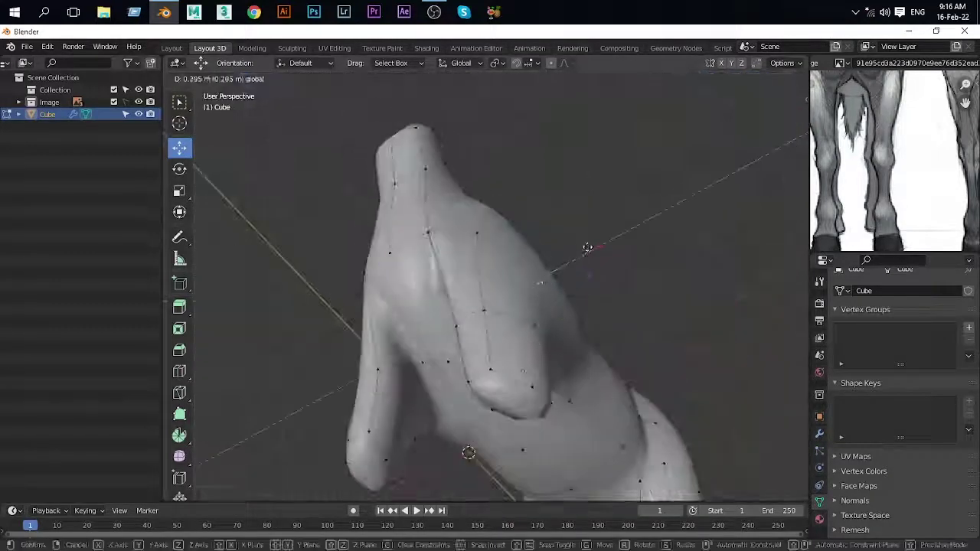
pyautogui.click(592, 365)
pyautogui.moveTo(592, 365)
pyautogui.mouseDown(button='middle')
pyautogui.moveTo(477, 267)
pyautogui.moveTo(510, 258)
pyautogui.mouseUp(button='middle')
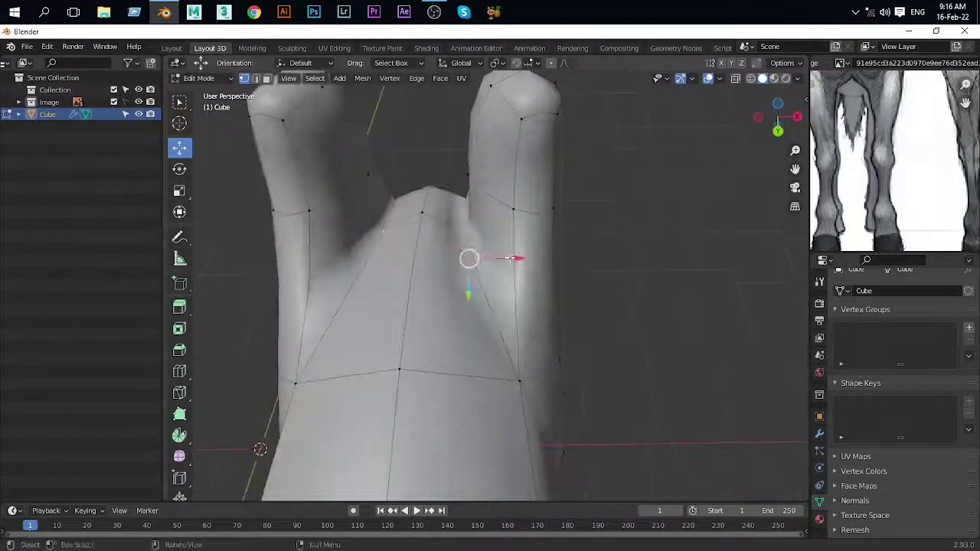
pyautogui.moveTo(463, 294); pyautogui.dragTo(484, 266, button='middle')
pyautogui.click(463, 266)
# Step: Extrude the bottom ring further down in side view and size the new loop
pyautogui.press('KP_3')
pyautogui.scroll(3, 558, 271)
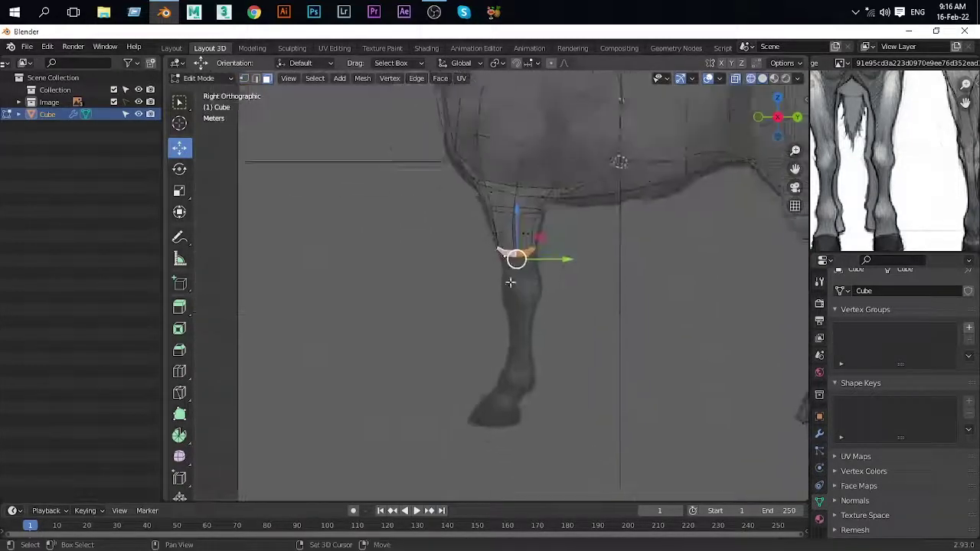
pyautogui.scroll(3, 557, 271)
pyautogui.press('e')
pyautogui.moveTo(538, 172)
pyautogui.keyDown('shift'); pyautogui.mouseDown(button='middle')
pyautogui.moveTo(508, 153)
pyautogui.moveTo(447, 250)
pyautogui.moveTo(468, 399)
pyautogui.mouseUp(button='middle'); pyautogui.keyUp('shift')
pyautogui.press('g')
pyautogui.click(419, 278)
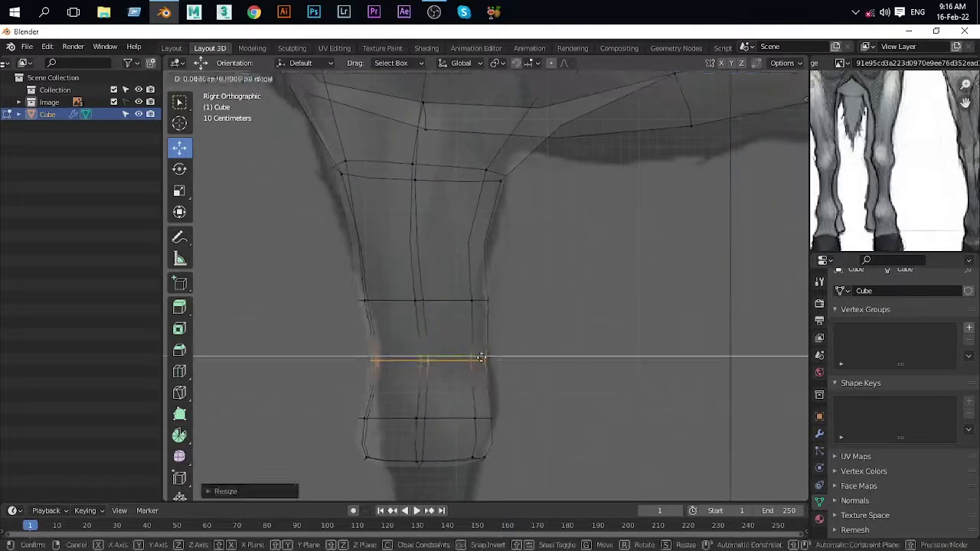
# Step: Reposition the lower edge loops and extrude another section toward the hoof
pyautogui.click(659, 395)
pyautogui.keyDown('shift'); pyautogui.moveTo(312, 112); pyautogui.dragTo(373, 258, button='middle'); pyautogui.keyUp('shift')
pyautogui.click(584, 346)
pyautogui.moveTo(584, 346)
pyautogui.keyDown('shift'); pyautogui.mouseDown(button='middle')
pyautogui.moveTo(437, 309)
pyautogui.moveTo(380, 278)
pyautogui.mouseUp(button='middle'); pyautogui.keyUp('shift')
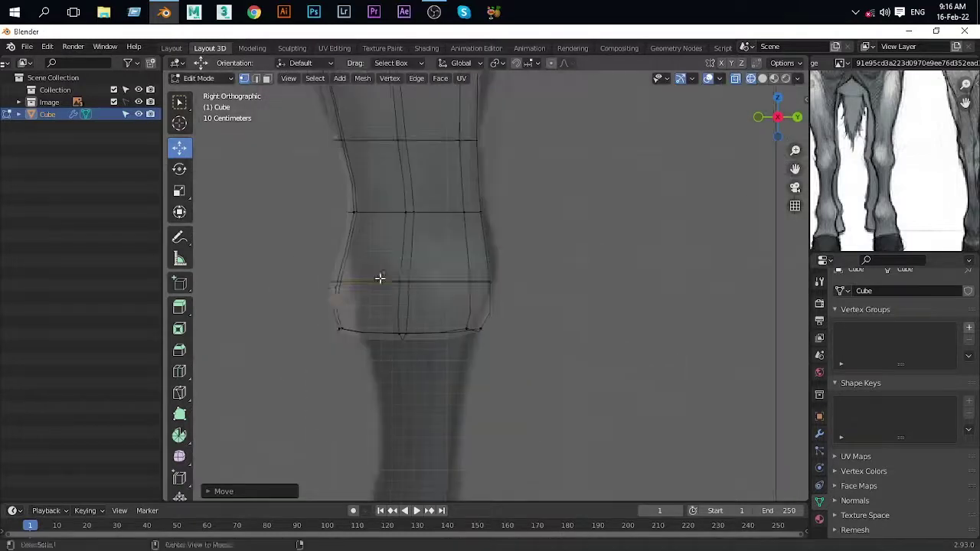
pyautogui.click(451, 344)
pyautogui.keyDown('shift'); pyautogui.moveTo(450, 344); pyautogui.dragTo(421, 172, button='middle'); pyautogui.keyUp('shift')
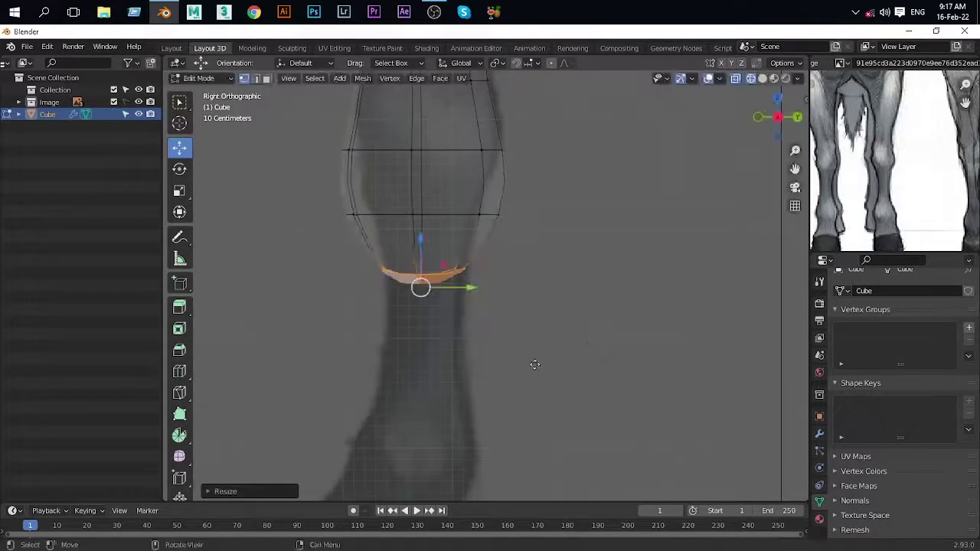
pyautogui.press('e')
pyautogui.hotkey('ctrl', 'z')
pyautogui.hotkey('ctrl', 'shift', 'z')
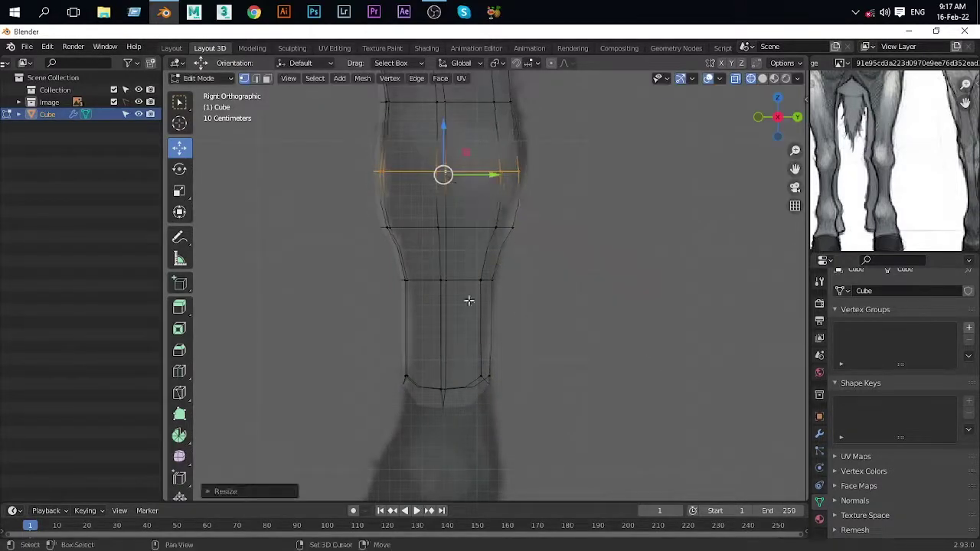
# Step: Shift the front leg sections to line up with the front reference legs
pyautogui.moveTo(469, 301); pyautogui.dragTo(580, 334, button='middle')
pyautogui.scroll(2, 641, 291)
pyautogui.scroll(2, 556, 243)
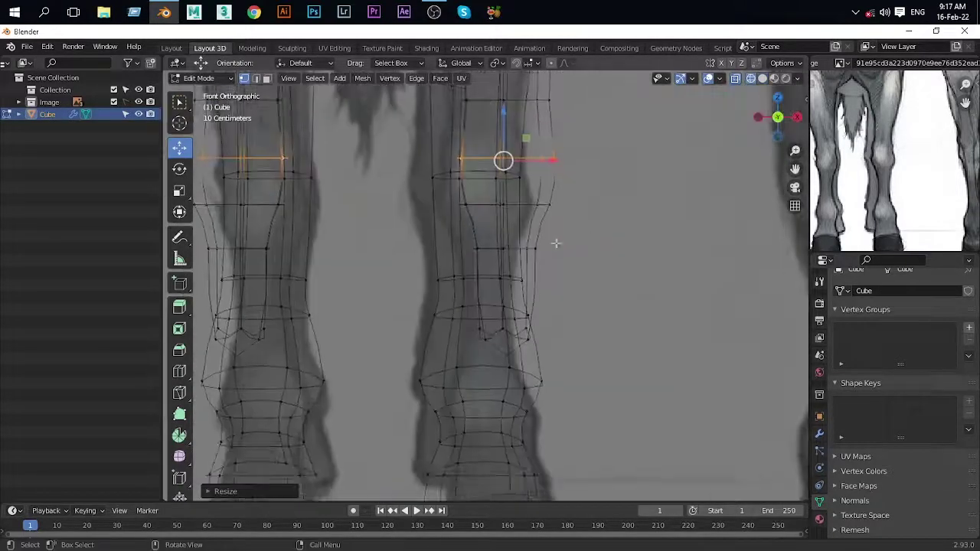
pyautogui.scroll(-3, 556, 244)
pyautogui.moveTo(563, 234)
pyautogui.mouseDown(button='middle')
pyautogui.moveTo(549, 225)
pyautogui.moveTo(543, 253)
pyautogui.mouseUp(button='middle')
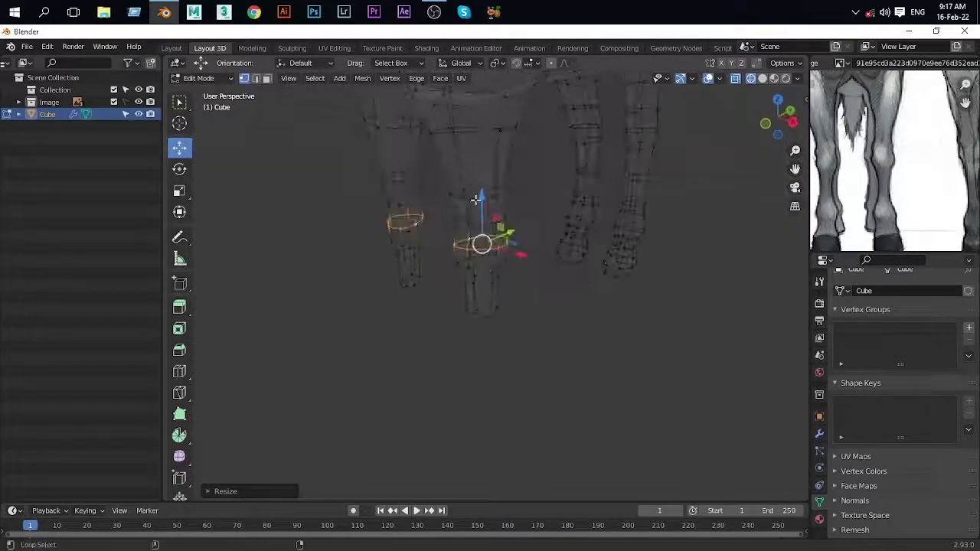
pyautogui.press('KP_1')
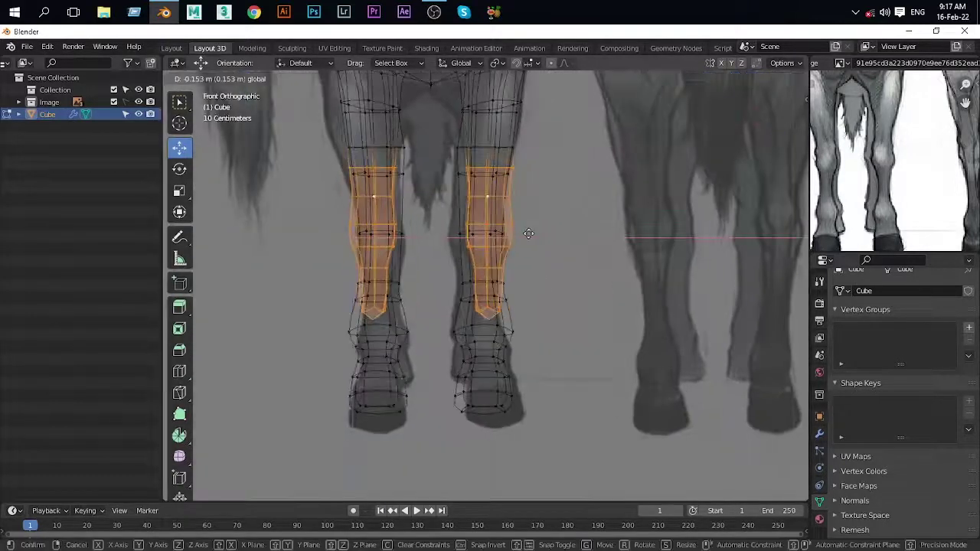
pyautogui.click(472, 237)
pyautogui.press('KP_3')
# Step: Look around the horse, then switch to the right side view with X-ray on over the reference
pyautogui.moveTo(470, 245); pyautogui.dragTo(633, 259, button='middle')
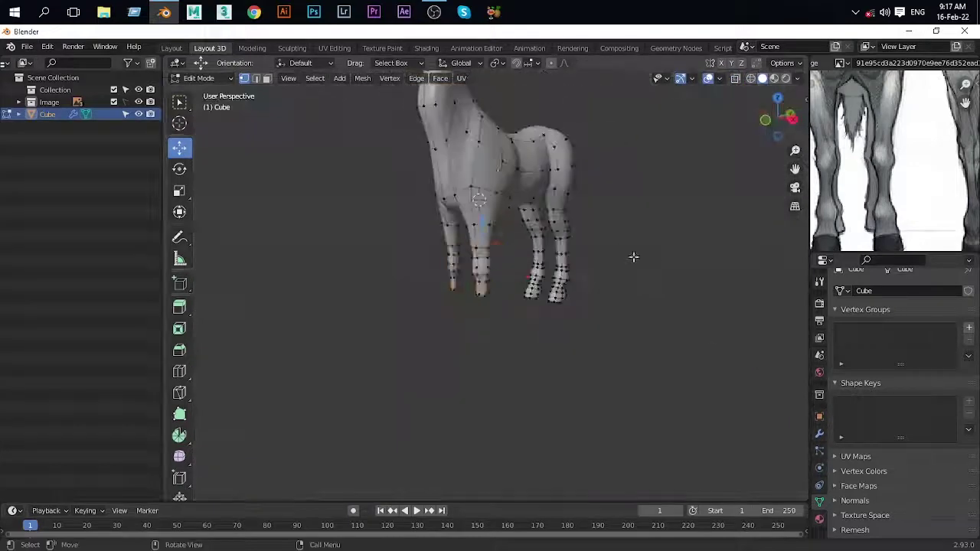
pyautogui.scroll(4, 476, 187)
pyautogui.moveTo(476, 186)
pyautogui.mouseDown(button='middle')
pyautogui.moveTo(495, 252)
pyautogui.moveTo(486, 234)
pyautogui.moveTo(544, 188)
pyautogui.moveTo(495, 113)
pyautogui.moveTo(551, 125)
pyautogui.mouseUp(button='middle')
pyautogui.scroll(2, 485, 238)
pyautogui.scroll(-5, 490, 176)
pyautogui.moveTo(426, 225)
pyautogui.mouseDown(button='middle')
pyautogui.moveTo(466, 296)
pyautogui.moveTo(516, 221)
pyautogui.moveTo(506, 269)
pyautogui.moveTo(525, 149)
pyautogui.moveTo(445, 243)
pyautogui.mouseUp(button='middle')
pyautogui.scroll(2, 503, 280)
pyautogui.press('KP_3')
pyautogui.hotkey('alt', 'z')
pyautogui.scroll(-3, 418, 156)
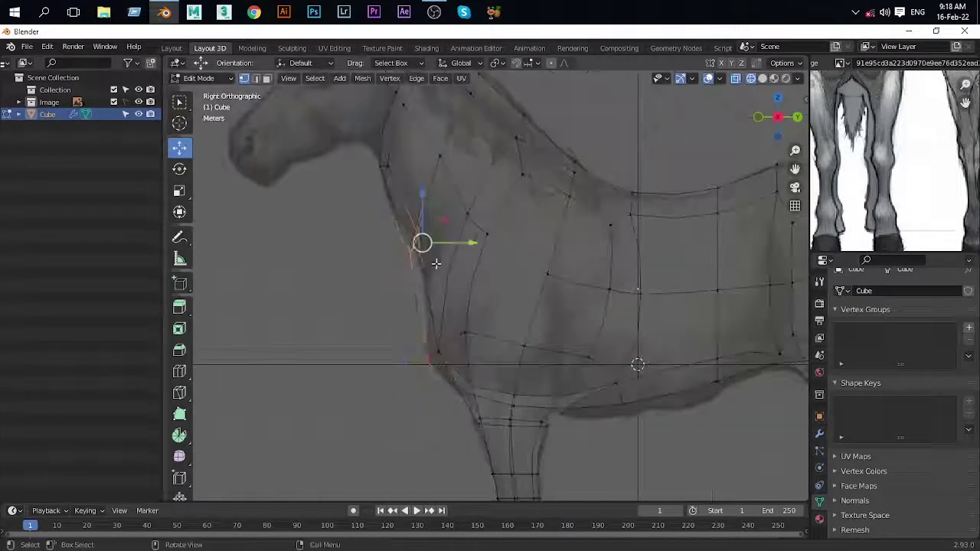
pyautogui.scroll(4, 435, 263)
# Step: Move the chest vertices so they follow the reference outline
pyautogui.hotkey('ctrl', 'r')
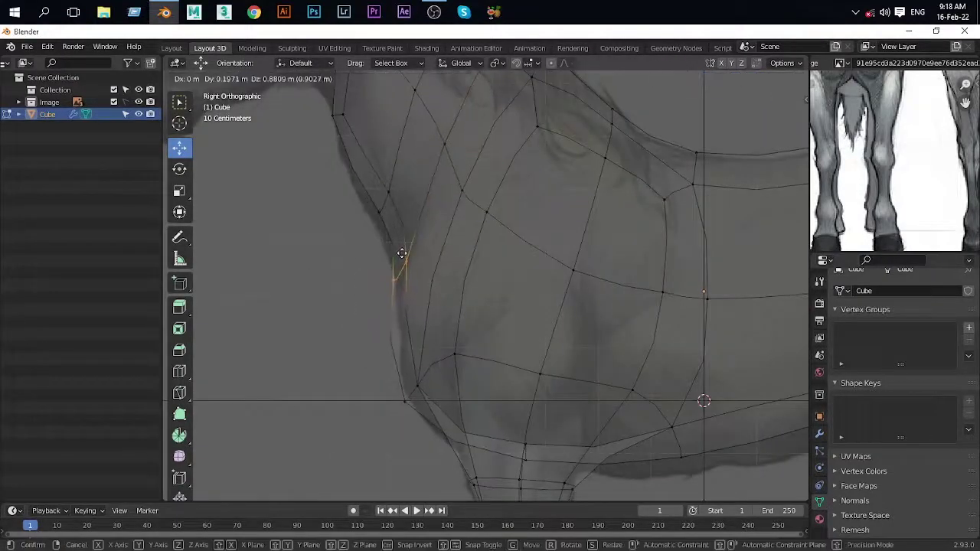
pyautogui.click(392, 410)
pyautogui.scroll(-2, 393, 411)
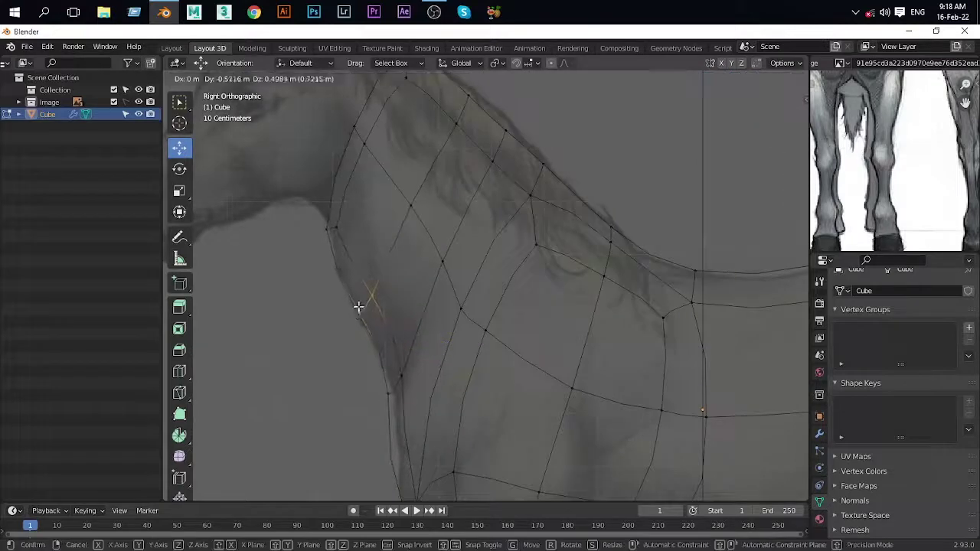
pyautogui.keyDown('shift'); pyautogui.moveTo(357, 306); pyautogui.dragTo(360, 345, button='middle'); pyautogui.keyUp('shift')
pyautogui.scroll(3, 530, 173)
pyautogui.scroll(-2, 530, 173)
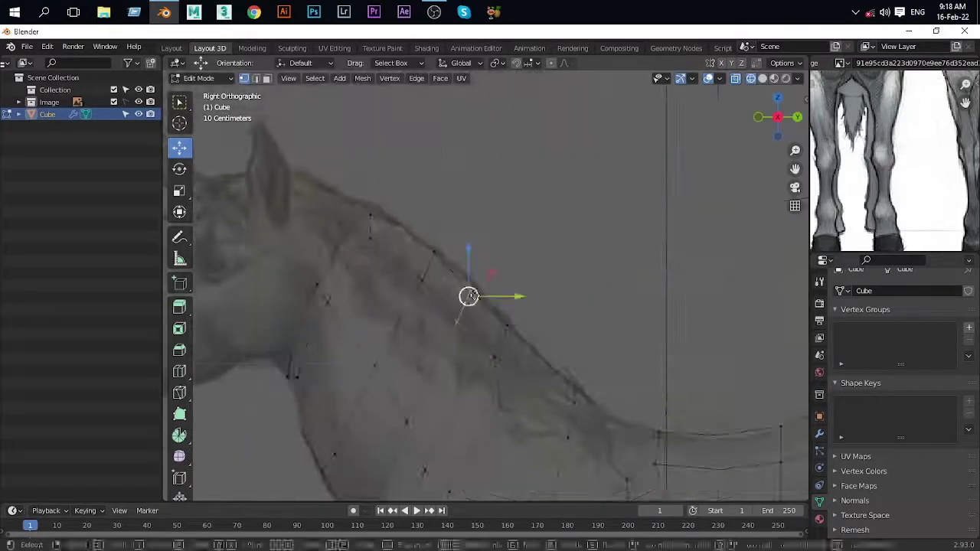
pyautogui.scroll(-3, 503, 341)
# Step: Turn X-ray off by returning to opaque Solid shading, then view the legs
pyautogui.press('z')
pyautogui.click(313, 291)
pyautogui.moveTo(494, 291); pyautogui.dragTo(560, 278, button='middle')
pyautogui.scroll(3, 560, 279)
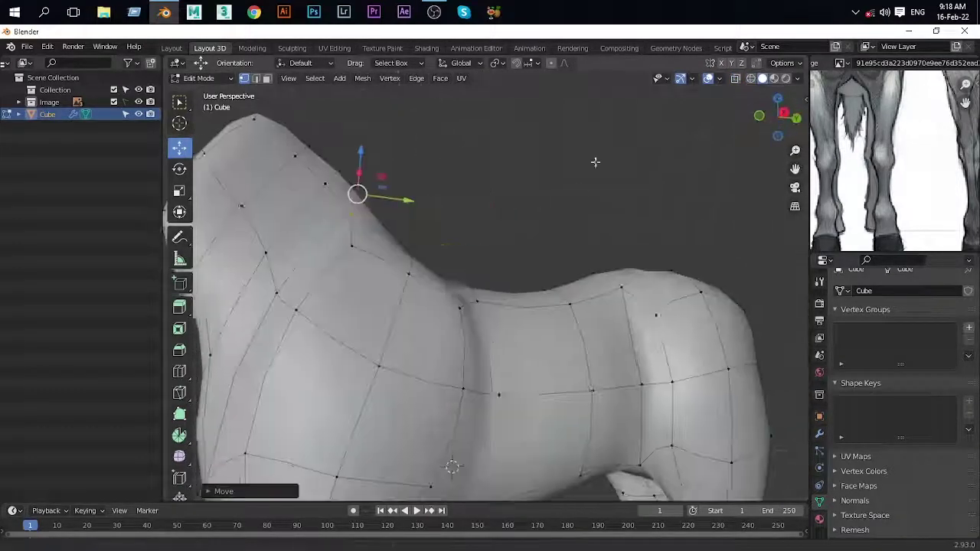
pyautogui.moveTo(595, 160)
pyautogui.mouseDown(button='middle')
pyautogui.moveTo(534, 198)
pyautogui.moveTo(478, 278)
pyautogui.mouseUp(button='middle')
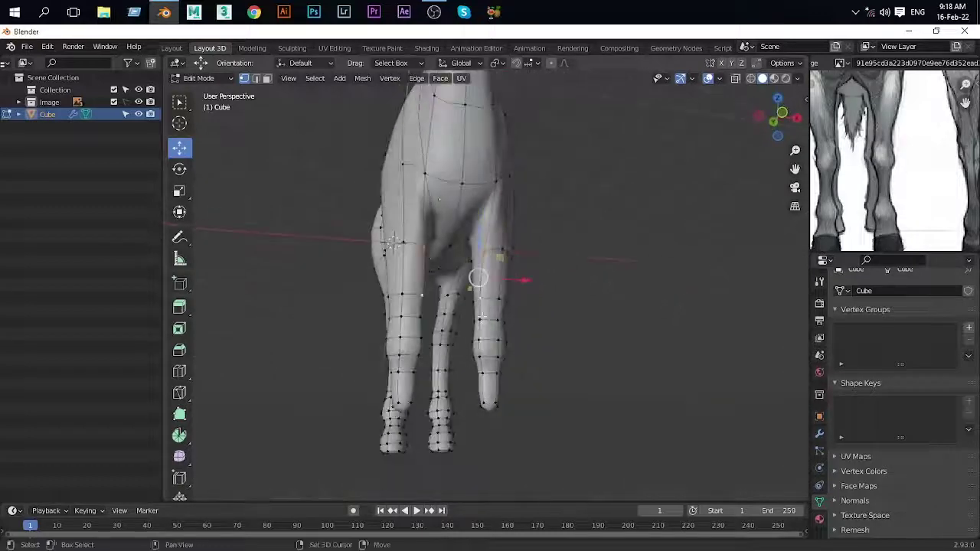
# Step: Pull the top neck vertex into shape
pyautogui.scroll(3, 490, 330)
pyautogui.moveTo(464, 324); pyautogui.dragTo(485, 319)
pyautogui.moveTo(485, 320)
pyautogui.mouseDown(button='middle')
pyautogui.moveTo(498, 290)
pyautogui.moveTo(276, 313)
pyautogui.mouseUp(button='middle')
pyautogui.scroll(3, 498, 289)
pyautogui.scroll(3, 448, 273)
# Step: Scale an upper front leg edge loop to the reference width, cancelling a stray move
pyautogui.keyDown('alt'); pyautogui.click(475, 230); pyautogui.keyUp('alt')
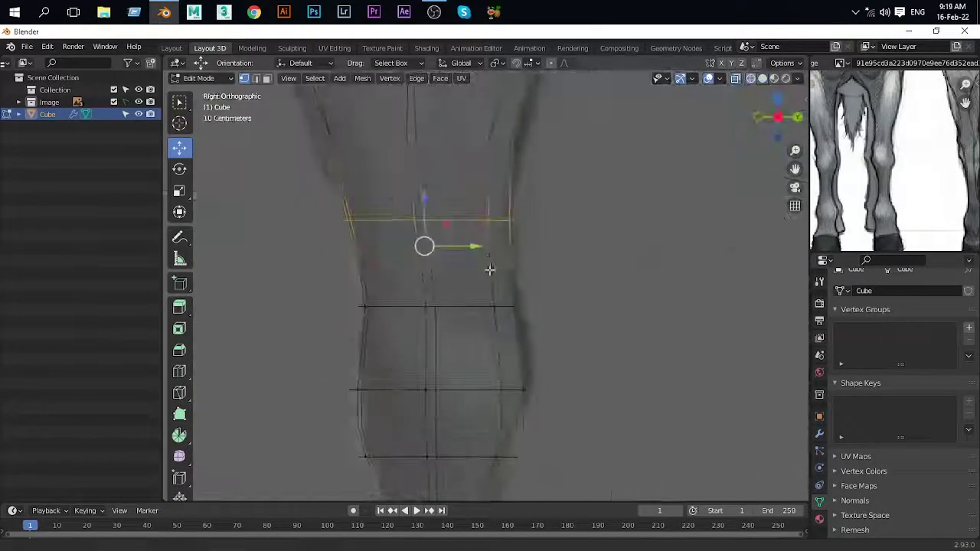
pyautogui.press('s')
pyautogui.click(661, 335)
pyautogui.scroll(-3, 504, 209)
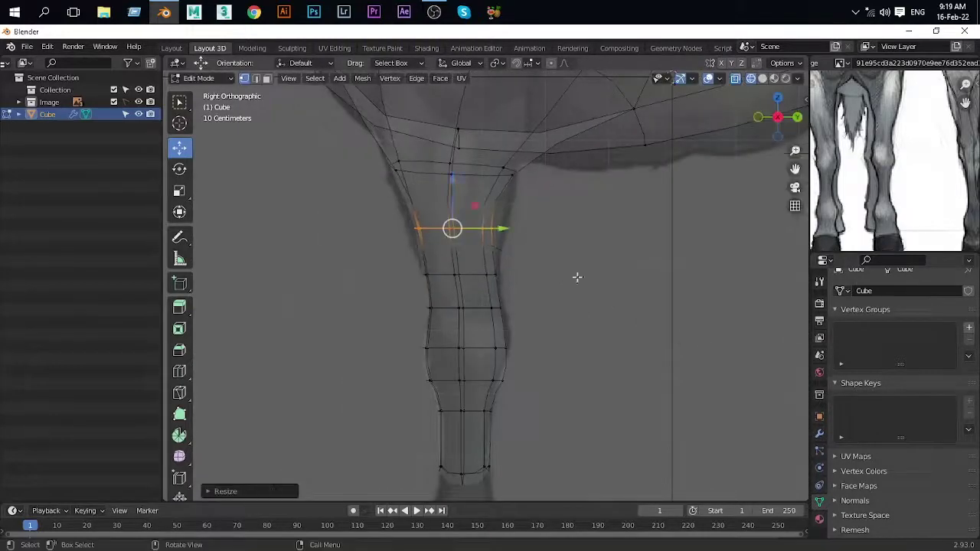
pyautogui.scroll(2, 578, 278)
pyautogui.press('g')
pyautogui.click(544, 267)
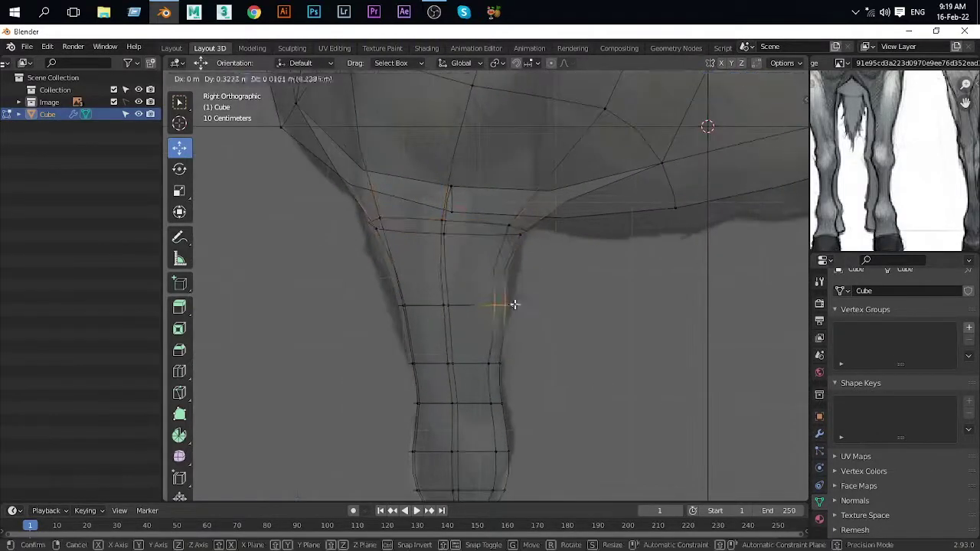
pyautogui.rightClick(518, 238)
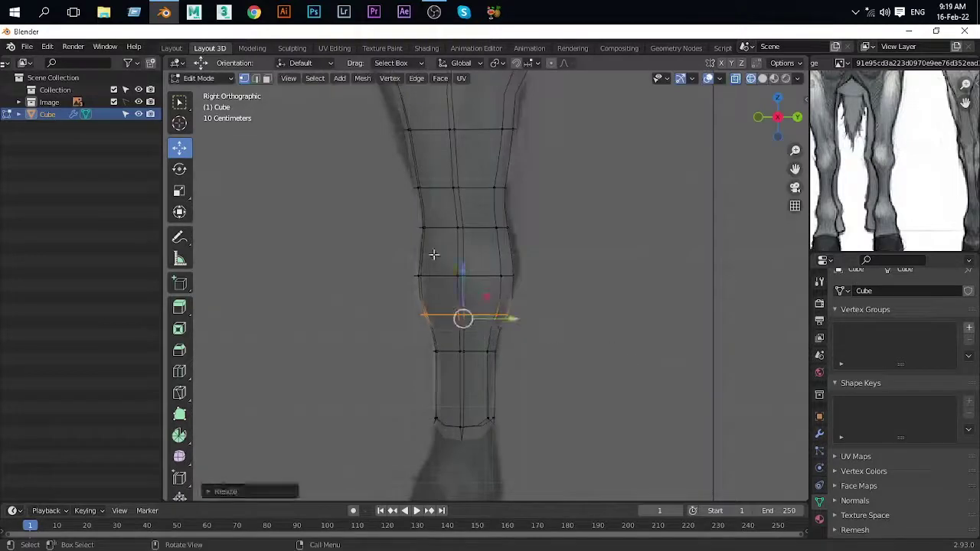
# Step: Move the leg's bottom edge loop along Z to line up with the hoof
pyautogui.click(567, 307)
pyautogui.keyDown('shift'); pyautogui.moveTo(486, 439); pyautogui.dragTo(509, 274, button='middle'); pyautogui.keyUp('shift')
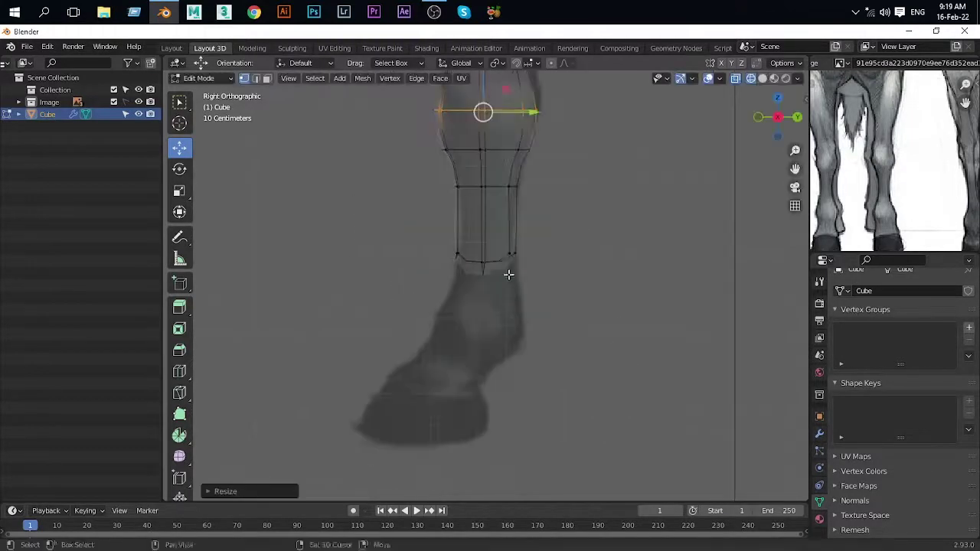
pyautogui.scroll(-2, 480, 319)
pyautogui.press('g')
pyautogui.press('z')
pyautogui.press('z')
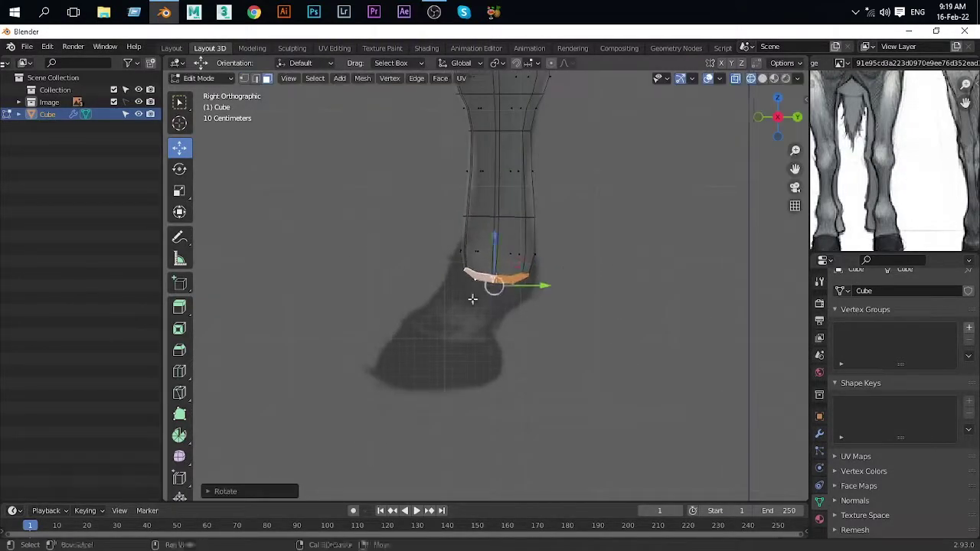
pyautogui.scroll(1, 472, 299)
pyautogui.press('g')
pyautogui.press('z')
pyautogui.press('z')
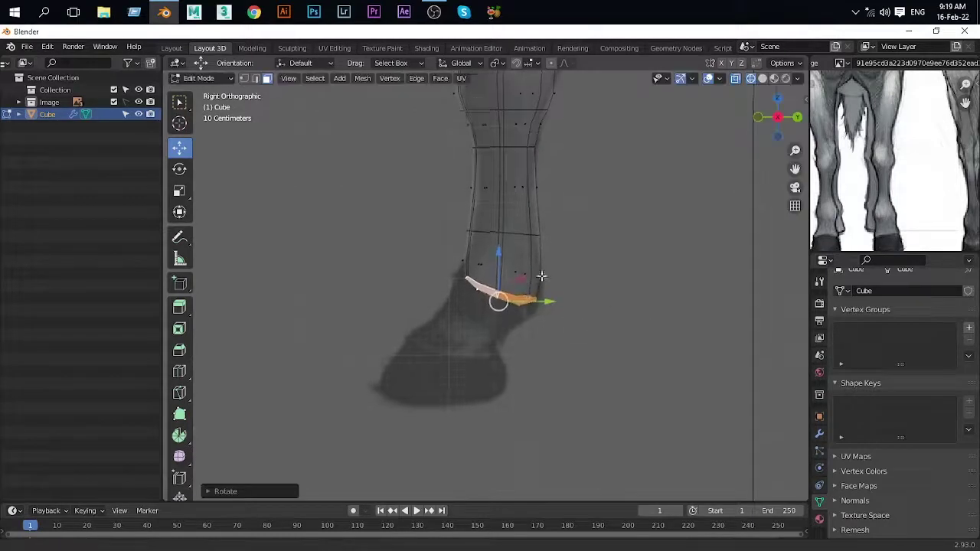
pyautogui.press('g')
pyautogui.press('z')
pyautogui.press('z')
pyautogui.click(476, 287)
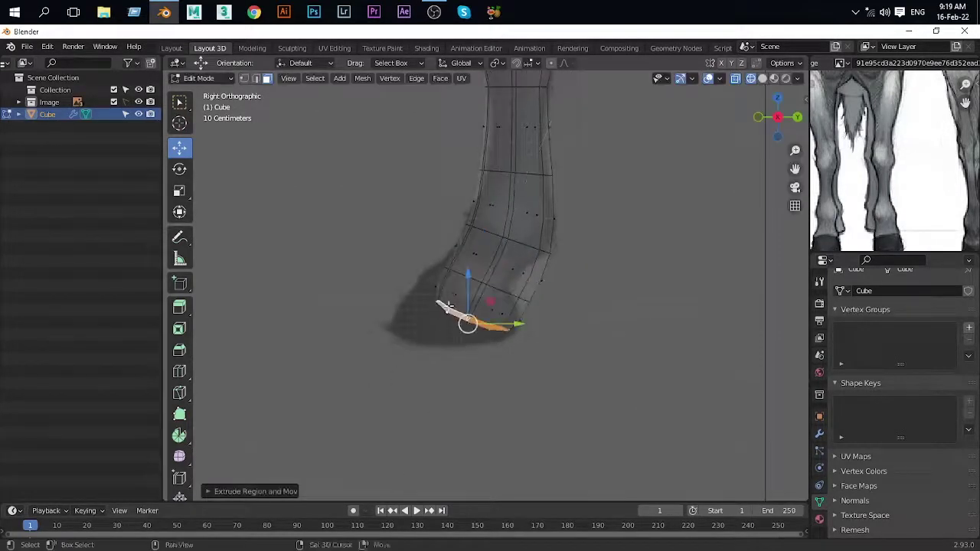
# Step: In vertex select mode, box-select the hoof vertices and move them
pyautogui.press('1')
pyautogui.scroll(2, 447, 306)
pyautogui.scroll(2, 459, 306)
pyautogui.moveTo(396, 284); pyautogui.dragTo(668, 385)
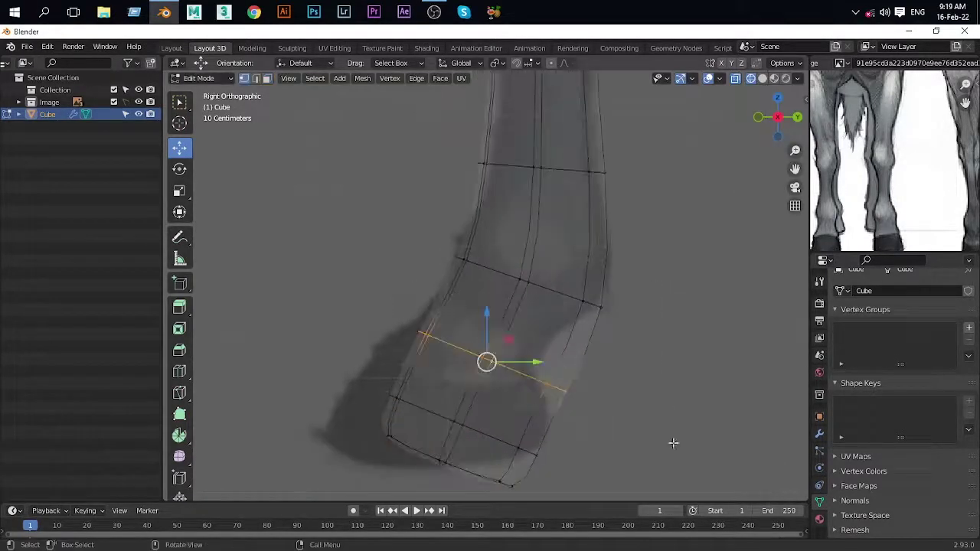
pyautogui.click(469, 325)
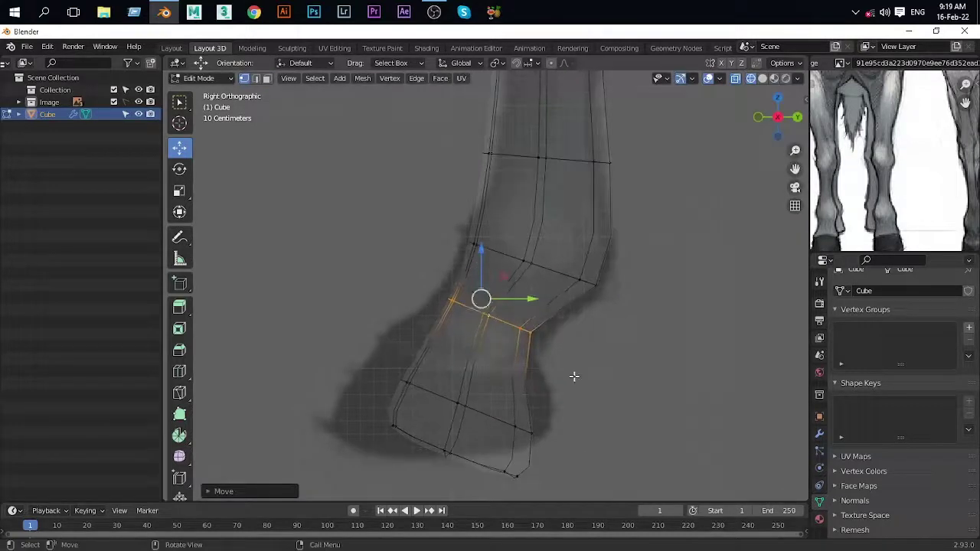
# Step: Rotate the lower hoof edge loop and shift the hoof vertices to the reference
pyautogui.keyDown('shift'); pyautogui.scroll(-3, 574, 376); pyautogui.keyUp('shift')
pyautogui.keyDown('alt'); pyautogui.click(491, 361); pyautogui.keyUp('alt')
pyautogui.press('r')
pyautogui.click(469, 269)
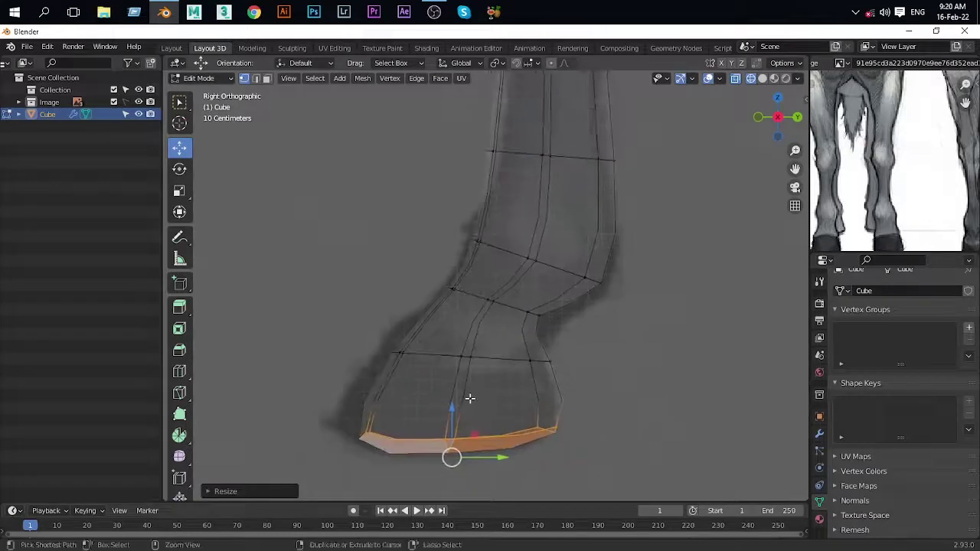
pyautogui.hotkey('ctrl', 'r')
pyautogui.scroll(2, 559, 383)
pyautogui.click(537, 381)
# Step: Adjust individual hoof vertices to match the reference outline
pyautogui.scroll(-4, 529, 306)
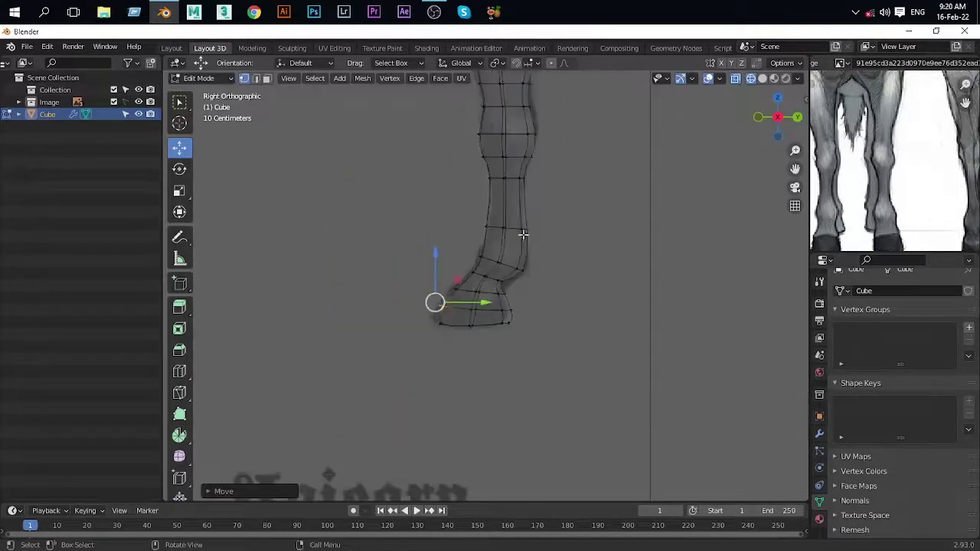
pyautogui.scroll(4, 541, 250)
pyautogui.click(608, 251)
pyautogui.scroll(3, 543, 304)
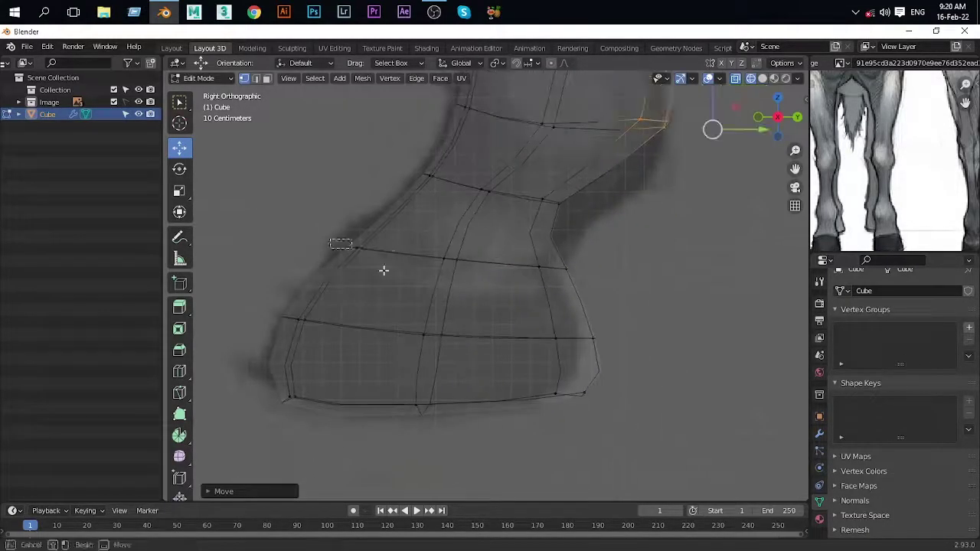
pyautogui.click(260, 390)
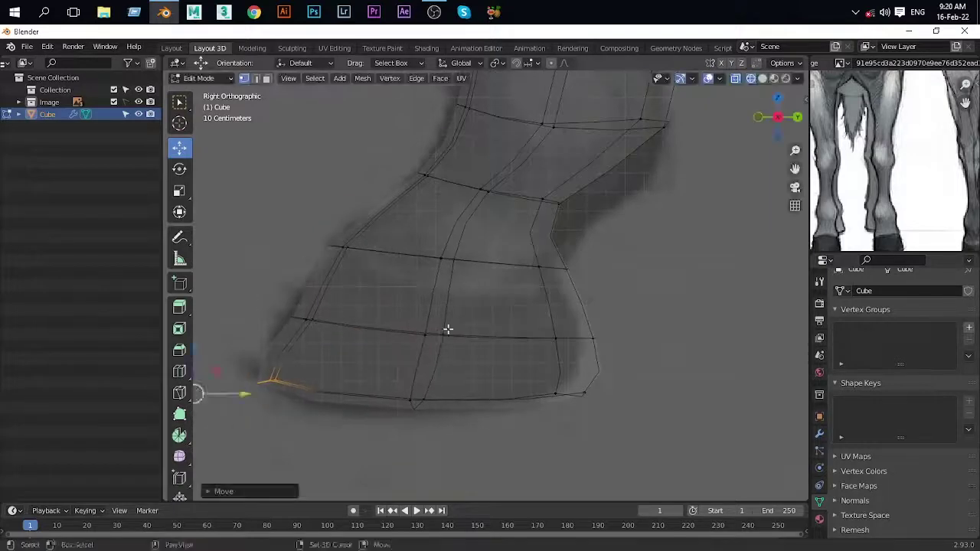
pyautogui.keyDown('shift'); pyautogui.moveTo(252, 376); pyautogui.dragTo(326, 369, button='middle'); pyautogui.keyUp('shift')
pyautogui.keyDown('shift'); pyautogui.moveTo(586, 314); pyautogui.dragTo(536, 258, button='middle'); pyautogui.keyUp('shift')
pyautogui.click(620, 271)
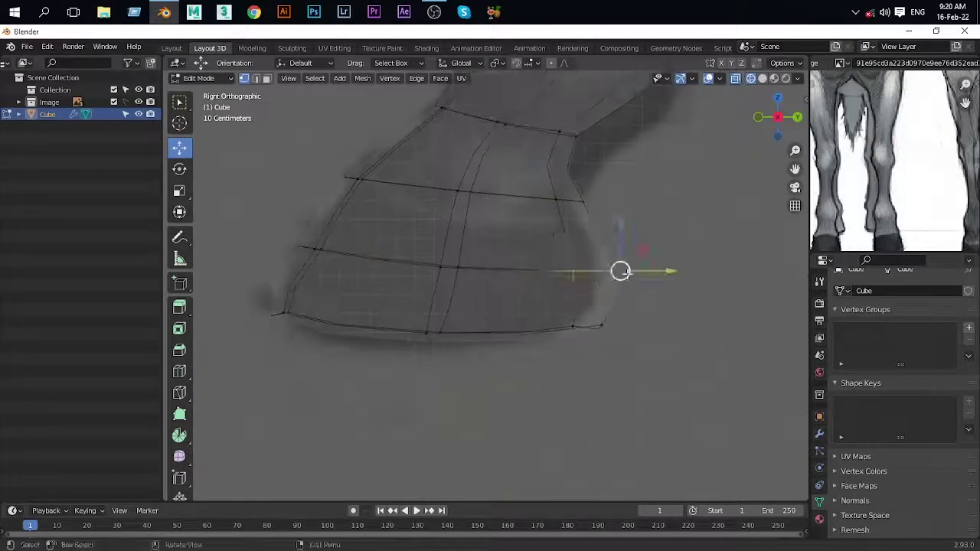
pyautogui.click(657, 349)
# Step: Move an upper leg vertex, then scale and raise the ankle edge loop
pyautogui.scroll(-4, 532, 226)
pyautogui.scroll(3, 506, 222)
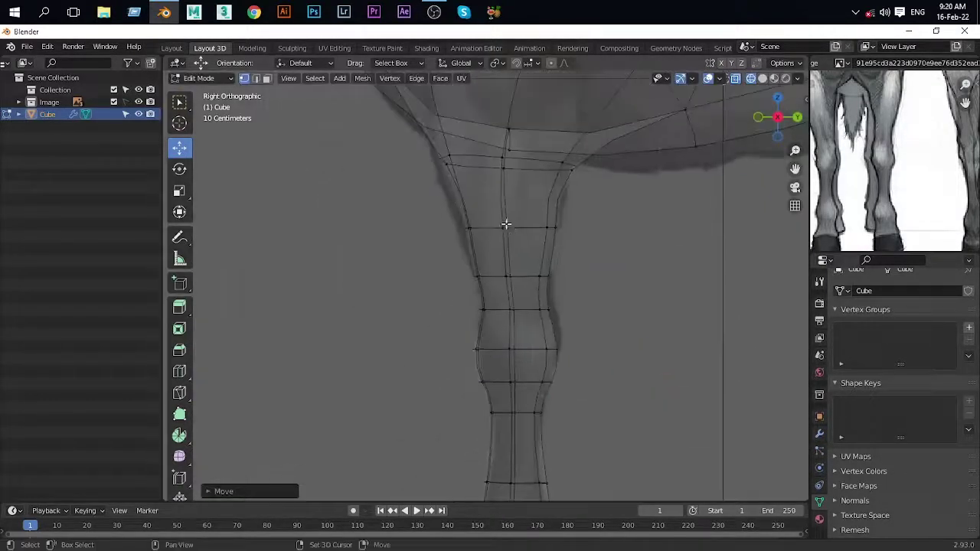
pyautogui.scroll(2, 438, 266)
pyautogui.click(436, 225)
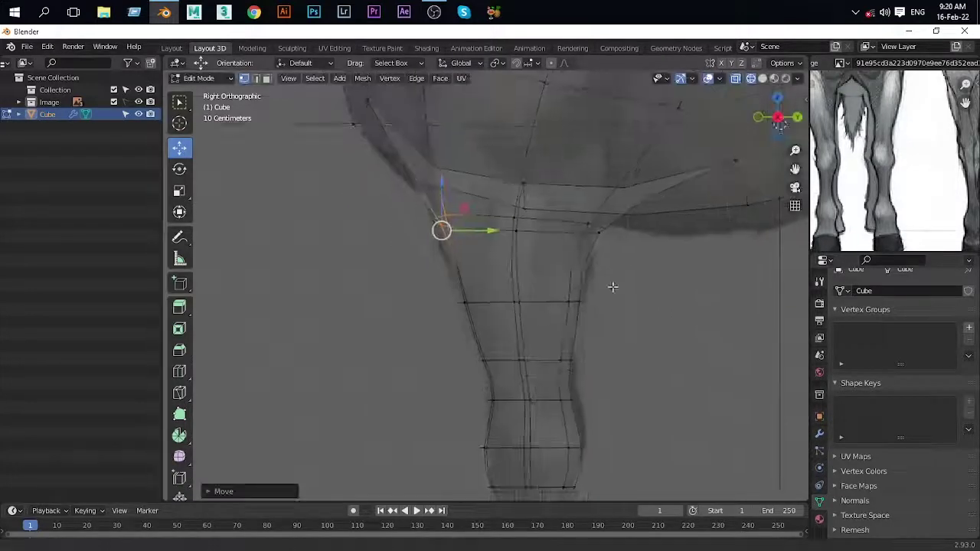
pyautogui.keyDown('shift'); pyautogui.moveTo(616, 286); pyautogui.dragTo(564, 304, button='middle'); pyautogui.keyUp('shift')
pyautogui.moveTo(583, 273)
pyautogui.mouseDown()
pyautogui.moveTo(550, 296)
pyautogui.moveTo(538, 335)
pyautogui.moveTo(556, 330)
pyautogui.mouseUp()
pyautogui.scroll(-3, 541, 335)
pyautogui.scroll(3, 541, 335)
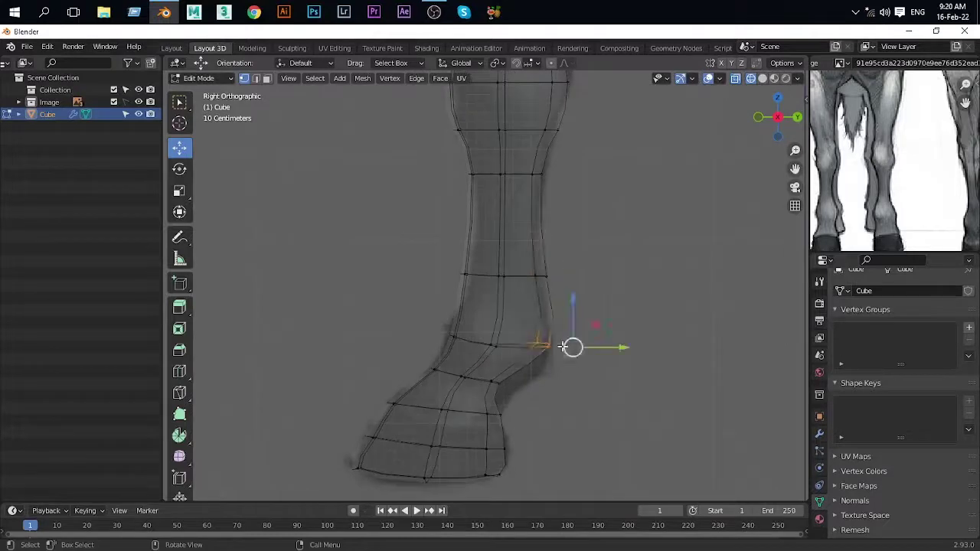
pyautogui.press('s')
pyautogui.click(563, 347)
pyautogui.press('g')
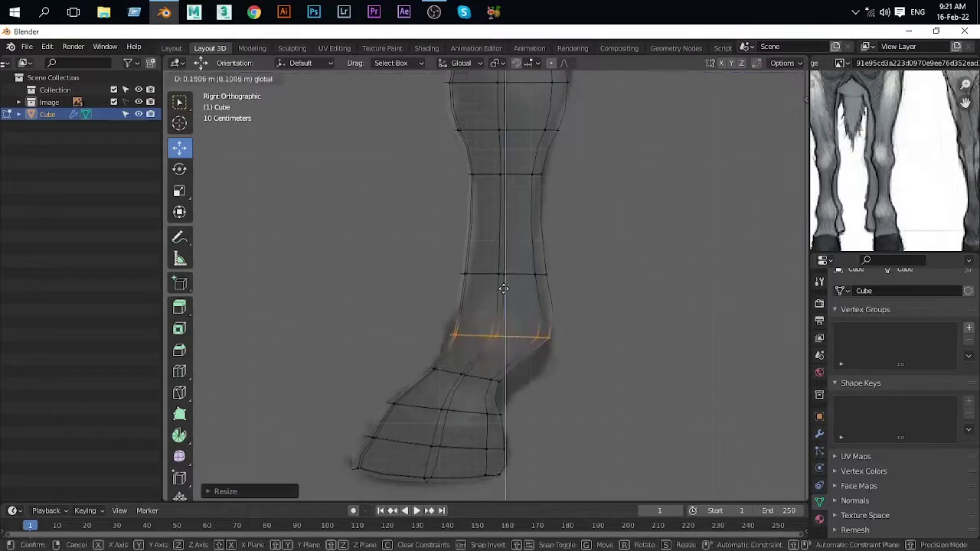
pyautogui.click(503, 372)
# Step: Select vertices along the leg, then switch the viewport to Solid shading in perspective
pyautogui.scroll(3, 520, 354)
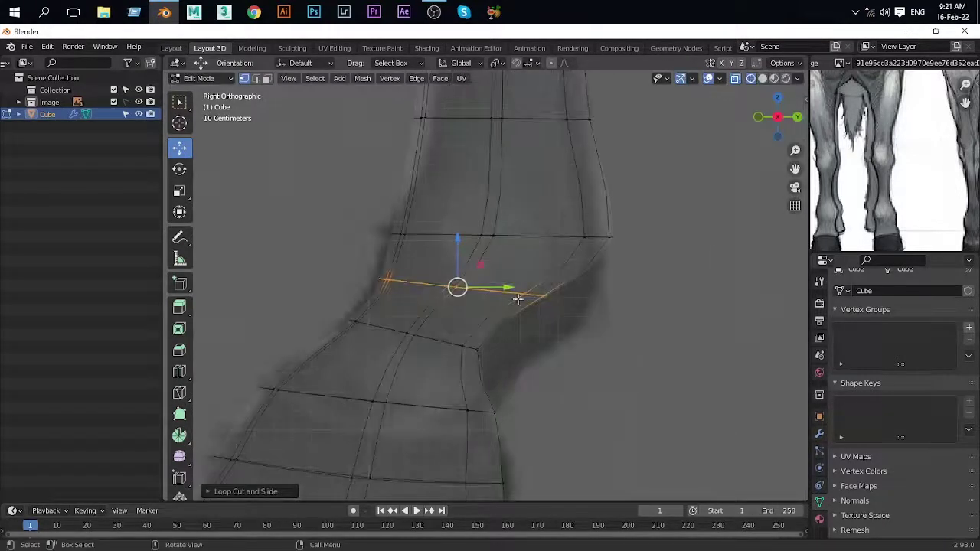
pyautogui.moveTo(605, 345); pyautogui.dragTo(605, 345)
pyautogui.scroll(-4, 490, 306)
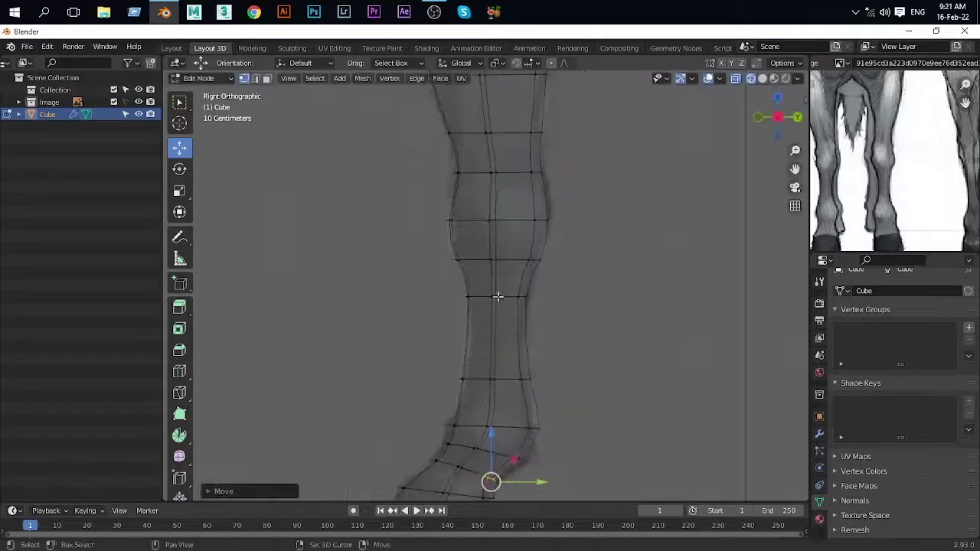
pyautogui.scroll(-2, 490, 261)
pyautogui.press('z')
pyautogui.click(596, 276)
pyautogui.moveTo(597, 277); pyautogui.dragTo(504, 244, button='middle')
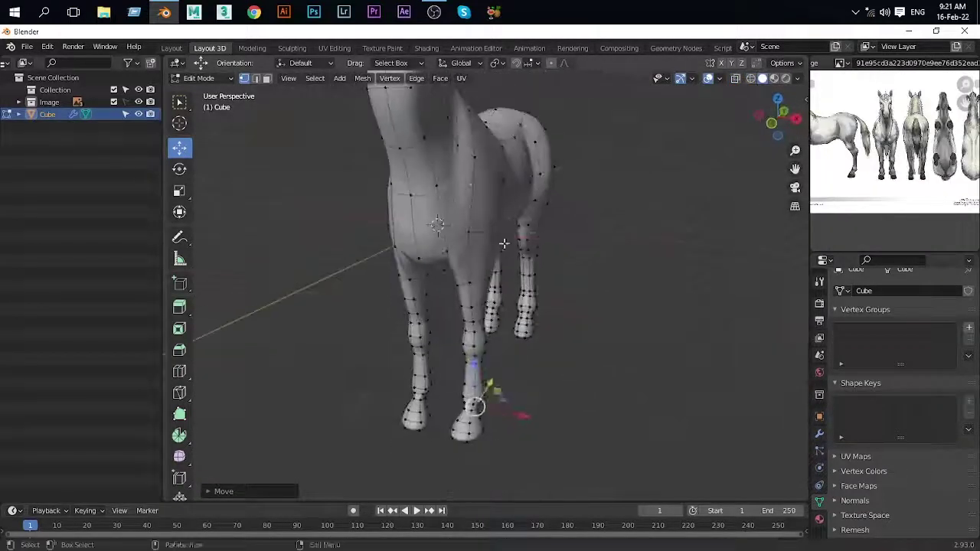
# Step: Confirm the pending vertex move and inspect the horse in Object Mode
pyautogui.click(559, 218)
pyautogui.moveTo(559, 218); pyautogui.dragTo(468, 234, button='middle')
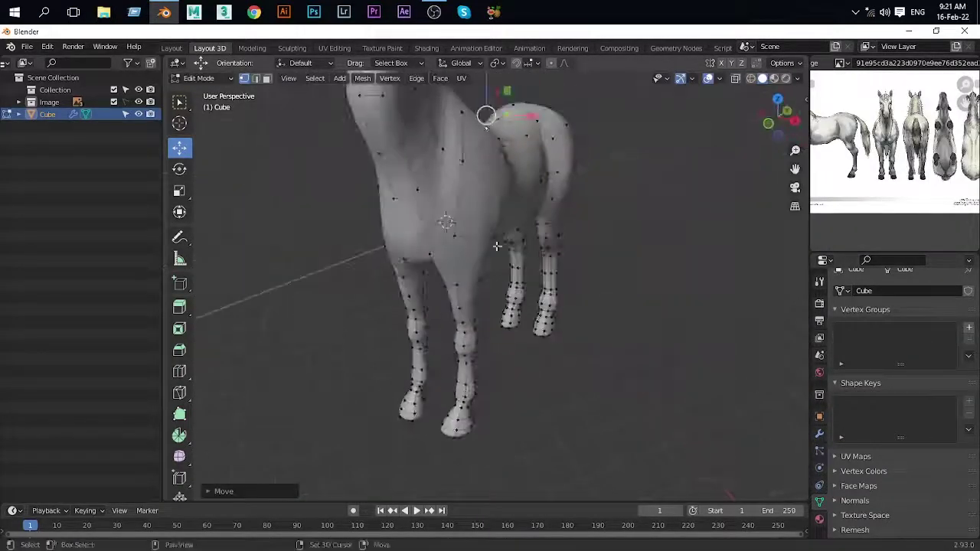
pyautogui.scroll(-5, 404, 253)
pyautogui.press('Tab')
pyautogui.moveTo(404, 253)
pyautogui.mouseDown(button='middle')
pyautogui.moveTo(564, 266)
pyautogui.moveTo(473, 247)
pyautogui.mouseUp(button='middle')
pyautogui.scroll(3, 564, 266)
pyautogui.scroll(2, 917, 167)
# Step: Back in Edit Mode, move the chest vertices along X and lower them to round the breast
pyautogui.press('Tab')
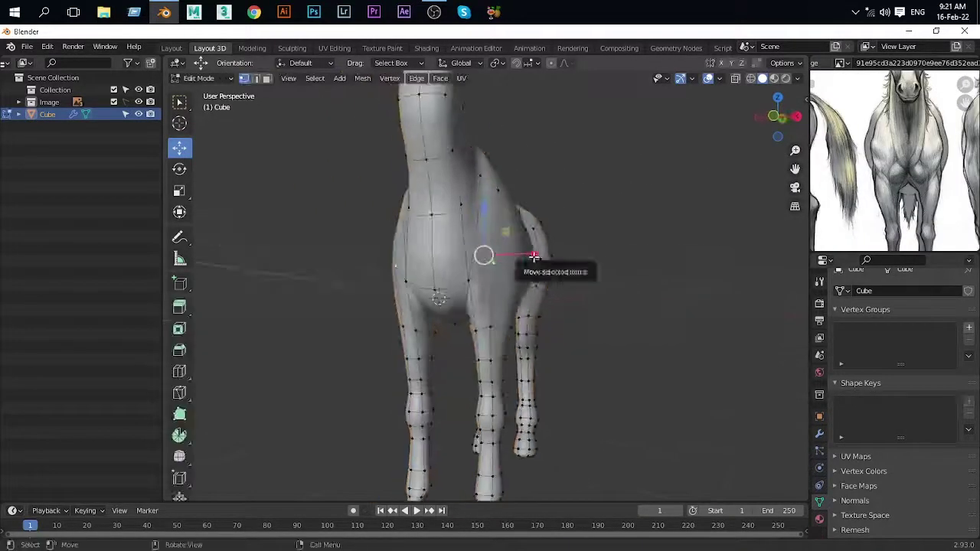
pyautogui.press('g')
pyautogui.press('x')
pyautogui.click(560, 255)
pyautogui.moveTo(559, 255)
pyautogui.mouseDown(button='middle')
pyautogui.moveTo(479, 207)
pyautogui.moveTo(404, 334)
pyautogui.moveTo(375, 329)
pyautogui.moveTo(357, 342)
pyautogui.mouseUp(button='middle')
pyautogui.moveTo(357, 342); pyautogui.dragTo(360, 368)
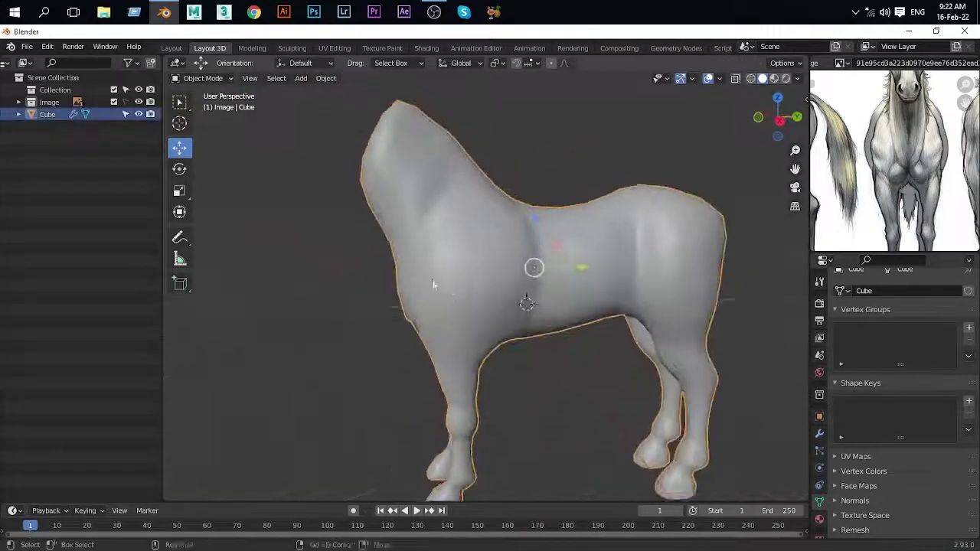
pyautogui.moveTo(432, 284); pyautogui.dragTo(521, 275, button='middle')
# Step: In Edit Mode, turn on Clipping in the Mirror modifier settings
pyautogui.press('Tab')
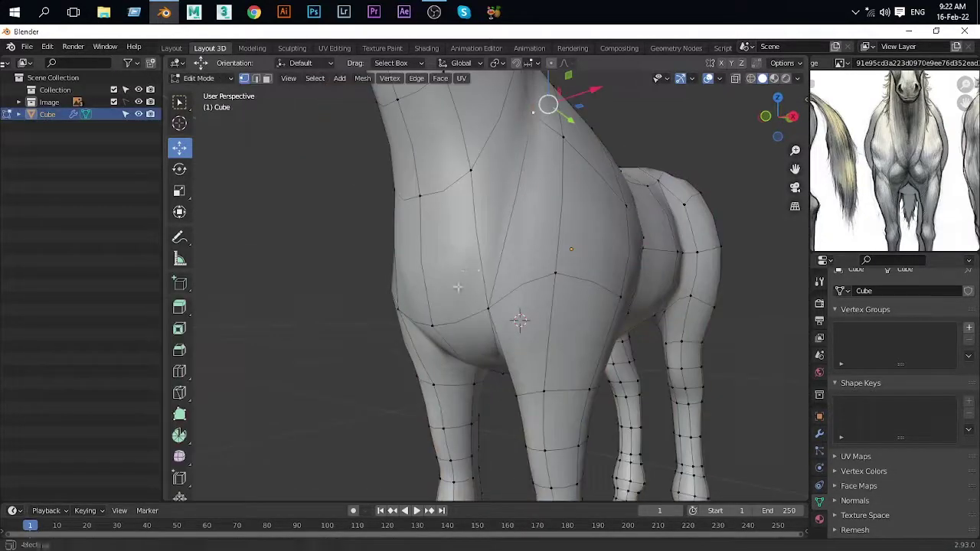
pyautogui.scroll(2, 523, 273)
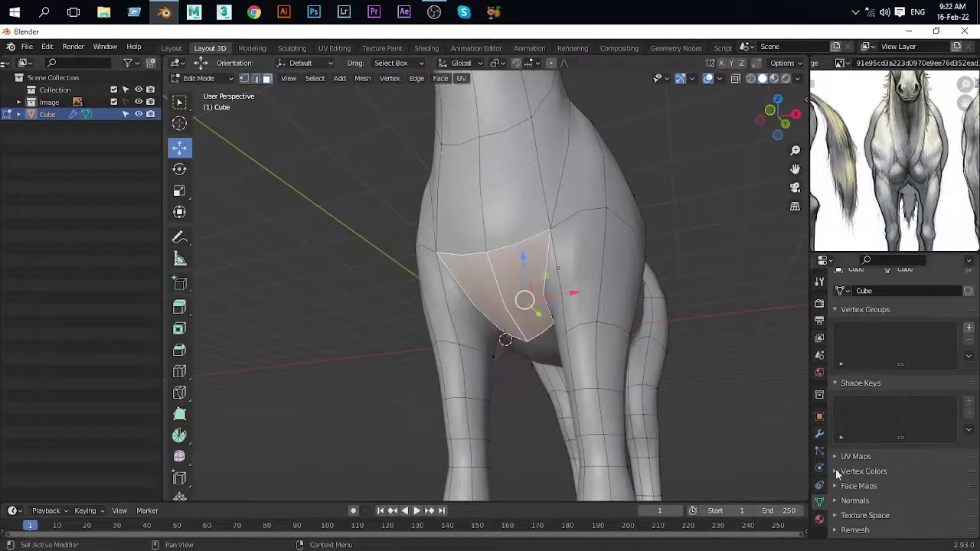
pyautogui.click(819, 434)
# Step: Extrude the chest faces twice, scaling the first extrusion smaller
pyautogui.press('e')
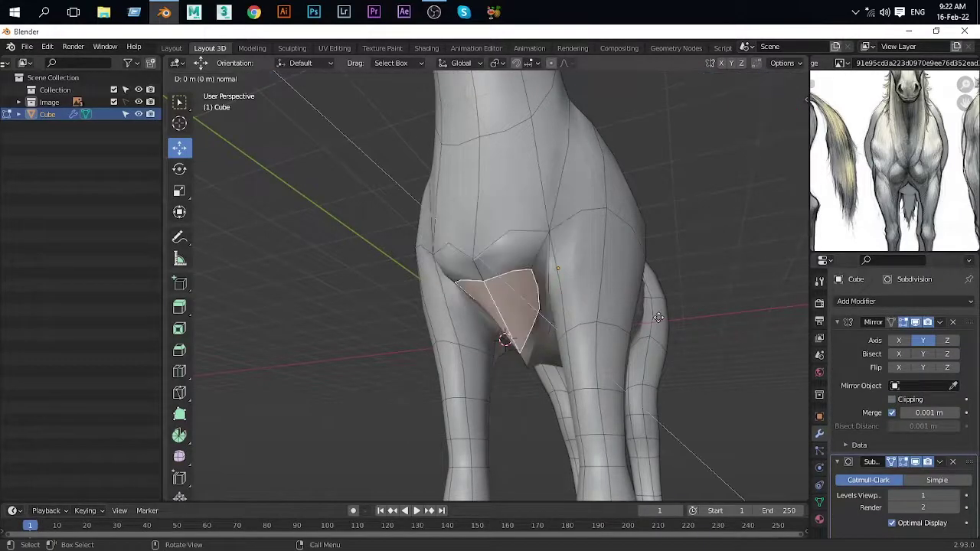
pyautogui.press('s')
pyautogui.moveTo(537, 306); pyautogui.dragTo(606, 329, button='middle')
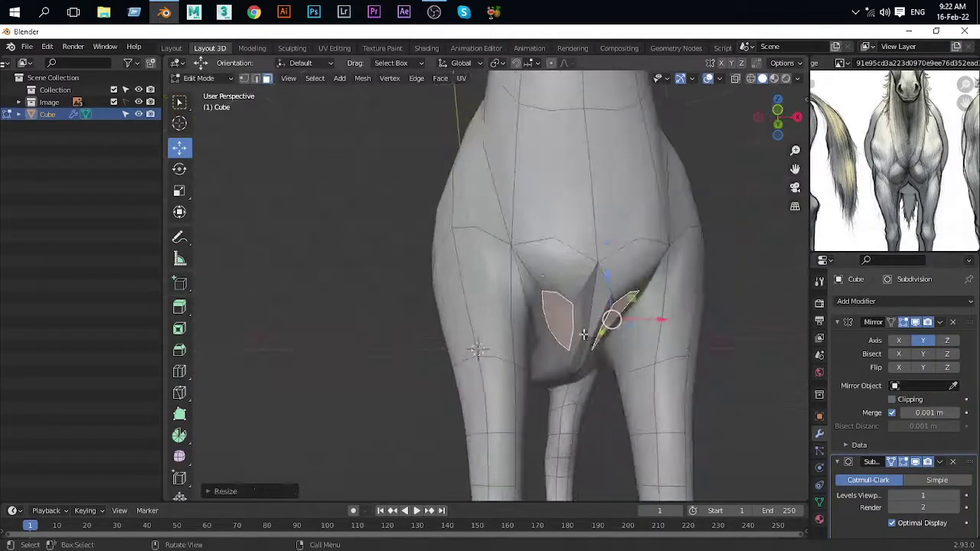
pyautogui.press('e')
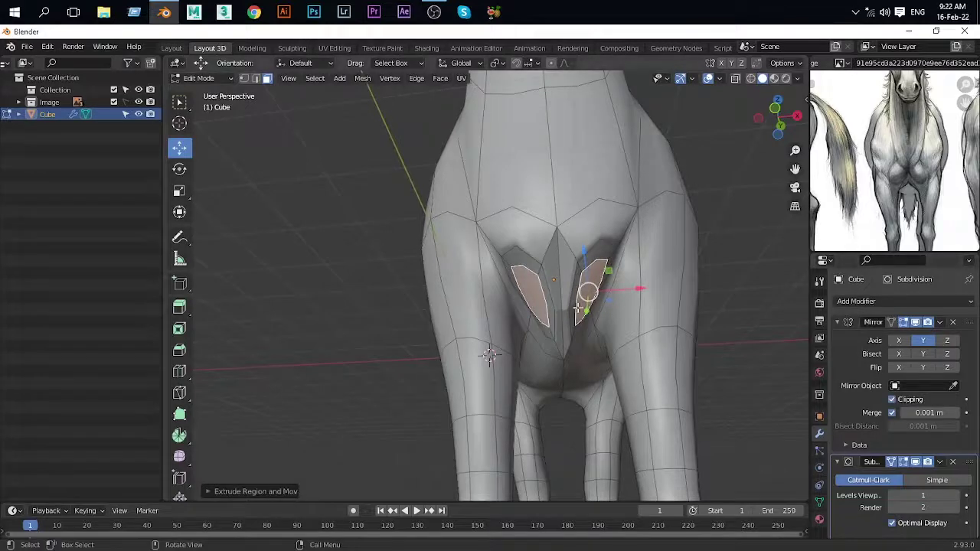
pyautogui.moveTo(607, 310); pyautogui.dragTo(520, 289, button='middle')
pyautogui.scroll(-3, 396, 302)
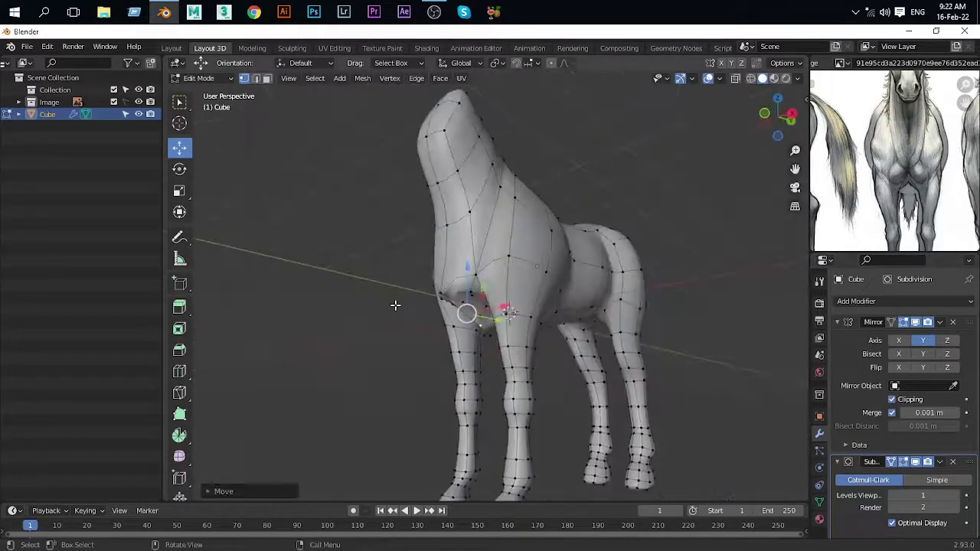
# Step: Move the extruded faces into place in the right side orthographic view
pyautogui.press('KP_3')
pyautogui.scroll(5, 598, 355)
pyautogui.press('g')
pyautogui.click(611, 295)
pyautogui.moveTo(611, 296)
pyautogui.mouseDown(button='middle')
pyautogui.moveTo(575, 265)
pyautogui.moveTo(632, 284)
pyautogui.moveTo(552, 212)
pyautogui.mouseUp(button='middle')
pyautogui.scroll(-3, 534, 302)
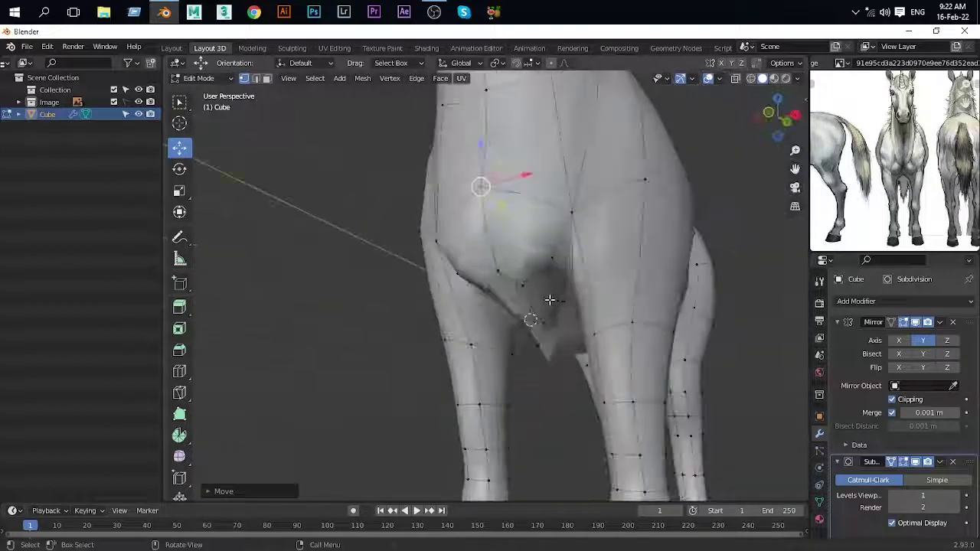
# Step: Select a chest face and rotate it in the X-ray side view
pyautogui.press('3')
pyautogui.click(548, 298)
pyautogui.press('KP_3')
pyautogui.hotkey('alt', 'z')
pyautogui.scroll(3, 418, 302)
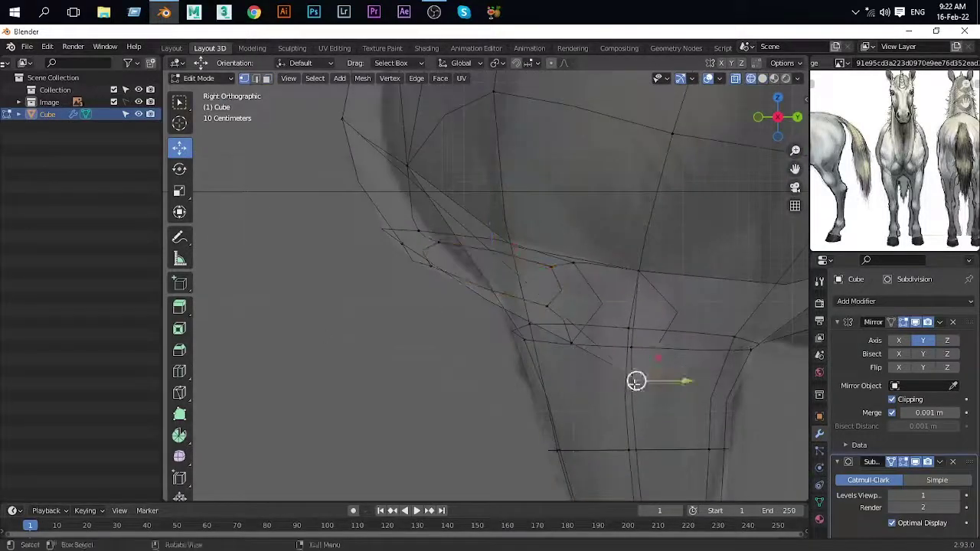
pyautogui.press('Return')
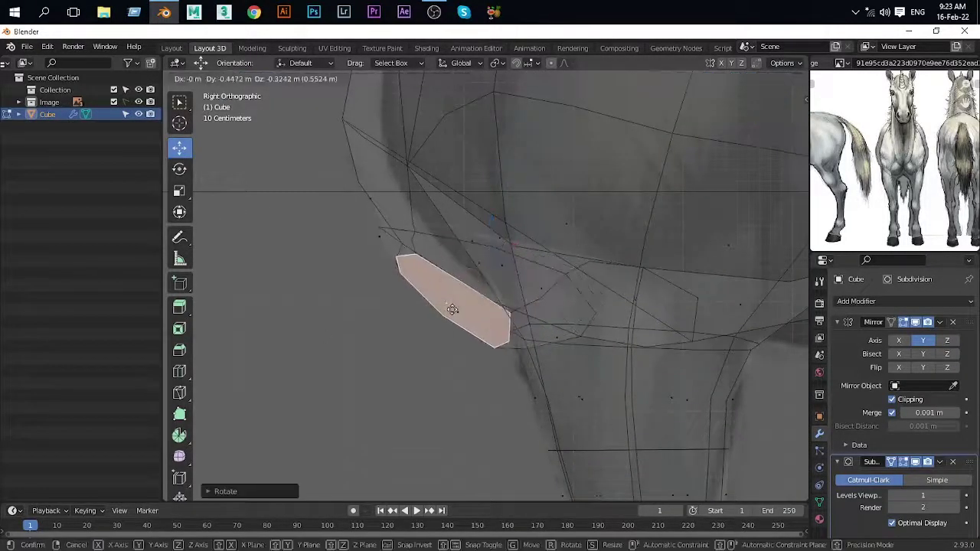
pyautogui.moveTo(528, 284); pyautogui.dragTo(497, 284, button='middle')
pyautogui.rightClick(496, 284)
# Step: Toggle between Object and Edit Mode while orbiting to view the whole horse
pyautogui.rightClick(548, 238)
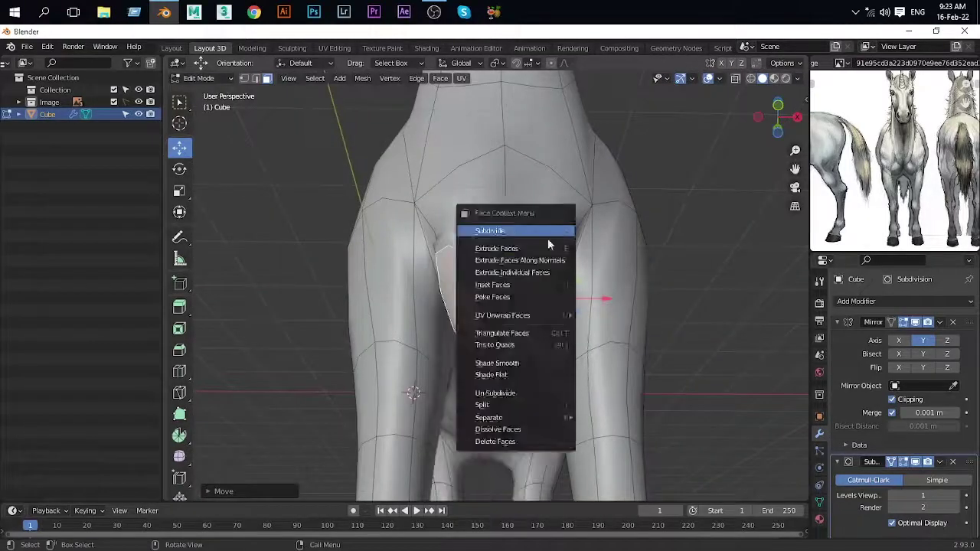
pyautogui.press('Tab')
pyautogui.rightClick(559, 253)
pyautogui.moveTo(558, 254)
pyautogui.mouseDown(button='middle')
pyautogui.moveTo(613, 252)
pyautogui.moveTo(524, 273)
pyautogui.moveTo(622, 170)
pyautogui.moveTo(504, 263)
pyautogui.moveTo(322, 344)
pyautogui.moveTo(498, 293)
pyautogui.moveTo(534, 344)
pyautogui.mouseUp(button='middle')
pyautogui.press('Tab')
pyautogui.press('Tab')
pyautogui.scroll(-3, 523, 273)
pyautogui.press('Tab')
pyautogui.scroll(3, 465, 253)
# Step: Extrude a face on the chest, then check it from the top and right-side views
pyautogui.keyDown('shift'); pyautogui.click(498, 293); pyautogui.keyUp('shift')
pyautogui.press('e')
pyautogui.click(444, 280)
pyautogui.press('KP_7')
pyautogui.scroll(3, 700, 324)
pyautogui.moveTo(700, 324); pyautogui.dragTo(411, 286, button='middle')
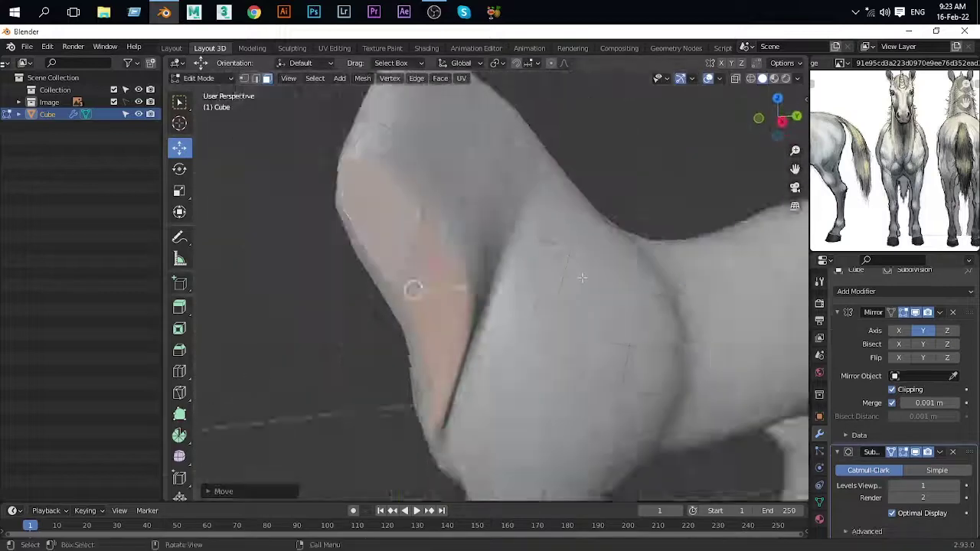
pyautogui.press('KP_3')
pyautogui.scroll(-3, 461, 320)
pyautogui.moveTo(461, 319); pyautogui.dragTo(490, 314, button='middle')
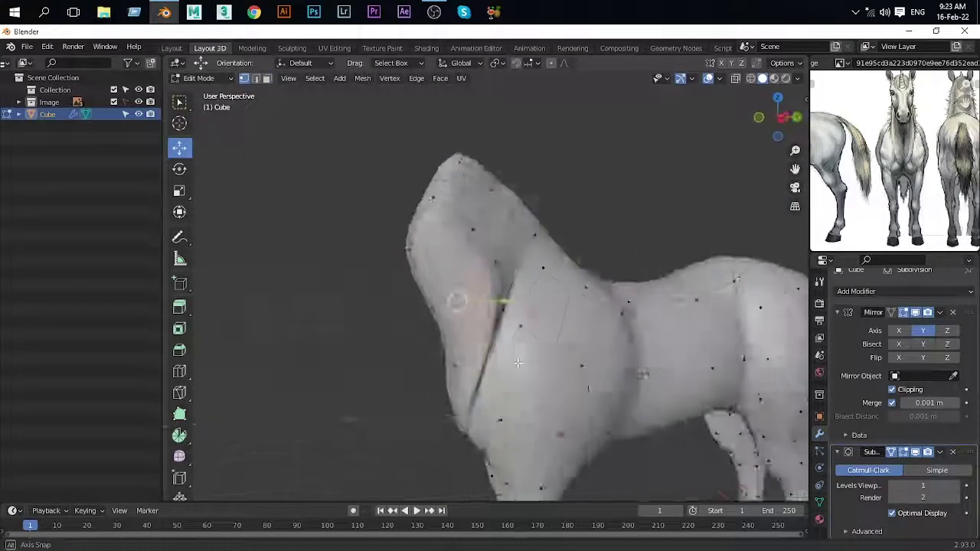
pyautogui.press('KP_3')
pyautogui.scroll(3, 500, 333)
# Step: Move the extruded face up the neck, then switch to face selection in Right Orthographic view
pyautogui.press('g')
pyautogui.click(475, 214)
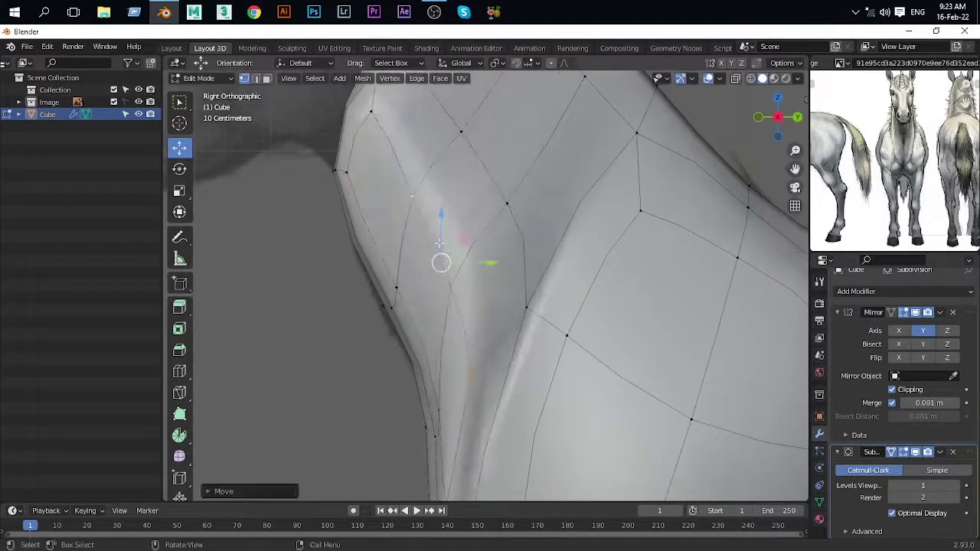
pyautogui.scroll(-3, 475, 214)
pyautogui.moveTo(475, 215); pyautogui.dragTo(423, 191, button='middle')
pyautogui.press('3')
pyautogui.scroll(3, 460, 215)
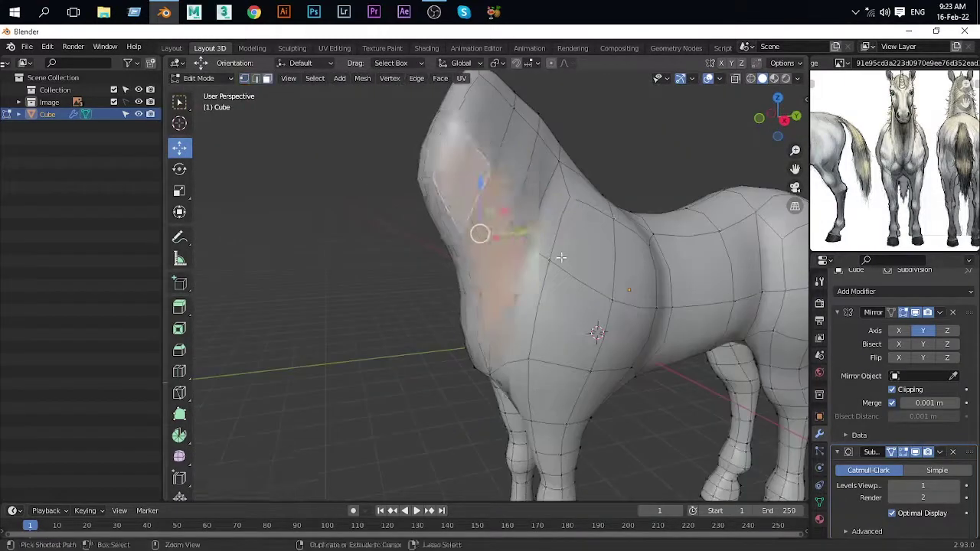
pyautogui.scroll(-5, 481, 232)
pyautogui.moveTo(481, 232); pyautogui.dragTo(484, 196, button='middle')
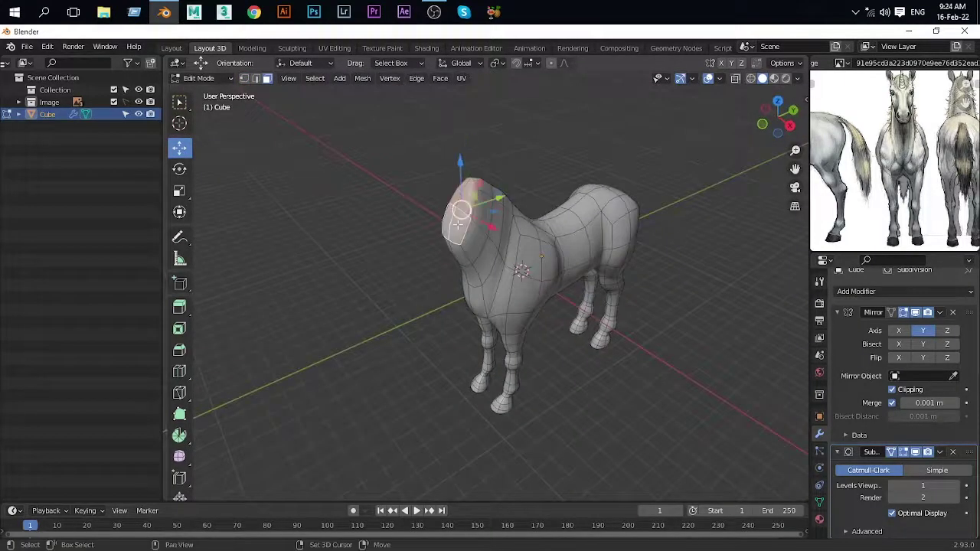
pyautogui.press('KP_3')
pyautogui.scroll(3, 460, 222)
pyautogui.scroll(2, 477, 248)
# Step: Delete the vertices at the top end of the neck
pyautogui.scroll(-1, 477, 248)
pyautogui.press('x')
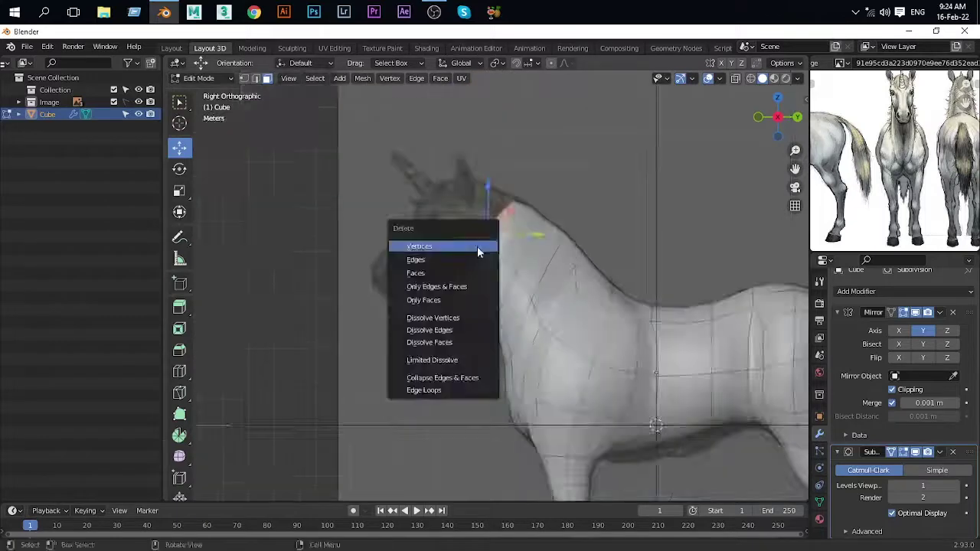
pyautogui.click(478, 246)
pyautogui.scroll(-3, 477, 246)
# Step: In X-ray vertex mode, move the neck vertices onto the side reference outline
pyautogui.hotkey('alt', 'z')
pyautogui.press('1')
pyautogui.scroll(4, 481, 302)
pyautogui.click(532, 308)
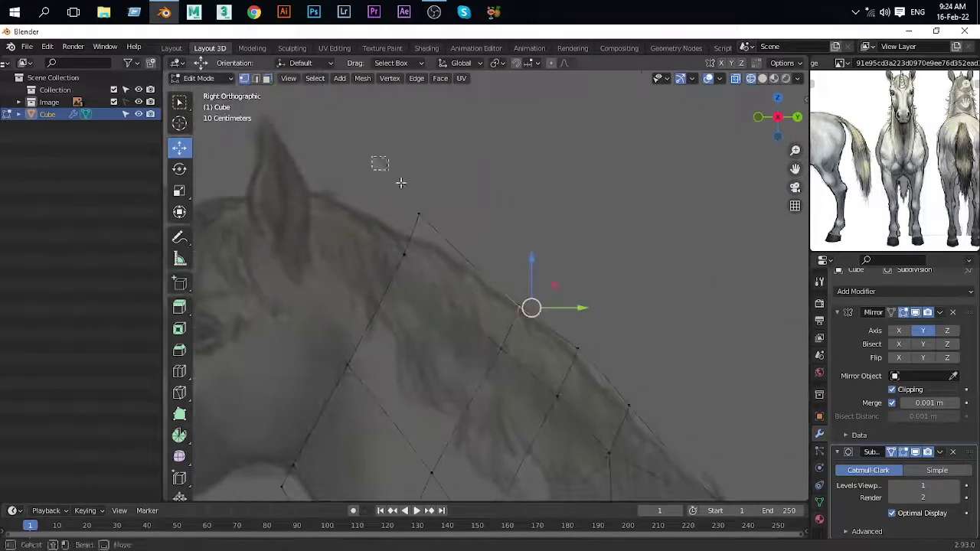
pyautogui.keyDown('shift'); pyautogui.moveTo(403, 227); pyautogui.dragTo(411, 87, button='middle'); pyautogui.keyUp('shift')
pyautogui.moveTo(254, 278)
pyautogui.mouseDown()
pyautogui.moveTo(309, 368)
pyautogui.moveTo(397, 288)
pyautogui.mouseUp()
pyautogui.scroll(2, 337, 345)
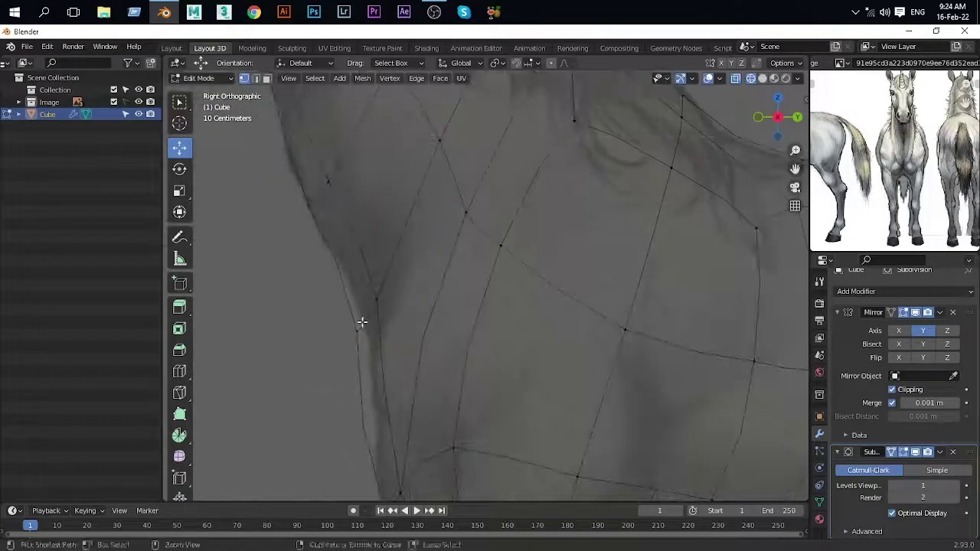
pyautogui.scroll(-2, 379, 344)
pyautogui.press('b')
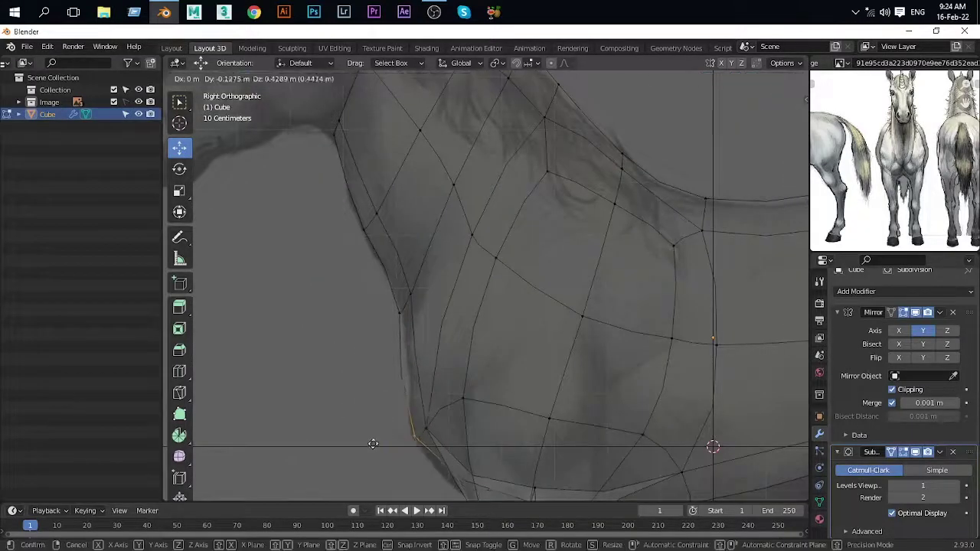
pyautogui.click(373, 445)
# Step: Move a throat edge into place and return to Object Mode
pyautogui.moveTo(448, 295)
pyautogui.mouseDown(button='middle')
pyautogui.moveTo(445, 248)
pyautogui.moveTo(462, 324)
pyautogui.mouseUp(button='middle')
pyautogui.scroll(5, 462, 324)
pyautogui.click(462, 324)
pyautogui.press('g')
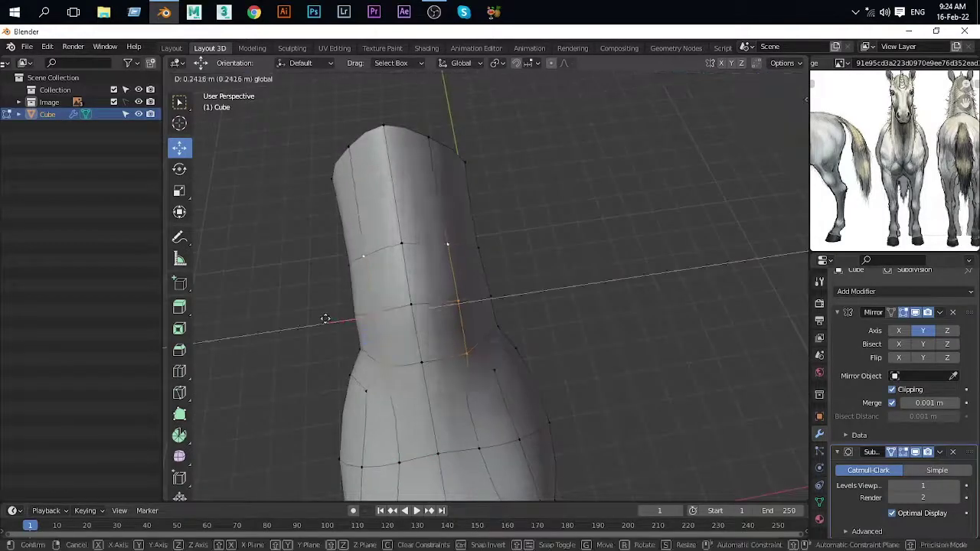
pyautogui.click(325, 319)
pyautogui.scroll(-5, 325, 319)
pyautogui.press('Tab')
# Step: Hide the unicorn body and add a new cube over the head in side view
pyautogui.press('h')
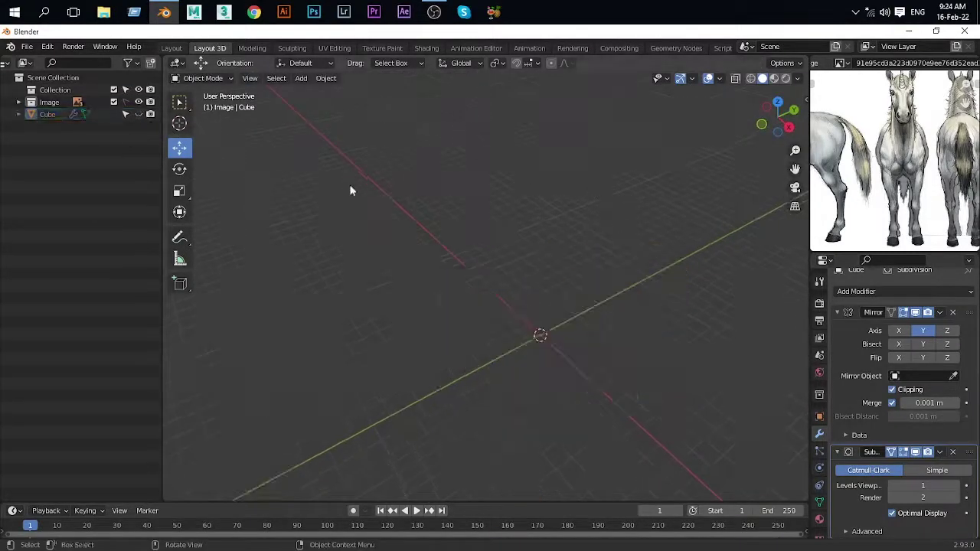
pyautogui.press('KP_3')
pyautogui.hotkey('shift', 'a')
pyautogui.click(552, 241)
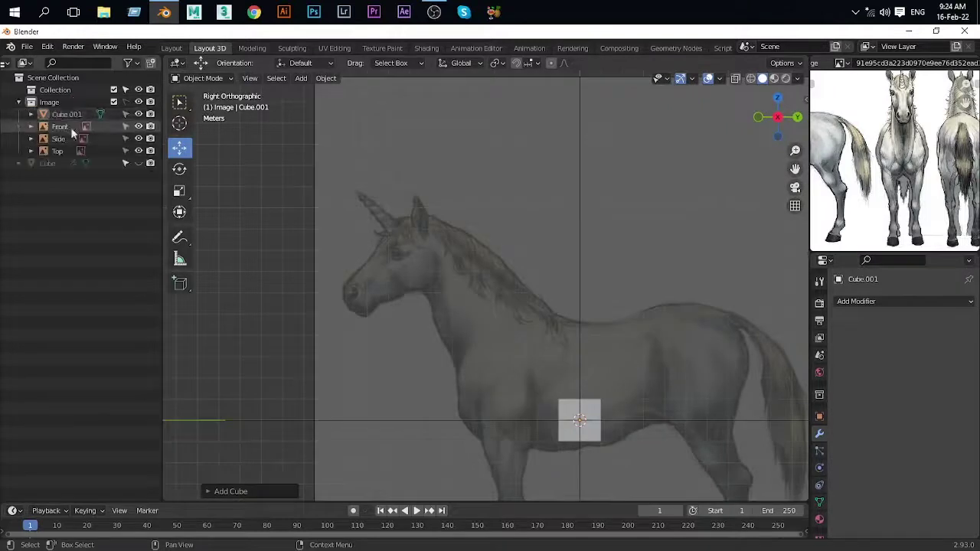
pyautogui.click(392, 275)
# Step: Reshape the cube to the head's side profile and move it along Z over the front-view head
pyautogui.press('Tab')
pyautogui.scroll(2, 409, 310)
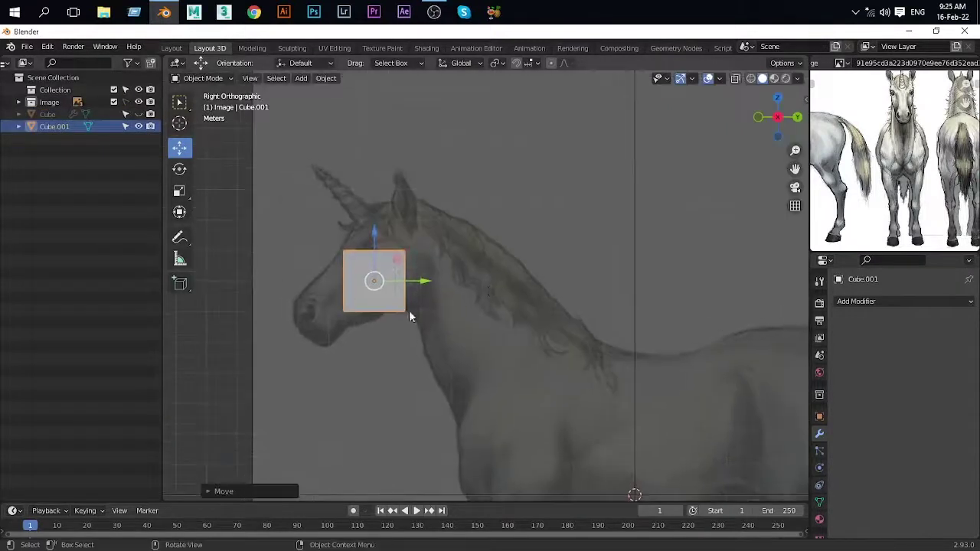
pyautogui.scroll(2, 412, 251)
pyautogui.click(380, 281)
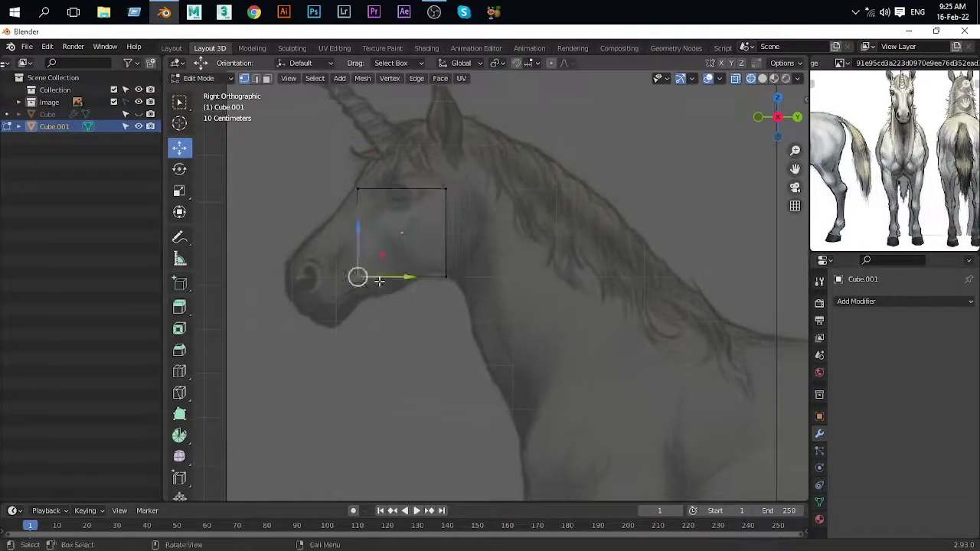
pyautogui.keyDown('shift'); pyautogui.moveTo(360, 190); pyautogui.dragTo(381, 284, button='middle'); pyautogui.keyUp('shift')
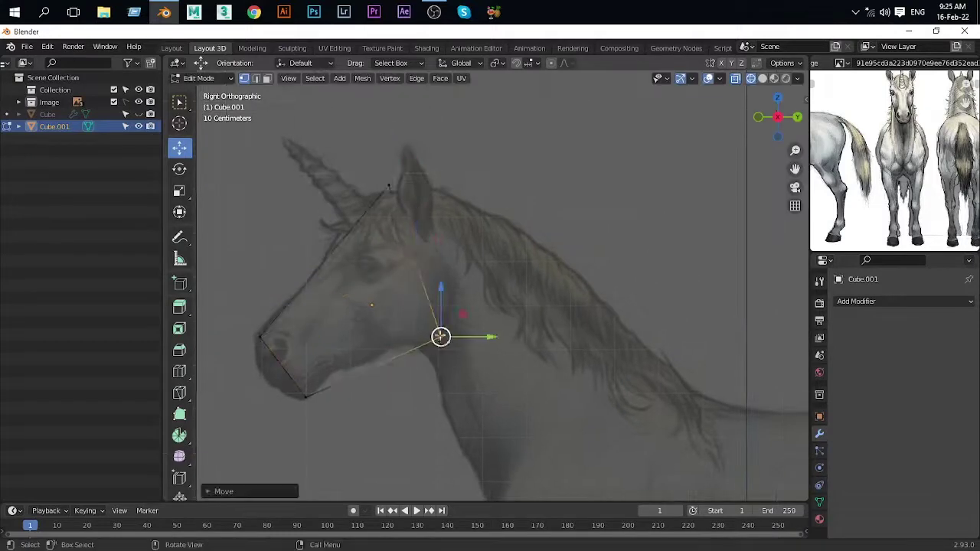
pyautogui.press('KP_1')
pyautogui.press('Tab')
pyautogui.scroll(-2, 459, 291)
pyautogui.press('g')
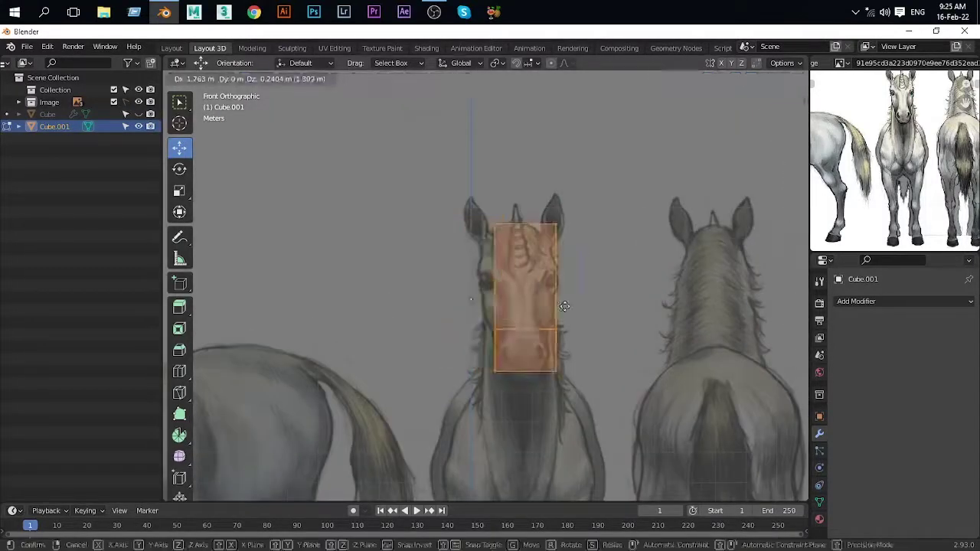
pyautogui.press('z')
pyautogui.click(572, 301)
# Step: Add a centre loop cut, delete the left half, and add a Mirror modifier
pyautogui.press('Tab')
pyautogui.scroll(3, 529, 307)
pyautogui.hotkey('ctrl', 'r')
pyautogui.click(536, 313)
pyautogui.rightClick(536, 313)
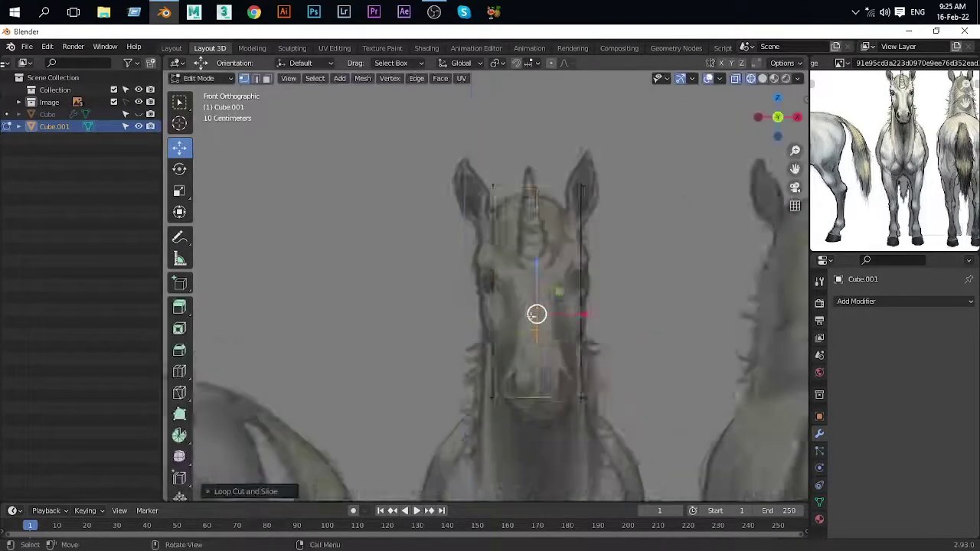
pyautogui.press('x')
pyautogui.click(496, 392)
pyautogui.press('Tab')
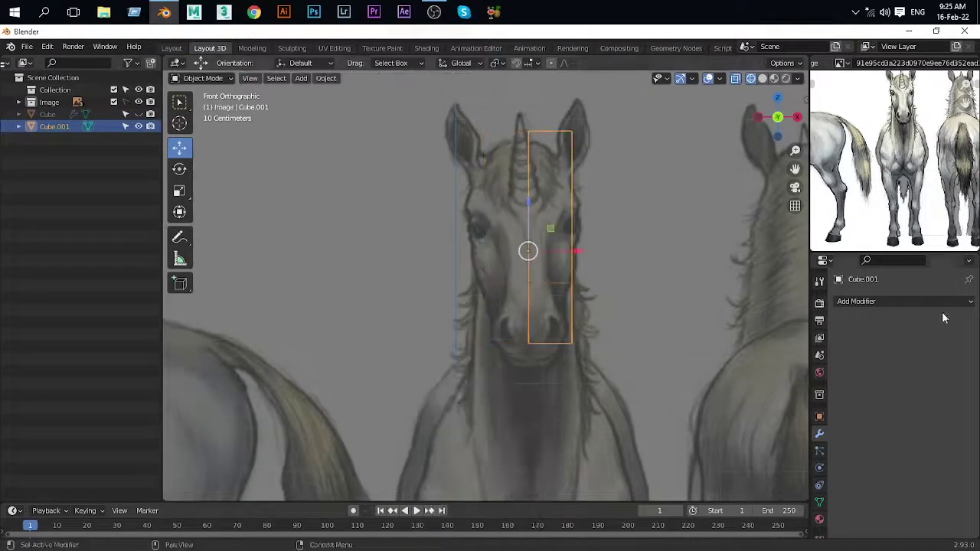
pyautogui.click(868, 304)
pyautogui.click(755, 150)
# Step: Add a centred loop cut across the head block in side view, then select one side from top view
pyautogui.press('Tab')
pyautogui.scroll(2, 578, 275)
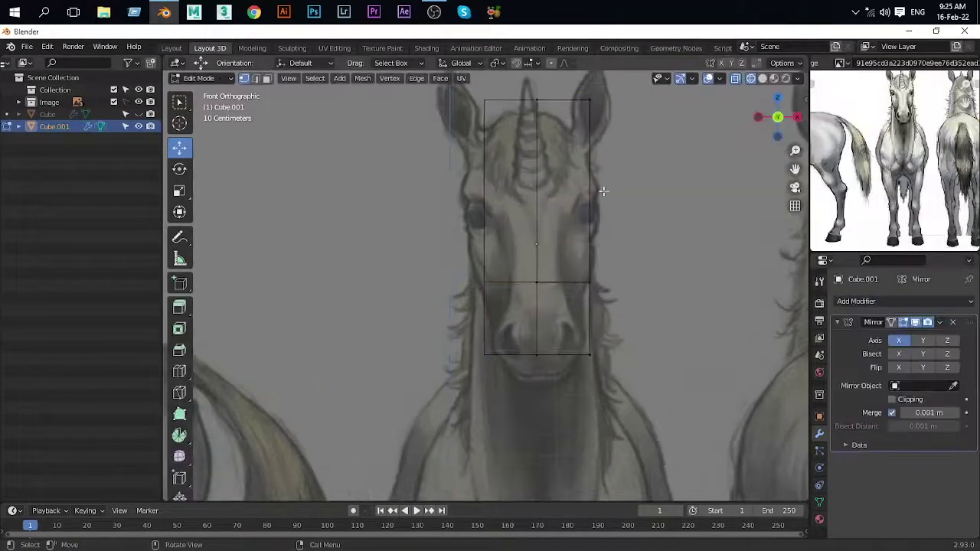
pyautogui.scroll(2, 575, 253)
pyautogui.press('KP_3')
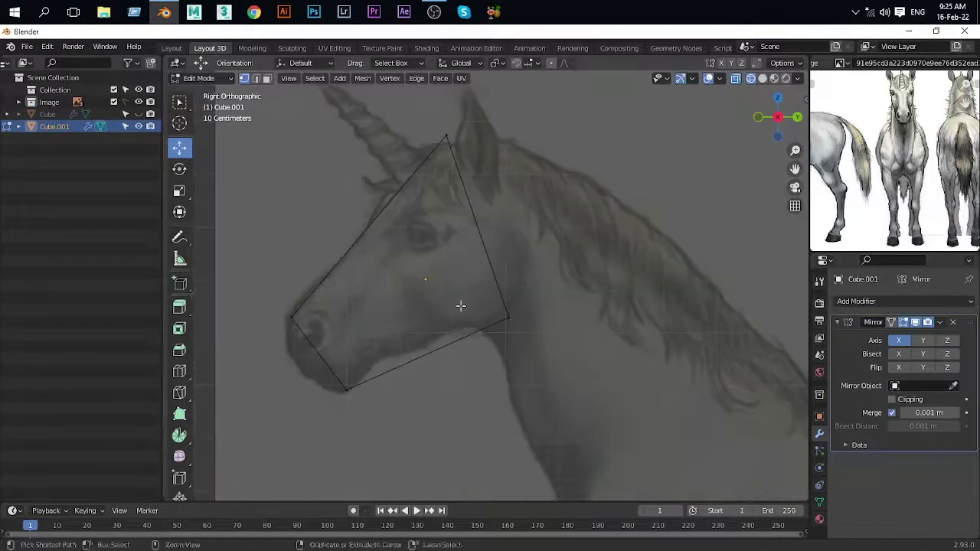
pyautogui.click(374, 267)
pyautogui.rightClick(396, 226)
pyautogui.press('Escape')
pyautogui.press('KP_7')
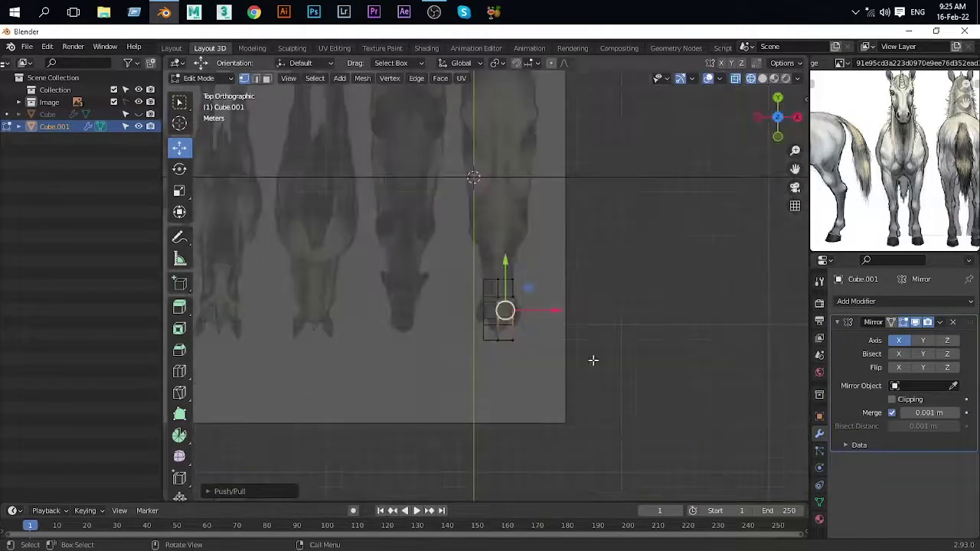
pyautogui.scroll(2, 570, 298)
pyautogui.click(643, 360)
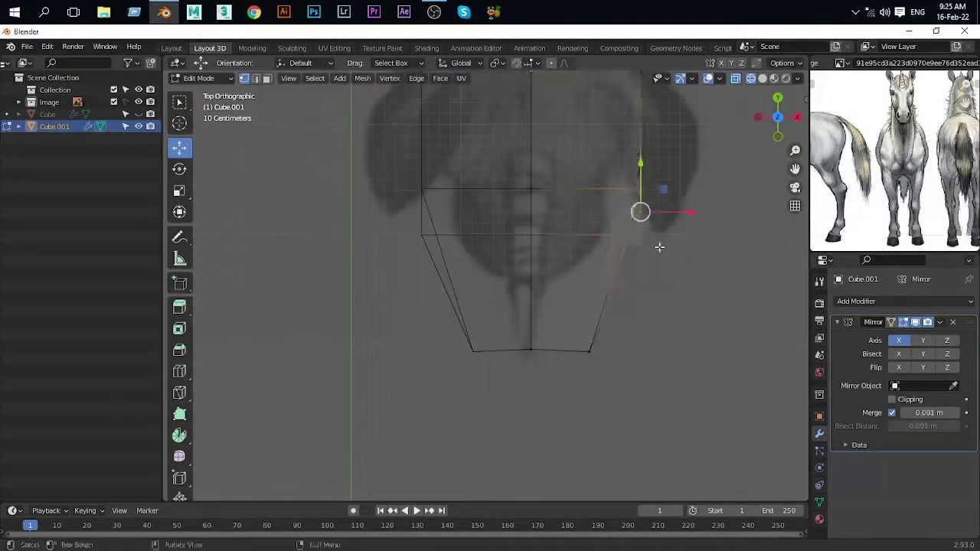
# Step: Move a muzzle vertex to match the side reference
pyautogui.press('KP_3')
pyautogui.scroll(2, 553, 321)
pyautogui.scroll(-2, 442, 274)
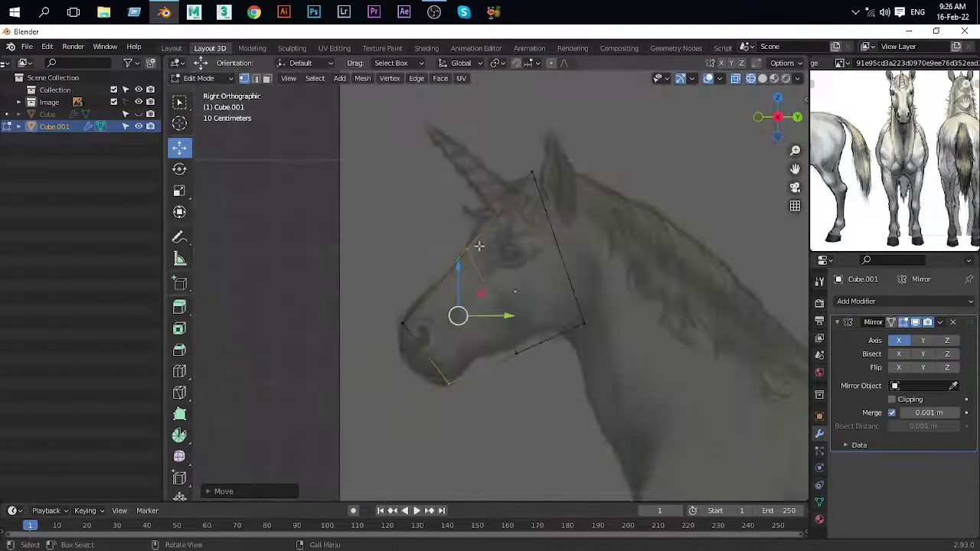
pyautogui.press('KP_1')
pyautogui.moveTo(515, 313); pyautogui.dragTo(499, 276, button='middle')
pyautogui.press('KP_3')
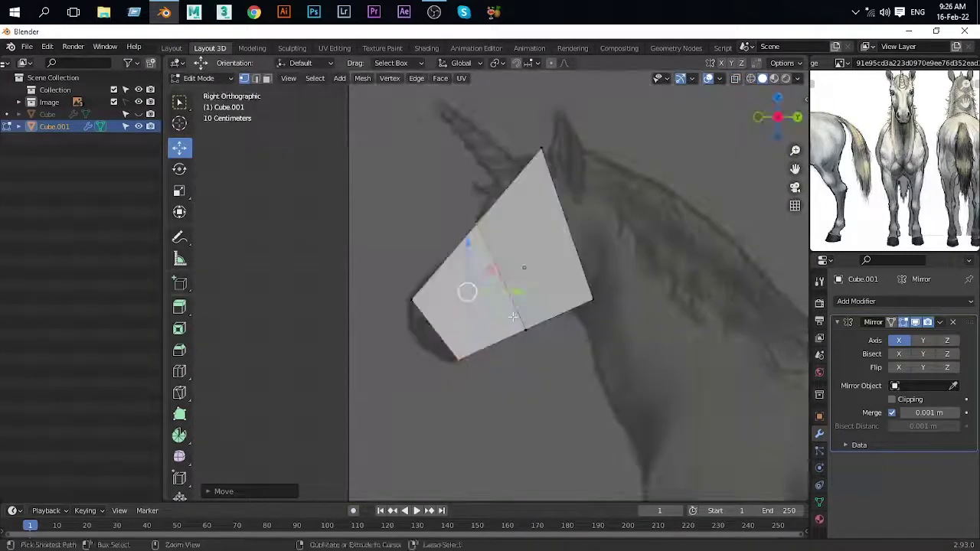
pyautogui.scroll(2, 543, 277)
pyautogui.scroll(3, 487, 366)
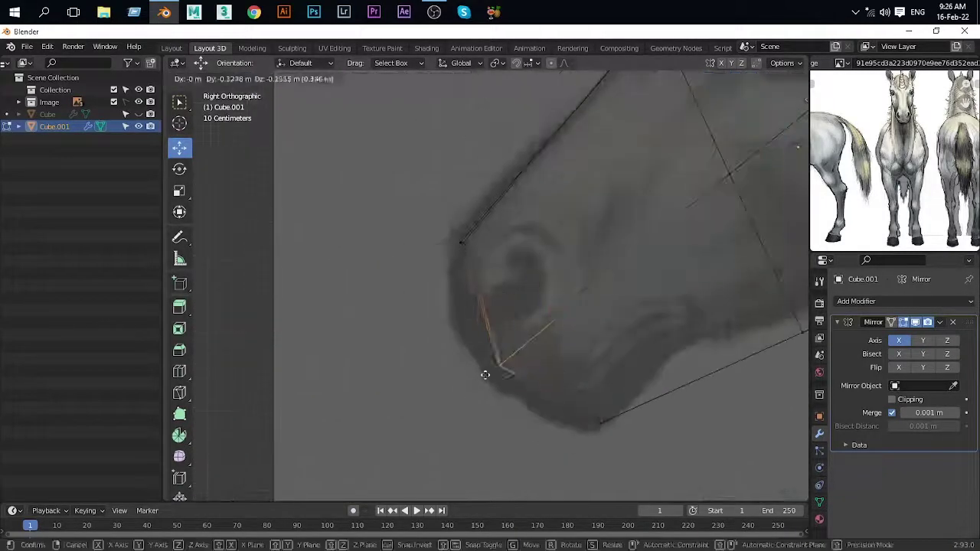
pyautogui.click(462, 252)
# Step: Select the vertices along the jaw and frame the whole head
pyautogui.moveTo(569, 317); pyautogui.dragTo(453, 376)
pyautogui.keyDown('shift'); pyautogui.moveTo(452, 376); pyautogui.dragTo(589, 375, button='middle'); pyautogui.keyUp('shift')
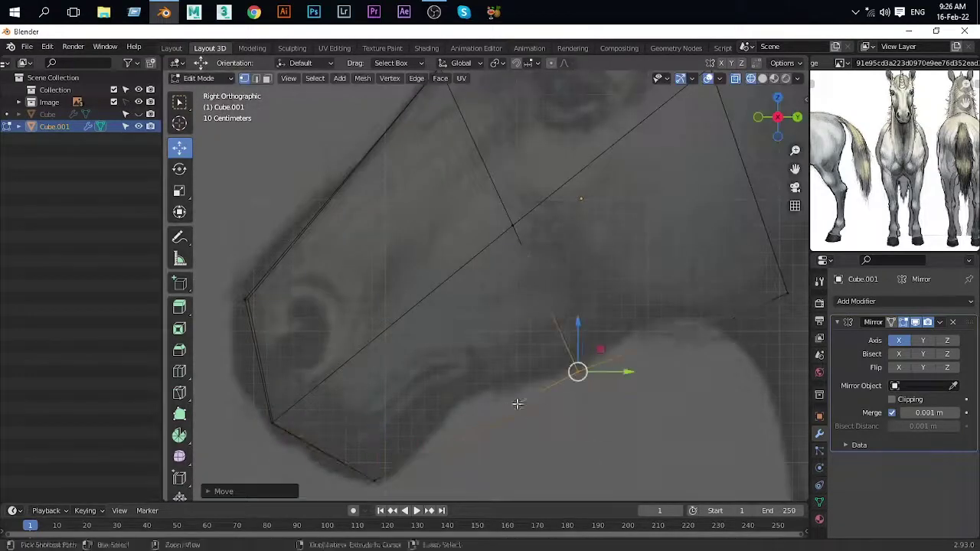
pyautogui.keyDown('ctrl'); pyautogui.moveTo(579, 312); pyautogui.dragTo(458, 383, button='middle'); pyautogui.keyUp('ctrl')
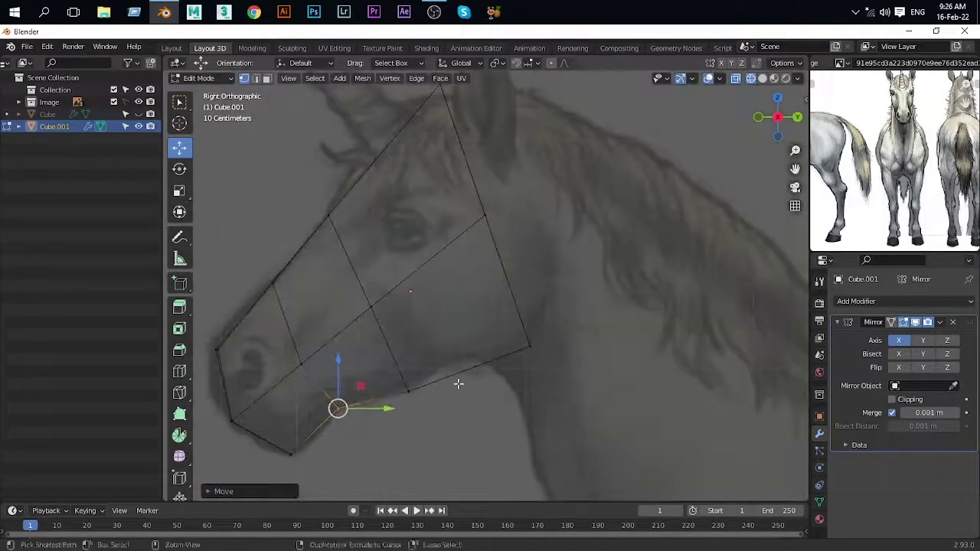
pyautogui.keyDown('shift'); pyautogui.moveTo(279, 386); pyautogui.dragTo(352, 408, button='middle'); pyautogui.keyUp('shift')
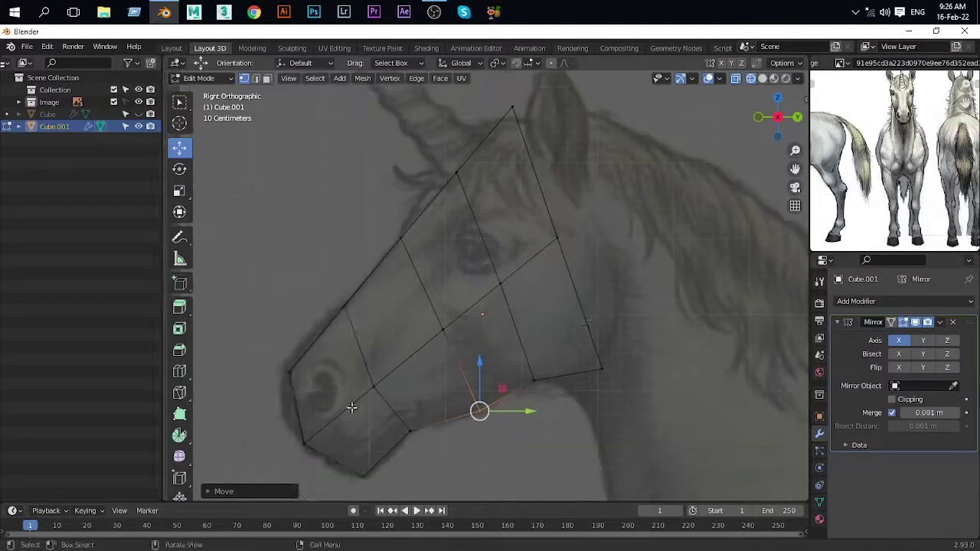
# Step: Raise the jaw vertices vertically to follow the reference, then return to side view
pyautogui.moveTo(510, 310); pyautogui.dragTo(526, 284, button='middle')
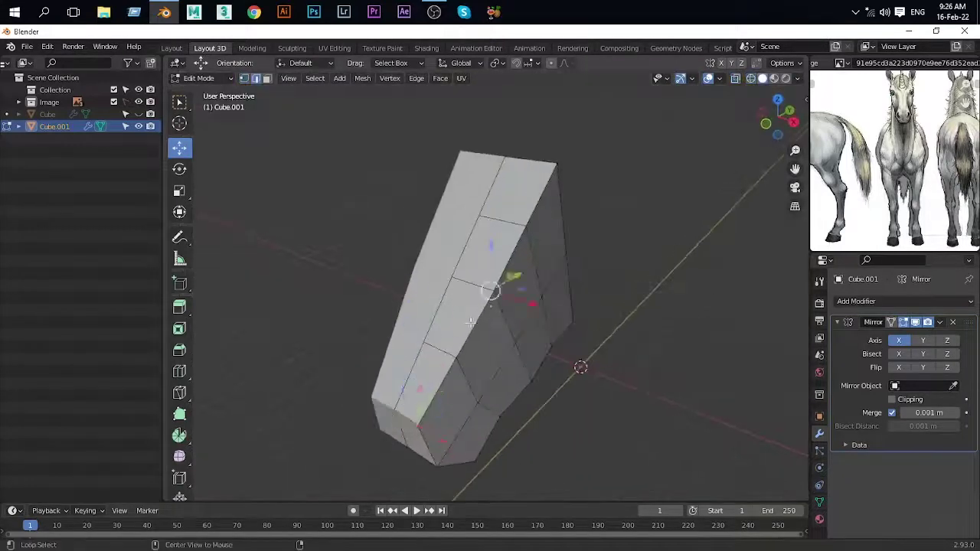
pyautogui.moveTo(514, 276); pyautogui.dragTo(513, 189)
pyautogui.rightClick(545, 226)
pyautogui.moveTo(459, 253); pyautogui.dragTo(435, 384, button='middle')
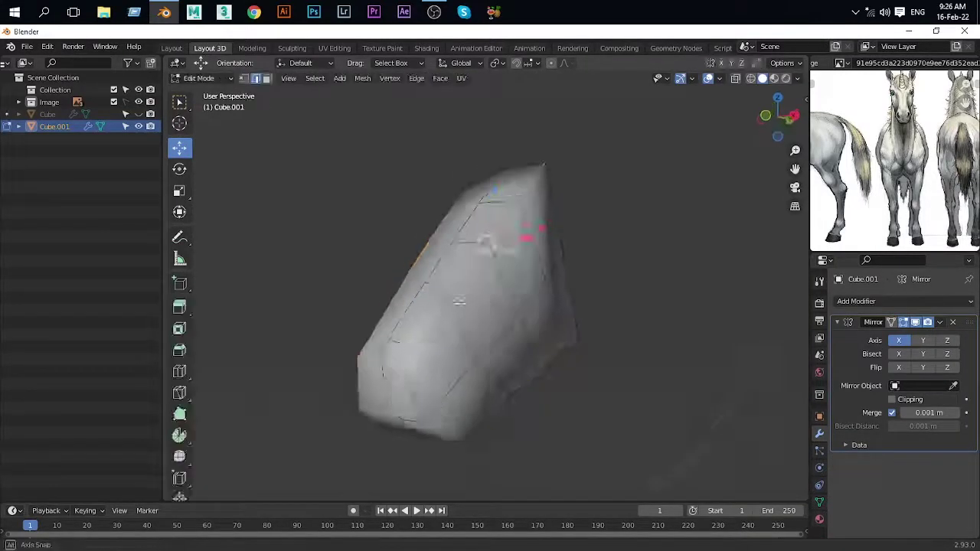
pyautogui.click(504, 304)
pyautogui.moveTo(504, 304); pyautogui.dragTo(479, 343, button='middle')
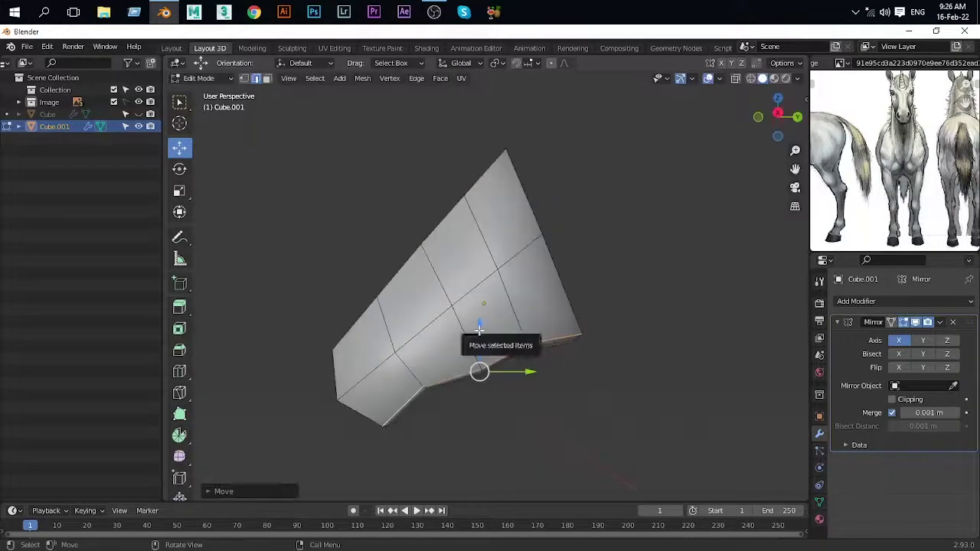
pyautogui.press('KP_3')
pyautogui.scroll(2, 482, 252)
pyautogui.scroll(1, 544, 319)
pyautogui.scroll(2, 471, 292)
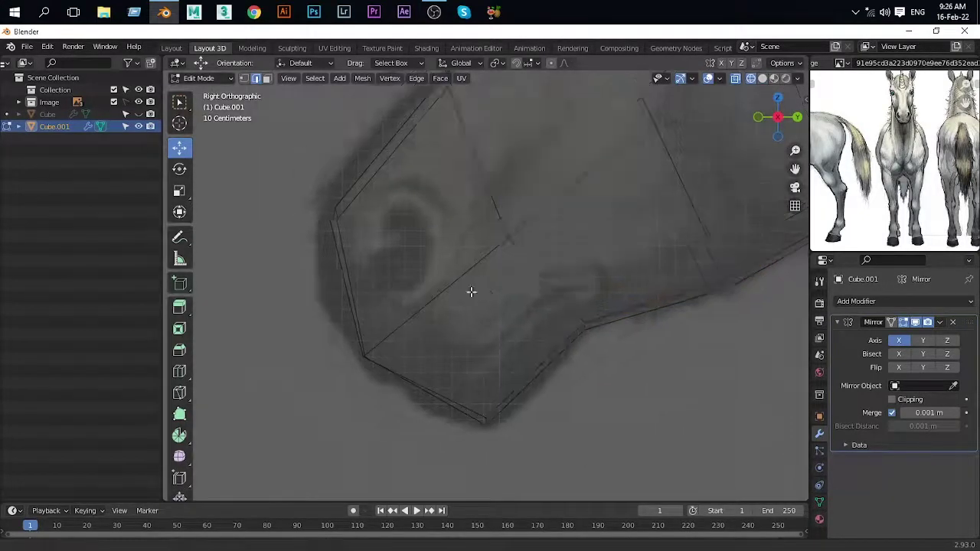
pyautogui.keyDown('shift'); pyautogui.moveTo(471, 292); pyautogui.dragTo(428, 259, button='middle'); pyautogui.keyUp('shift')
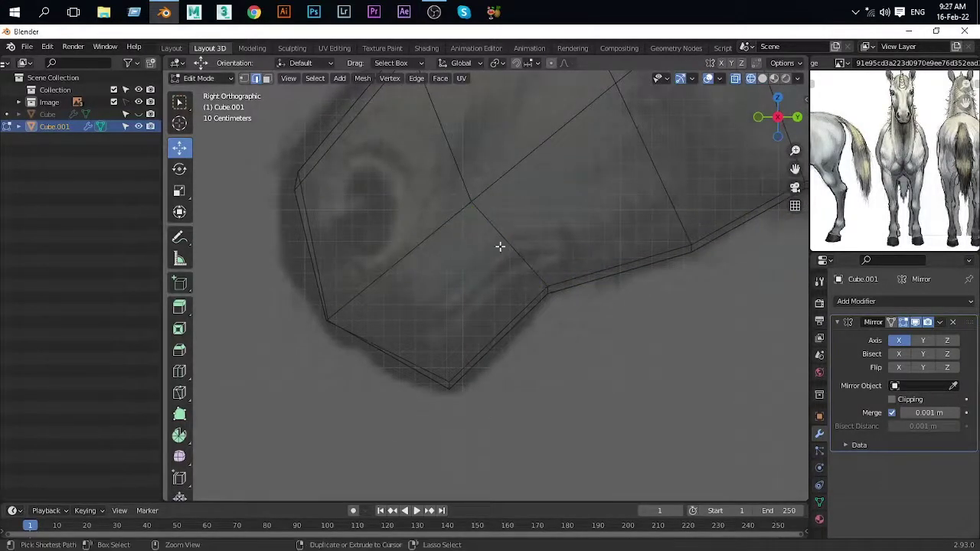
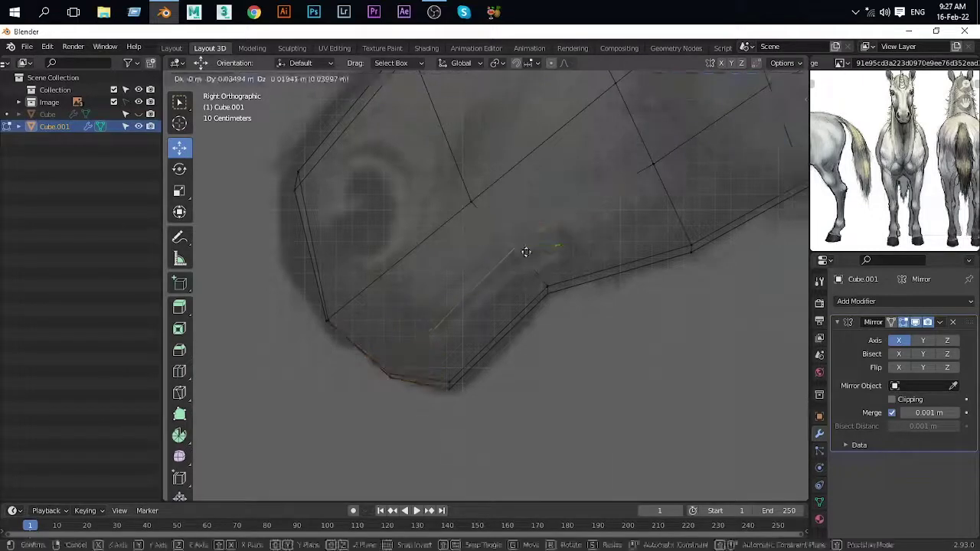
# Step: Bevel the jaw edge into a strip along the mouth line
pyautogui.click(526, 252)
pyautogui.keyDown('shift'); pyautogui.moveTo(565, 237); pyautogui.dragTo(554, 210, button='middle'); pyautogui.keyUp('shift')
pyautogui.scroll(2, 508, 288)
pyautogui.keyDown('shift'); pyautogui.moveTo(508, 289); pyautogui.dragTo(596, 312, button='middle'); pyautogui.keyUp('shift')
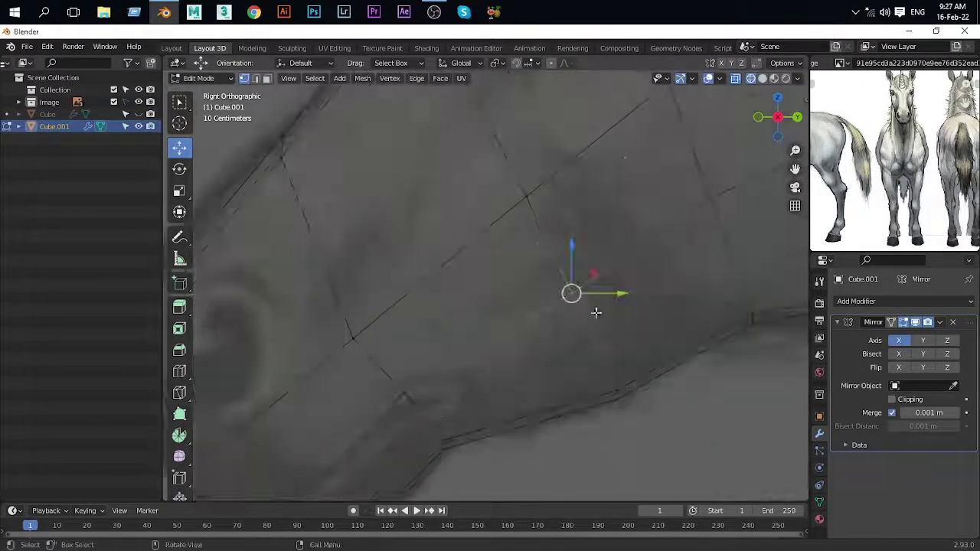
pyautogui.scroll(-3, 596, 313)
pyautogui.scroll(1, 466, 344)
pyautogui.moveTo(425, 303)
pyautogui.mouseDown(button='middle')
pyautogui.moveTo(580, 291)
pyautogui.moveTo(514, 319)
pyautogui.mouseUp(button='middle')
pyautogui.press('KP_3')
pyautogui.click(509, 334)
# Step: Move the bevelled strip into place and delete its faces to open the mouth slit
pyautogui.scroll(3, 357, 344)
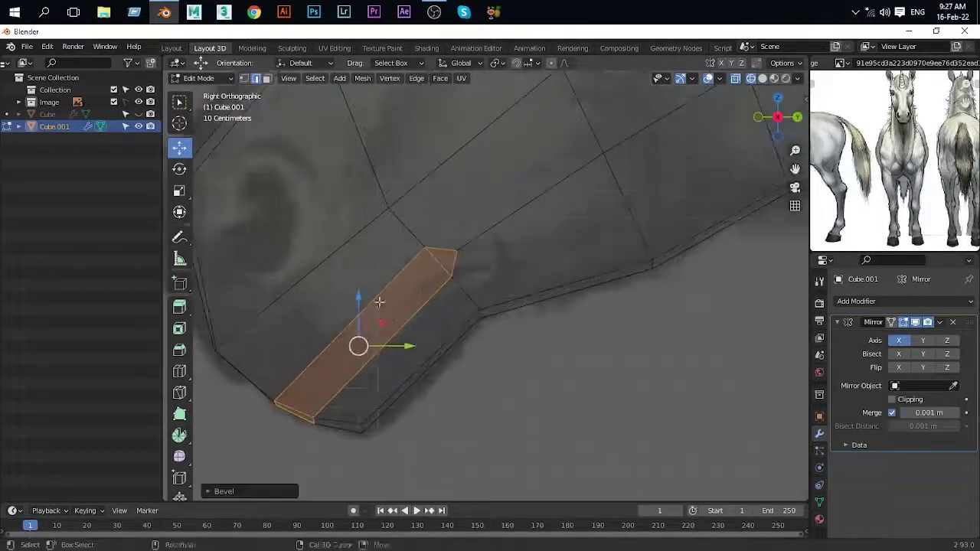
pyautogui.keyDown('shift'); pyautogui.moveTo(357, 343); pyautogui.dragTo(428, 261, button='middle'); pyautogui.keyUp('shift')
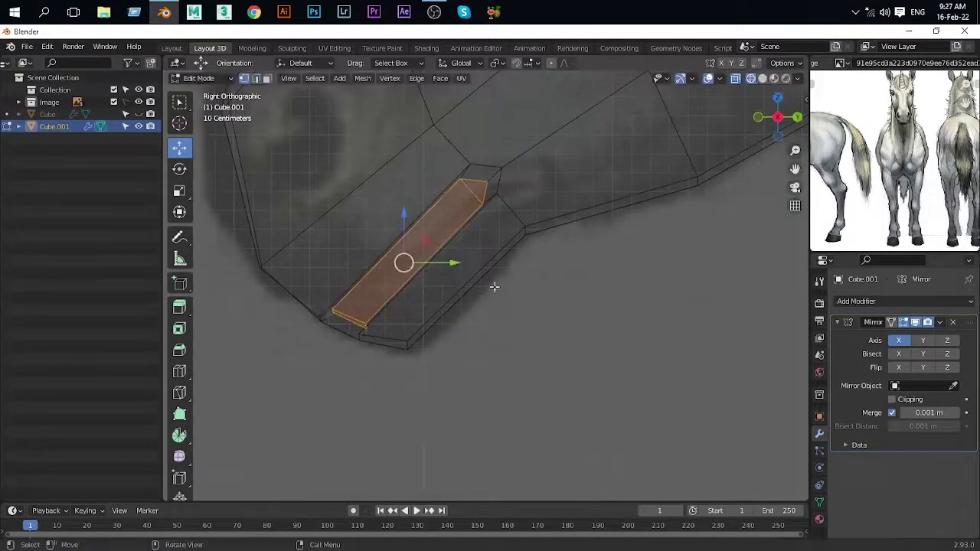
pyautogui.scroll(2, 495, 287)
pyautogui.press('g')
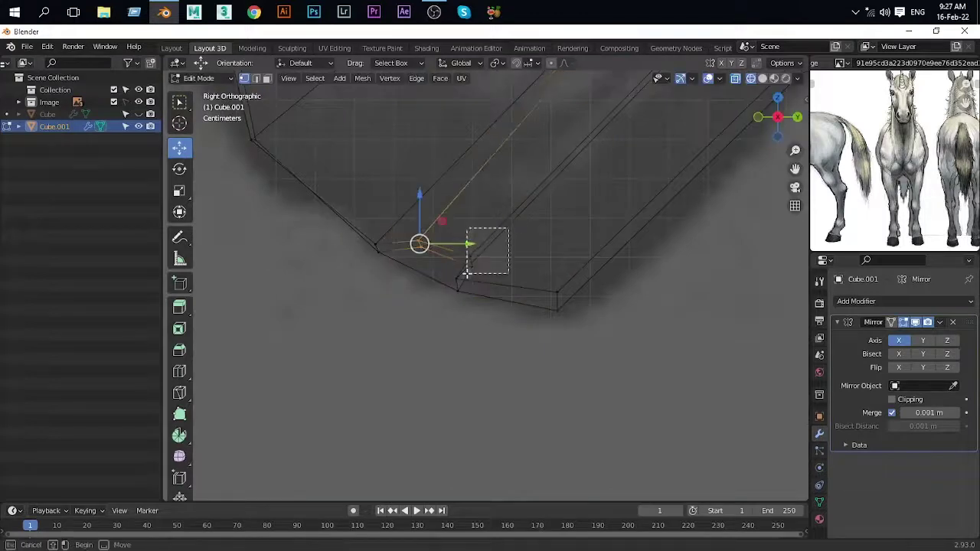
pyautogui.hotkey('alt', 'z')
pyautogui.moveTo(469, 273)
pyautogui.mouseDown(button='middle')
pyautogui.moveTo(591, 241)
pyautogui.moveTo(499, 271)
pyautogui.moveTo(557, 276)
pyautogui.moveTo(514, 330)
pyautogui.moveTo(509, 311)
pyautogui.moveTo(553, 304)
pyautogui.moveTo(494, 290)
pyautogui.moveTo(526, 218)
pyautogui.mouseUp(button='middle')
pyautogui.press('x')
pyautogui.click(502, 264)
# Step: Add a Subdivision Surface modifier to the head with Ctrl+1
pyautogui.press('Tab')
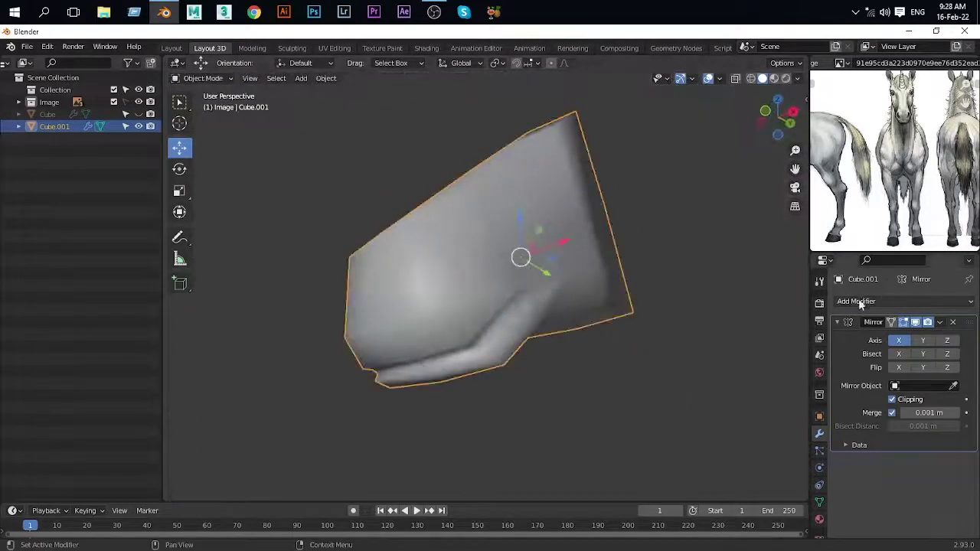
pyautogui.click(856, 301)
pyautogui.hotkey('ctrl', '1')
pyautogui.press('KP_3')
pyautogui.hotkey('alt', 'z')
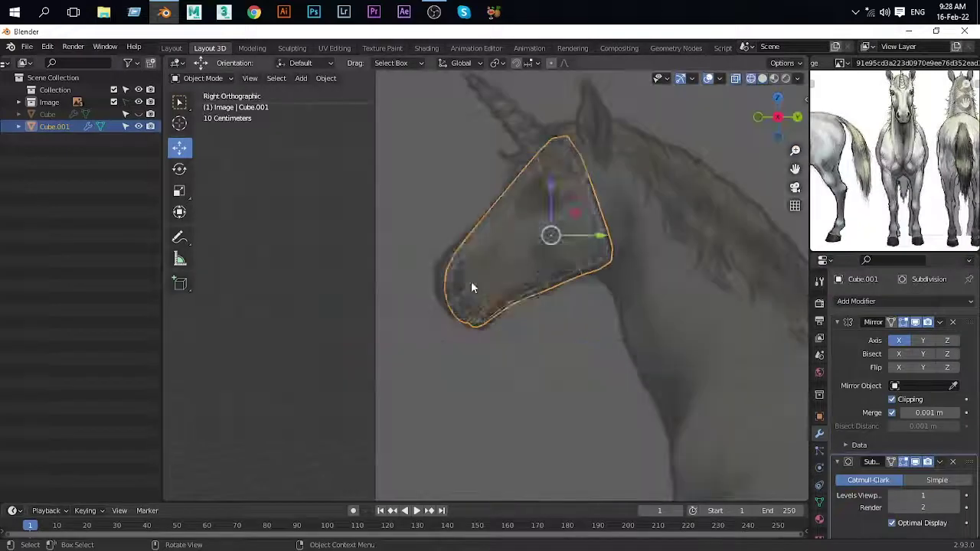
pyautogui.scroll(5, 459, 291)
# Step: Reposition the selected muzzle vertices to match the reference
pyautogui.press('Tab')
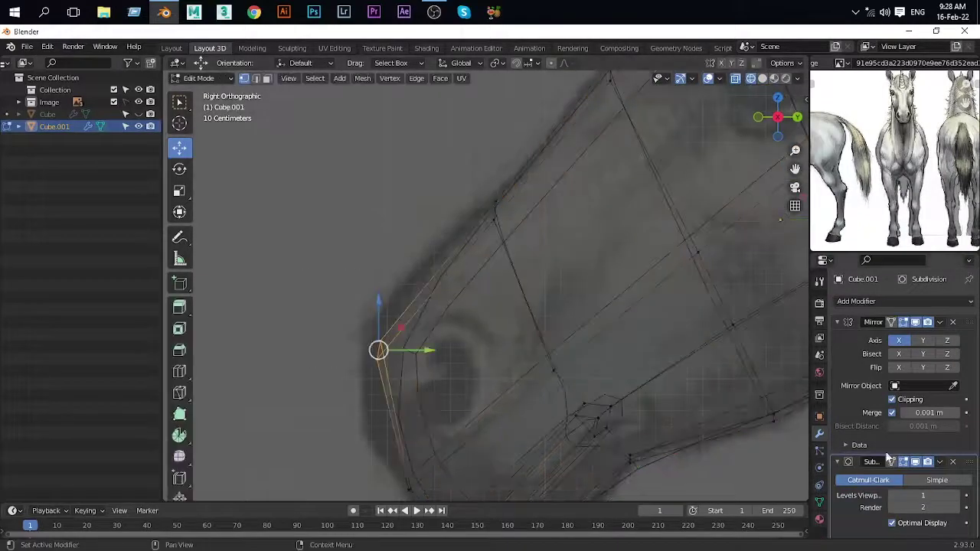
pyautogui.keyDown('shift'); pyautogui.moveTo(338, 330); pyautogui.dragTo(384, 296, button='middle'); pyautogui.keyUp('shift')
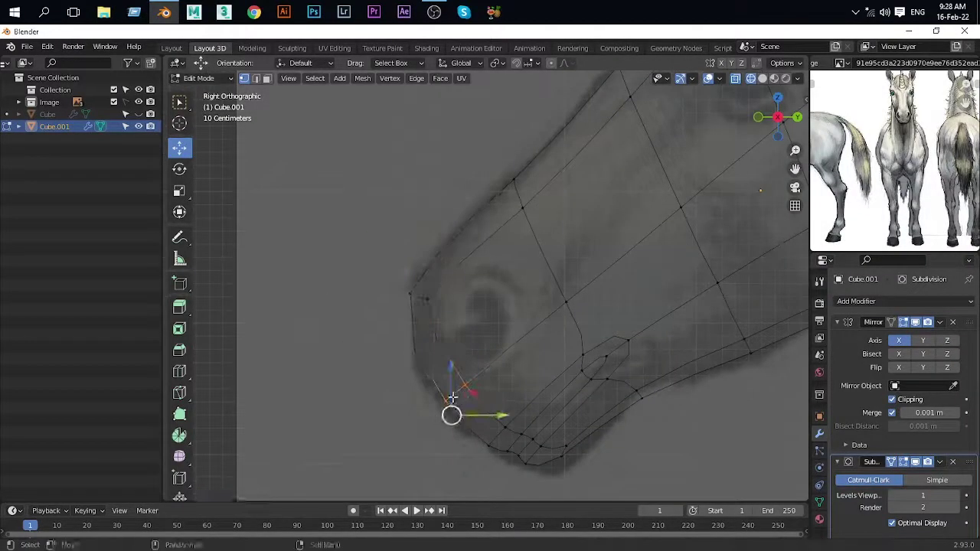
pyautogui.moveTo(453, 397); pyautogui.dragTo(428, 359)
pyautogui.moveTo(429, 360)
pyautogui.keyDown('shift'); pyautogui.mouseDown(button='middle')
pyautogui.moveTo(459, 355)
pyautogui.moveTo(551, 237)
pyautogui.mouseUp(button='middle'); pyautogui.keyUp('shift')
pyautogui.scroll(-2, 459, 354)
pyautogui.scroll(3, 489, 344)
pyautogui.scroll(2, 547, 191)
pyautogui.scroll(-5, 521, 252)
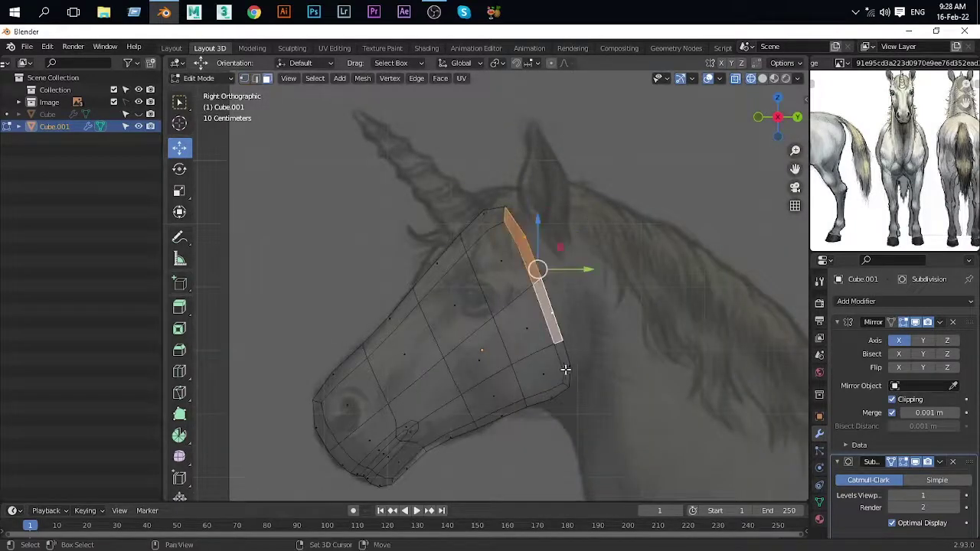
pyautogui.keyDown('alt'); pyautogui.moveTo(565, 370); pyautogui.dragTo(473, 264, button='middle'); pyautogui.keyUp('alt')
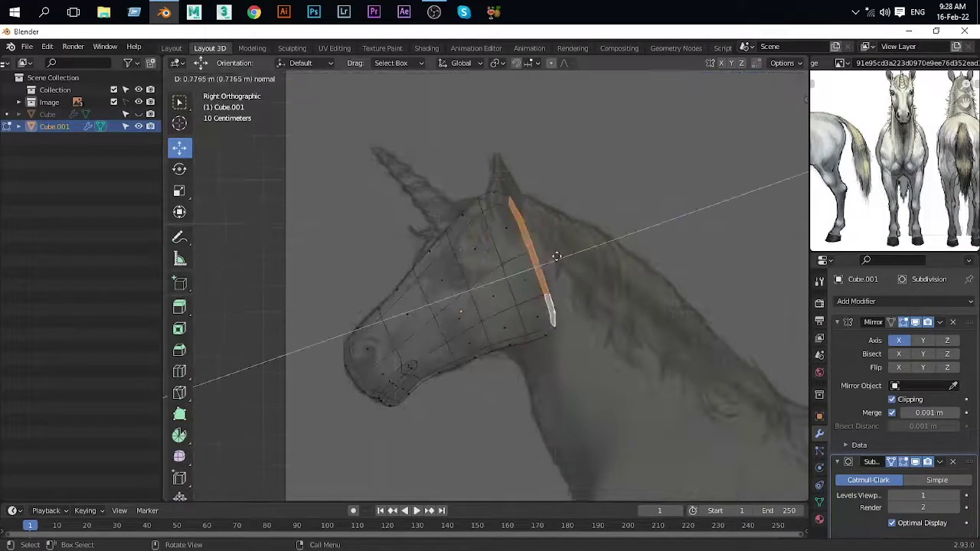
# Step: Cancel the stray strip extrusion and delete its faces
pyautogui.rightClick(557, 257)
pyautogui.press('x')
pyautogui.click(554, 254)
pyautogui.scroll(2, 489, 260)
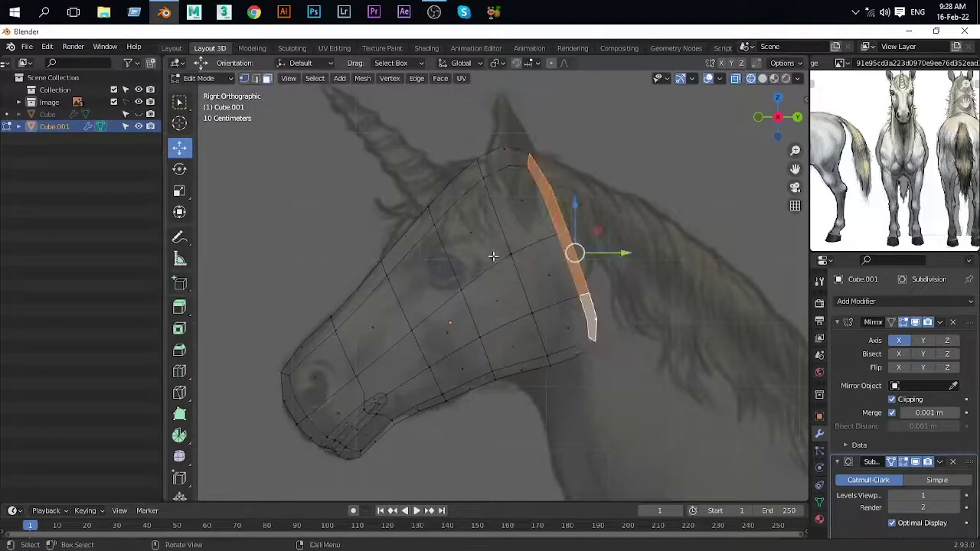
pyautogui.keyDown('shift'); pyautogui.moveTo(493, 257); pyautogui.dragTo(525, 268, button='middle'); pyautogui.keyUp('shift')
# Step: Box-select the vertices at the top of the head
pyautogui.moveTo(414, 253); pyautogui.dragTo(501, 337)
pyautogui.moveTo(436, 262)
pyautogui.keyDown('alt'); pyautogui.mouseDown(button='middle')
pyautogui.moveTo(390, 306)
pyautogui.moveTo(455, 139)
pyautogui.mouseUp(button='middle'); pyautogui.keyUp('alt')
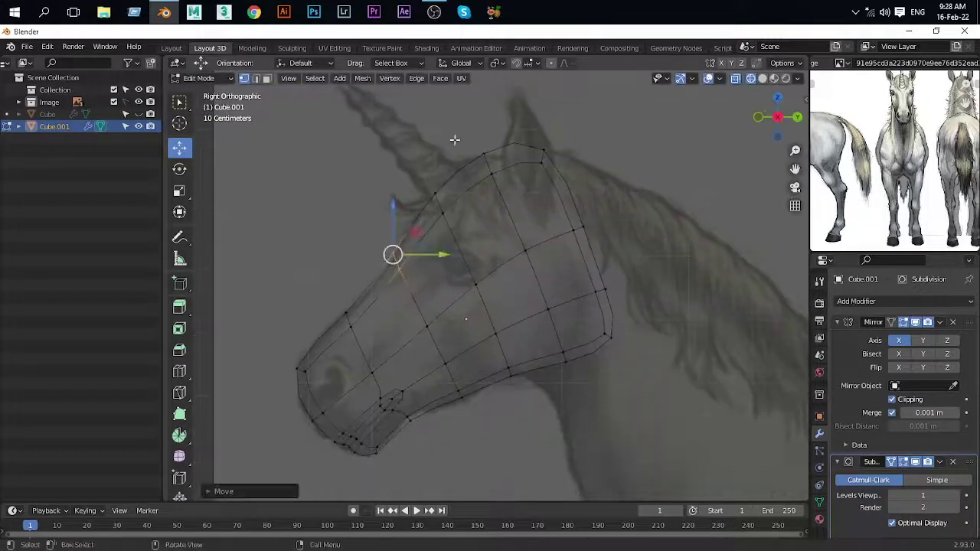
pyautogui.scroll(3, 471, 243)
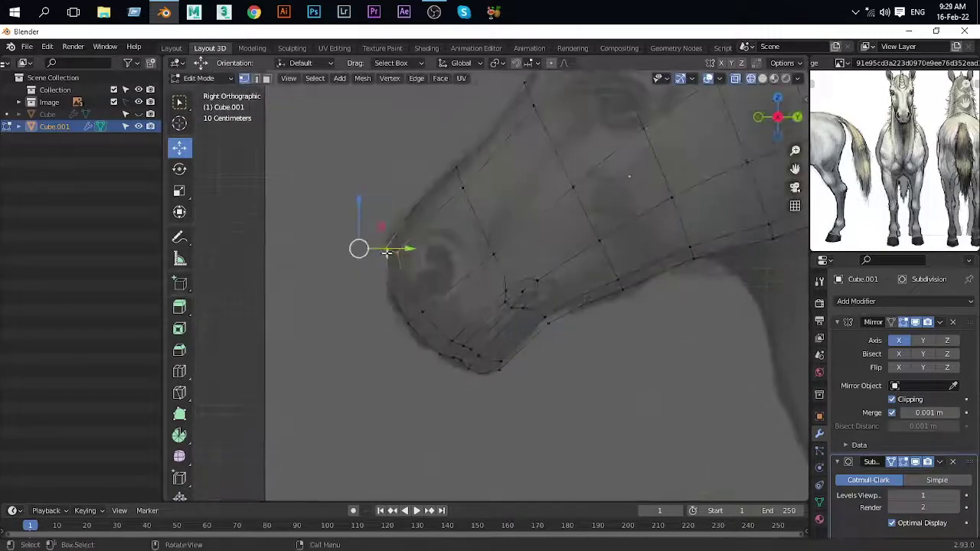
pyautogui.scroll(-4, 628, 312)
pyautogui.moveTo(629, 313)
pyautogui.mouseDown(button='middle')
pyautogui.moveTo(484, 294)
pyautogui.moveTo(687, 318)
pyautogui.moveTo(544, 273)
pyautogui.mouseUp(button='middle')
# Step: Check the smoothed head in Object Mode, then delete the selected edges and faces
pyautogui.press('Tab')
pyautogui.moveTo(487, 298)
pyautogui.mouseDown(button='middle')
pyautogui.moveTo(579, 306)
pyautogui.moveTo(615, 293)
pyautogui.moveTo(565, 324)
pyautogui.moveTo(436, 312)
pyautogui.moveTo(424, 360)
pyautogui.moveTo(361, 394)
pyautogui.mouseUp(button='middle')
pyautogui.hotkey('alt', 'z')
pyautogui.press('Tab')
pyautogui.press('x')
pyautogui.click(373, 435)
pyautogui.moveTo(373, 435); pyautogui.dragTo(436, 393, button='middle')
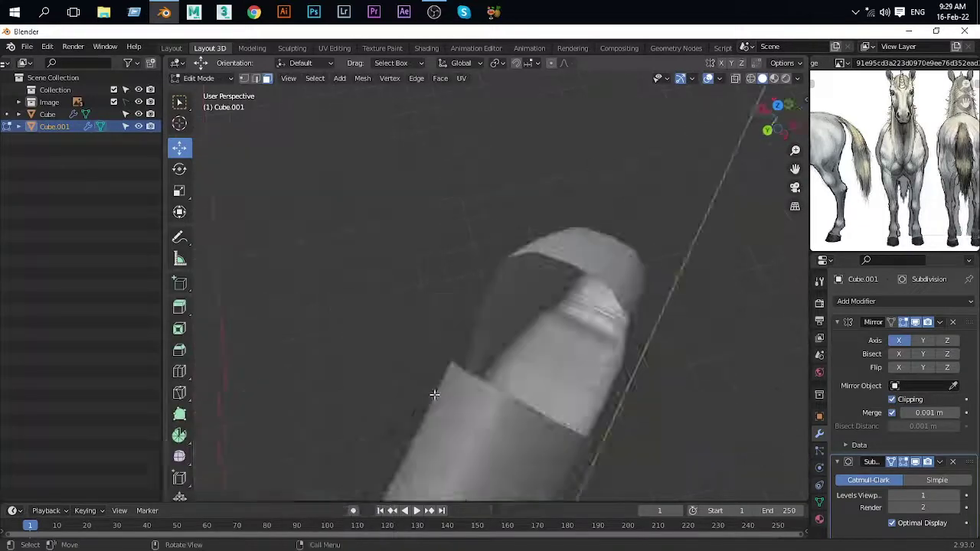
# Step: Move a vertex where the head meets the neck into place
pyautogui.press('KP_3')
pyautogui.hotkey('alt', 'z')
pyautogui.scroll(3, 504, 313)
pyautogui.scroll(-2, 504, 313)
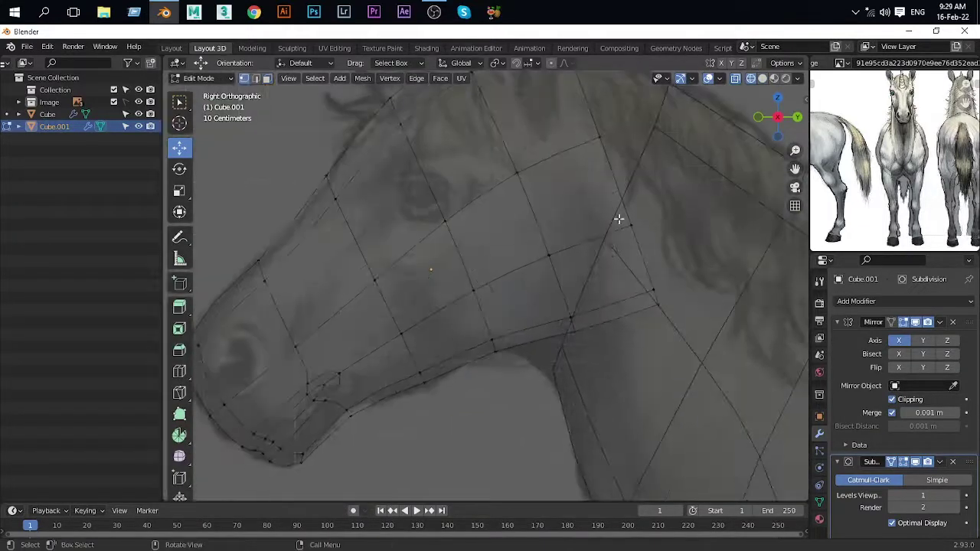
pyautogui.moveTo(619, 219)
pyautogui.keyDown('shift'); pyautogui.mouseDown(button='middle')
pyautogui.moveTo(552, 242)
pyautogui.moveTo(486, 229)
pyautogui.mouseUp(button='middle'); pyautogui.keyUp('shift')
pyautogui.click(462, 313)
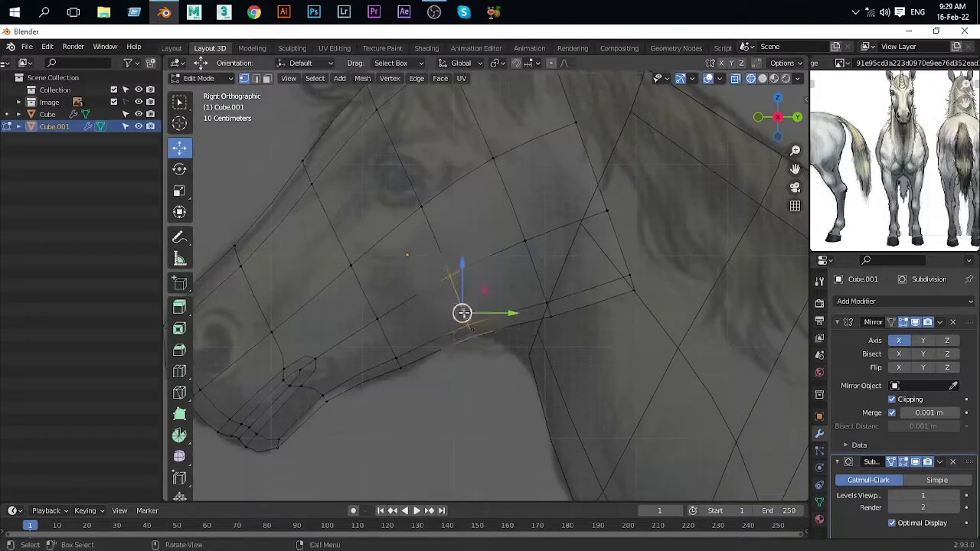
pyautogui.press('g')
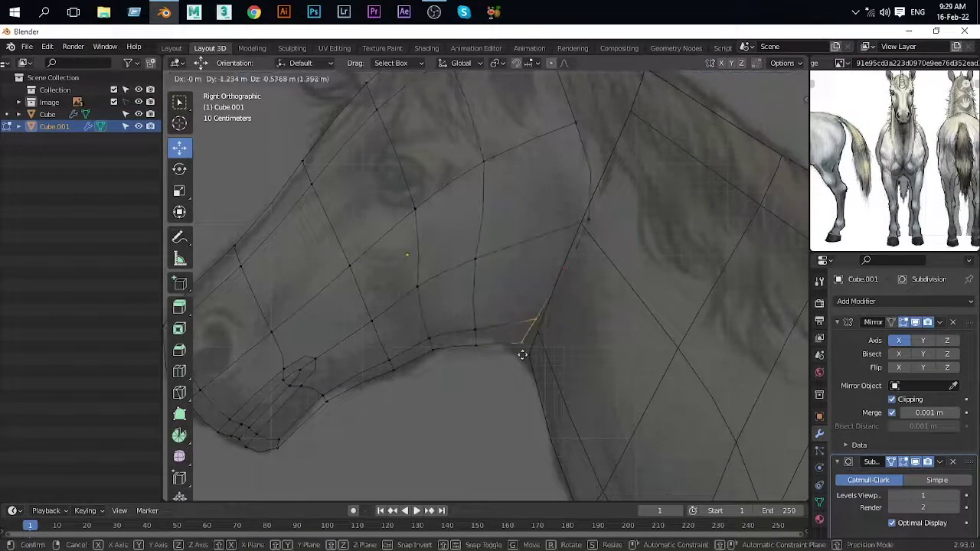
# Step: Adjust another vertex near the ear and mane, then return to Object Mode
pyautogui.keyDown('shift'); pyautogui.moveTo(604, 242); pyautogui.dragTo(553, 261, button='middle'); pyautogui.keyUp('shift')
pyautogui.press('g')
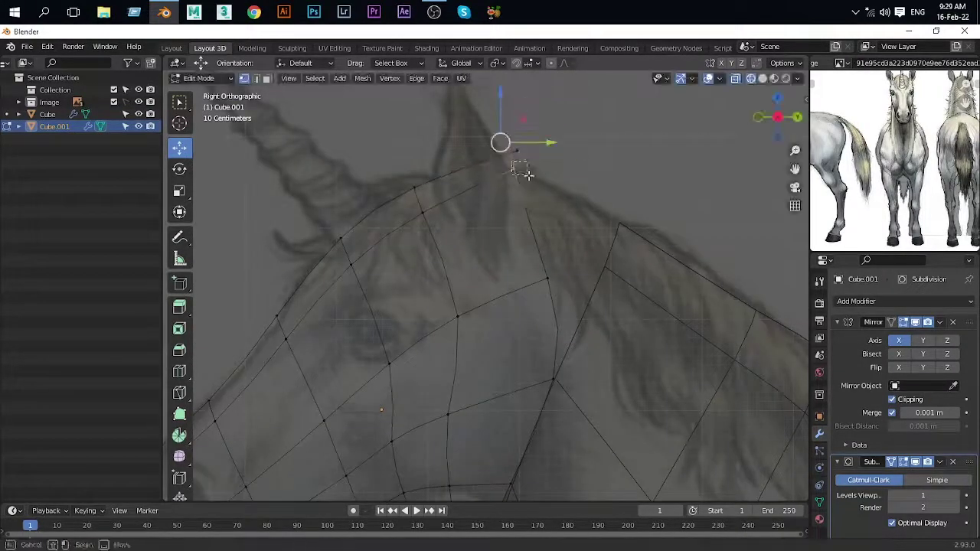
pyautogui.scroll(-2, 552, 301)
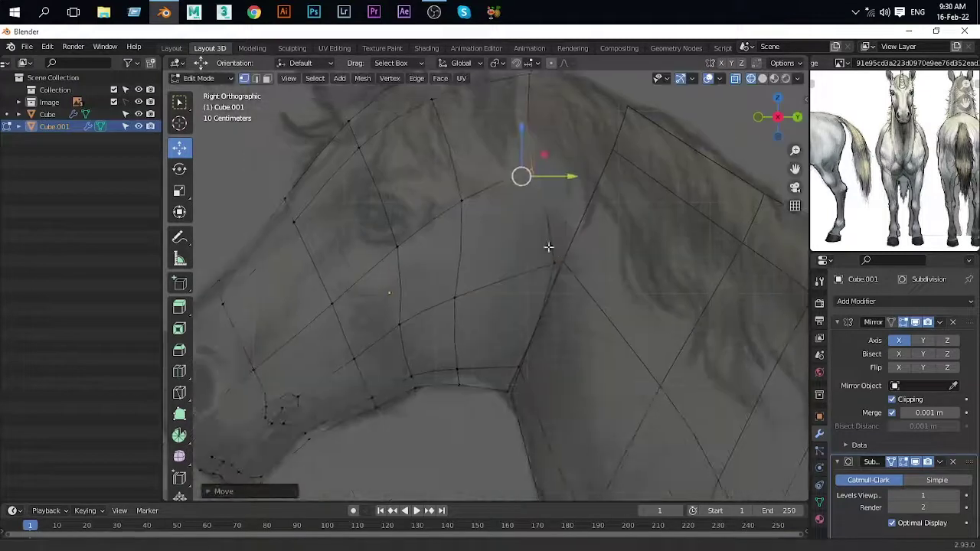
pyautogui.hotkey('alt', 'z')
pyautogui.press('Tab')
pyautogui.moveTo(575, 171); pyautogui.dragTo(506, 202, button='middle')
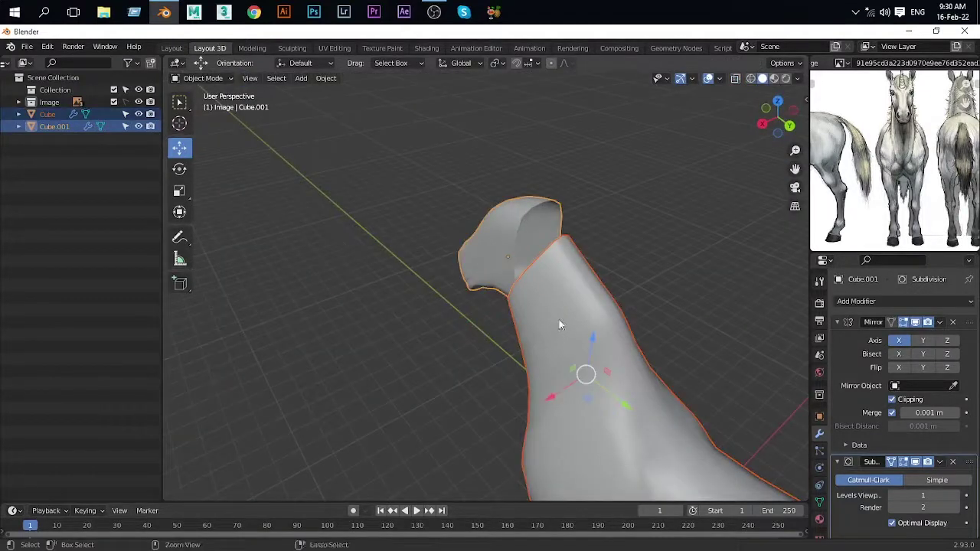
# Step: Remove the head's Mirror and Subdivision modifiers and join it into the body Cube
pyautogui.click(525, 250)
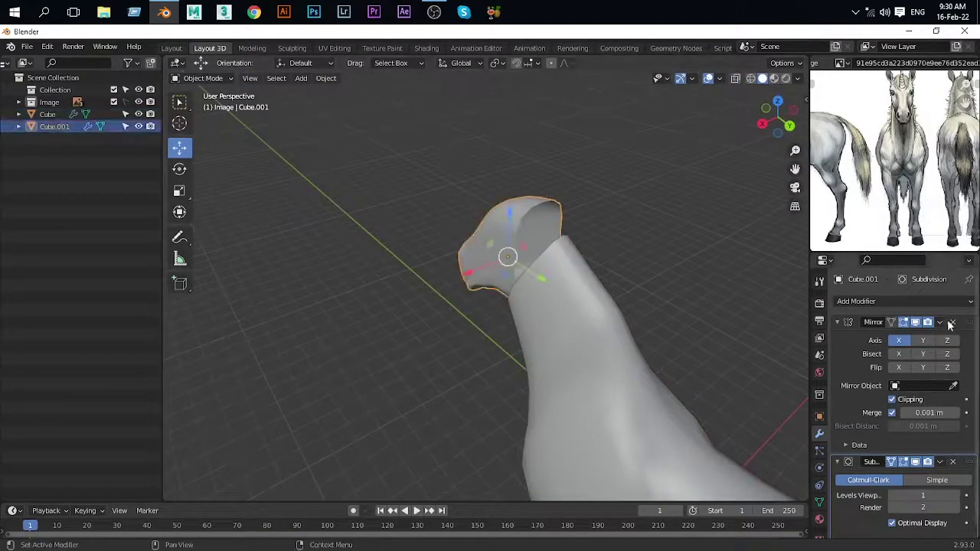
pyautogui.click(953, 322)
pyautogui.click(953, 323)
pyautogui.click(567, 307)
pyautogui.keyDown('shift'); pyautogui.click(503, 243); pyautogui.keyUp('shift')
pyautogui.keyDown('shift'); pyautogui.click(559, 310); pyautogui.keyUp('shift')
pyautogui.hotkey('ctrl', 'j')
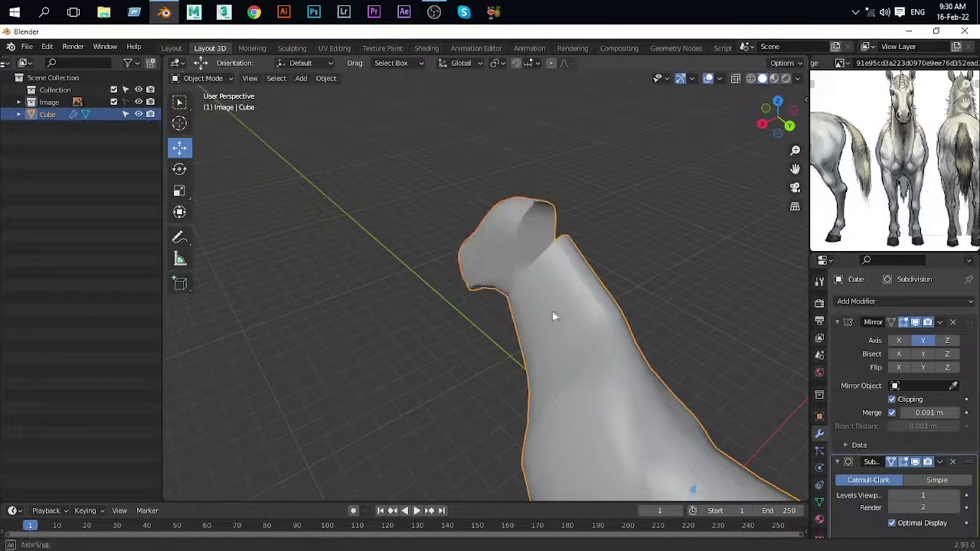
# Step: Pull the selected neck vertices up toward the head in Edit Mode
pyautogui.press('Tab')
pyautogui.scroll(-3, 555, 316)
pyautogui.press('KP_3')
pyautogui.scroll(3, 555, 232)
pyautogui.hotkey('alt', 'z')
pyautogui.scroll(3, 512, 305)
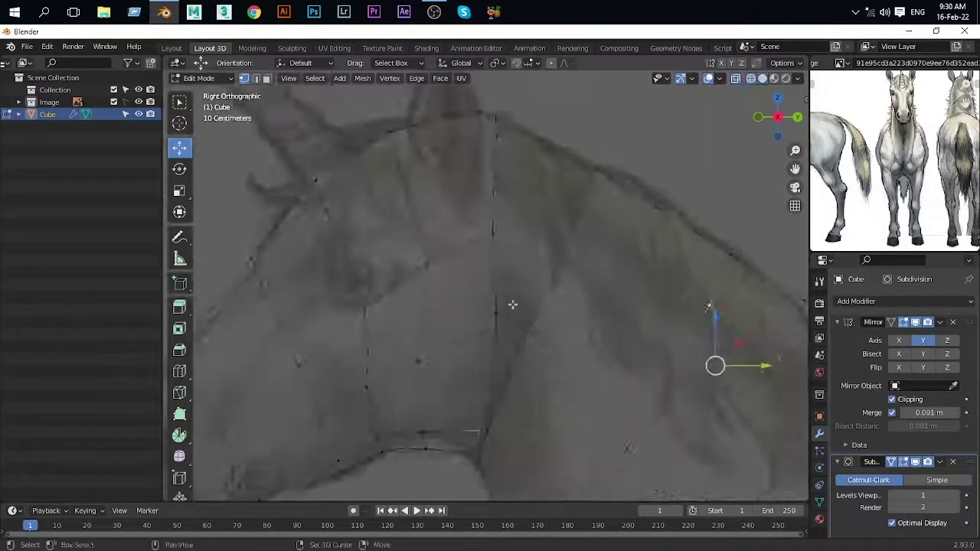
pyautogui.scroll(3, 512, 305)
pyautogui.scroll(2, 459, 258)
pyautogui.hotkey('alt', 'z')
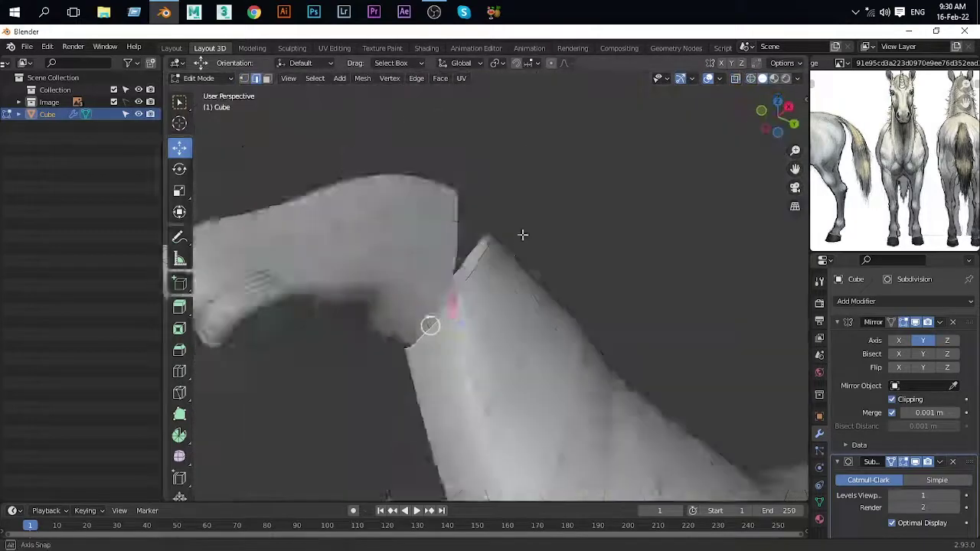
pyautogui.moveTo(445, 304)
pyautogui.mouseDown(button='middle')
pyautogui.moveTo(358, 282)
pyautogui.moveTo(395, 230)
pyautogui.moveTo(412, 247)
pyautogui.moveTo(406, 281)
pyautogui.moveTo(431, 265)
pyautogui.moveTo(443, 274)
pyautogui.moveTo(441, 298)
pyautogui.moveTo(365, 317)
pyautogui.mouseUp(button='middle')
pyautogui.press('g')
pyautogui.moveTo(442, 303)
pyautogui.mouseDown(button='middle')
pyautogui.moveTo(457, 196)
pyautogui.moveTo(469, 208)
pyautogui.mouseUp(button='middle')
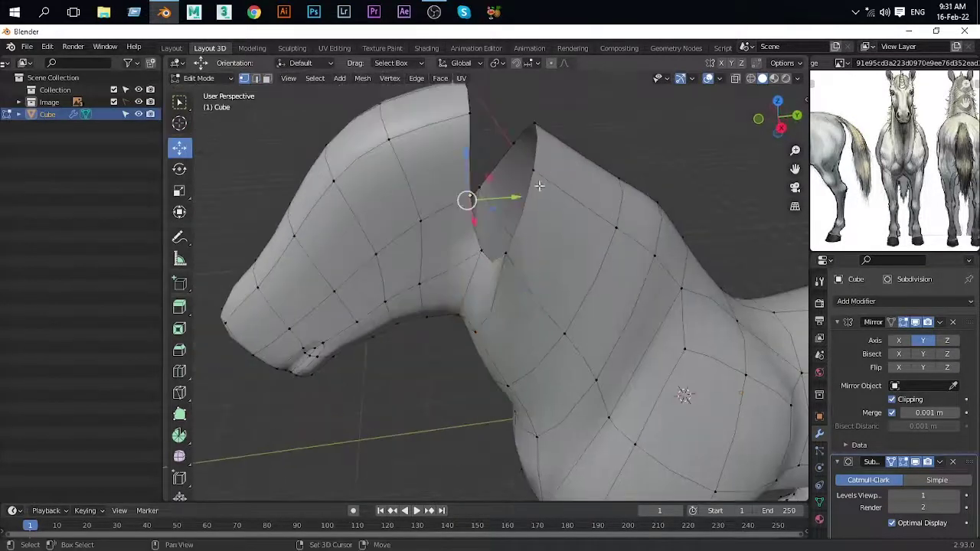
pyautogui.moveTo(472, 255); pyautogui.dragTo(481, 203, button='middle')
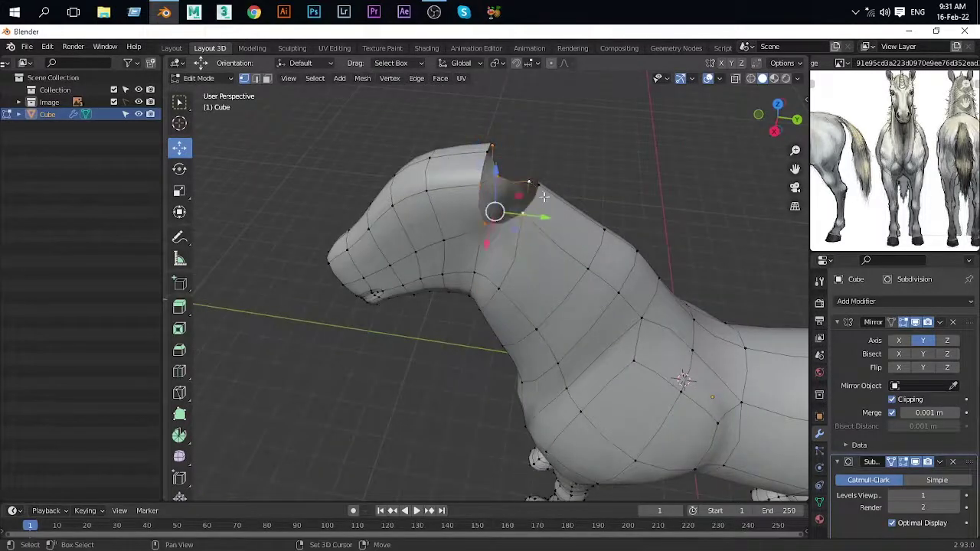
pyautogui.moveTo(520, 230)
pyautogui.mouseDown(button='middle')
pyautogui.moveTo(535, 205)
pyautogui.moveTo(478, 238)
pyautogui.mouseUp(button='middle')
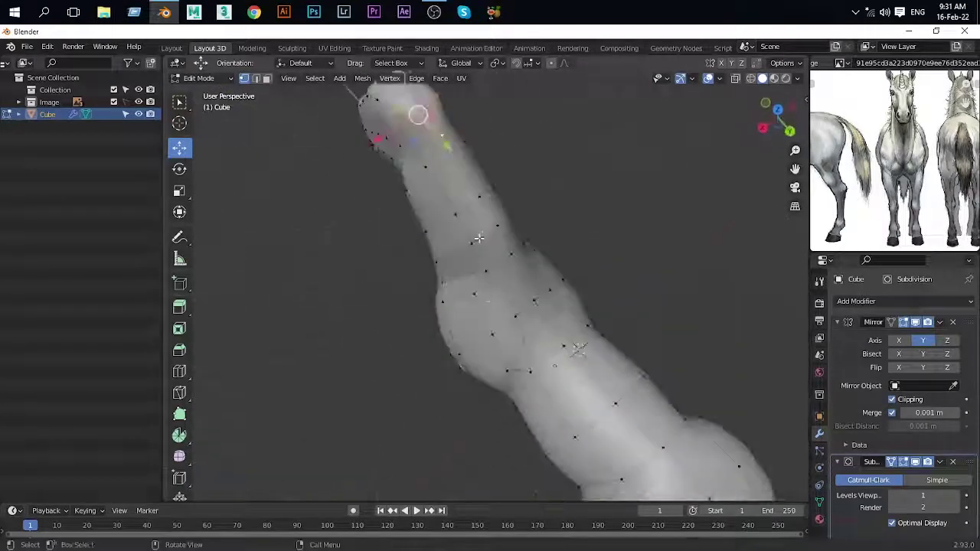
# Step: Add a loop cut and knife new edges across the neck
pyautogui.hotkey('ctrl', 'r')
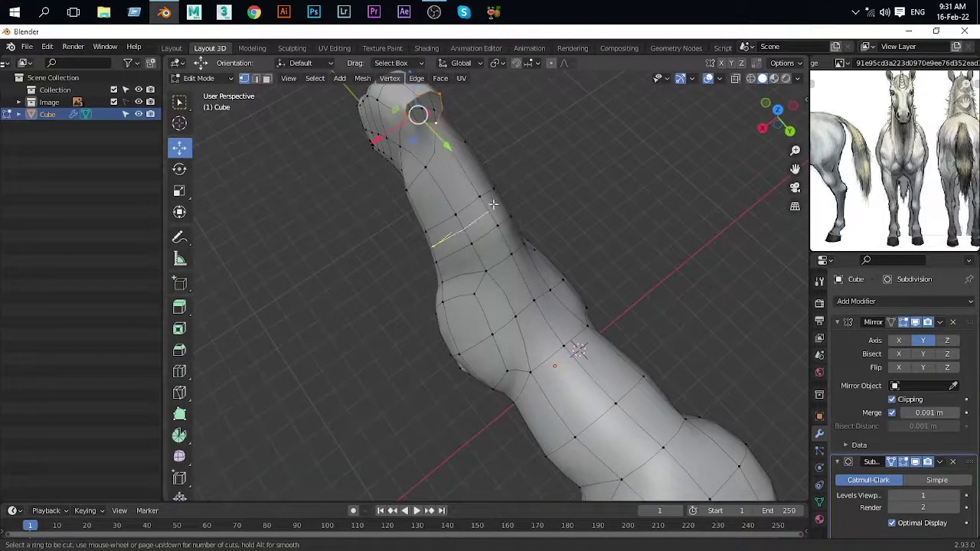
pyautogui.moveTo(494, 204)
pyautogui.mouseDown(button='middle')
pyautogui.moveTo(436, 332)
pyautogui.moveTo(410, 188)
pyautogui.mouseUp(button='middle')
pyautogui.press('k')
pyautogui.moveTo(559, 352); pyautogui.dragTo(463, 210, button='middle')
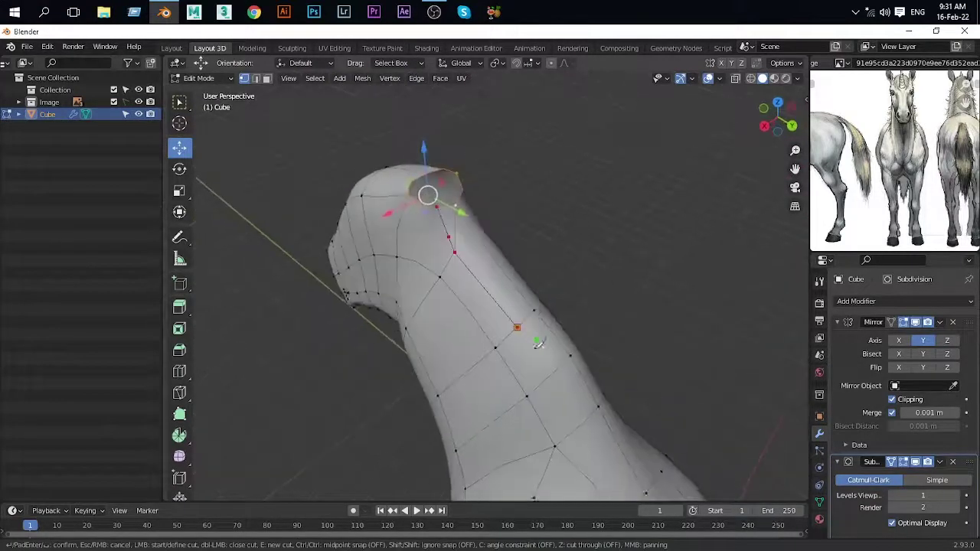
pyautogui.press('Return')
pyautogui.moveTo(515, 299); pyautogui.dragTo(394, 246, button='middle')
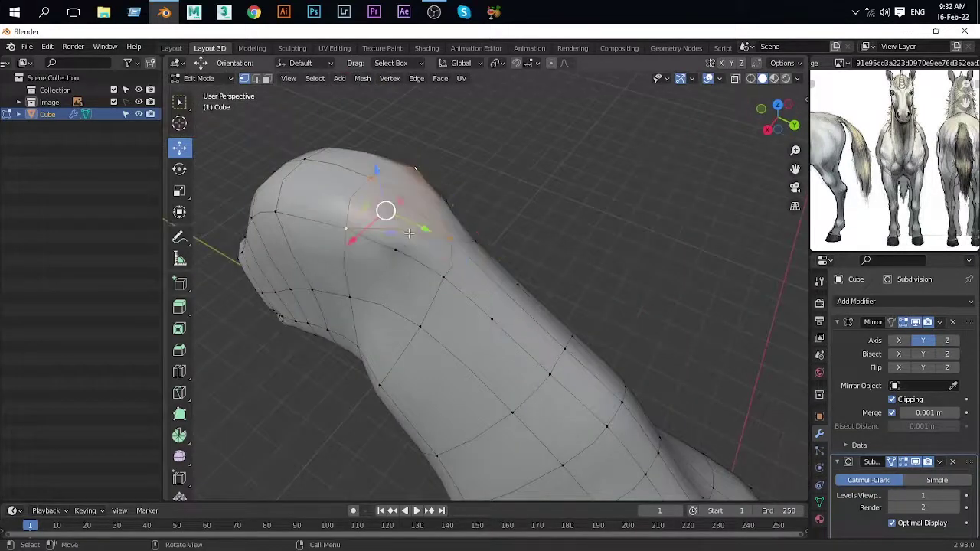
pyautogui.moveTo(409, 233); pyautogui.dragTo(449, 239, button='middle')
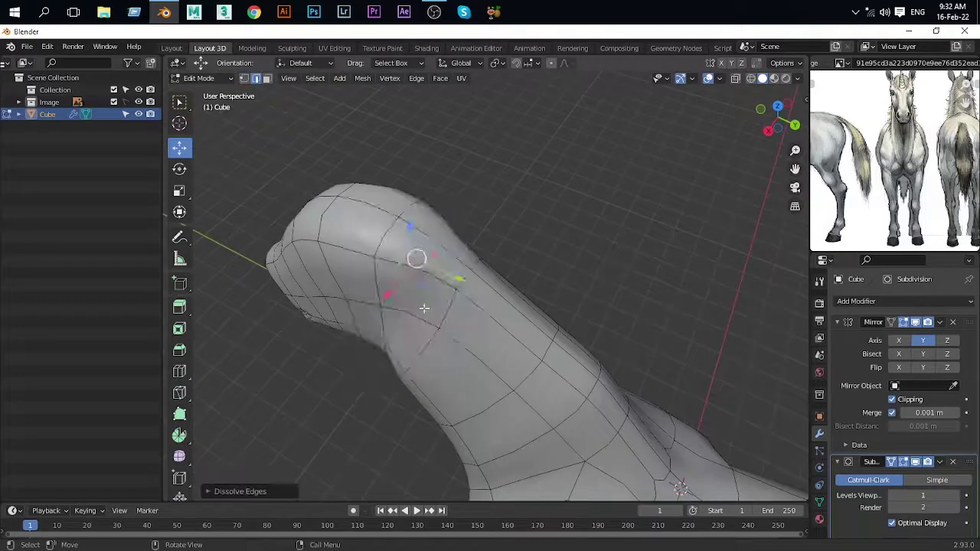
pyautogui.moveTo(425, 309)
pyautogui.keyDown('alt'); pyautogui.mouseDown(button='middle')
pyautogui.moveTo(412, 236)
pyautogui.moveTo(497, 191)
pyautogui.moveTo(590, 223)
pyautogui.moveTo(537, 203)
pyautogui.mouseUp(button='middle'); pyautogui.keyUp('alt')
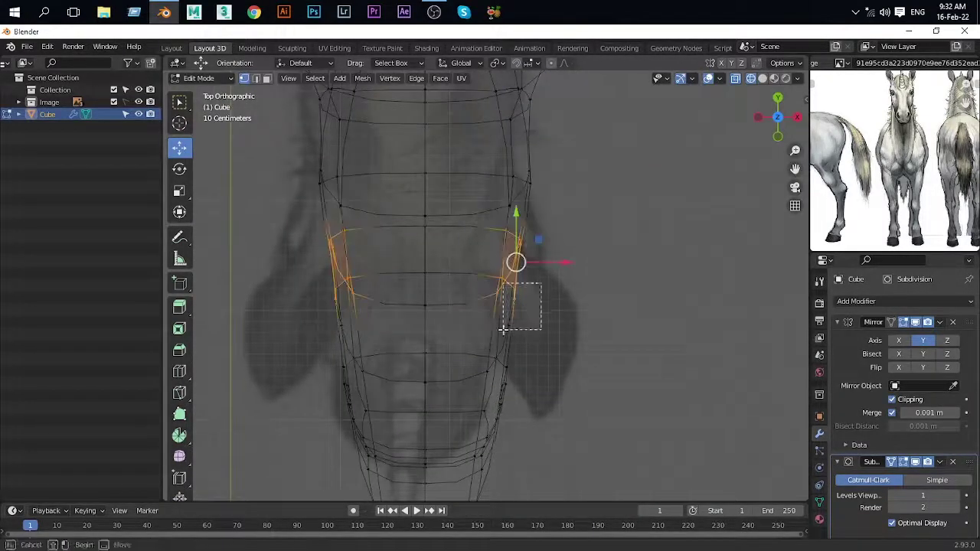
pyautogui.moveTo(570, 253); pyautogui.dragTo(571, 230, button='middle')
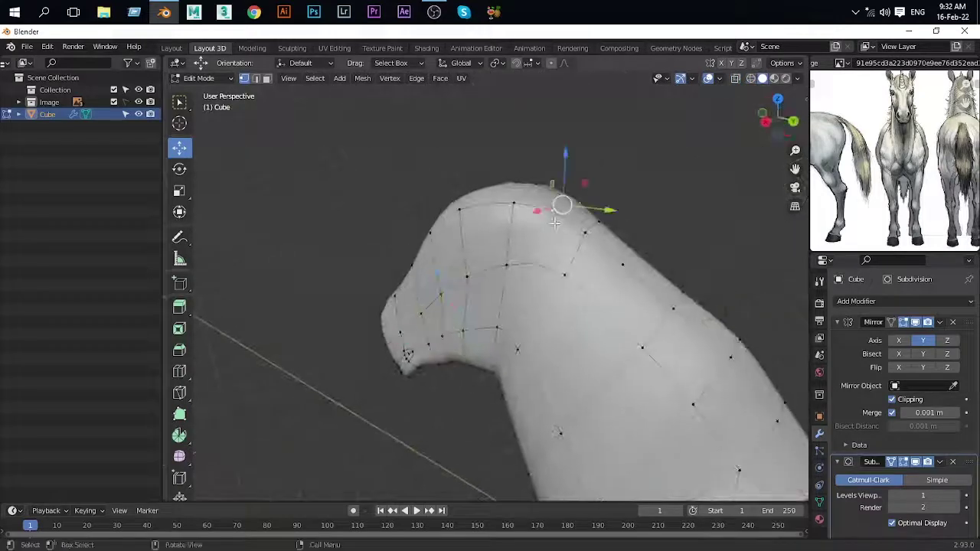
# Step: Dissolve the selected extra vertices without leaving holes
pyautogui.press('x')
pyautogui.click(546, 218)
pyautogui.moveTo(372, 288); pyautogui.dragTo(602, 225, button='middle')
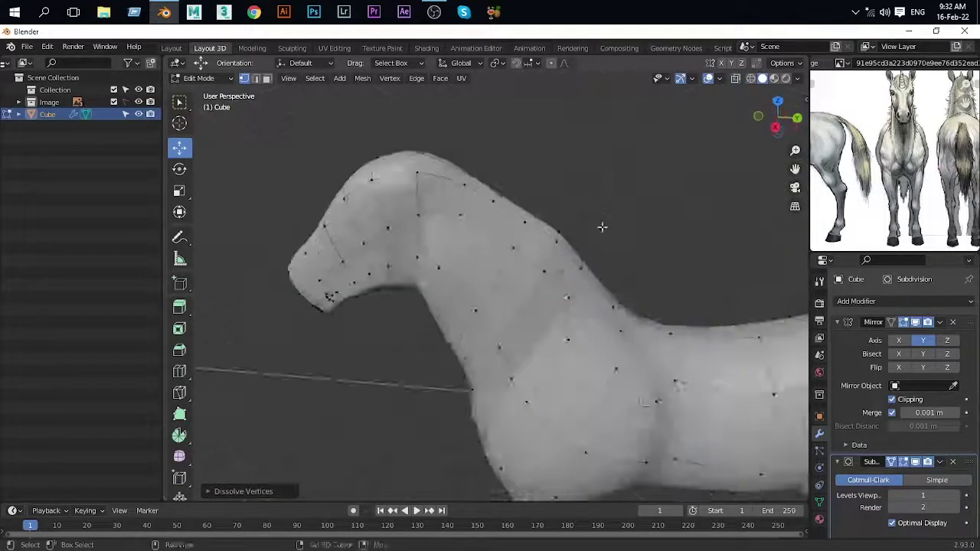
pyautogui.scroll(3, 445, 260)
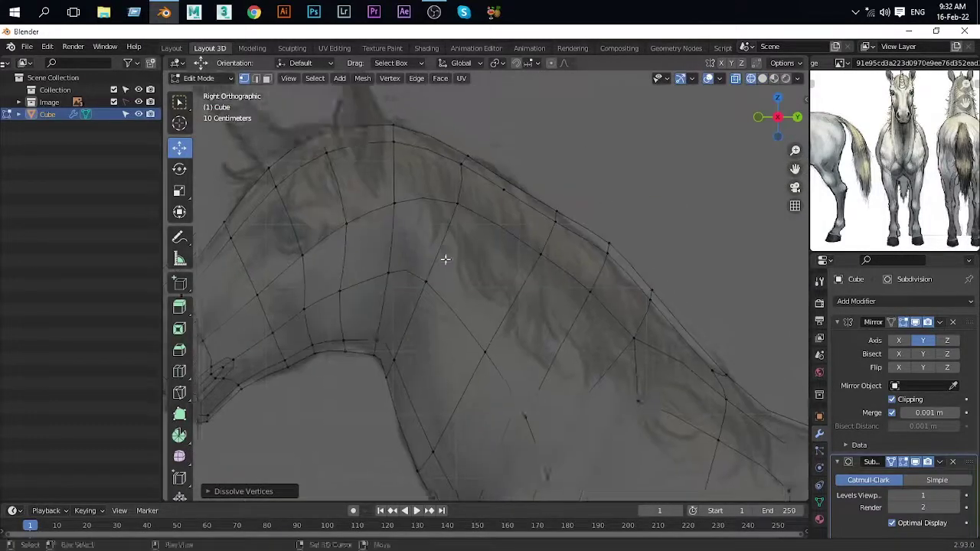
pyautogui.keyDown('shift'); pyautogui.moveTo(445, 260); pyautogui.dragTo(414, 180, button='middle'); pyautogui.keyUp('shift')
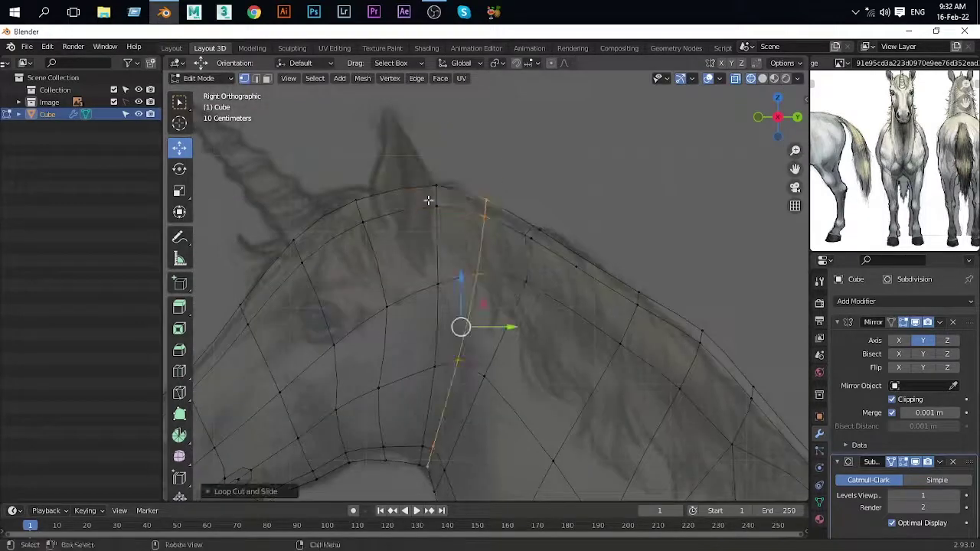
pyautogui.scroll(-3, 387, 350)
pyautogui.scroll(4, 418, 307)
pyautogui.keyDown('shift'); pyautogui.moveTo(418, 307); pyautogui.dragTo(395, 212, button='middle'); pyautogui.keyUp('shift')
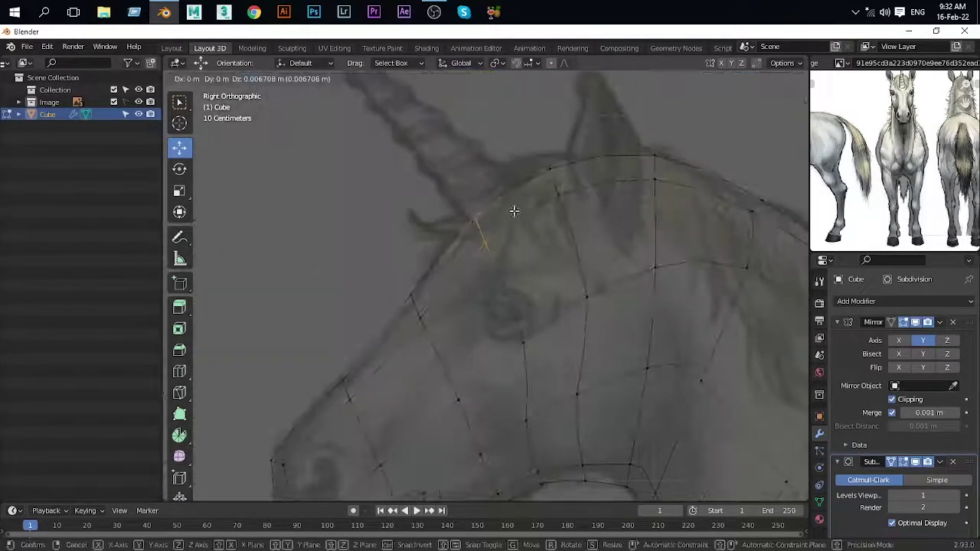
pyautogui.press('KP_1')
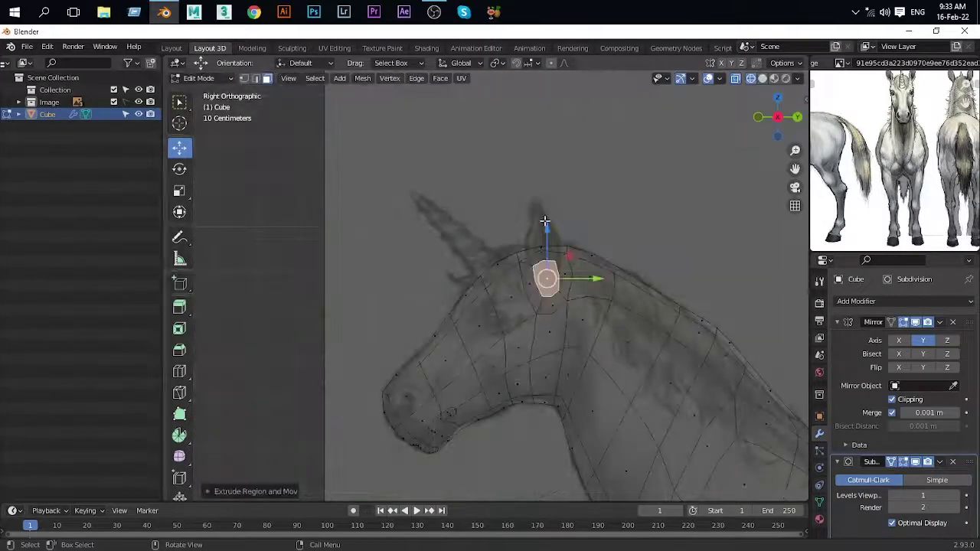
# Step: Raise the ear from the top of the head and position its edges
pyautogui.press('KP_1')
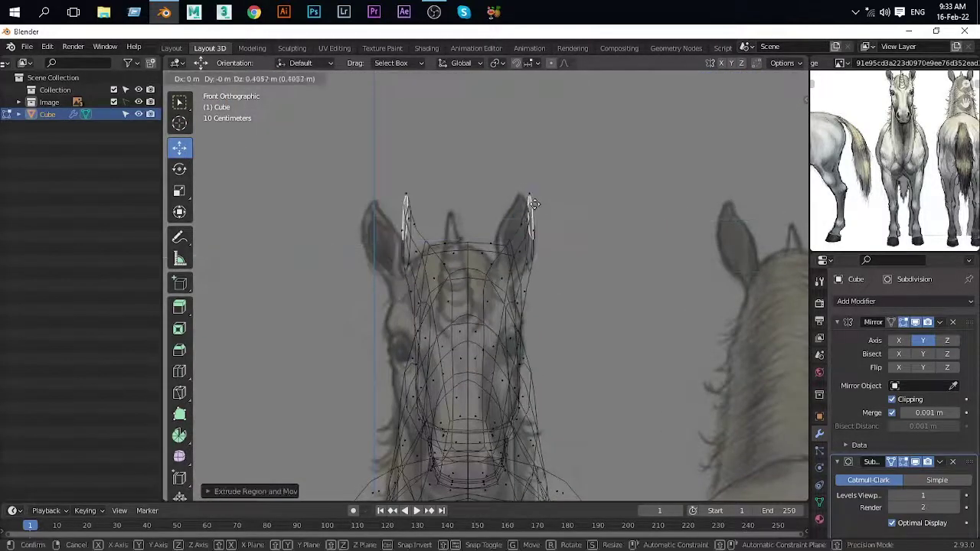
pyautogui.click(534, 204)
pyautogui.scroll(4, 536, 199)
pyautogui.press('g')
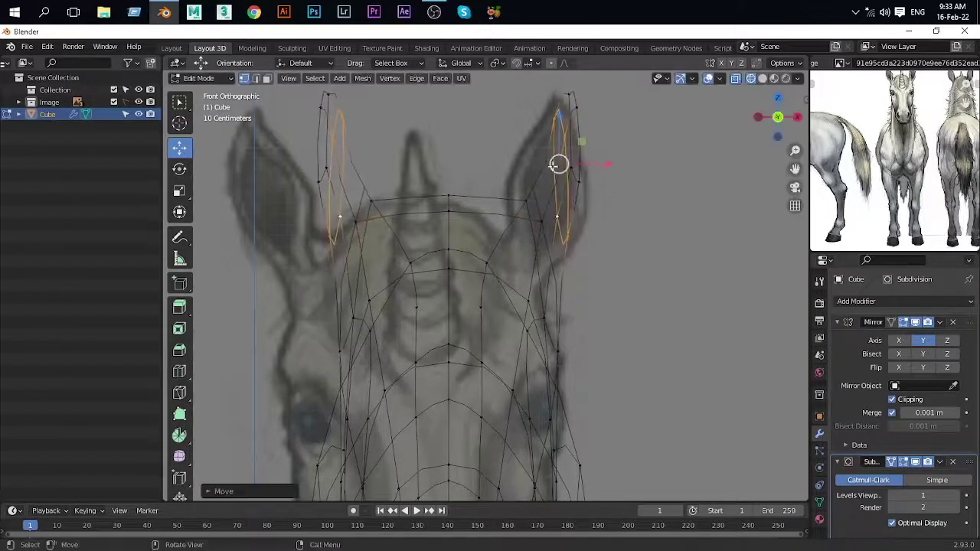
pyautogui.hotkey('alt', 'z')
pyautogui.moveTo(559, 153)
pyautogui.mouseDown(button='middle')
pyautogui.moveTo(576, 243)
pyautogui.moveTo(622, 338)
pyautogui.mouseUp(button='middle')
# Step: Select a face on the inner side of the ear in face select mode
pyautogui.press('3')
pyautogui.click(585, 330)
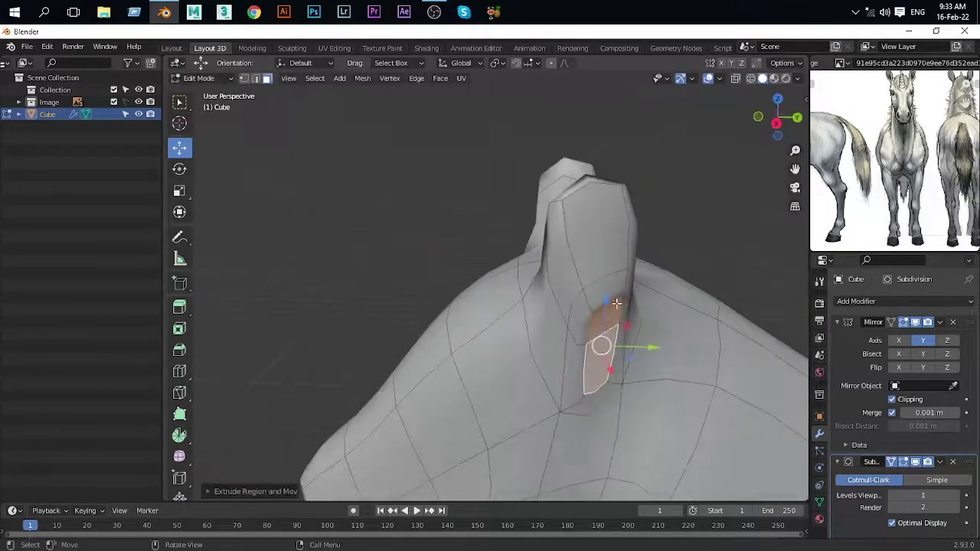
pyautogui.hotkey('alt', 'z')
pyautogui.press('`')
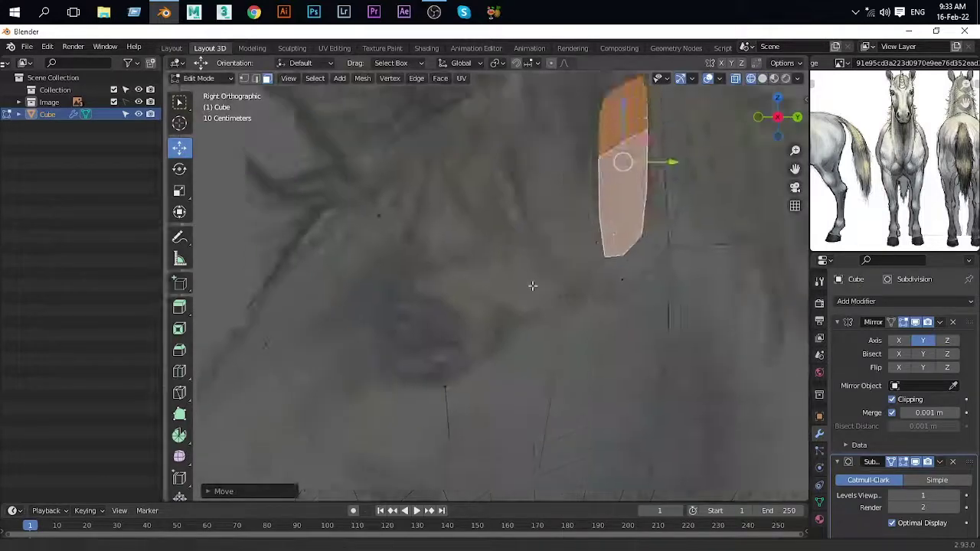
pyautogui.scroll(-3, 532, 286)
pyautogui.hotkey('alt', 'z')
pyautogui.moveTo(580, 232)
pyautogui.mouseDown(button='middle')
pyautogui.moveTo(438, 278)
pyautogui.moveTo(602, 296)
pyautogui.mouseUp(button='middle')
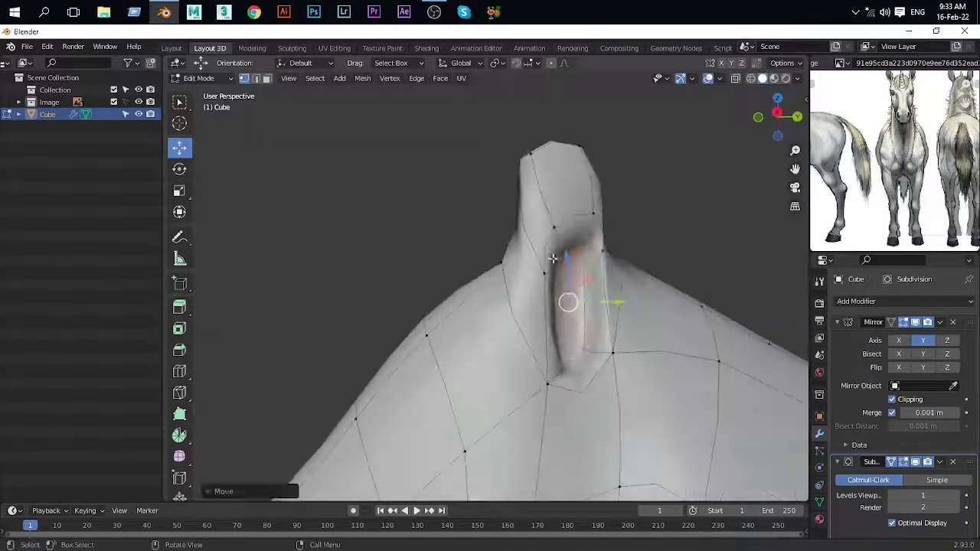
pyautogui.hotkey('alt', 'z')
pyautogui.moveTo(556, 231)
pyautogui.mouseDown(button='middle')
pyautogui.moveTo(536, 252)
pyautogui.moveTo(424, 271)
pyautogui.moveTo(444, 295)
pyautogui.moveTo(542, 184)
pyautogui.mouseUp(button='middle')
pyautogui.hotkey('alt', 'z')
# Step: Move the ear tip vertices sideways along X to shape a pointed ear
pyautogui.click(542, 184)
pyautogui.moveTo(574, 145); pyautogui.dragTo(526, 202)
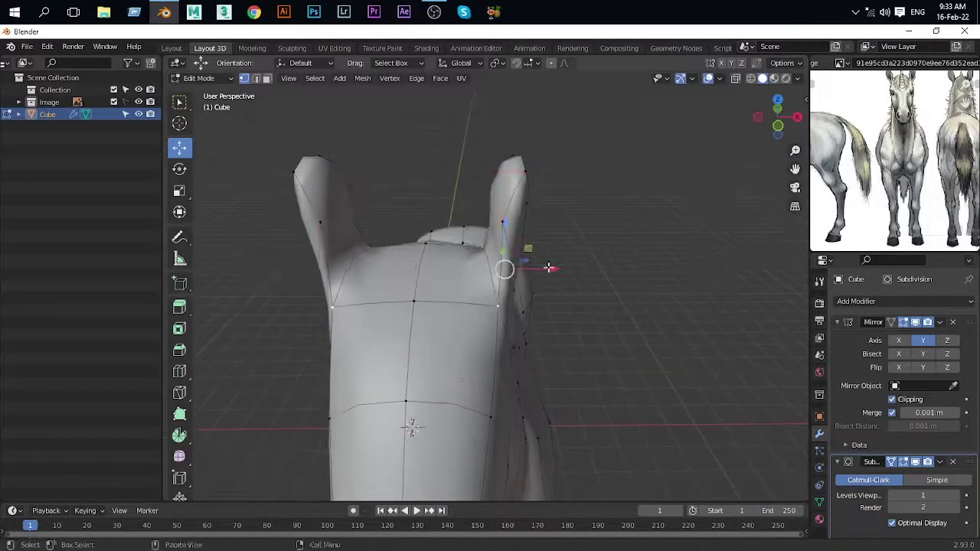
pyautogui.moveTo(549, 267)
pyautogui.mouseDown(button='middle')
pyautogui.moveTo(553, 254)
pyautogui.moveTo(435, 144)
pyautogui.mouseUp(button='middle')
pyautogui.scroll(5, 548, 261)
pyautogui.press('KP_3')
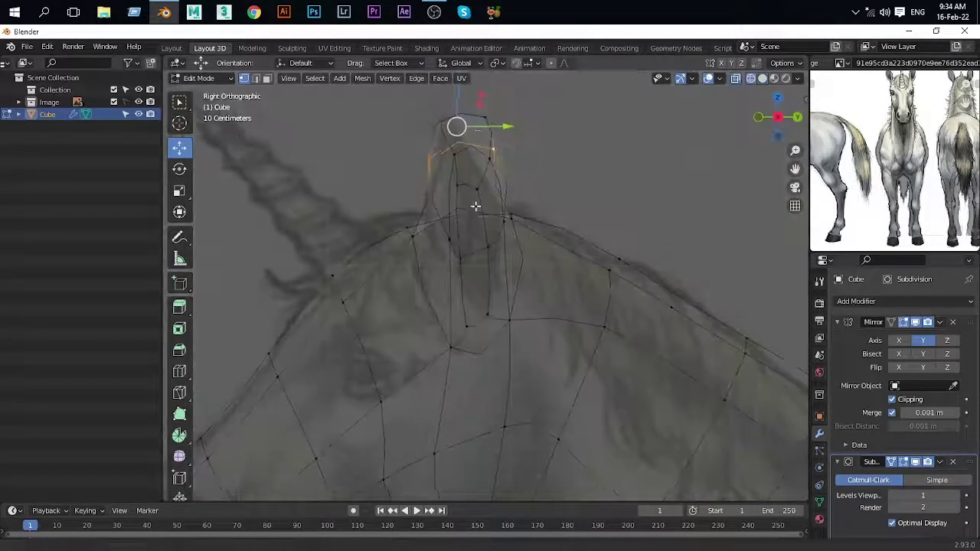
pyautogui.moveTo(475, 201); pyautogui.dragTo(511, 236, button='middle')
pyautogui.press('g')
pyautogui.press('x')
pyautogui.click(434, 249)
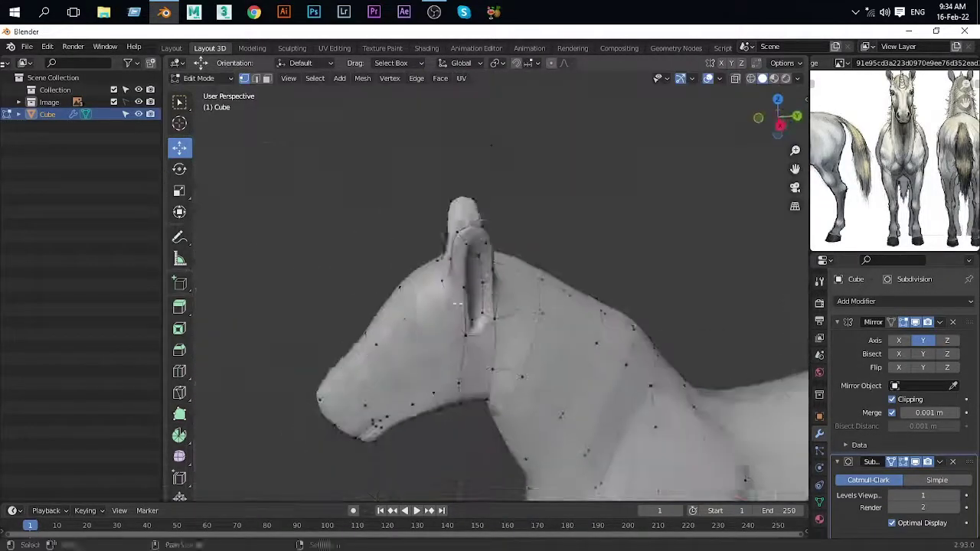
pyautogui.moveTo(433, 249)
pyautogui.mouseDown(button='middle')
pyautogui.moveTo(572, 230)
pyautogui.moveTo(501, 245)
pyautogui.moveTo(535, 251)
pyautogui.moveTo(536, 270)
pyautogui.mouseUp(button='middle')
pyautogui.click(553, 241)
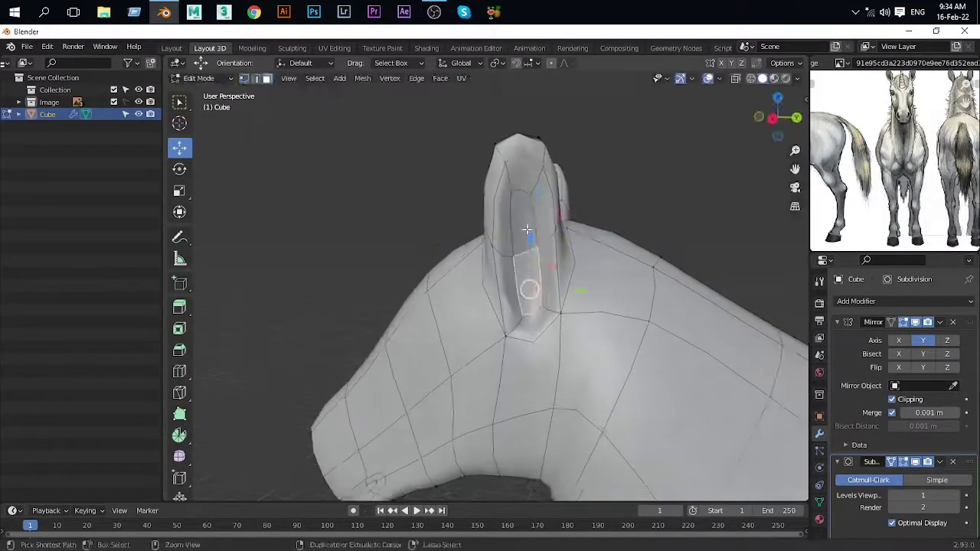
# Step: Extrude the inner ear face to form the hollow
pyautogui.press('e')
pyautogui.click(516, 235)
pyautogui.moveTo(516, 236); pyautogui.dragTo(519, 233, button='middle')
pyautogui.click(477, 258)
pyautogui.moveTo(477, 258)
pyautogui.mouseDown(button='middle')
pyautogui.moveTo(432, 241)
pyautogui.moveTo(505, 272)
pyautogui.moveTo(499, 263)
pyautogui.moveTo(517, 253)
pyautogui.moveTo(475, 247)
pyautogui.moveTo(496, 274)
pyautogui.mouseUp(button='middle')
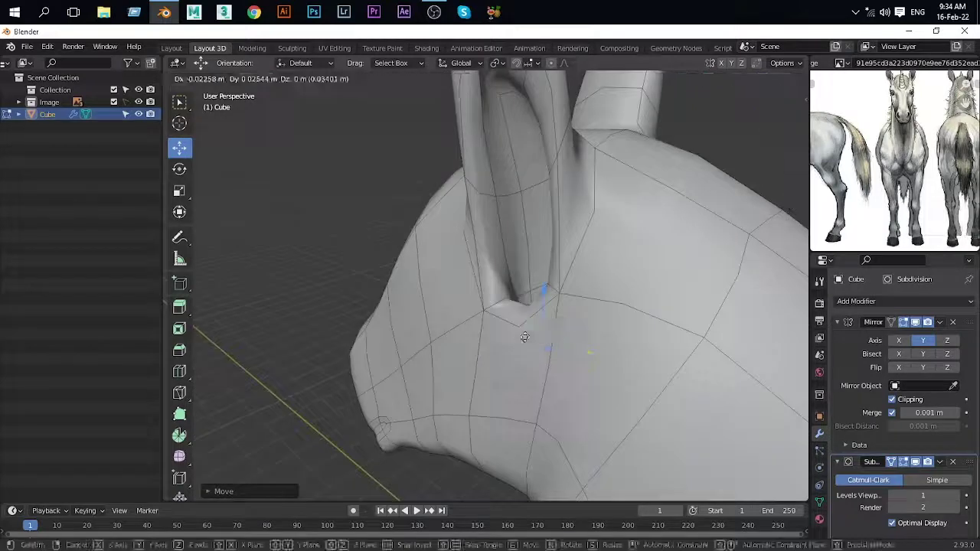
pyautogui.moveTo(487, 309); pyautogui.dragTo(466, 300, button='middle')
# Step: Check the head from behind, then adjust the head vertices near the ear
pyautogui.press('Tab')
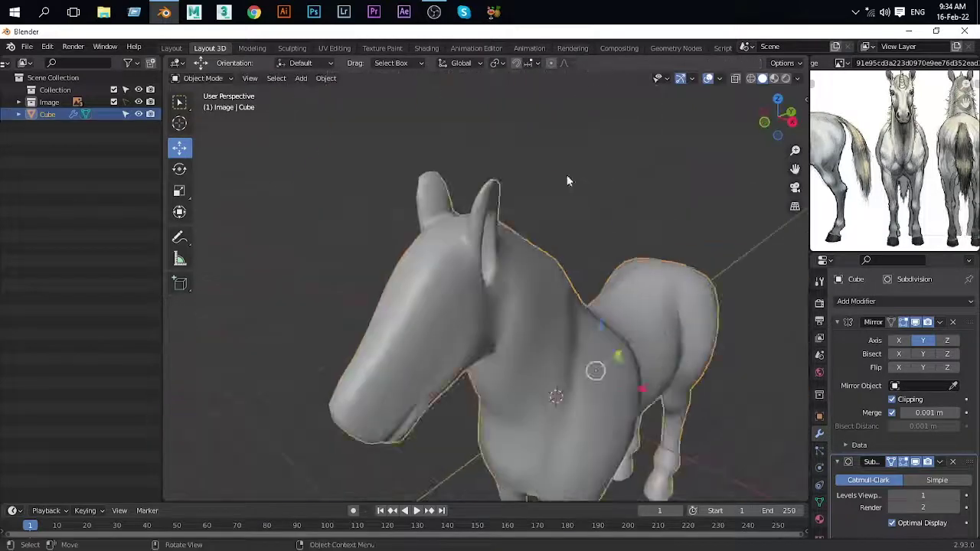
pyautogui.moveTo(567, 175)
pyautogui.mouseDown(button='middle')
pyautogui.moveTo(451, 205)
pyautogui.moveTo(416, 278)
pyautogui.moveTo(429, 222)
pyautogui.moveTo(395, 271)
pyautogui.mouseUp(button='middle')
pyautogui.press('Tab')
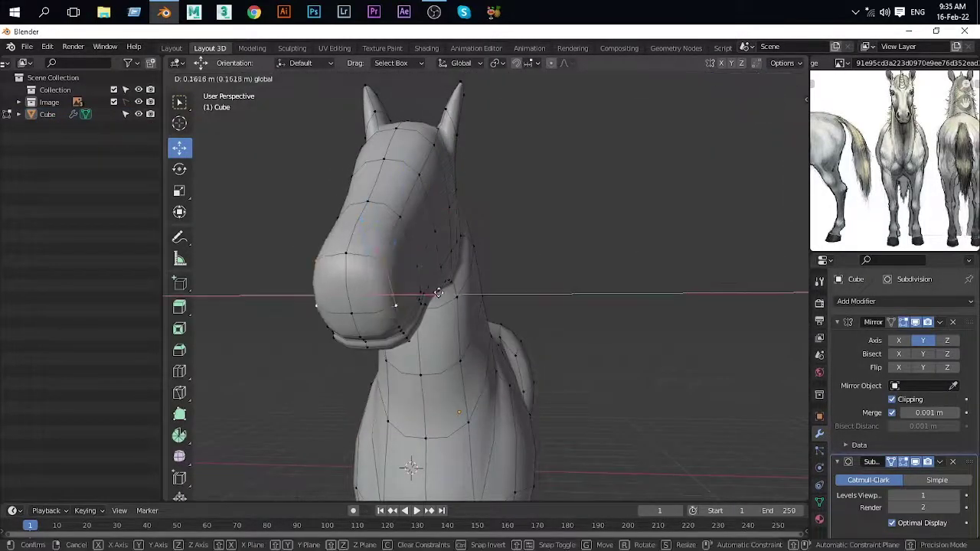
pyautogui.click(438, 294)
pyautogui.moveTo(438, 293)
pyautogui.mouseDown(button='middle')
pyautogui.moveTo(383, 267)
pyautogui.moveTo(522, 294)
pyautogui.moveTo(615, 278)
pyautogui.moveTo(520, 291)
pyautogui.moveTo(534, 276)
pyautogui.moveTo(529, 291)
pyautogui.mouseUp(button='middle')
pyautogui.scroll(3, 383, 267)
pyautogui.scroll(-3, 615, 278)
pyautogui.click(533, 276)
pyautogui.scroll(3, 528, 287)
pyautogui.click(553, 265)
# Step: Show the horse body in Right Orthographic with see-through display, back in Edit Mode
pyautogui.press('Tab')
pyautogui.press('KP_3')
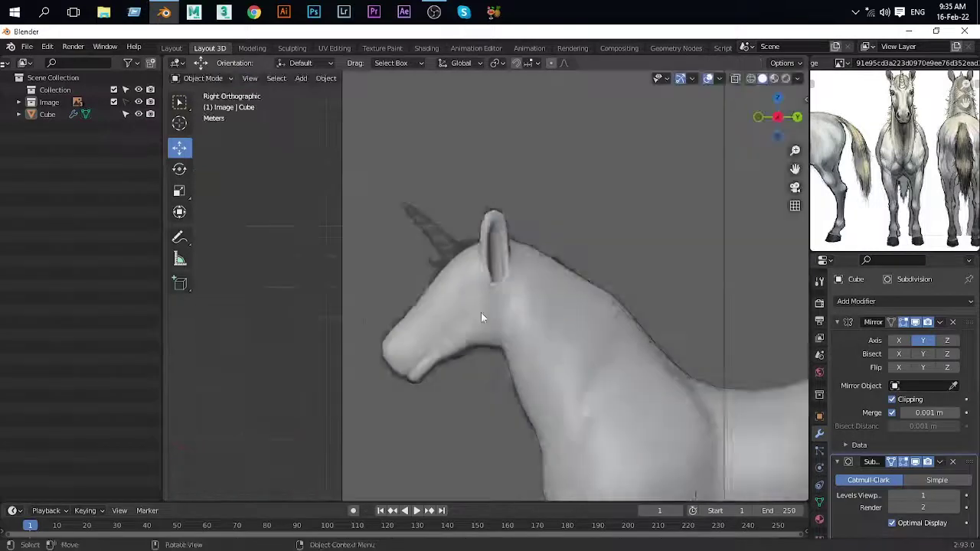
pyautogui.hotkey('alt', 'z')
pyautogui.hotkey('shift', 'z')
pyautogui.click(481, 340)
pyautogui.press('Tab')
pyautogui.scroll(3, 457, 359)
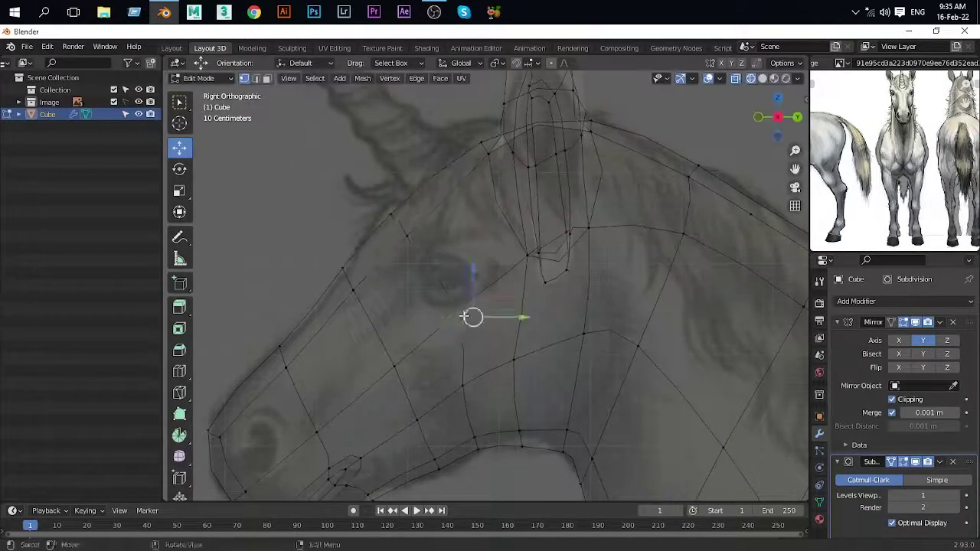
# Step: Move the jaw vertices onto the side reference drawing
pyautogui.moveTo(475, 344)
pyautogui.keyDown('shift'); pyautogui.mouseDown(button='middle')
pyautogui.moveTo(359, 271)
pyautogui.moveTo(382, 234)
pyautogui.mouseUp(button='middle'); pyautogui.keyUp('shift')
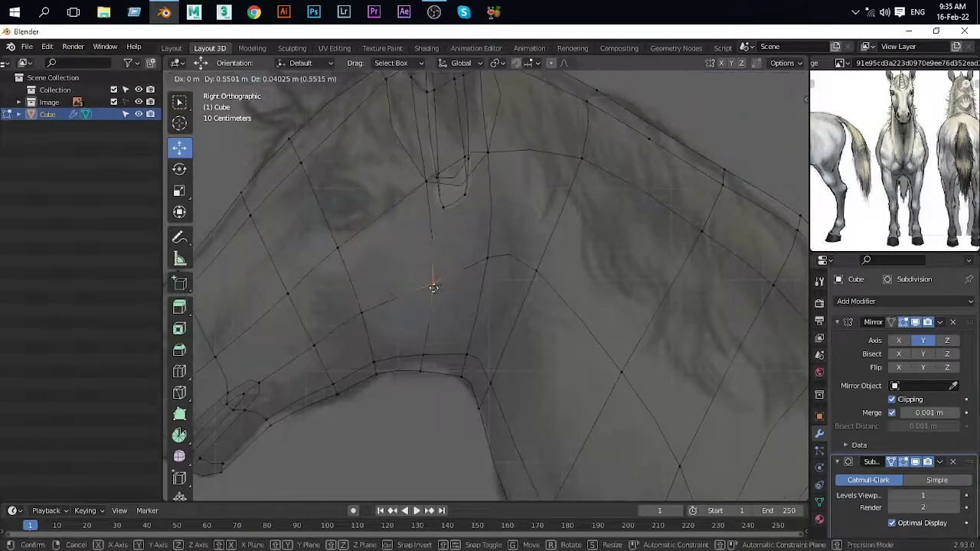
pyautogui.rightClick(433, 288)
pyautogui.keyDown('shift'); pyautogui.moveTo(433, 287); pyautogui.dragTo(420, 259, button='middle'); pyautogui.keyUp('shift')
pyautogui.click(370, 267)
pyautogui.scroll(-3, 370, 268)
# Step: Scale down the eye face and delete it to open the eye hole
pyautogui.keyDown('shift'); pyautogui.moveTo(457, 202); pyautogui.dragTo(461, 263, button='middle'); pyautogui.keyUp('shift')
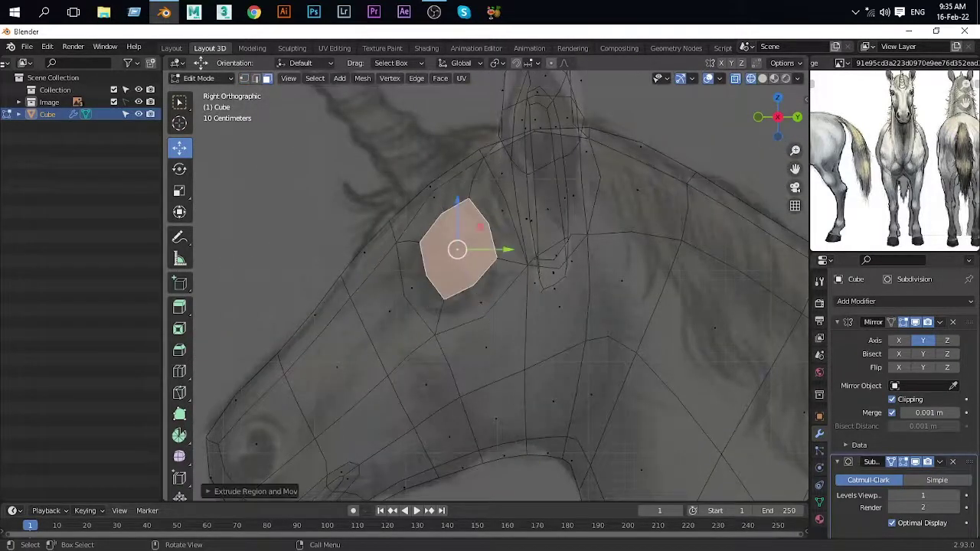
pyautogui.click(689, 424)
pyautogui.press('x')
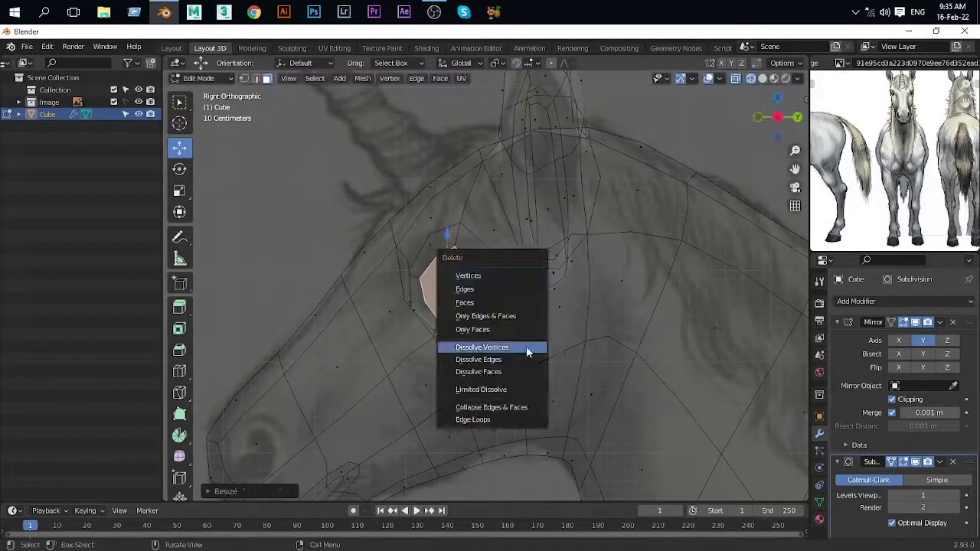
pyautogui.click(459, 299)
# Step: Switch to vertex selection with see-through off and inspect the eye hole
pyautogui.keyDown('shift'); pyautogui.moveTo(430, 299); pyautogui.dragTo(460, 286, button='middle'); pyautogui.keyUp('shift')
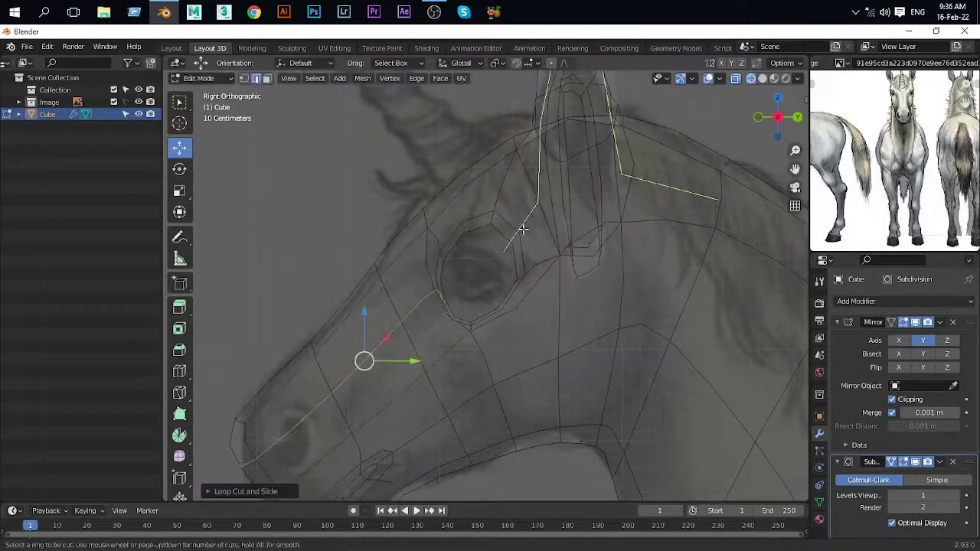
pyautogui.press('1')
pyautogui.scroll(2, 496, 259)
pyautogui.hotkey('alt', 'z')
pyautogui.moveTo(462, 204)
pyautogui.mouseDown(button='middle')
pyautogui.moveTo(574, 219)
pyautogui.moveTo(618, 248)
pyautogui.moveTo(570, 203)
pyautogui.moveTo(539, 218)
pyautogui.mouseUp(button='middle')
pyautogui.moveTo(546, 181); pyautogui.dragTo(530, 320, button='middle')
pyautogui.moveTo(458, 349)
pyautogui.mouseDown(button='middle')
pyautogui.moveTo(567, 247)
pyautogui.moveTo(530, 383)
pyautogui.mouseUp(button='middle')
pyautogui.moveTo(567, 340); pyautogui.dragTo(488, 443, button='middle')
pyautogui.scroll(5, 551, 360)
pyautogui.scroll(-5, 664, 334)
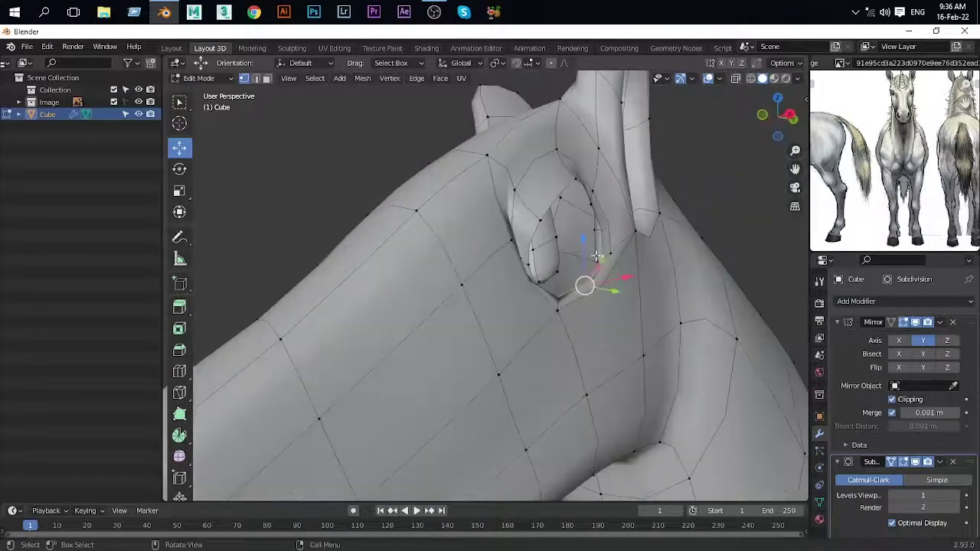
# Step: Move the eye rim vertices and nearby vertices to shape the socket
pyautogui.press('g')
pyautogui.click(643, 222)
pyautogui.moveTo(582, 291)
pyautogui.mouseDown(button='middle')
pyautogui.moveTo(535, 313)
pyautogui.moveTo(494, 307)
pyautogui.mouseUp(button='middle')
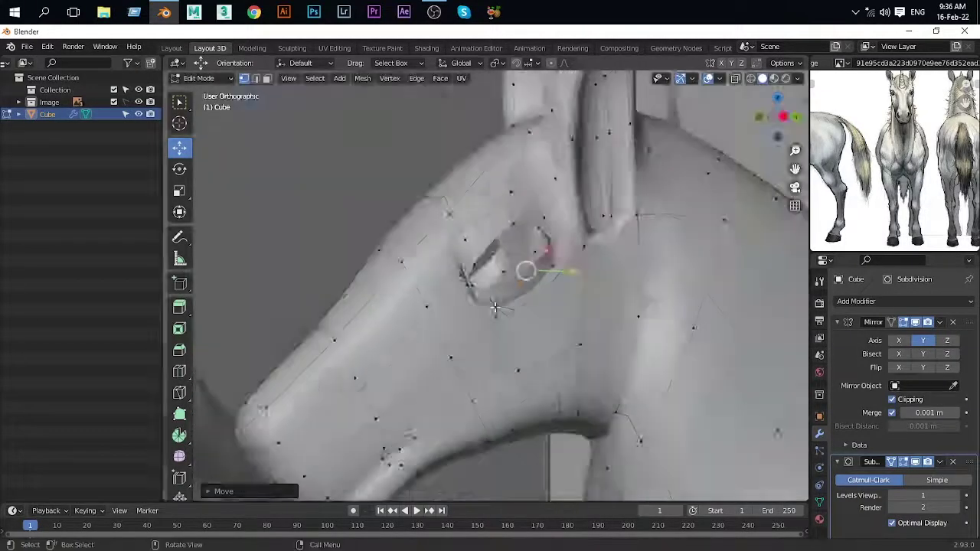
pyautogui.scroll(5, 498, 291)
pyautogui.click(399, 360)
pyautogui.keyDown('shift'); pyautogui.moveTo(400, 359); pyautogui.dragTo(400, 298, button='middle'); pyautogui.keyUp('shift')
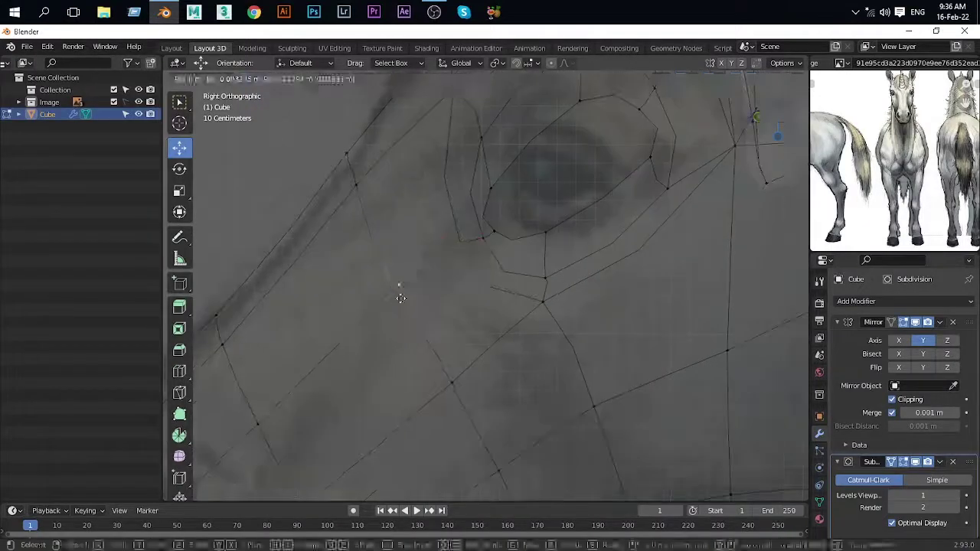
pyautogui.click(476, 259)
pyautogui.scroll(-3, 492, 318)
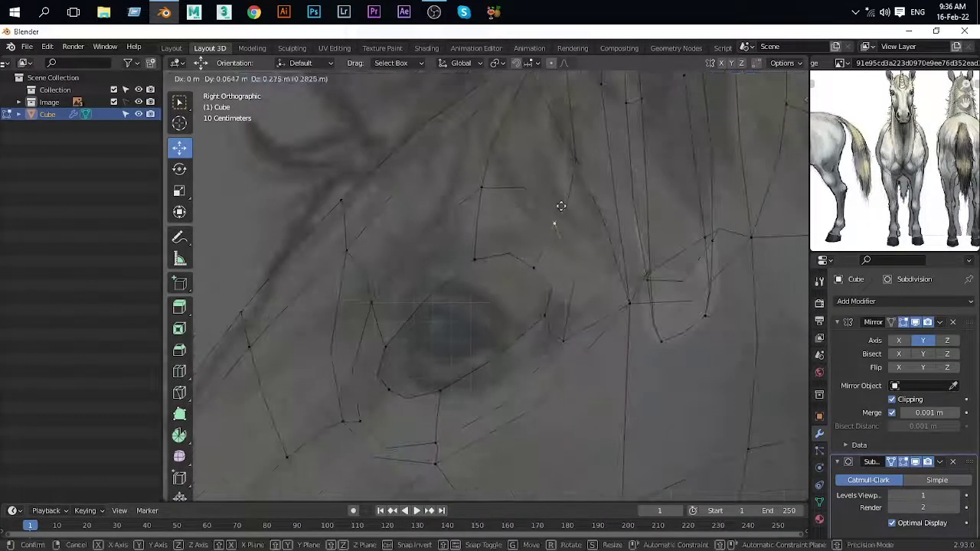
pyautogui.moveTo(558, 207)
pyautogui.keyDown('shift'); pyautogui.mouseDown(button='middle')
pyautogui.moveTo(625, 222)
pyautogui.moveTo(427, 269)
pyautogui.mouseUp(button='middle'); pyautogui.keyUp('shift')
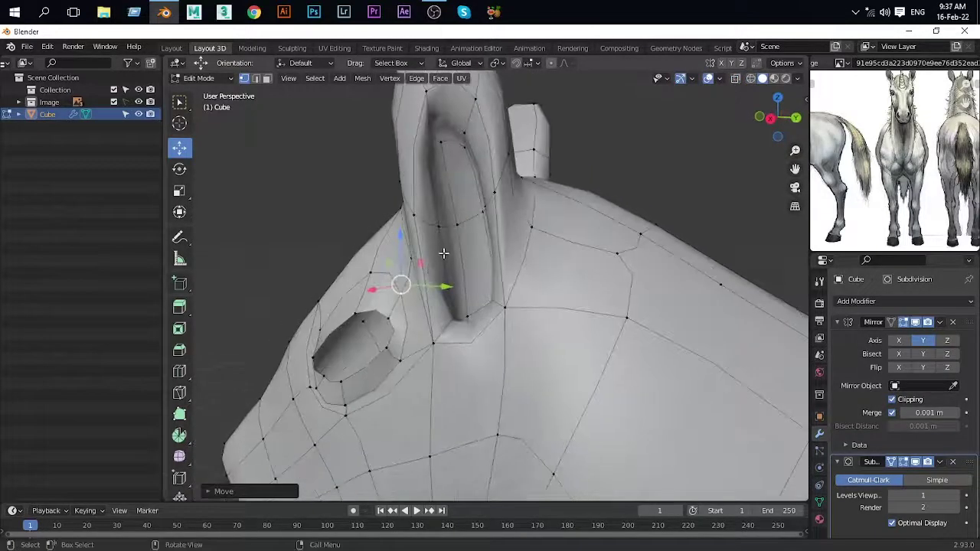
pyautogui.scroll(-3, 443, 253)
pyautogui.moveTo(444, 253)
pyautogui.mouseDown(button='middle')
pyautogui.moveTo(542, 360)
pyautogui.moveTo(448, 227)
pyautogui.moveTo(661, 225)
pyautogui.moveTo(459, 216)
pyautogui.moveTo(460, 276)
pyautogui.moveTo(415, 302)
pyautogui.moveTo(517, 261)
pyautogui.mouseUp(button='middle')
# Step: Dissolve stray vertices by the socket, then view the head from the right in Object Mode
pyautogui.press('x')
pyautogui.click(568, 351)
pyautogui.scroll(3, 448, 227)
pyautogui.click(459, 276)
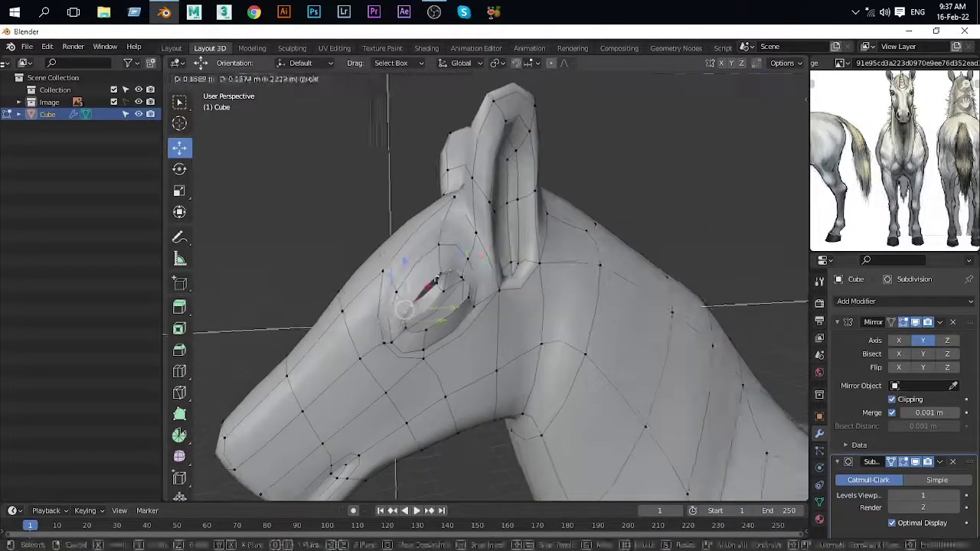
pyautogui.click(404, 309)
pyautogui.scroll(-5, 403, 309)
pyautogui.press('Tab')
pyautogui.press('KP_3')
pyautogui.scroll(5, 516, 261)
# Step: Add a UV Sphere and move it out of the Image collection
pyautogui.scroll(3, 516, 262)
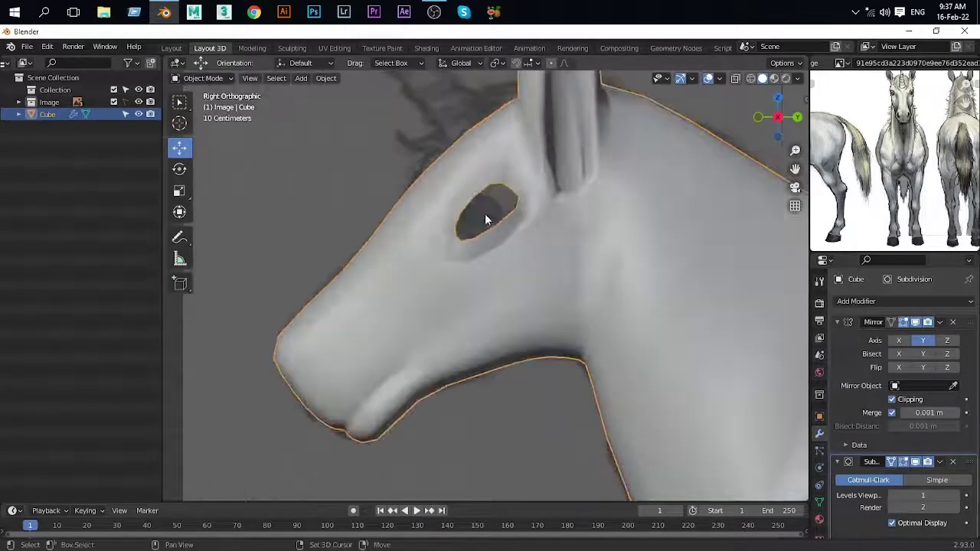
pyautogui.hotkey('shift', 'a')
pyautogui.click(550, 266)
pyautogui.scroll(-3, 652, 299)
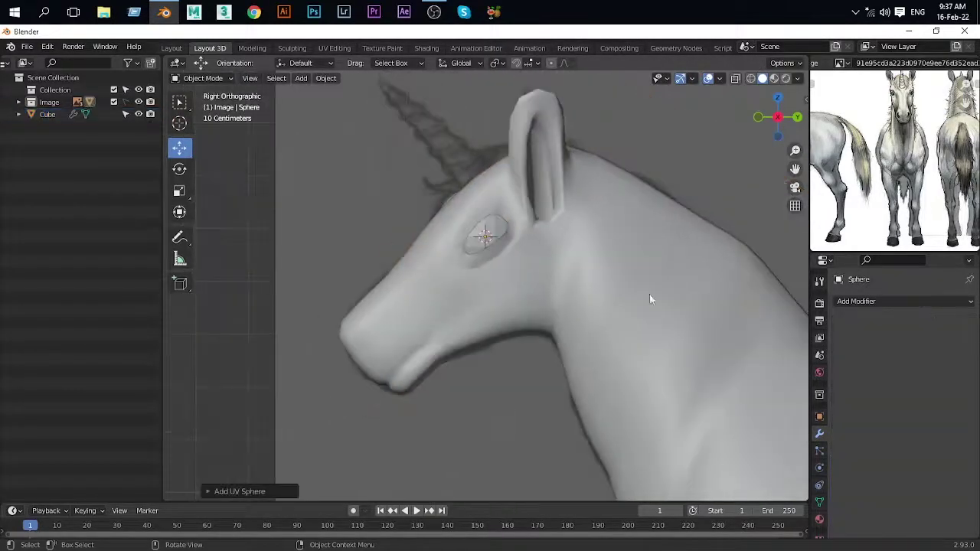
pyautogui.hotkey('ctrl', 'z')
pyautogui.moveTo(63, 138); pyautogui.dragTo(34, 170)
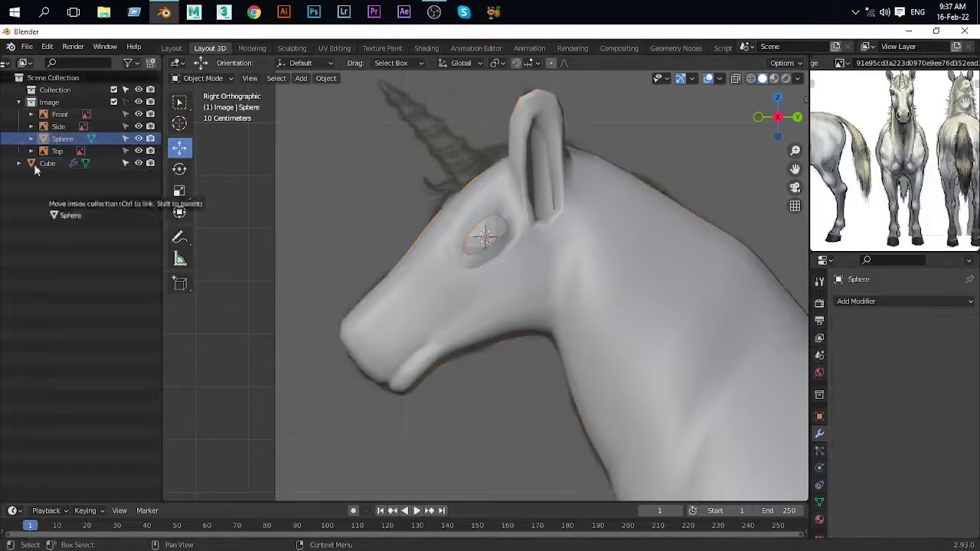
# Step: Tilt the sphere 9° on Y, place it on the eye, and shrink it to eyeball size
pyautogui.press('KP_1')
pyautogui.hotkey('shift', 'z')
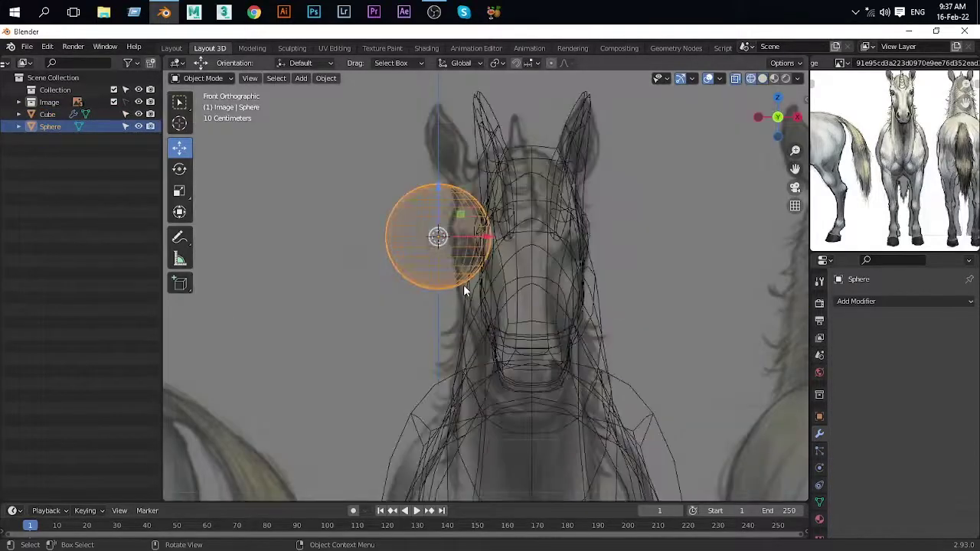
pyautogui.write('ry9')
pyautogui.press('Return')
pyautogui.press('g')
pyautogui.press('Return')
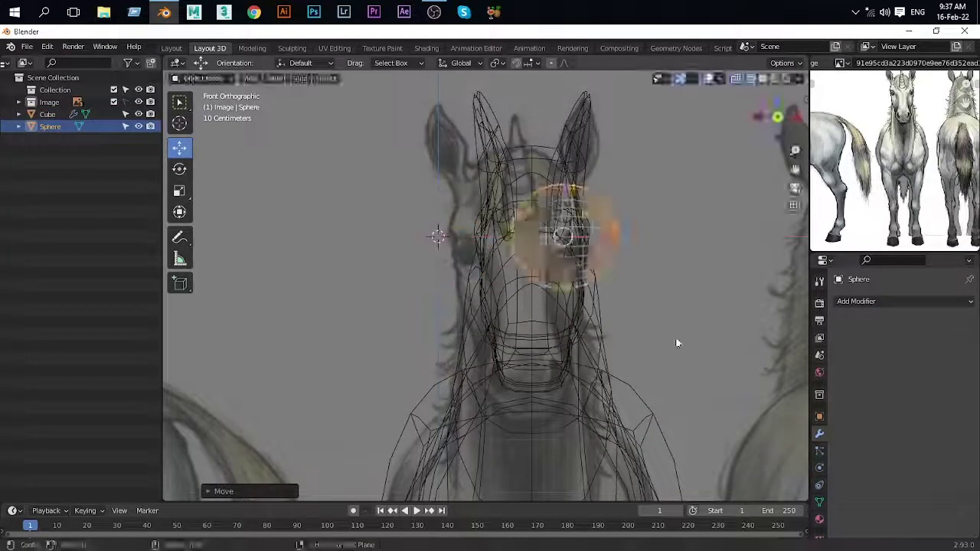
pyautogui.press('s')
pyautogui.scroll(1, 629, 274)
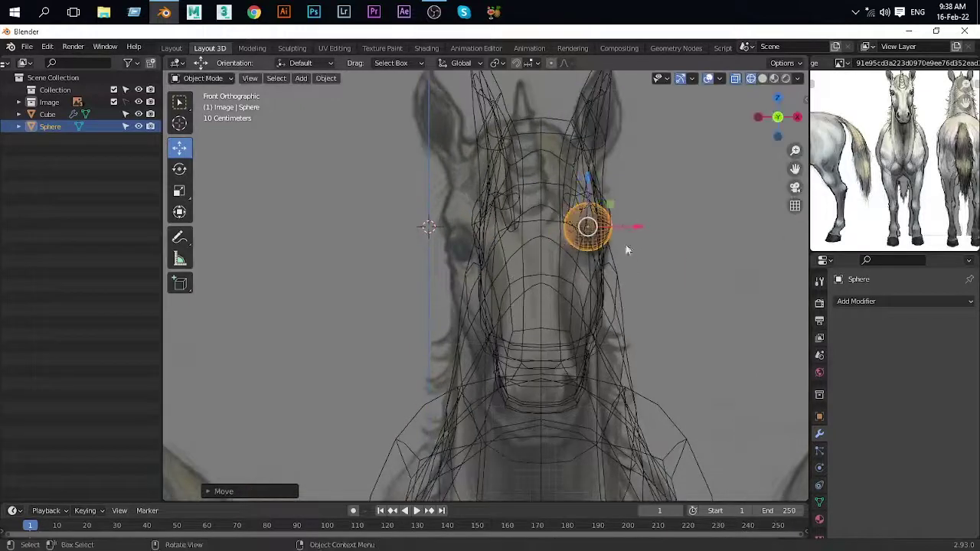
pyautogui.click(665, 266)
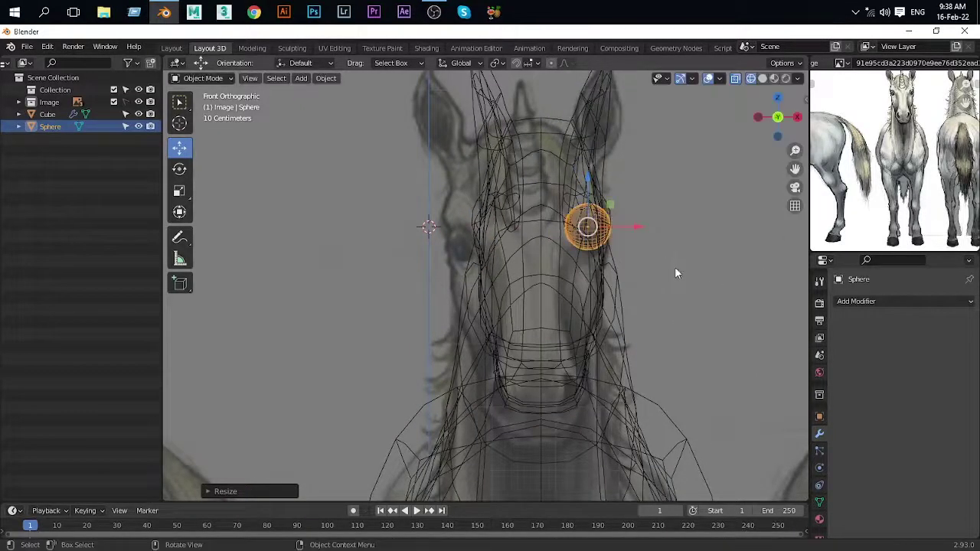
# Step: Inspect the eyeball in solid display, then enter Edit Mode on the horse body mesh
pyautogui.hotkey('shift', 'z')
pyautogui.moveTo(675, 273)
pyautogui.mouseDown(button='middle')
pyautogui.moveTo(537, 301)
pyautogui.moveTo(558, 321)
pyautogui.mouseUp(button='middle')
pyautogui.rightClick(514, 264)
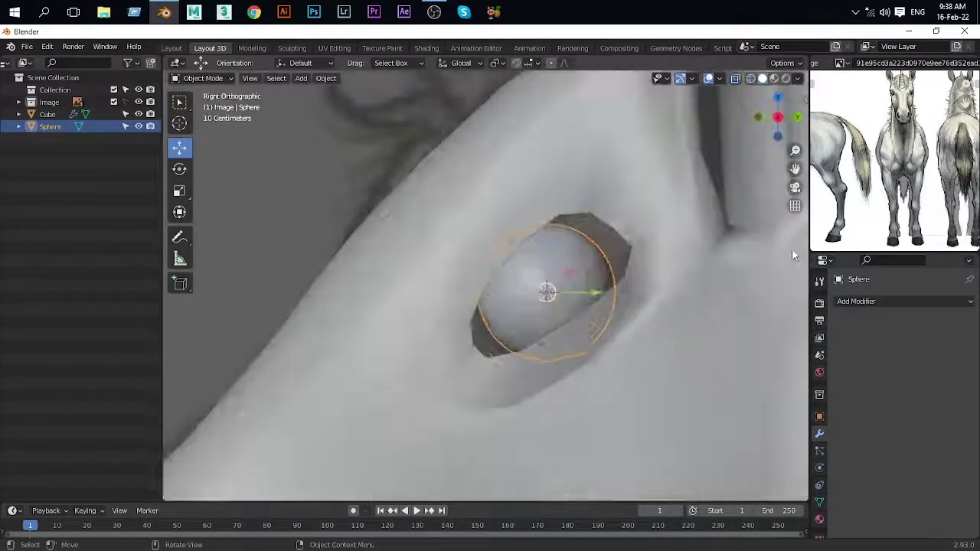
pyautogui.scroll(-3, 396, 247)
pyautogui.click(501, 225)
pyautogui.press('Tab')
pyautogui.moveTo(547, 247)
pyautogui.mouseDown(button='middle')
pyautogui.moveTo(617, 246)
pyautogui.moveTo(583, 283)
pyautogui.mouseUp(button='middle')
pyautogui.press('Tab')
pyautogui.click(597, 269)
pyautogui.click(536, 322)
pyautogui.press('Tab')
# Step: Knife-cut new edges around the eye area in see-through wireframe view
pyautogui.moveTo(536, 322); pyautogui.dragTo(509, 285, button='middle')
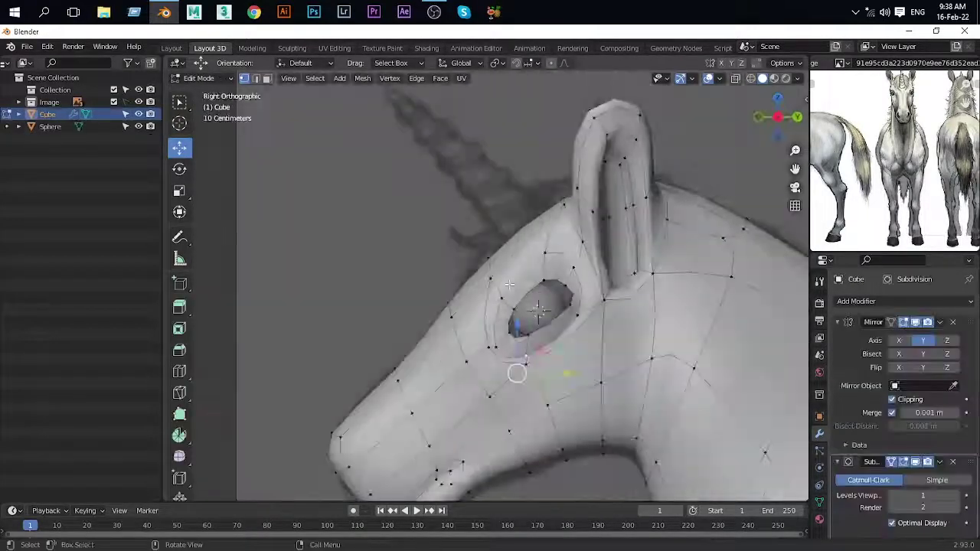
pyautogui.hotkey('shift', 'z')
pyautogui.scroll(3, 506, 291)
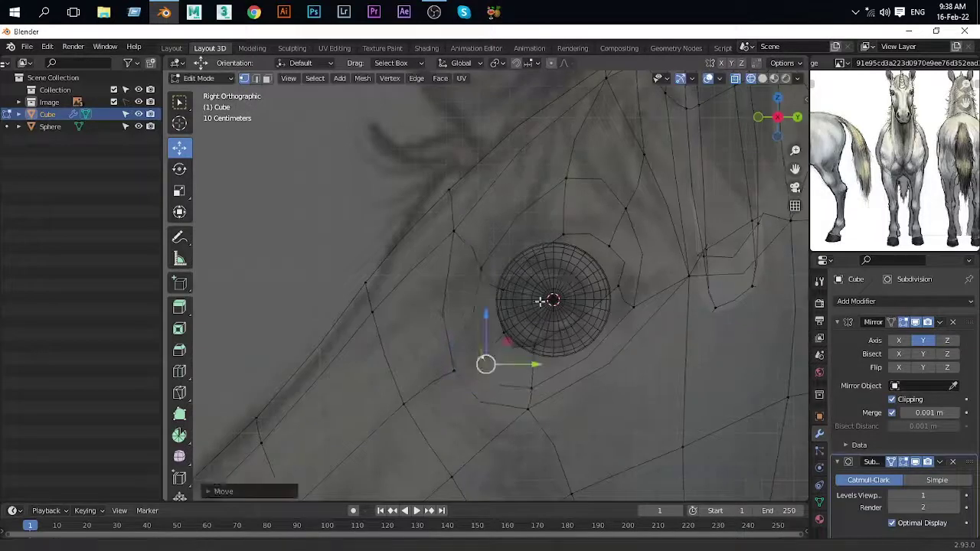
pyautogui.press('g')
pyautogui.keyDown('shift'); pyautogui.moveTo(600, 282); pyautogui.dragTo(610, 357, button='middle'); pyautogui.keyUp('shift')
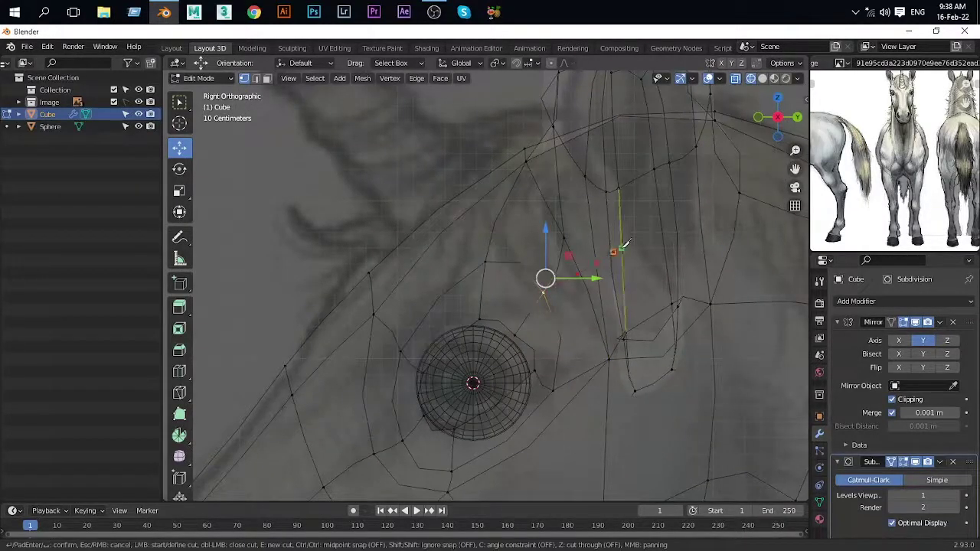
pyautogui.keyDown('shift'); pyautogui.moveTo(713, 228); pyautogui.dragTo(488, 296, button='middle'); pyautogui.keyUp('shift')
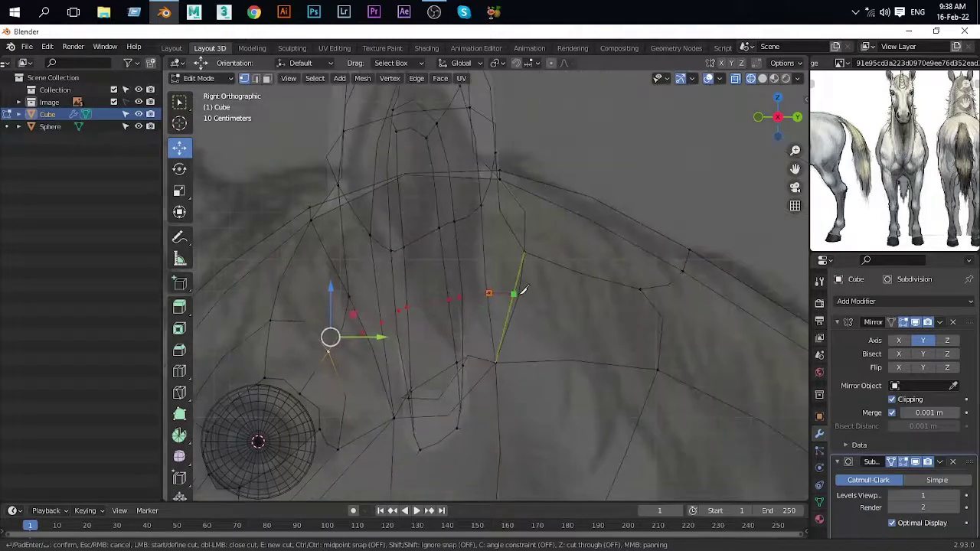
pyautogui.scroll(5, 677, 331)
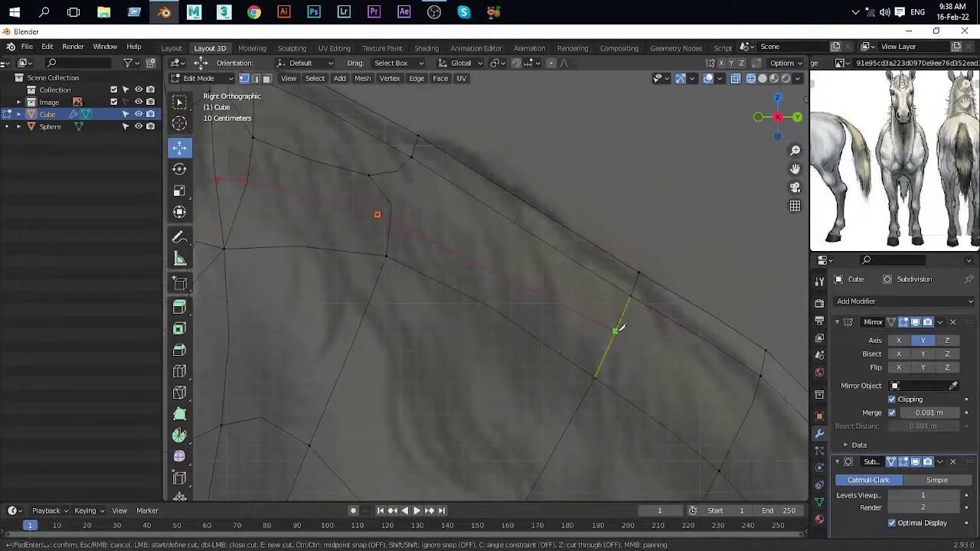
pyautogui.scroll(-3, 413, 250)
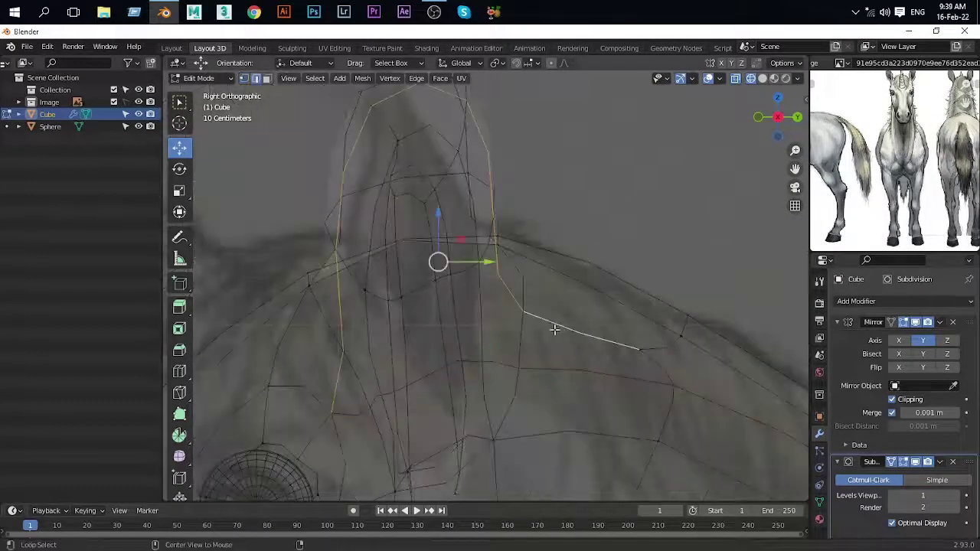
# Step: Dissolve the unneeded edge loop near the eye
pyautogui.press('x')
pyautogui.click(549, 337)
pyautogui.hotkey('shift', 'z')
pyautogui.moveTo(549, 337)
pyautogui.mouseDown(button='middle')
pyautogui.moveTo(490, 306)
pyautogui.moveTo(535, 287)
pyautogui.mouseUp(button='middle')
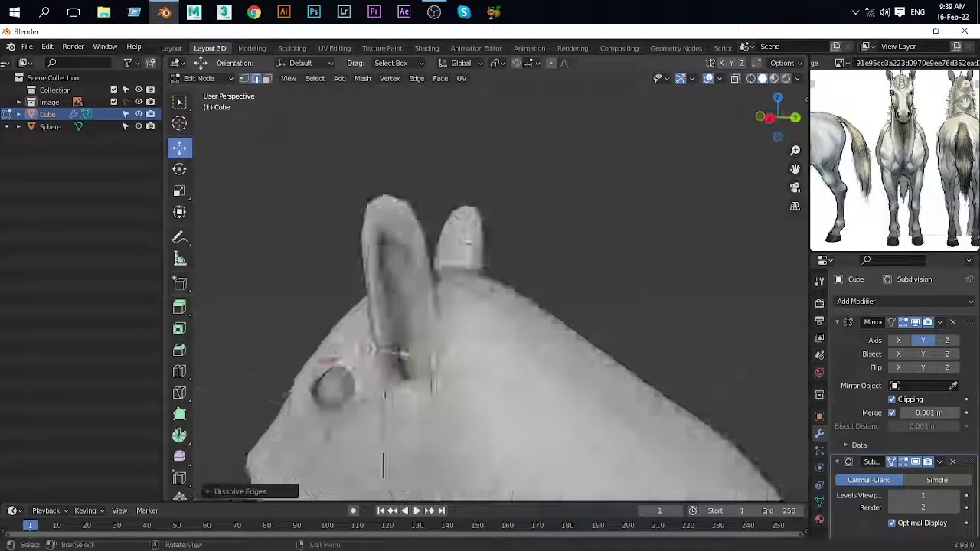
pyautogui.scroll(2, 535, 287)
# Step: Move the rim vertices from the side view so they close around the eyeball
pyautogui.press('KP_3')
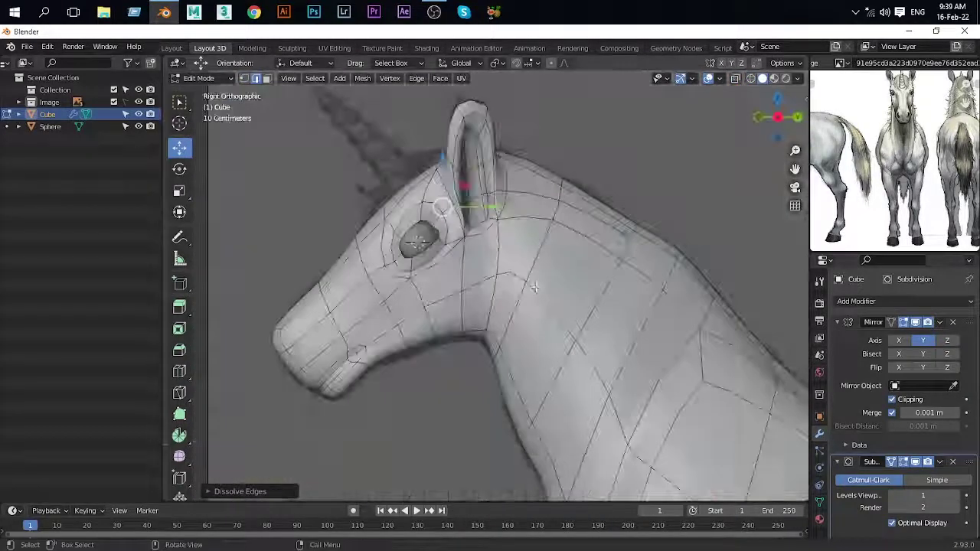
pyautogui.scroll(1, 535, 287)
pyautogui.scroll(3, 445, 301)
pyautogui.click(452, 282)
pyautogui.moveTo(452, 282); pyautogui.dragTo(499, 339, button='middle')
pyautogui.moveTo(503, 358); pyautogui.dragTo(504, 354)
pyautogui.moveTo(504, 354)
pyautogui.mouseDown(button='middle')
pyautogui.moveTo(503, 281)
pyautogui.moveTo(460, 253)
pyautogui.moveTo(490, 230)
pyautogui.moveTo(494, 199)
pyautogui.moveTo(584, 239)
pyautogui.moveTo(587, 212)
pyautogui.moveTo(398, 355)
pyautogui.moveTo(590, 227)
pyautogui.moveTo(504, 204)
pyautogui.moveTo(490, 229)
pyautogui.moveTo(505, 208)
pyautogui.moveTo(520, 116)
pyautogui.mouseUp(button='middle')
# Step: Return to editing the horse mesh and add an edge loop around the eye
pyautogui.press('Tab')
pyautogui.click(504, 204)
pyautogui.hotkey('ctrl', 'z')
pyautogui.hotkey('ctrl', 'z')
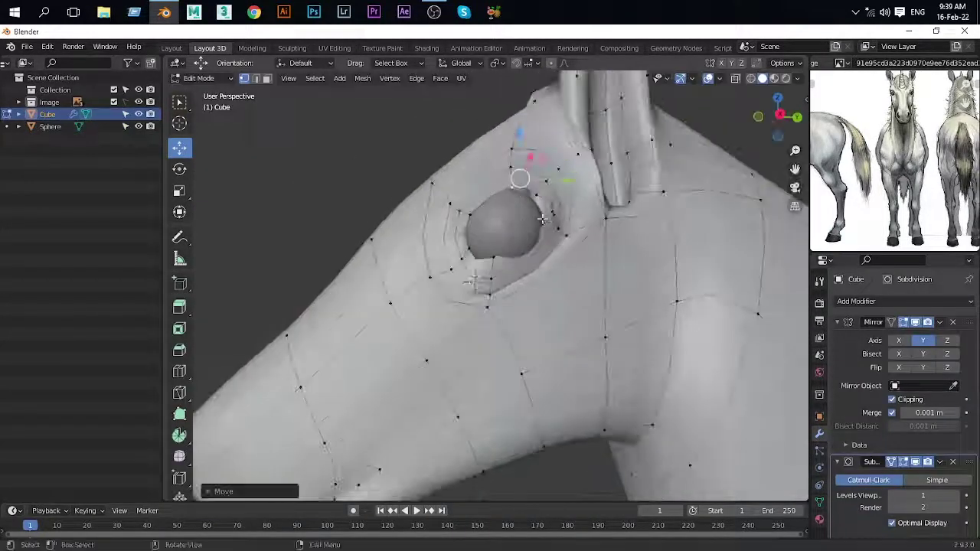
pyautogui.moveTo(543, 219)
pyautogui.mouseDown(button='middle')
pyautogui.moveTo(547, 302)
pyautogui.moveTo(510, 285)
pyautogui.moveTo(543, 262)
pyautogui.mouseUp(button='middle')
pyautogui.hotkey('ctrl', 'r')
pyautogui.click(521, 299)
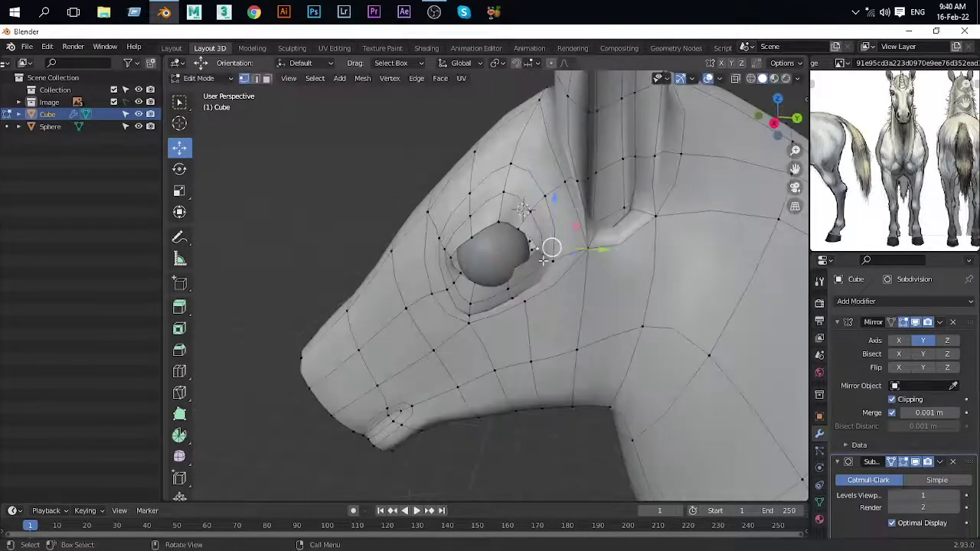
# Step: Move vertices around the eye socket and preview the smoothed head
pyautogui.press('g')
pyautogui.moveTo(529, 225)
pyautogui.mouseDown(button='middle')
pyautogui.moveTo(560, 227)
pyautogui.moveTo(559, 205)
pyautogui.moveTo(558, 251)
pyautogui.moveTo(498, 234)
pyautogui.moveTo(562, 215)
pyautogui.moveTo(583, 235)
pyautogui.mouseUp(button='middle')
pyautogui.press('g')
pyautogui.click(568, 230)
pyautogui.press('Tab')
pyautogui.press('Tab')
pyautogui.moveTo(498, 144); pyautogui.dragTo(503, 274, button='middle')
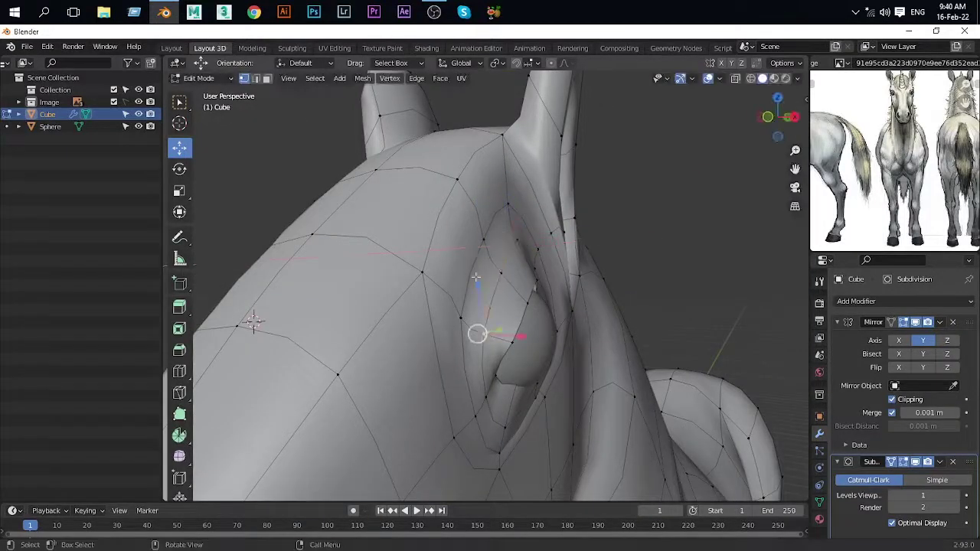
pyautogui.moveTo(544, 270); pyautogui.dragTo(548, 269)
pyautogui.moveTo(549, 269)
pyautogui.mouseDown(button='middle')
pyautogui.moveTo(514, 278)
pyautogui.moveTo(516, 192)
pyautogui.moveTo(536, 253)
pyautogui.mouseUp(button='middle')
pyautogui.scroll(3, 560, 327)
# Step: Pull the eye-rim vertices into place, checking them in a see-through side view
pyautogui.click(560, 327)
pyautogui.moveTo(560, 327); pyautogui.dragTo(542, 346, button='middle')
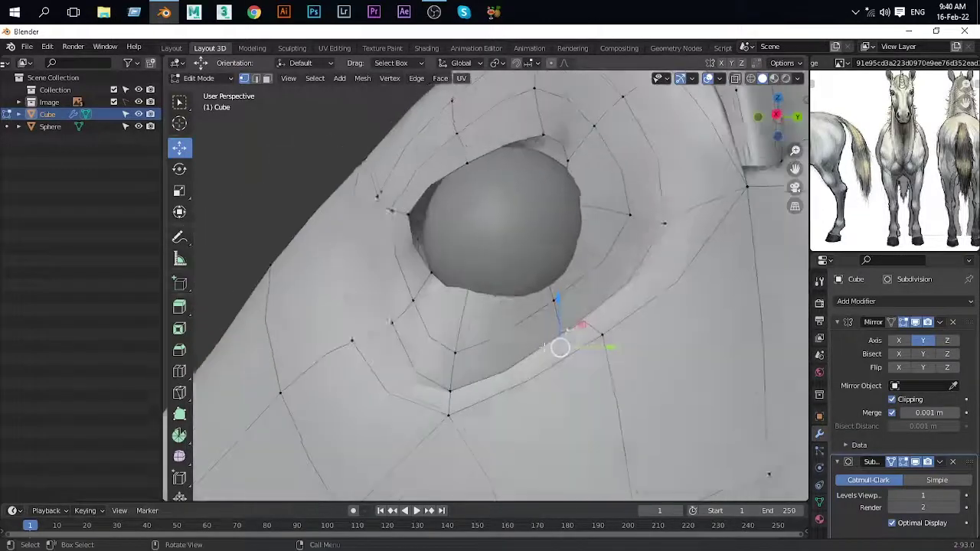
pyautogui.click(621, 320)
pyautogui.moveTo(621, 319)
pyautogui.mouseDown(button='middle')
pyautogui.moveTo(506, 310)
pyautogui.moveTo(606, 269)
pyautogui.moveTo(621, 277)
pyautogui.moveTo(588, 300)
pyautogui.mouseUp(button='middle')
pyautogui.click(643, 266)
pyautogui.press('KP_3')
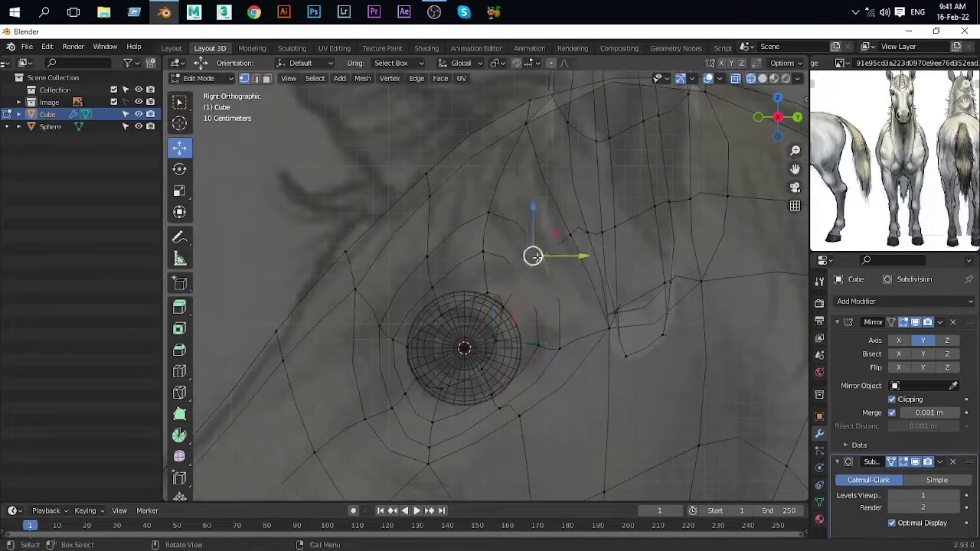
pyautogui.click(591, 258)
pyautogui.hotkey('alt', 'z')
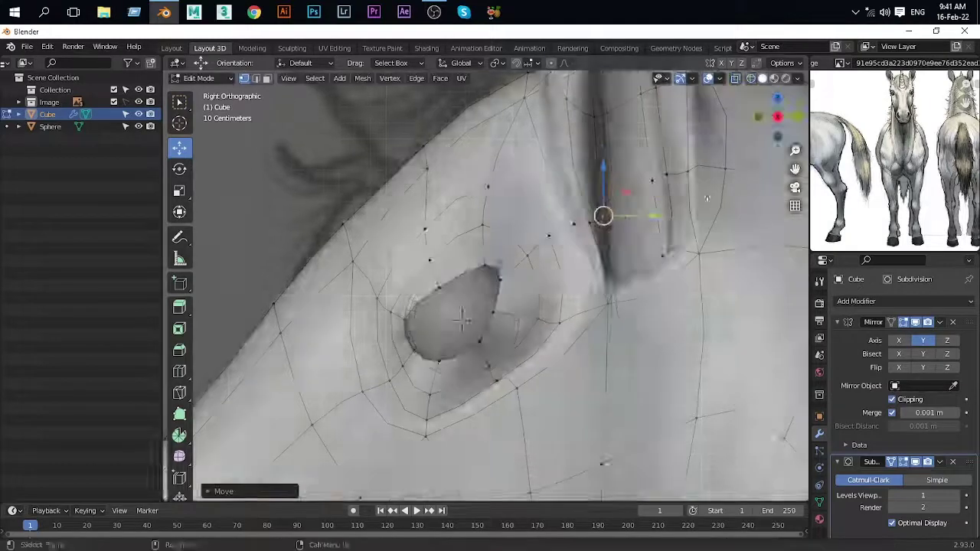
pyautogui.moveTo(604, 214)
pyautogui.mouseDown(button='middle')
pyautogui.moveTo(543, 245)
pyautogui.moveTo(594, 281)
pyautogui.moveTo(539, 267)
pyautogui.moveTo(542, 156)
pyautogui.mouseUp(button='middle')
# Step: Adjust another eye vertex, knife new edges and dissolve the selected edges
pyautogui.press('g')
pyautogui.click(582, 272)
pyautogui.press('k')
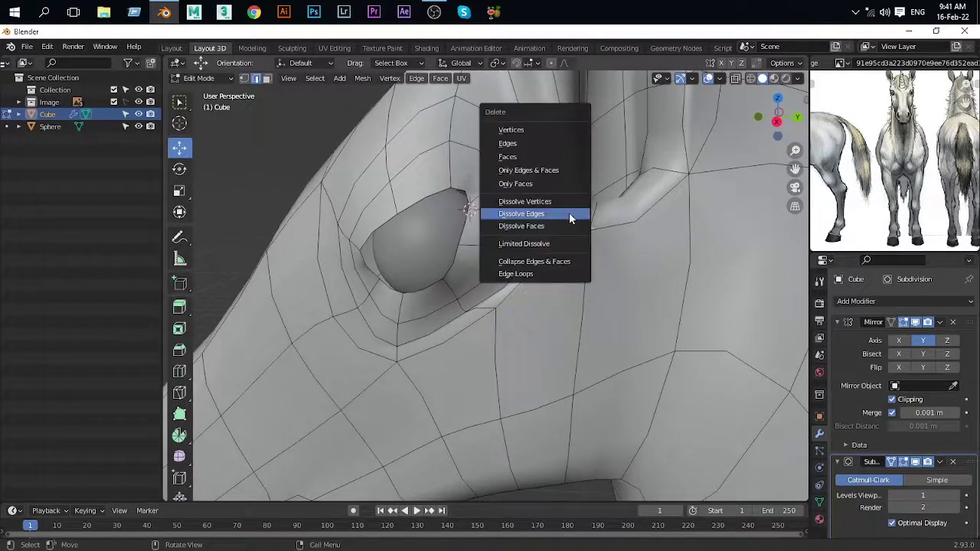
pyautogui.click(569, 214)
pyautogui.scroll(-5, 569, 214)
pyautogui.moveTo(570, 214)
pyautogui.mouseDown(button='middle')
pyautogui.moveTo(537, 253)
pyautogui.moveTo(520, 298)
pyautogui.mouseUp(button='middle')
pyautogui.scroll(5, 525, 320)
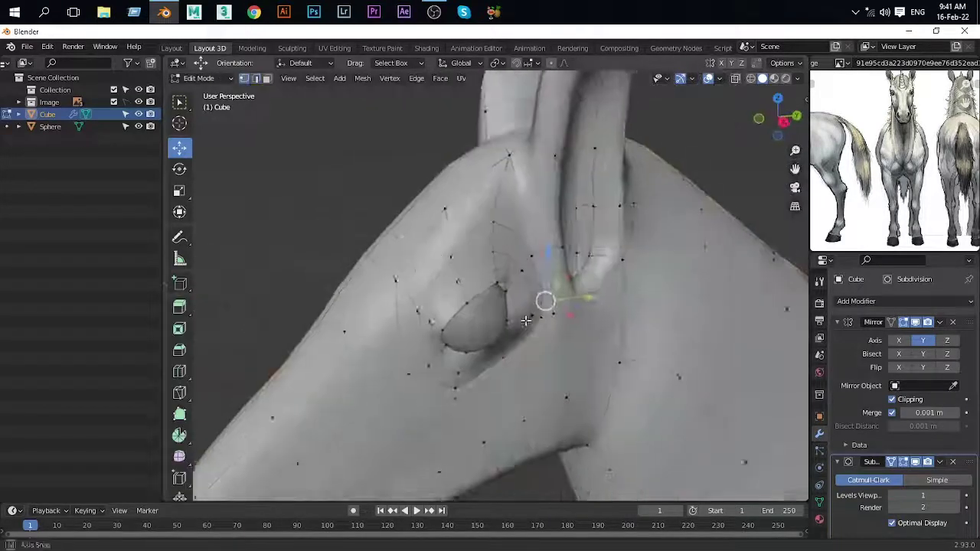
# Step: Check the smooth result, then move socket vertices constrained along the X and Y axes
pyautogui.press('Tab')
pyautogui.scroll(-4, 525, 320)
pyautogui.press('Tab')
pyautogui.scroll(5, 526, 302)
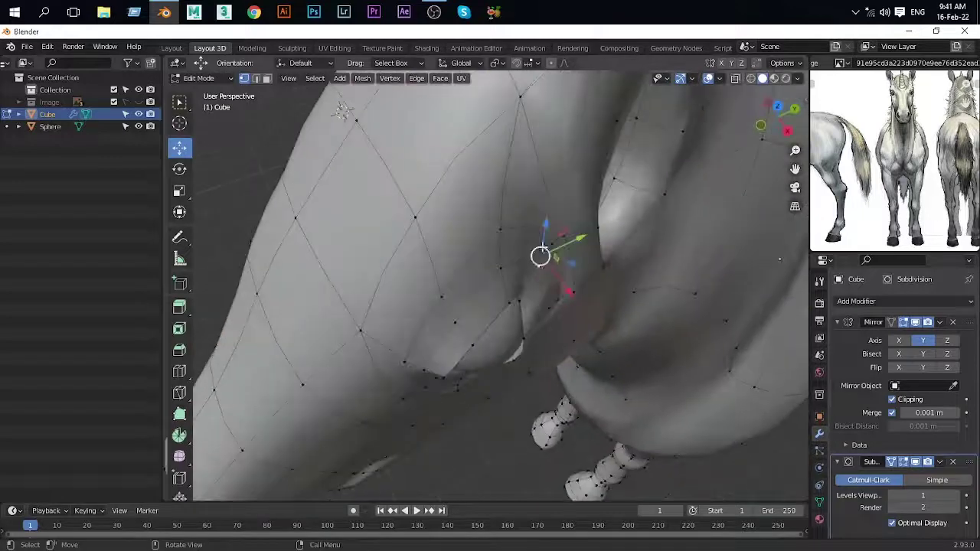
pyautogui.moveTo(543, 272)
pyautogui.mouseDown(button='middle')
pyautogui.moveTo(503, 295)
pyautogui.moveTo(449, 252)
pyautogui.moveTo(515, 210)
pyautogui.mouseUp(button='middle')
pyautogui.scroll(3, 537, 280)
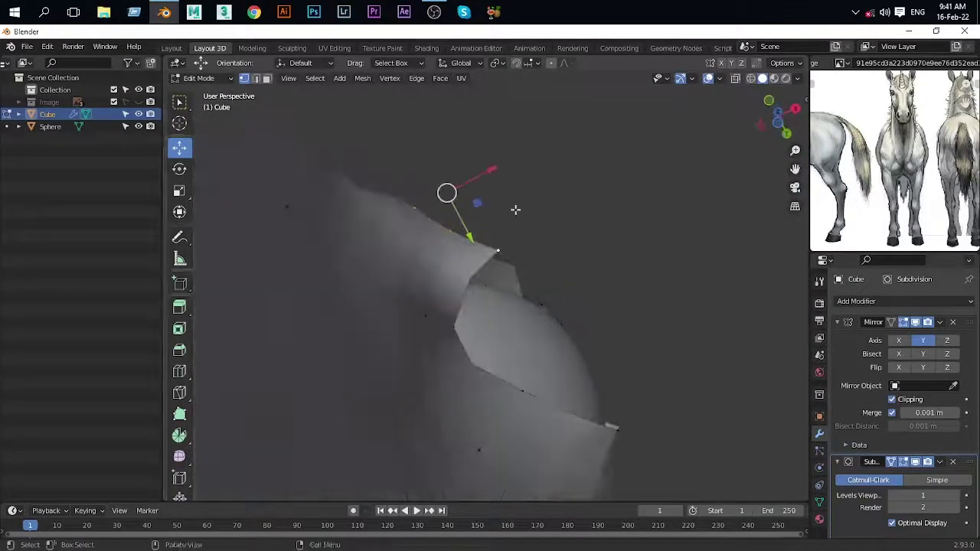
pyautogui.press('g')
pyautogui.press('x')
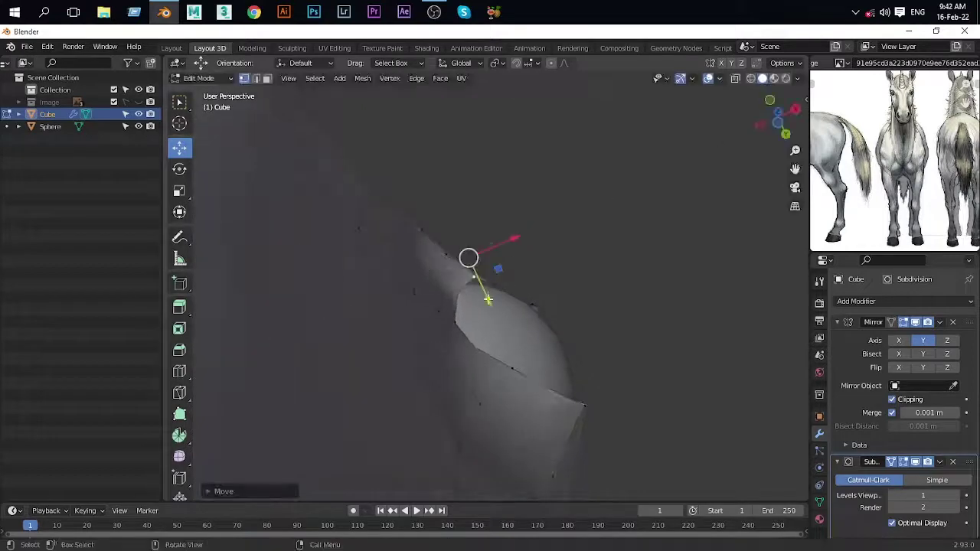
pyautogui.scroll(-5, 515, 236)
pyautogui.press('g')
pyautogui.press('y')
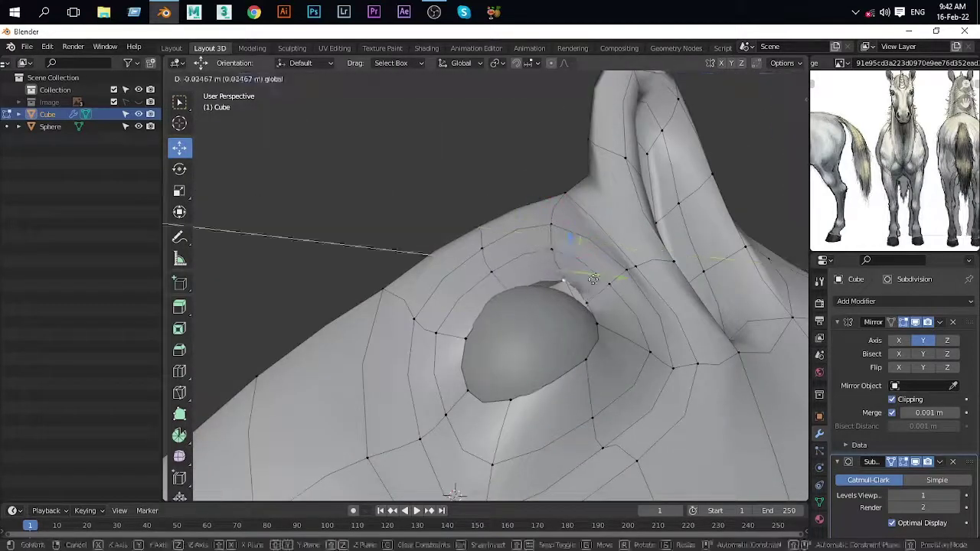
pyautogui.click(555, 259)
# Step: Nudge the remaining vertices near the eye so the lids hug the eyeball
pyautogui.moveTo(555, 260)
pyautogui.mouseDown(button='middle')
pyautogui.moveTo(513, 268)
pyautogui.moveTo(587, 373)
pyautogui.moveTo(565, 332)
pyautogui.mouseUp(button='middle')
pyautogui.click(509, 248)
pyautogui.press('g')
pyautogui.click(543, 272)
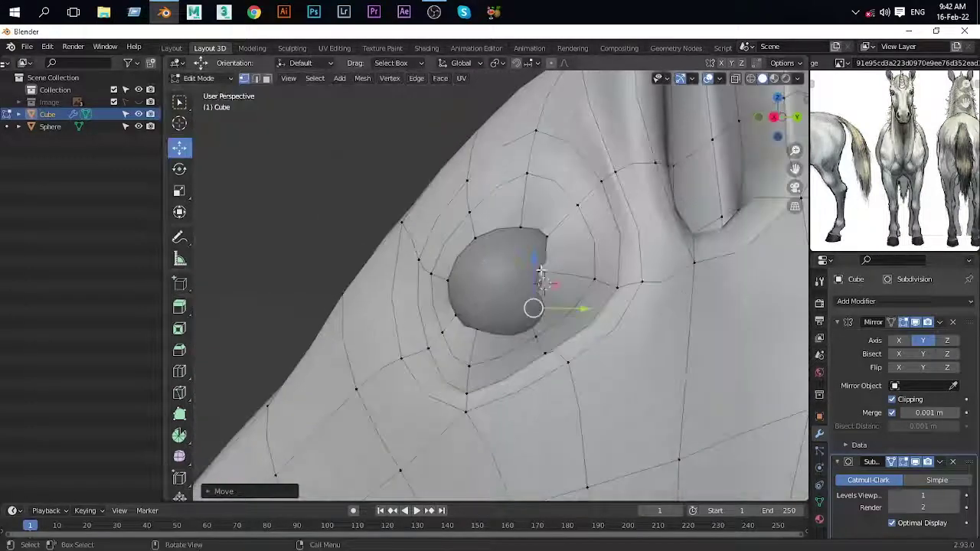
pyautogui.click(542, 282)
pyautogui.moveTo(542, 282)
pyautogui.mouseDown(button='middle')
pyautogui.moveTo(463, 330)
pyautogui.moveTo(471, 281)
pyautogui.mouseUp(button='middle')
pyautogui.scroll(-5, 464, 329)
# Step: Preview the eye in Object Mode, then finish a constrained move of an eye vertex
pyautogui.scroll(3, 470, 281)
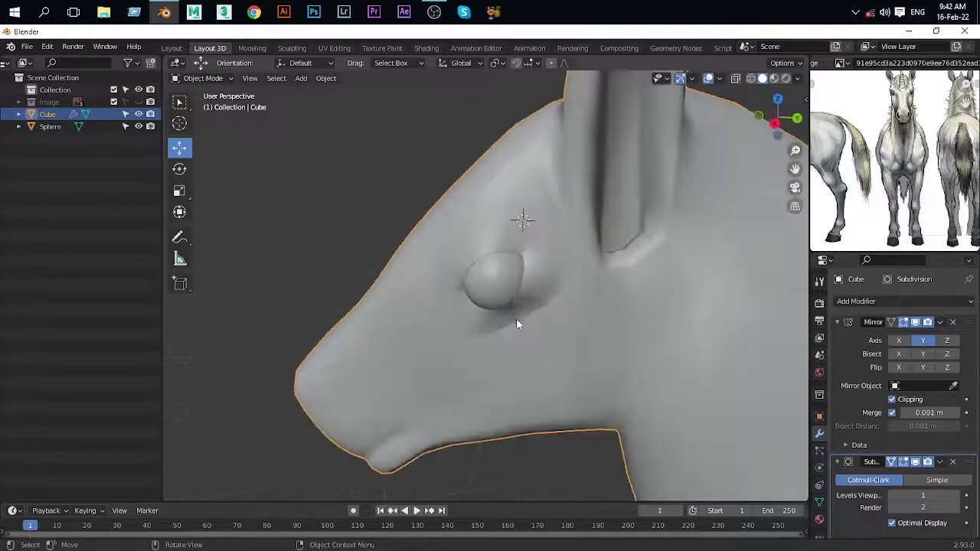
pyautogui.scroll(3, 517, 318)
pyautogui.moveTo(519, 335)
pyautogui.mouseDown(button='middle')
pyautogui.moveTo(503, 329)
pyautogui.moveTo(508, 366)
pyautogui.moveTo(528, 337)
pyautogui.moveTo(550, 344)
pyautogui.moveTo(539, 288)
pyautogui.mouseUp(button='middle')
pyautogui.press('Tab')
pyautogui.scroll(-3, 503, 329)
pyautogui.press('Tab')
pyautogui.scroll(3, 503, 333)
pyautogui.click(507, 328)
# Step: Switch to a see-through right side view of the head over the reference image
pyautogui.moveTo(520, 276); pyautogui.dragTo(270, 288, button='middle')
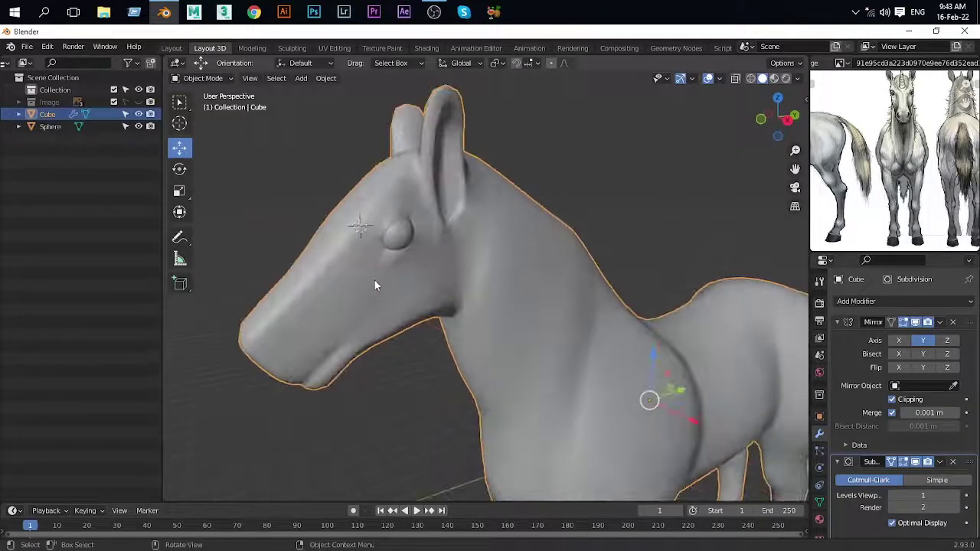
pyautogui.press('KP_3')
pyautogui.hotkey('alt', 'z')
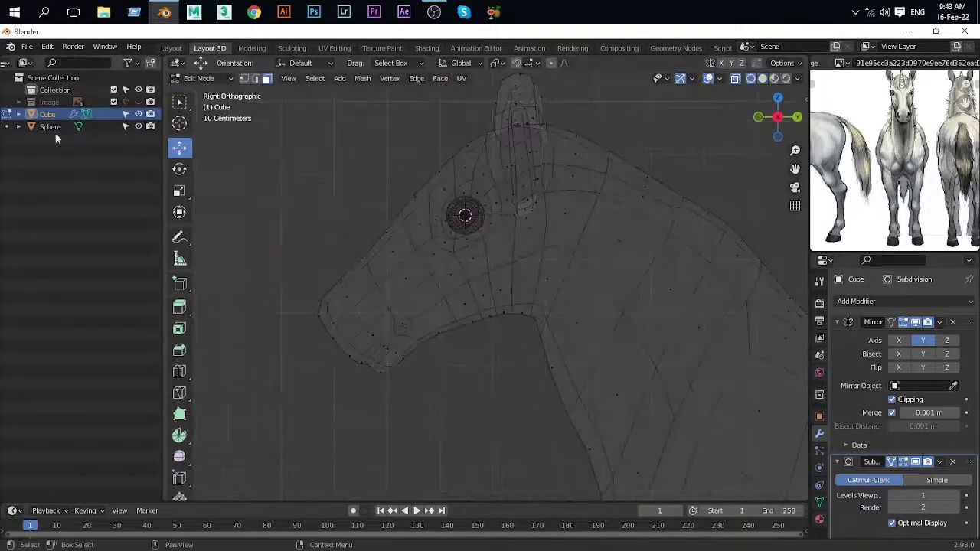
pyautogui.scroll(1, 421, 271)
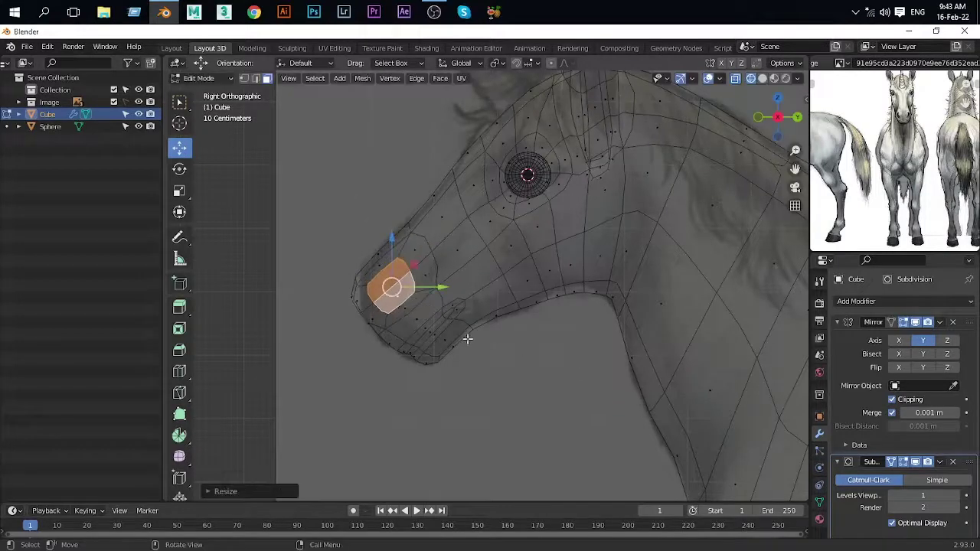
# Step: Move the nose vertices along X and switch to a wireframe right side view
pyautogui.hotkey('alt', 'z')
pyautogui.moveTo(467, 339)
pyautogui.mouseDown(button='middle')
pyautogui.moveTo(521, 306)
pyautogui.moveTo(426, 295)
pyautogui.moveTo(449, 269)
pyautogui.mouseUp(button='middle')
pyautogui.press('g')
pyautogui.press('x')
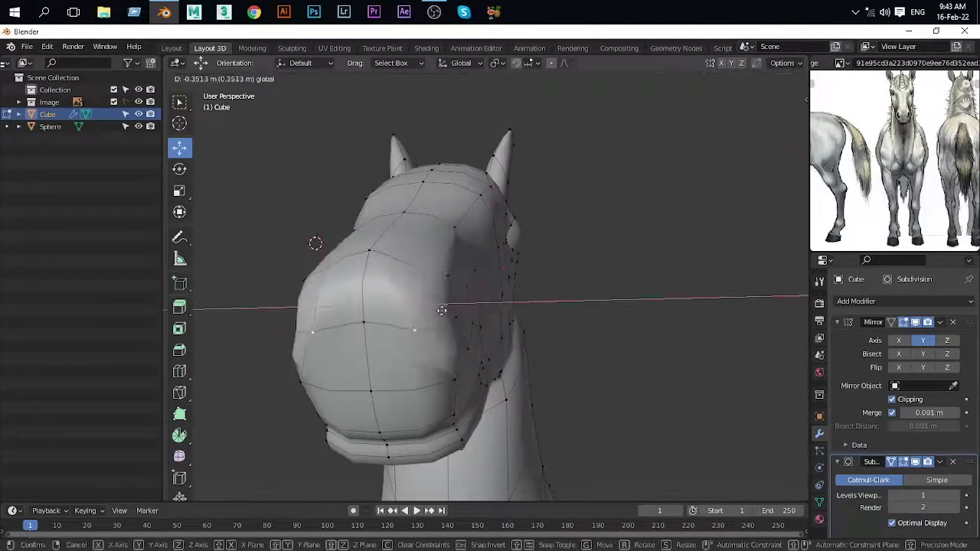
pyautogui.click(442, 311)
pyautogui.moveTo(442, 310)
pyautogui.mouseDown(button='middle')
pyautogui.moveTo(446, 294)
pyautogui.moveTo(497, 267)
pyautogui.moveTo(433, 314)
pyautogui.mouseUp(button='middle')
pyautogui.scroll(2, 461, 240)
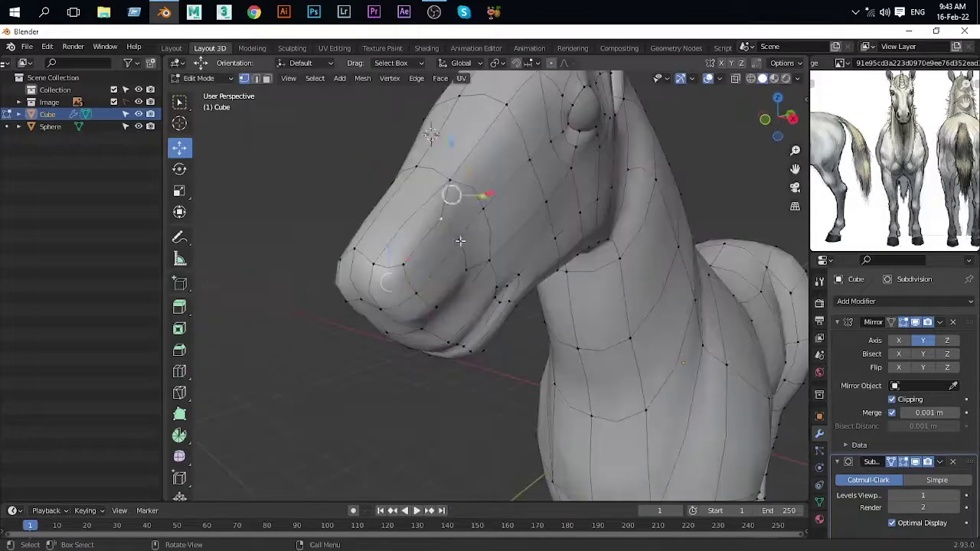
pyautogui.press('KP_3')
pyautogui.click(311, 289)
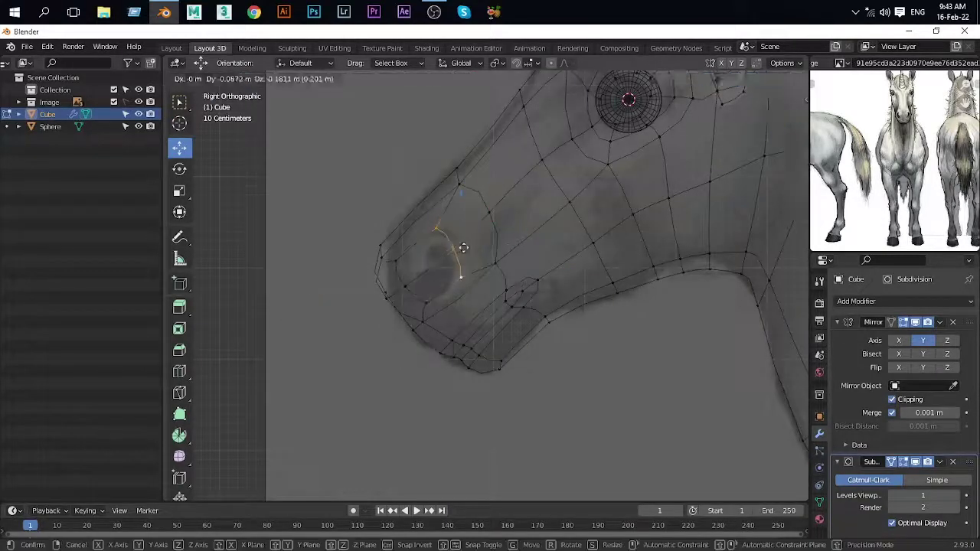
# Step: Position and rotate the nostril vertices against the reference in see-through view
pyautogui.hotkey('shift', 'z')
pyautogui.scroll(-3, 403, 283)
pyautogui.moveTo(402, 283); pyautogui.dragTo(322, 153, button='middle')
pyautogui.press('g')
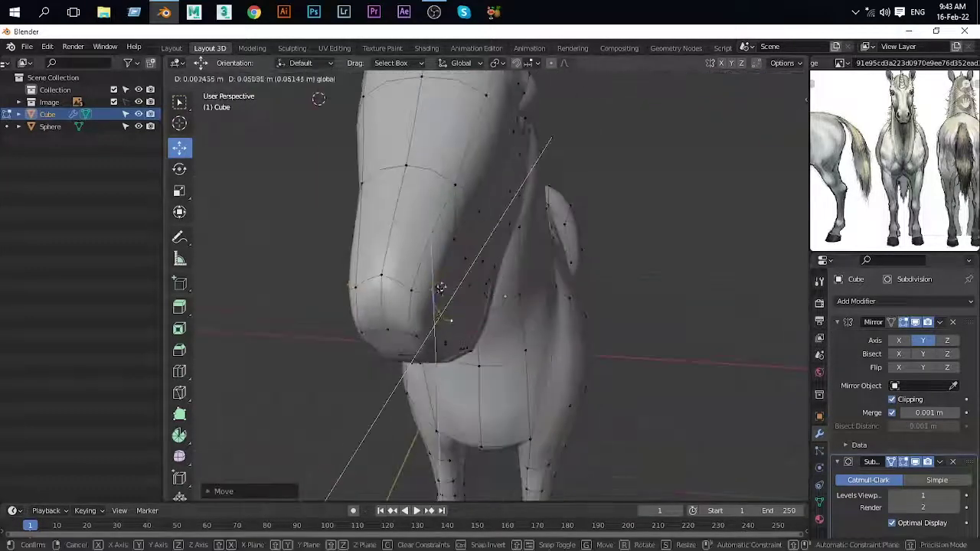
pyautogui.moveTo(537, 325); pyautogui.dragTo(505, 306, button='middle')
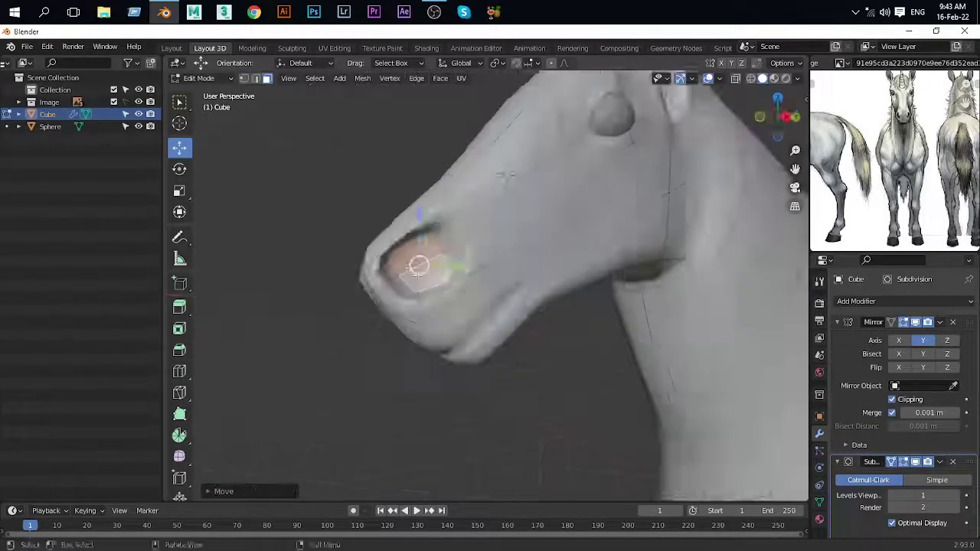
pyautogui.press('KP_3')
pyautogui.hotkey('shift', 'z')
pyautogui.press('g')
pyautogui.click(433, 308)
pyautogui.hotkey('shift', 'z')
pyautogui.moveTo(575, 197)
pyautogui.mouseDown(button='middle')
pyautogui.moveTo(407, 228)
pyautogui.moveTo(481, 189)
pyautogui.moveTo(517, 201)
pyautogui.mouseUp(button='middle')
pyautogui.press('r')
pyautogui.click(407, 227)
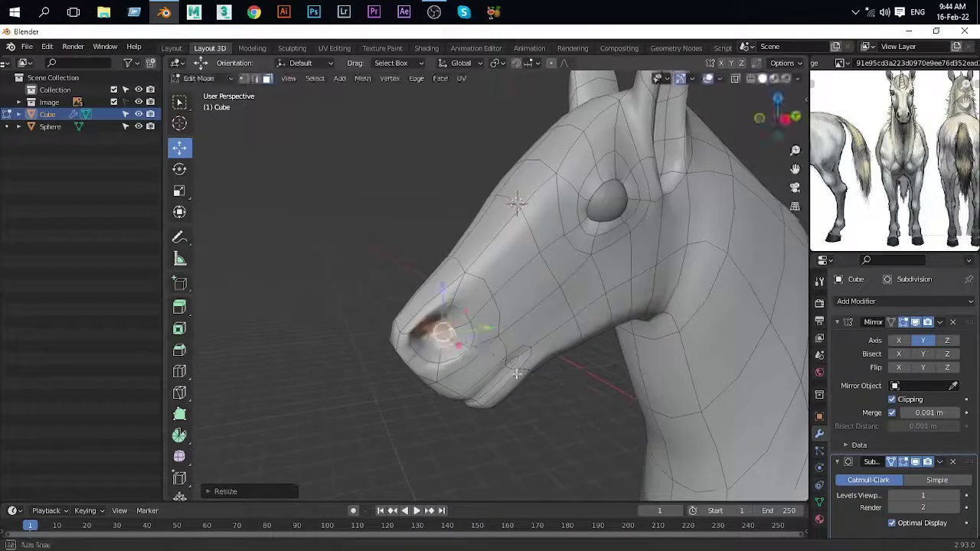
# Step: Extrude the nostril faces and shrink them inward
pyautogui.press('e')
pyautogui.press('KP_3')
pyautogui.hotkey('shift', 'z')
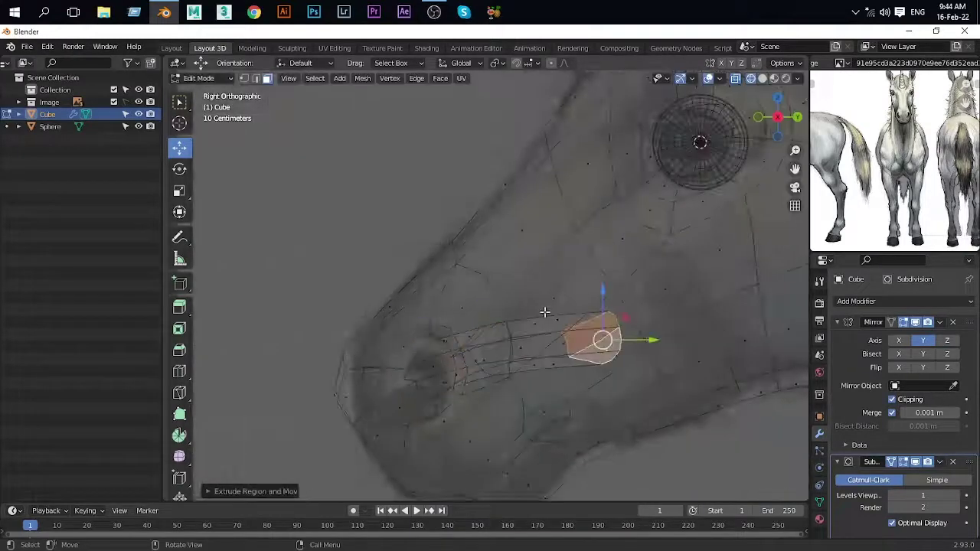
pyautogui.click(855, 262)
pyautogui.moveTo(682, 302); pyautogui.dragTo(408, 374, button='middle')
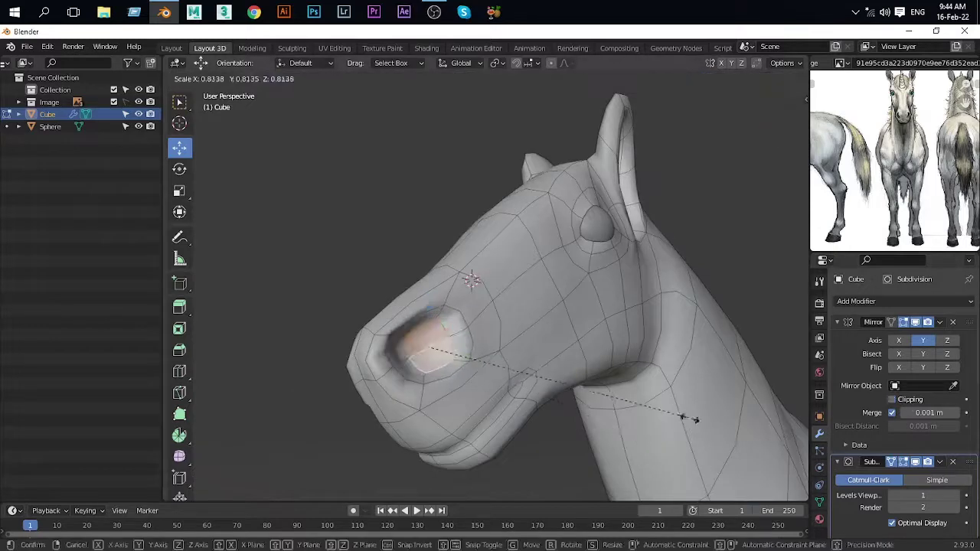
pyautogui.click(682, 417)
# Step: Rotate the nostril faces about Z and scale them to match the reference
pyautogui.moveTo(682, 417); pyautogui.dragTo(742, 375, button='middle')
pyautogui.press('r')
pyautogui.press('z')
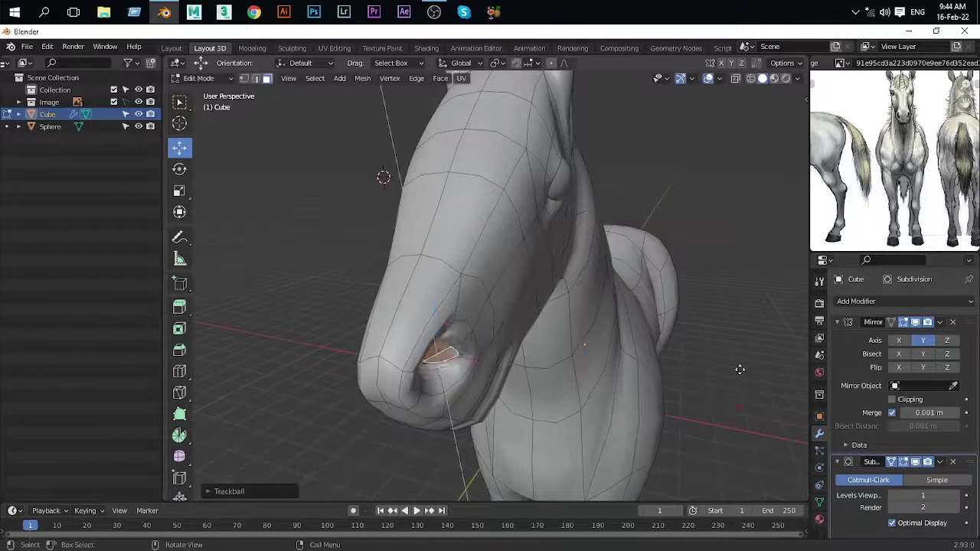
pyautogui.click(708, 425)
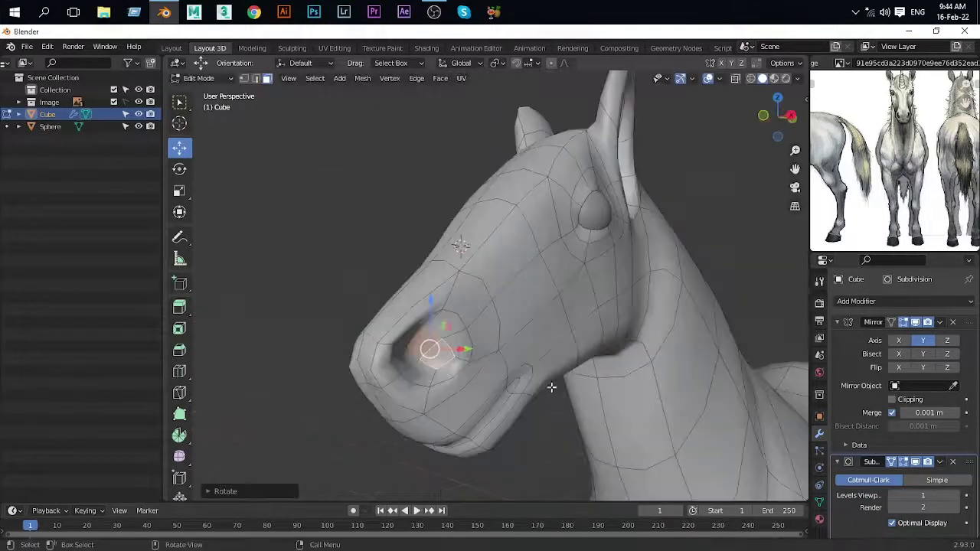
pyautogui.moveTo(707, 425)
pyautogui.mouseDown(button='middle')
pyautogui.moveTo(709, 433)
pyautogui.moveTo(498, 337)
pyautogui.mouseUp(button='middle')
pyautogui.press('s')
pyautogui.click(701, 422)
# Step: Turn Mirror clipping back on and slide the nostril faces along X in right view
pyautogui.press('g')
pyautogui.press('x')
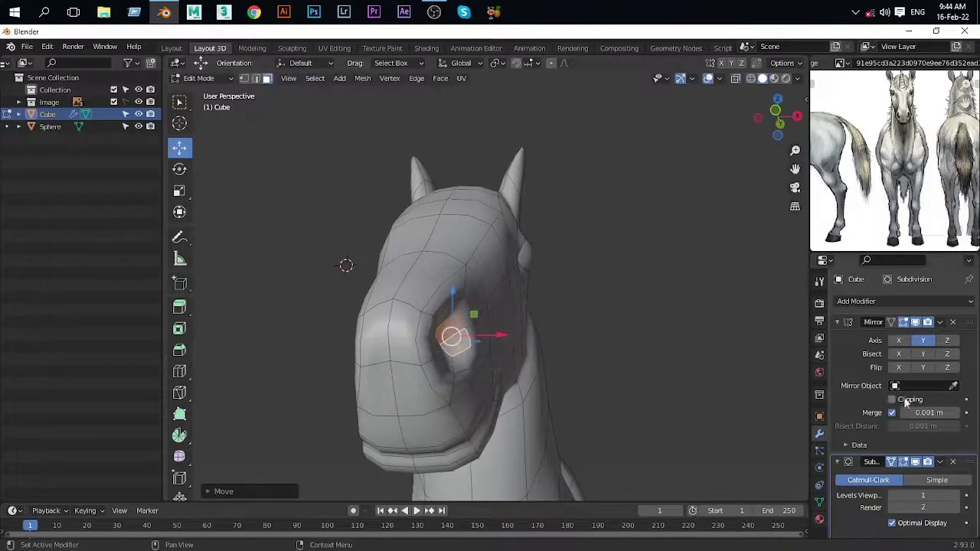
pyautogui.click(906, 404)
pyautogui.scroll(5, 623, 455)
pyautogui.press('KP_3')
pyautogui.click(466, 361)
# Step: Preview the smoothed head, then reposition a nostril vertex from the right side
pyautogui.moveTo(466, 362)
pyautogui.mouseDown(button='middle')
pyautogui.moveTo(459, 383)
pyautogui.moveTo(497, 329)
pyautogui.mouseUp(button='middle')
pyautogui.scroll(-3, 459, 383)
pyautogui.press('Tab')
pyautogui.press('Tab')
pyautogui.scroll(5, 443, 331)
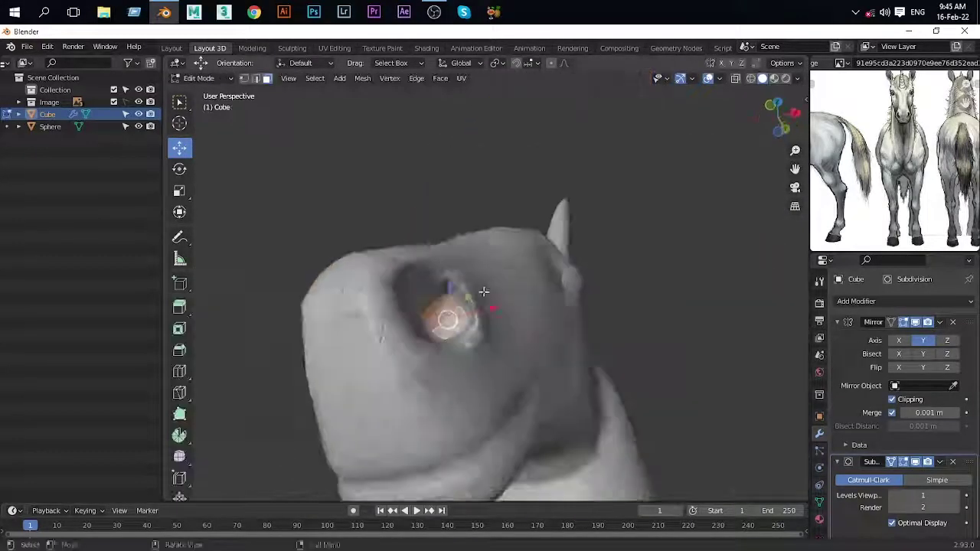
pyautogui.moveTo(481, 291); pyautogui.dragTo(457, 344, button='middle')
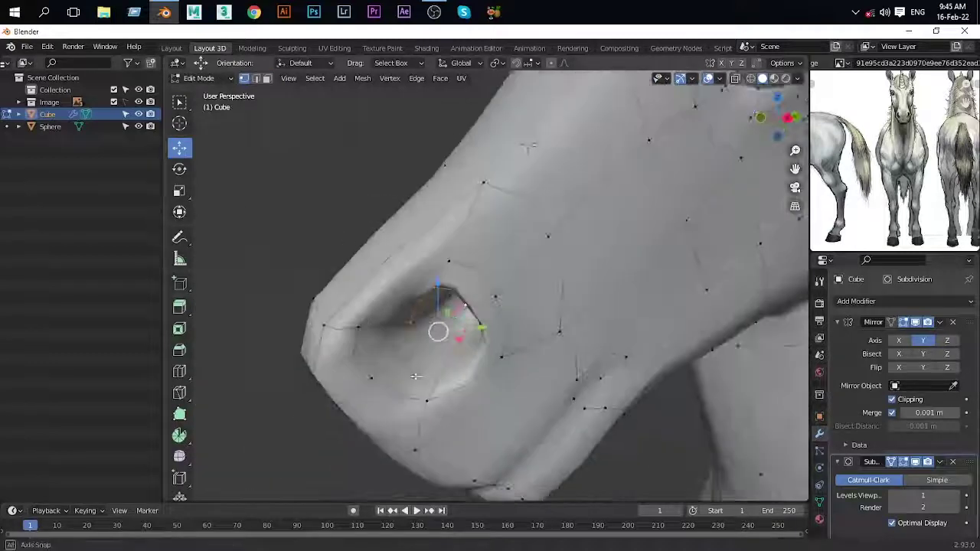
pyautogui.scroll(4, 486, 329)
pyautogui.press('KP_3')
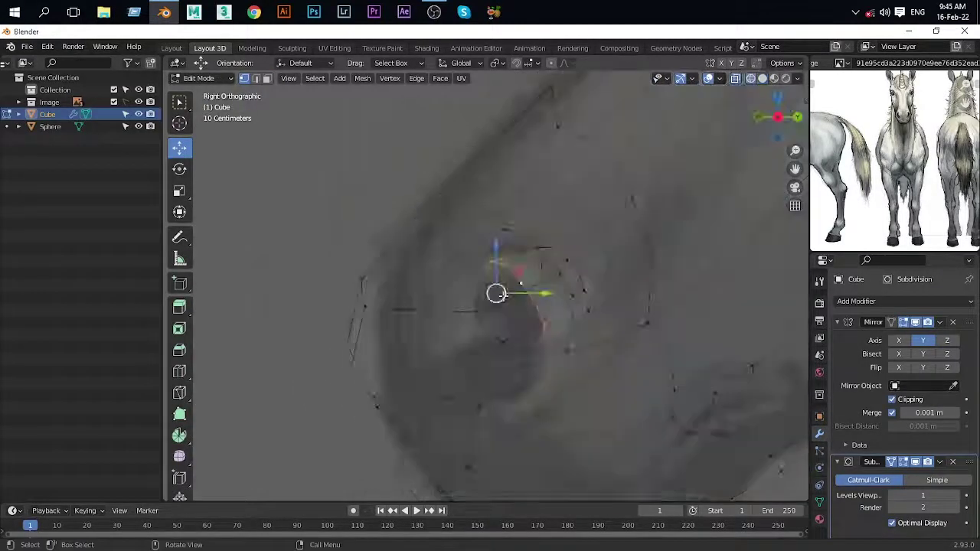
pyautogui.click(444, 337)
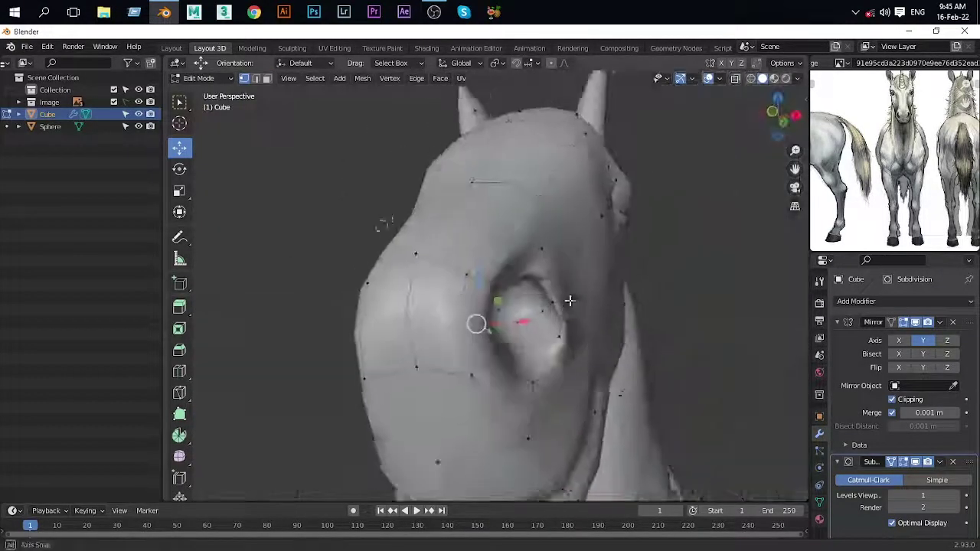
# Step: Move another nostril vertex from a preset side view
pyautogui.moveTo(444, 337); pyautogui.dragTo(543, 302, button='middle')
pyautogui.scroll(3, 543, 302)
pyautogui.press('`')
pyautogui.click(613, 332)
pyautogui.press('g')
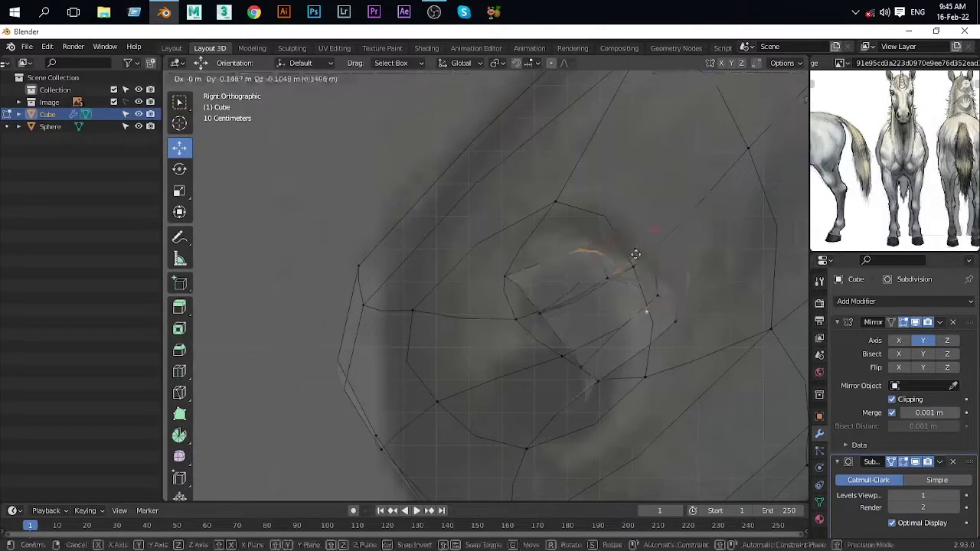
pyautogui.click(639, 294)
# Step: Orbit around the nostril to inspect it from several angles
pyautogui.scroll(-5, 582, 291)
pyautogui.moveTo(518, 284); pyautogui.dragTo(523, 273, button='middle')
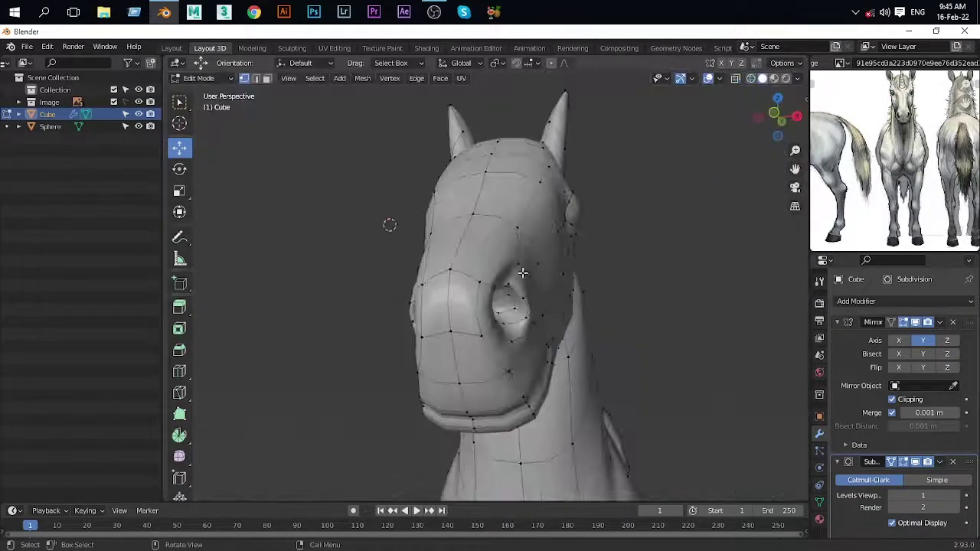
pyautogui.scroll(3, 529, 332)
pyautogui.press('`')
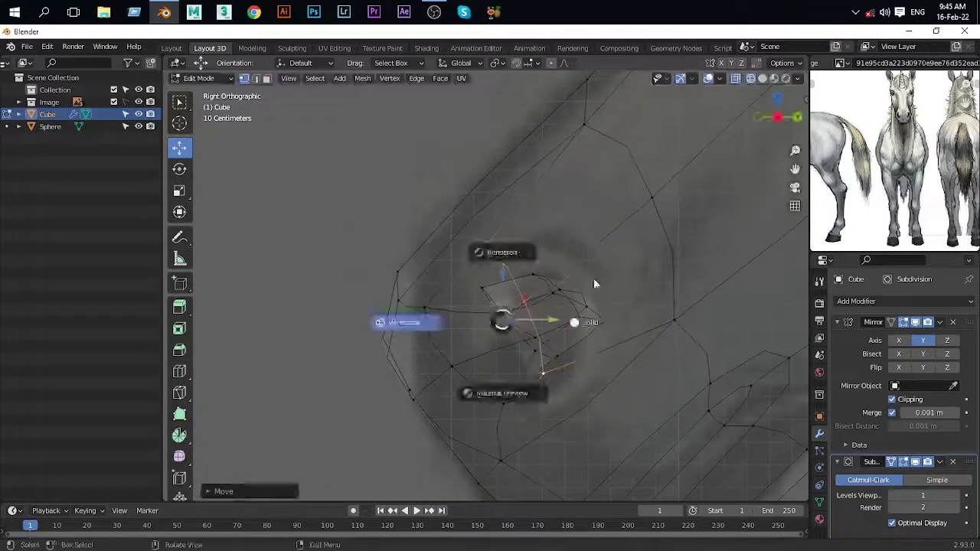
pyautogui.click(405, 322)
pyautogui.moveTo(404, 321)
pyautogui.mouseDown(button='middle')
pyautogui.moveTo(268, 332)
pyautogui.moveTo(550, 308)
pyautogui.mouseUp(button='middle')
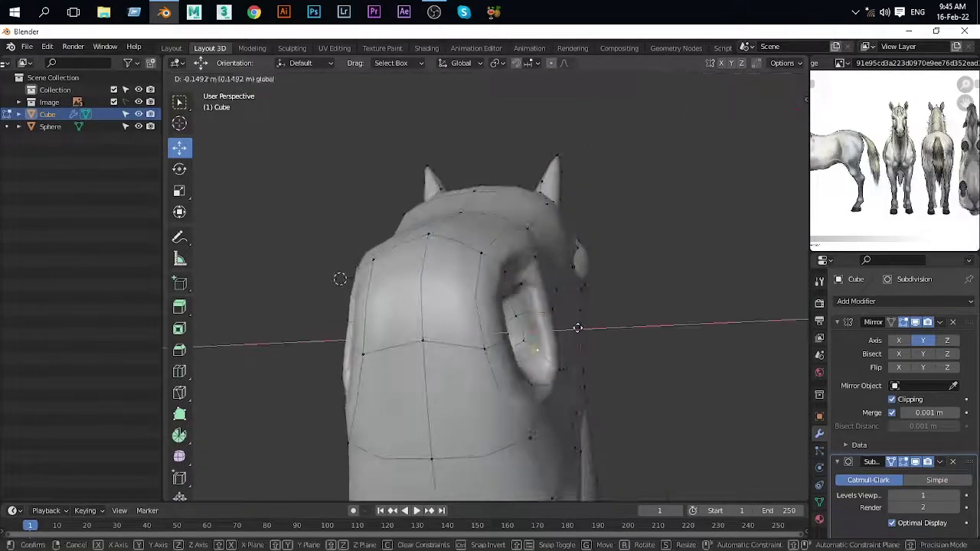
pyautogui.moveTo(578, 317)
pyautogui.mouseDown(button='middle')
pyautogui.moveTo(567, 299)
pyautogui.moveTo(517, 350)
pyautogui.moveTo(396, 225)
pyautogui.mouseUp(button='middle')
pyautogui.scroll(-3, 566, 276)
# Step: Reposition a nose vertex in right view and preview the smoothed head
pyautogui.press('Tab')
pyautogui.scroll(3, 541, 296)
pyautogui.press('Tab')
pyautogui.scroll(3, 541, 296)
pyautogui.press('KP_3')
pyautogui.click(542, 325)
pyautogui.press('Tab')
# Step: Reshape the muzzle by dragging a head vertex in a three-quarter view
pyautogui.scroll(-3, 374, 324)
pyautogui.moveTo(374, 324); pyautogui.dragTo(554, 257, button='middle')
pyautogui.press('Tab')
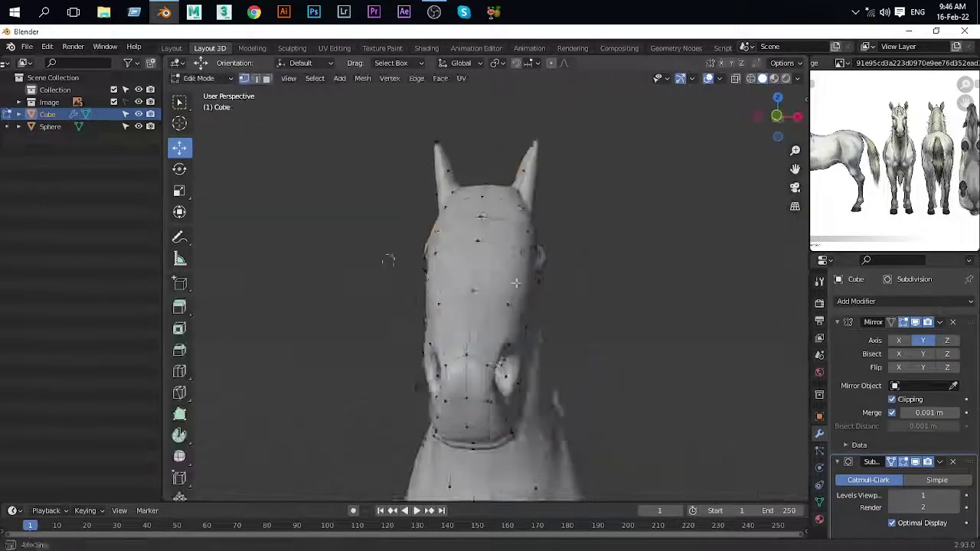
pyautogui.moveTo(516, 284); pyautogui.dragTo(593, 245, button='middle')
pyautogui.click(592, 245)
pyautogui.moveTo(624, 221); pyautogui.dragTo(582, 252)
pyautogui.scroll(-3, 560, 307)
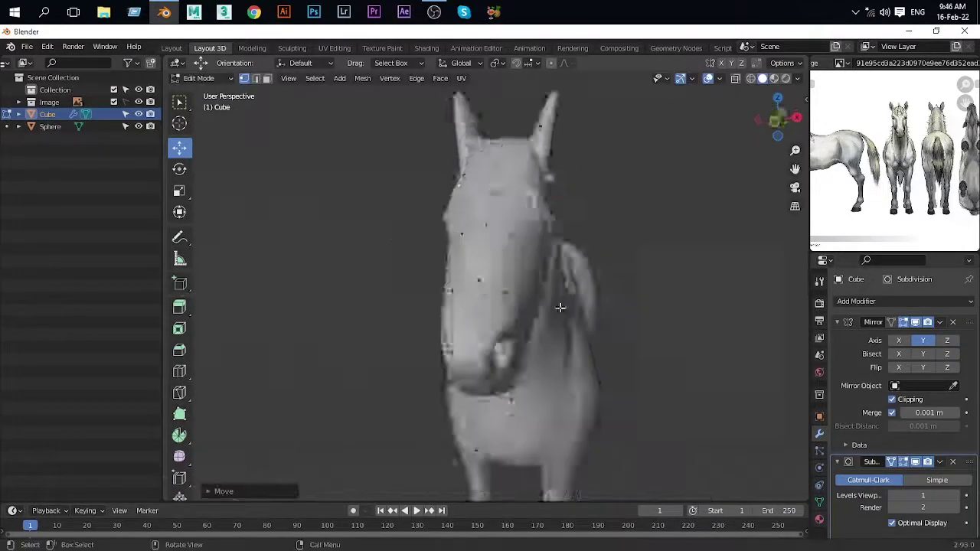
pyautogui.moveTo(560, 306)
pyautogui.mouseDown(button='middle')
pyautogui.moveTo(490, 291)
pyautogui.moveTo(449, 222)
pyautogui.mouseUp(button='middle')
pyautogui.scroll(3, 481, 293)
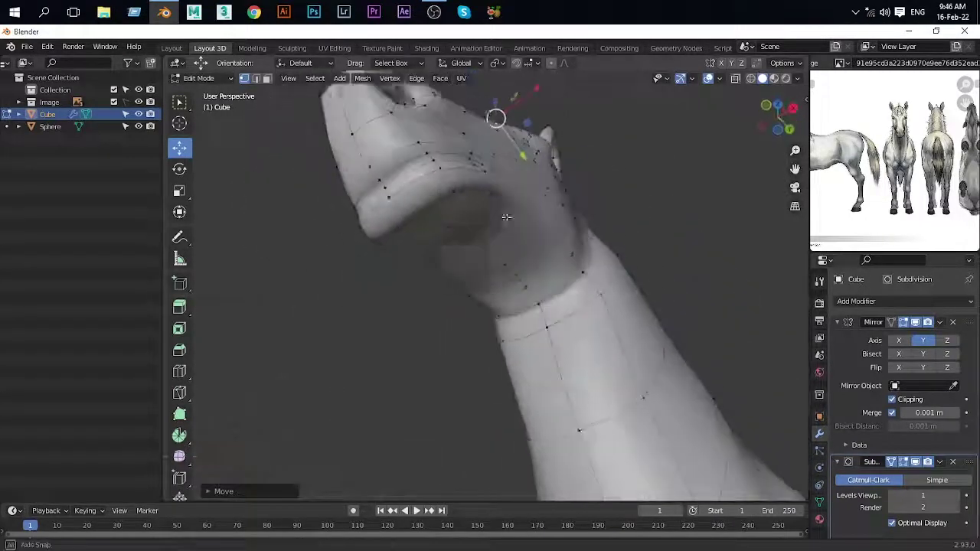
# Step: Pull the nose vertex into place in see-through right view, then check the smoothed horse
pyautogui.press('KP_3')
pyautogui.hotkey('alt', 'z')
pyautogui.click(378, 337)
pyautogui.moveTo(378, 337); pyautogui.dragTo(393, 303)
pyautogui.hotkey('alt', 'z')
pyautogui.moveTo(393, 303)
pyautogui.mouseDown(button='middle')
pyautogui.moveTo(504, 266)
pyautogui.moveTo(623, 262)
pyautogui.mouseUp(button='middle')
pyautogui.scroll(-3, 410, 287)
pyautogui.press('Tab')
pyautogui.press('Tab')
pyautogui.scroll(2, 504, 266)
# Step: Nudge the ear slightly sideways and check the smoothed head from behind and the side
pyautogui.scroll(3, 528, 258)
pyautogui.press('Tab')
pyautogui.press('Tab')
pyautogui.scroll(-3, 527, 258)
pyautogui.scroll(3, 623, 262)
pyautogui.moveTo(484, 302); pyautogui.dragTo(490, 302)
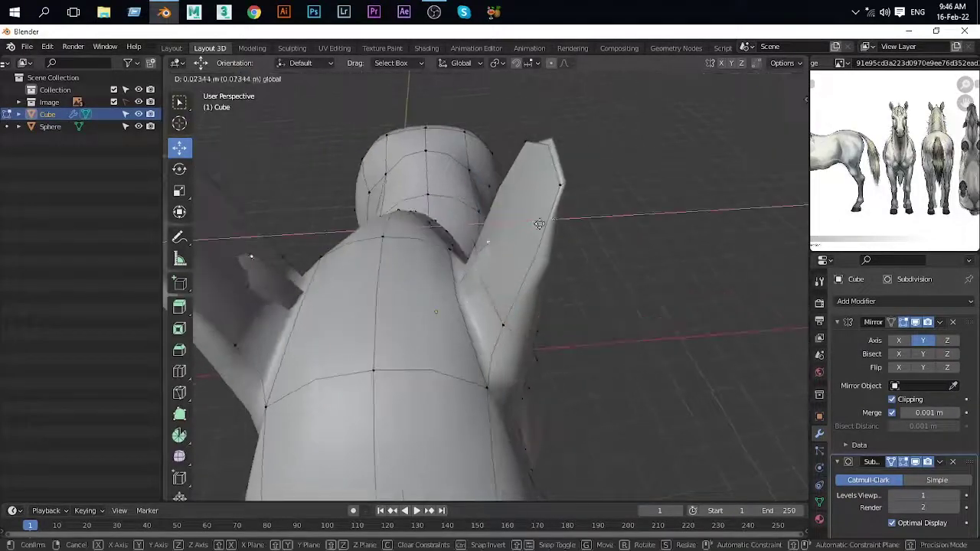
pyautogui.moveTo(490, 301)
pyautogui.mouseDown(button='middle')
pyautogui.moveTo(475, 230)
pyautogui.moveTo(466, 265)
pyautogui.moveTo(497, 253)
pyautogui.mouseUp(button='middle')
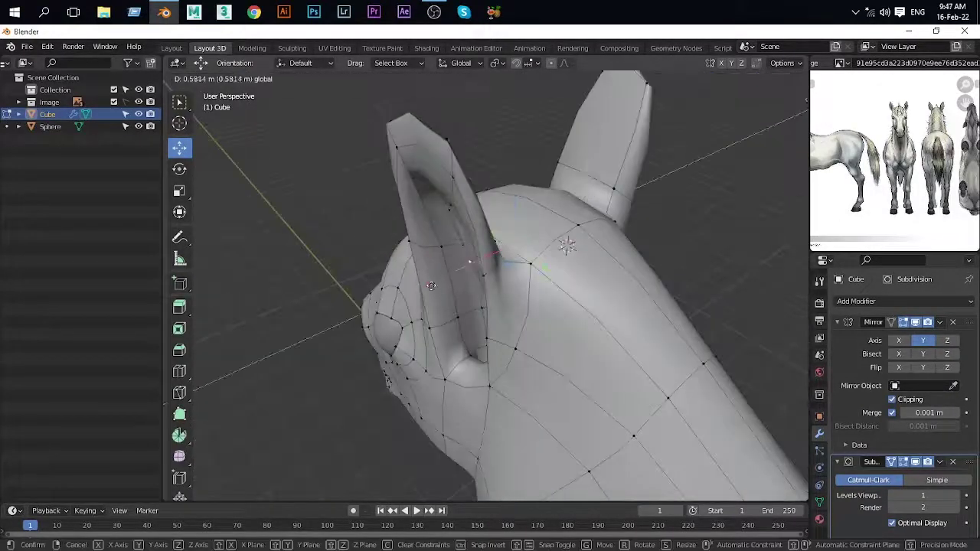
pyautogui.moveTo(431, 286)
pyautogui.mouseDown(button='middle')
pyautogui.moveTo(448, 258)
pyautogui.moveTo(444, 210)
pyautogui.moveTo(485, 284)
pyautogui.mouseUp(button='middle')
pyautogui.press('Tab')
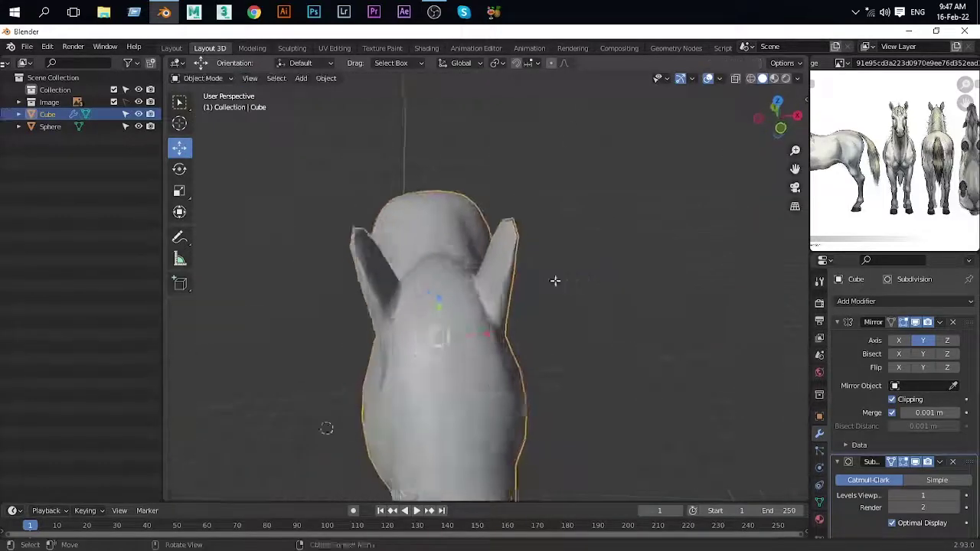
pyautogui.press('Tab')
pyautogui.moveTo(555, 281); pyautogui.dragTo(521, 315, button='middle')
pyautogui.moveTo(590, 292)
pyautogui.mouseDown(button='middle')
pyautogui.moveTo(449, 208)
pyautogui.moveTo(478, 229)
pyautogui.moveTo(422, 253)
pyautogui.moveTo(422, 278)
pyautogui.mouseUp(button='middle')
# Step: Confirm the head vertex move and preview the whole smoothed horse
pyautogui.click(509, 236)
pyautogui.press('Tab')
pyautogui.scroll(-5, 422, 278)
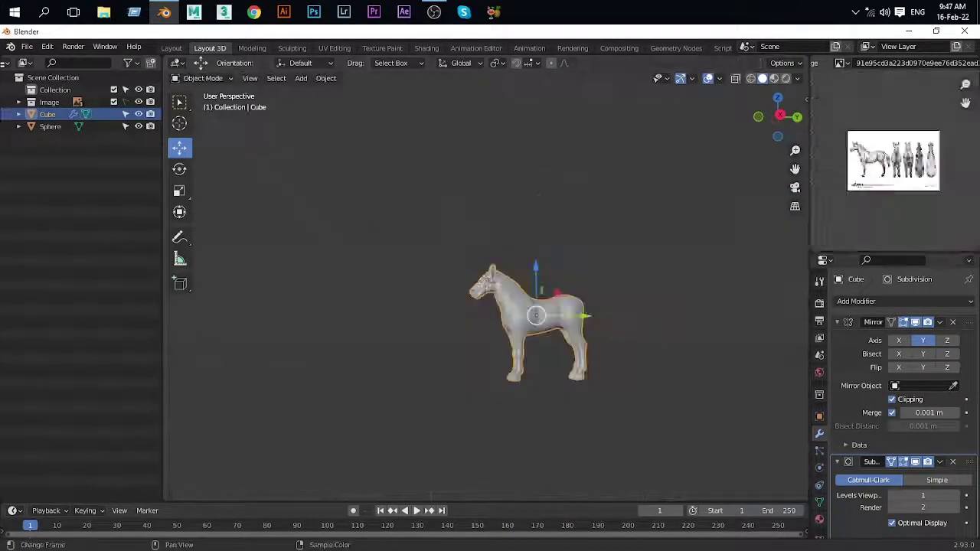
pyautogui.scroll(3, 938, 172)
pyautogui.scroll(2, 938, 173)
pyautogui.press('Tab')
pyautogui.scroll(4, 501, 357)
pyautogui.scroll(3, 521, 307)
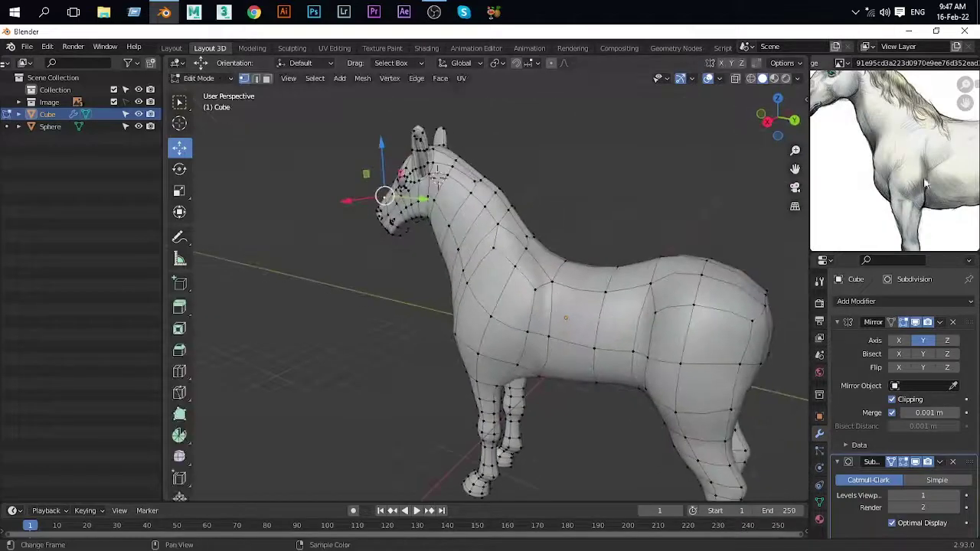
pyautogui.scroll(3, 919, 168)
# Step: Move a body vertex and check the smoothed horse from several angles
pyautogui.click(566, 272)
pyautogui.moveTo(567, 271); pyautogui.dragTo(559, 355, button='middle')
pyautogui.press('Tab')
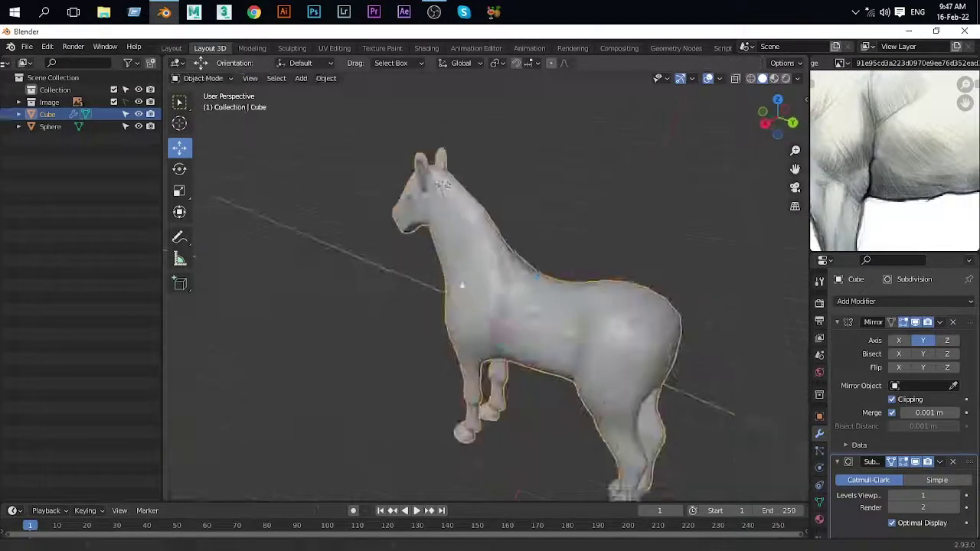
pyautogui.press('Tab')
pyautogui.scroll(5, 545, 275)
pyautogui.moveTo(545, 276); pyautogui.dragTo(395, 305, button='middle')
pyautogui.click(313, 359)
pyautogui.press('Tab')
pyautogui.scroll(-4, 630, 191)
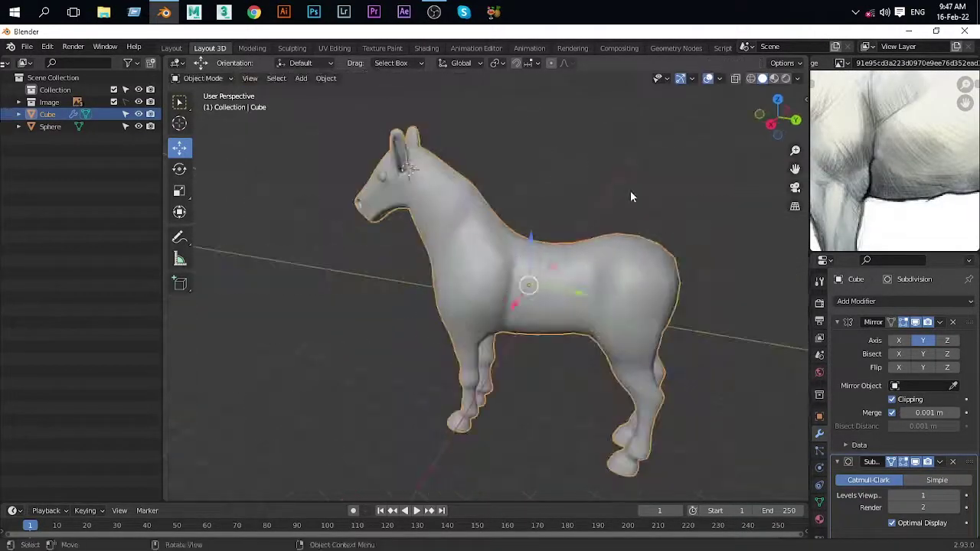
pyautogui.moveTo(630, 190); pyautogui.dragTo(495, 286, button='middle')
pyautogui.press('Tab')
pyautogui.scroll(4, 495, 287)
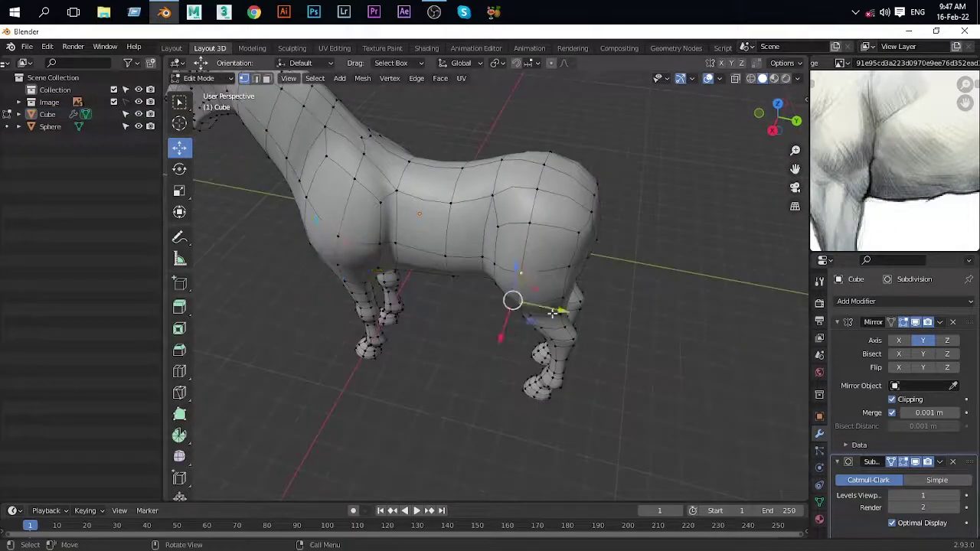
# Step: Pull a vertex near the hind leg down and preview the result
pyautogui.moveTo(552, 312); pyautogui.dragTo(557, 325)
pyautogui.moveTo(558, 326); pyautogui.dragTo(563, 345, button='middle')
pyautogui.press('Tab')
pyautogui.scroll(-4, 597, 255)
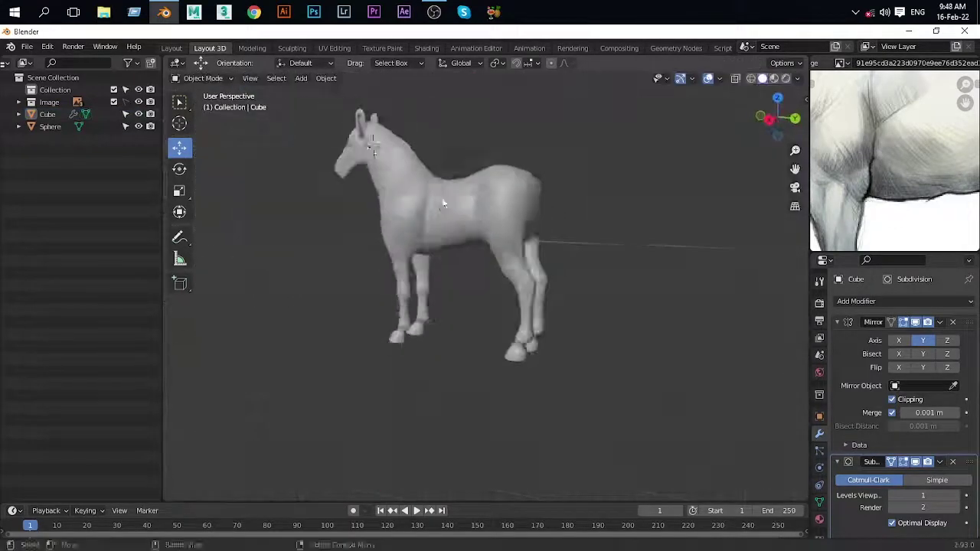
pyautogui.moveTo(596, 255)
pyautogui.mouseDown(button='middle')
pyautogui.moveTo(510, 329)
pyautogui.moveTo(426, 219)
pyautogui.moveTo(512, 165)
pyautogui.moveTo(577, 318)
pyautogui.moveTo(470, 298)
pyautogui.mouseUp(button='middle')
pyautogui.scroll(3, 549, 288)
pyautogui.press('Tab')
# Step: Bring the neck into right side view in Edit Mode
pyautogui.press('Tab')
pyautogui.press('Tab')
pyautogui.moveTo(429, 341)
pyautogui.mouseDown(button='middle')
pyautogui.moveTo(525, 317)
pyautogui.moveTo(529, 350)
pyautogui.mouseUp(button='middle')
pyautogui.press('KP_3')
pyautogui.scroll(5, 475, 324)
pyautogui.press('Tab')
# Step: Enable X-ray and pull the neck vertex down to match the reference drawing
pyautogui.hotkey('alt', 'z')
pyautogui.scroll(2, 545, 203)
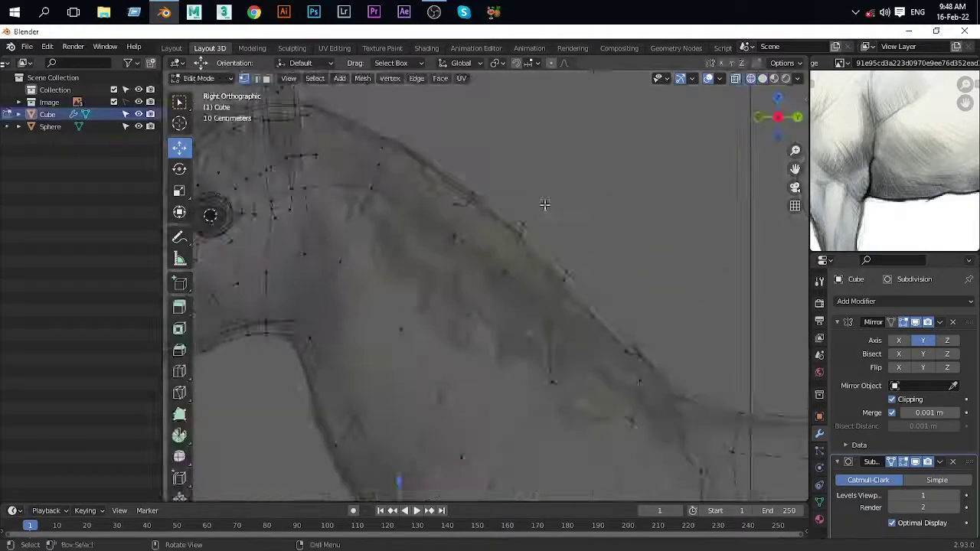
pyautogui.moveTo(543, 213); pyautogui.dragTo(553, 259)
pyautogui.press('Tab')
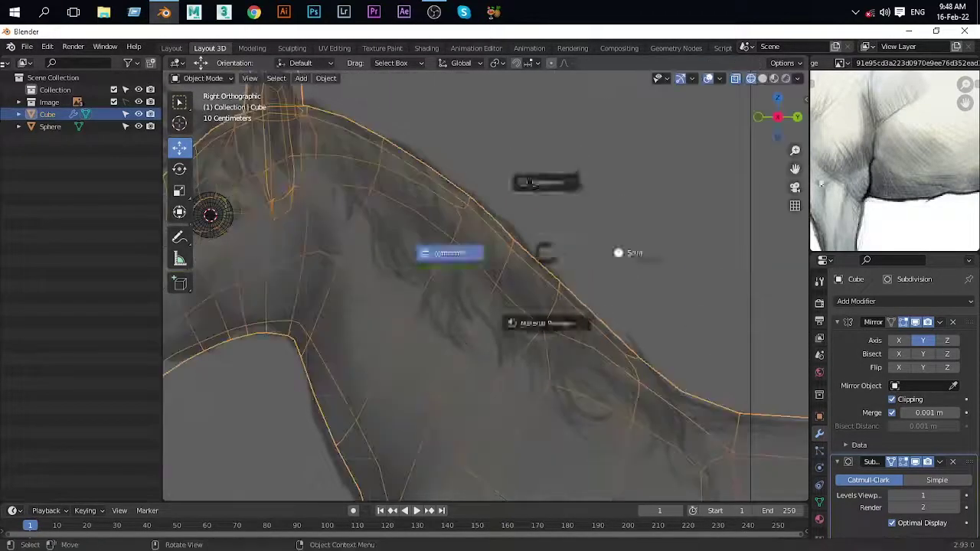
pyautogui.scroll(-5, 563, 281)
pyautogui.moveTo(563, 281); pyautogui.dragTo(470, 287, button='middle')
pyautogui.scroll(3, 504, 322)
pyautogui.press('Tab')
# Step: Select body vertices from the top view and reposition them from a rear three-quarter view
pyautogui.press('KP_7')
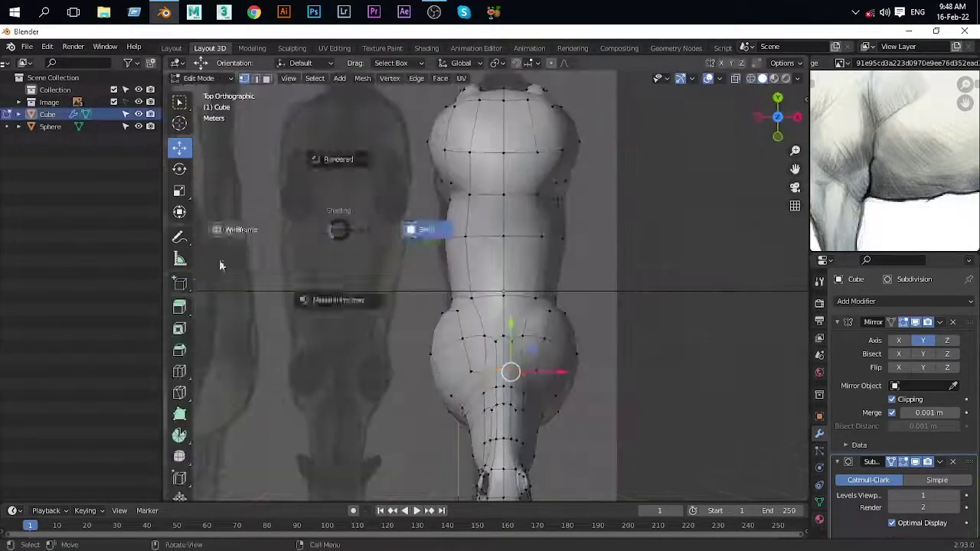
pyautogui.press('KP_Decimal')
pyautogui.moveTo(499, 381); pyautogui.dragTo(499, 382)
pyautogui.moveTo(499, 381)
pyautogui.mouseDown(button='middle')
pyautogui.moveTo(518, 179)
pyautogui.moveTo(485, 255)
pyautogui.mouseUp(button='middle')
pyautogui.moveTo(492, 173); pyautogui.dragTo(464, 236, button='middle')
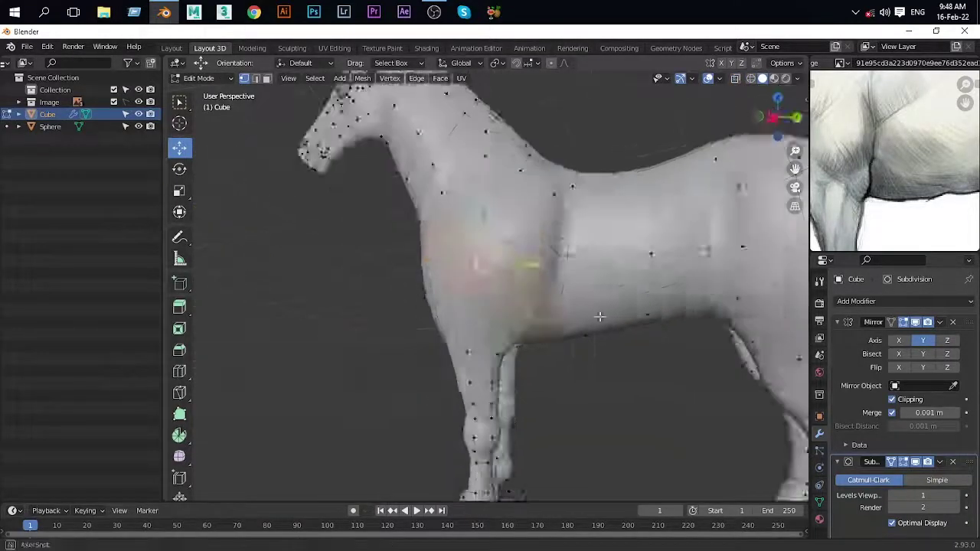
pyautogui.press('g')
pyautogui.moveTo(600, 317)
pyautogui.mouseDown(button='middle')
pyautogui.moveTo(551, 260)
pyautogui.moveTo(280, 372)
pyautogui.moveTo(523, 222)
pyautogui.mouseUp(button='middle')
pyautogui.click(548, 258)
pyautogui.moveTo(431, 286)
pyautogui.mouseDown(button='middle')
pyautogui.moveTo(490, 246)
pyautogui.moveTo(437, 288)
pyautogui.moveTo(394, 164)
pyautogui.mouseUp(button='middle')
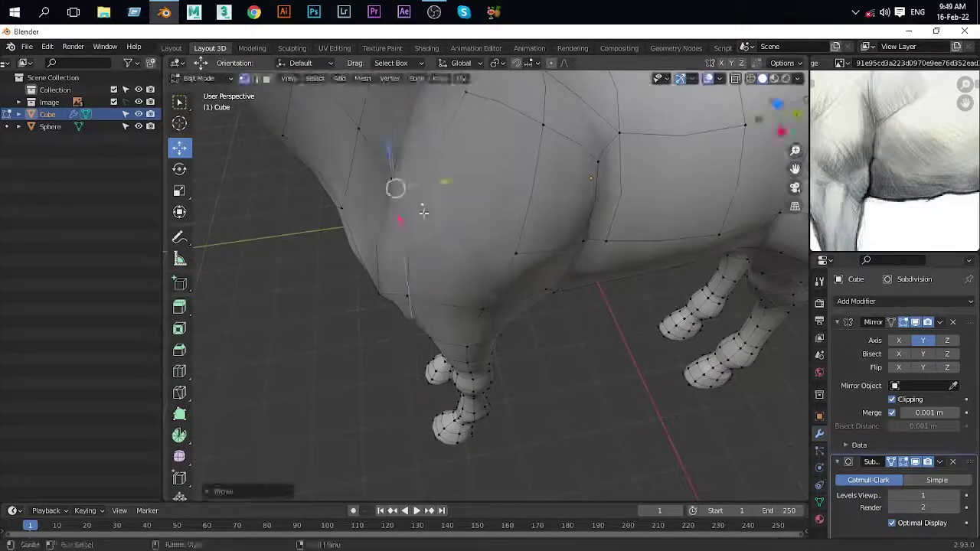
# Step: Reshape the rump outline to follow the side reference up to the tail base
pyautogui.press('Tab')
pyautogui.scroll(-5, 563, 217)
pyautogui.moveTo(563, 217)
pyautogui.mouseDown(button='middle')
pyautogui.moveTo(517, 226)
pyautogui.moveTo(490, 253)
pyautogui.moveTo(473, 307)
pyautogui.mouseUp(button='middle')
pyautogui.press('Tab')
pyautogui.scroll(3, 490, 253)
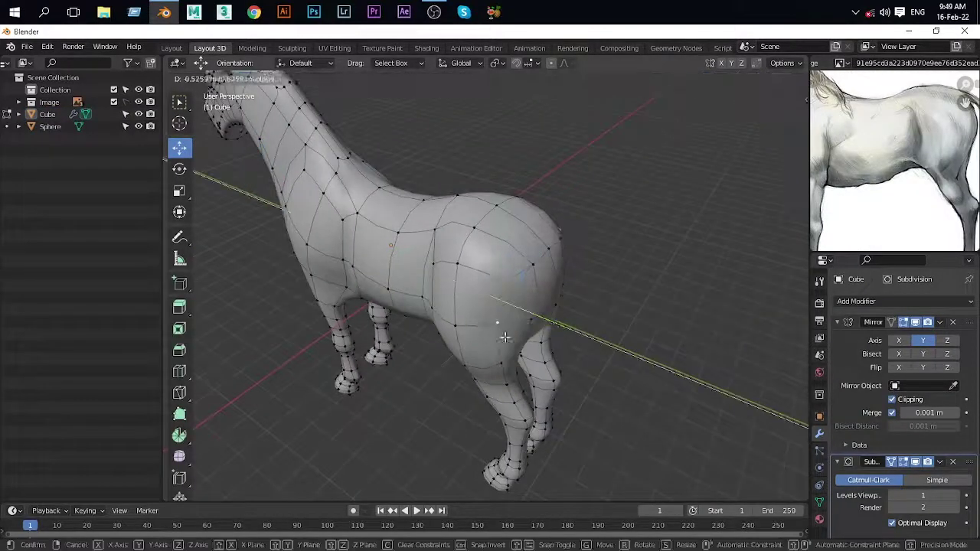
pyautogui.press('Tab')
pyautogui.moveTo(505, 337)
pyautogui.mouseDown(button='middle')
pyautogui.moveTo(571, 264)
pyautogui.moveTo(549, 254)
pyautogui.moveTo(496, 296)
pyautogui.moveTo(547, 278)
pyautogui.mouseUp(button='middle')
pyautogui.press('KP_3')
pyautogui.press('Tab')
pyautogui.scroll(3, 560, 302)
# Step: Extrude the selected rump face at the tail root and shrink it
pyautogui.press('KP_3')
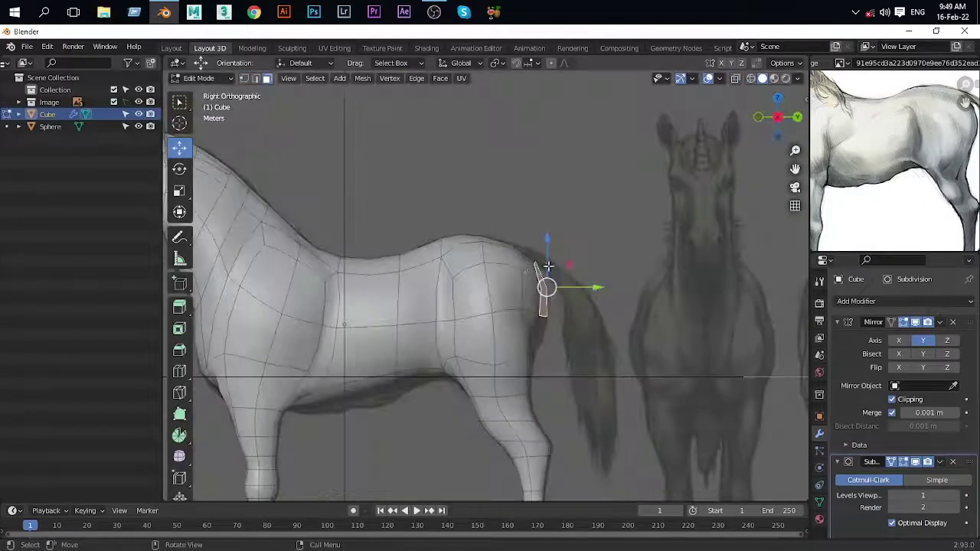
pyautogui.scroll(3, 547, 278)
pyautogui.moveTo(545, 232); pyautogui.dragTo(514, 271, button='middle')
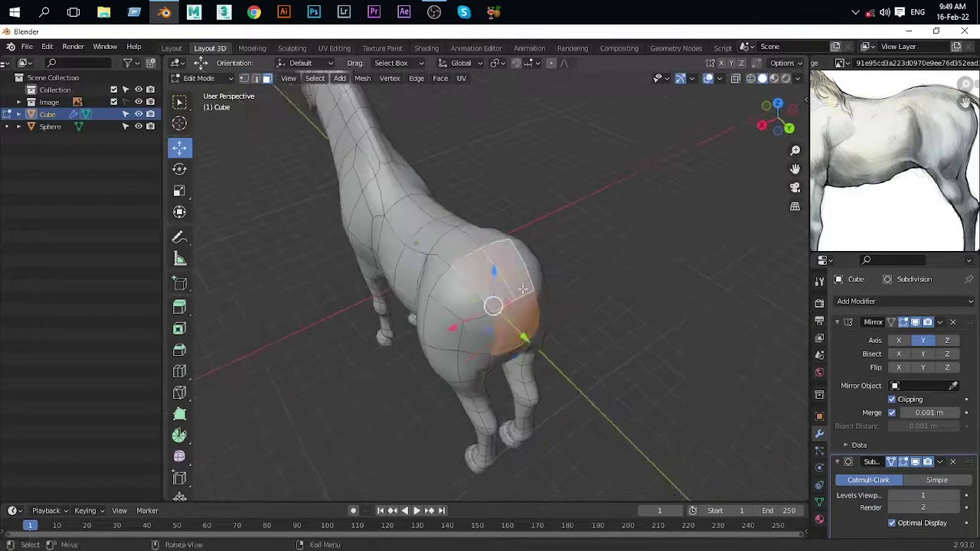
pyautogui.press('e')
pyautogui.press('KP_3')
pyautogui.scroll(5, 554, 323)
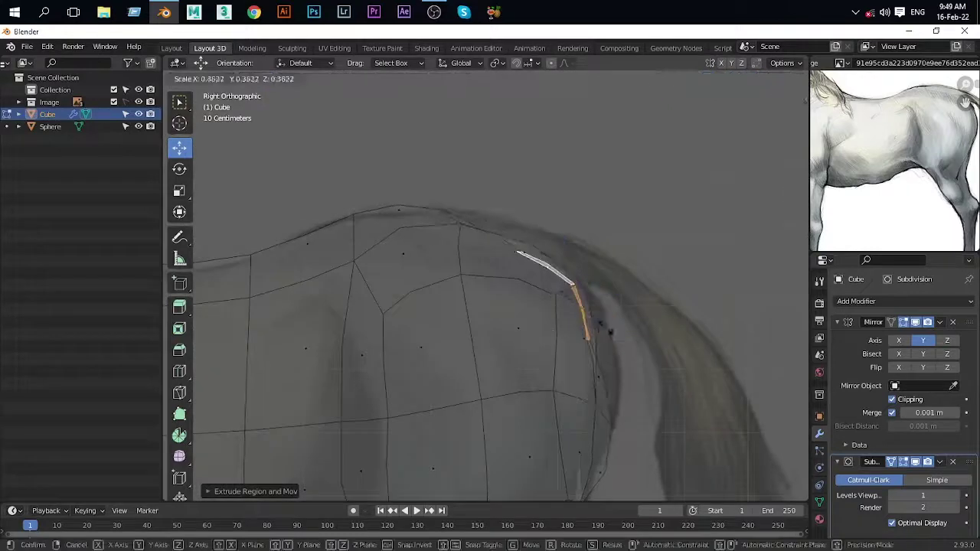
pyautogui.press('Return')
pyautogui.scroll(-2, 534, 285)
pyautogui.keyDown('shift'); pyautogui.moveTo(599, 319); pyautogui.dragTo(554, 211, button='middle'); pyautogui.keyUp('shift')
# Step: Move vertices around the tail root to round off the rump
pyautogui.click(605, 324)
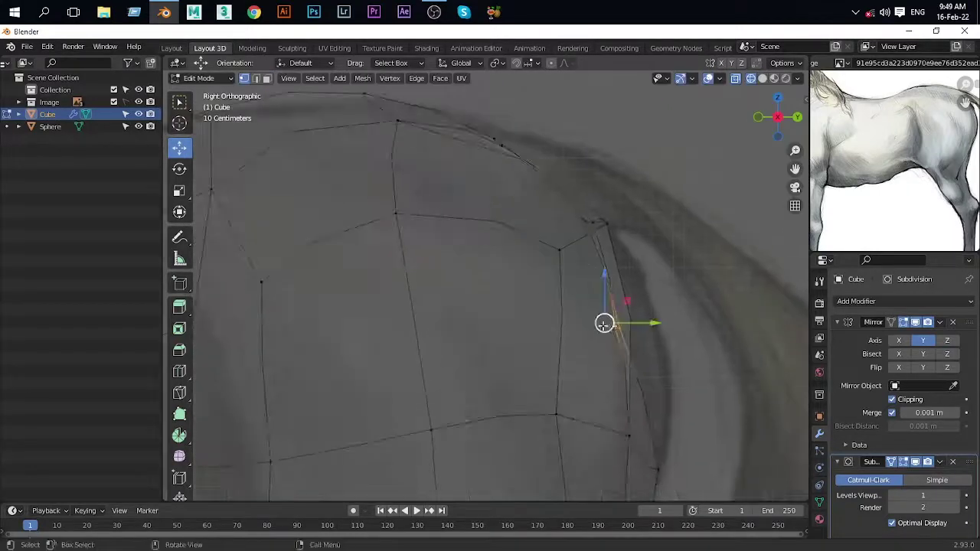
pyautogui.click(624, 289)
pyautogui.scroll(-4, 625, 289)
pyautogui.moveTo(536, 268)
pyautogui.mouseDown(button='middle')
pyautogui.moveTo(446, 272)
pyautogui.moveTo(350, 220)
pyautogui.mouseUp(button='middle')
pyautogui.moveTo(425, 203); pyautogui.dragTo(534, 322, button='middle')
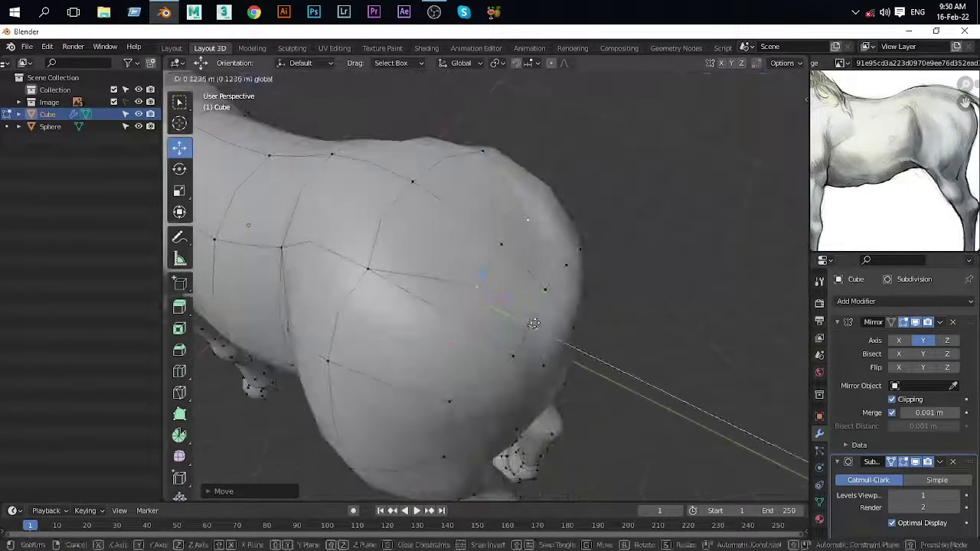
pyautogui.click(575, 296)
pyautogui.moveTo(540, 287)
pyautogui.mouseDown(button='middle')
pyautogui.moveTo(491, 261)
pyautogui.moveTo(541, 297)
pyautogui.mouseUp(button='middle')
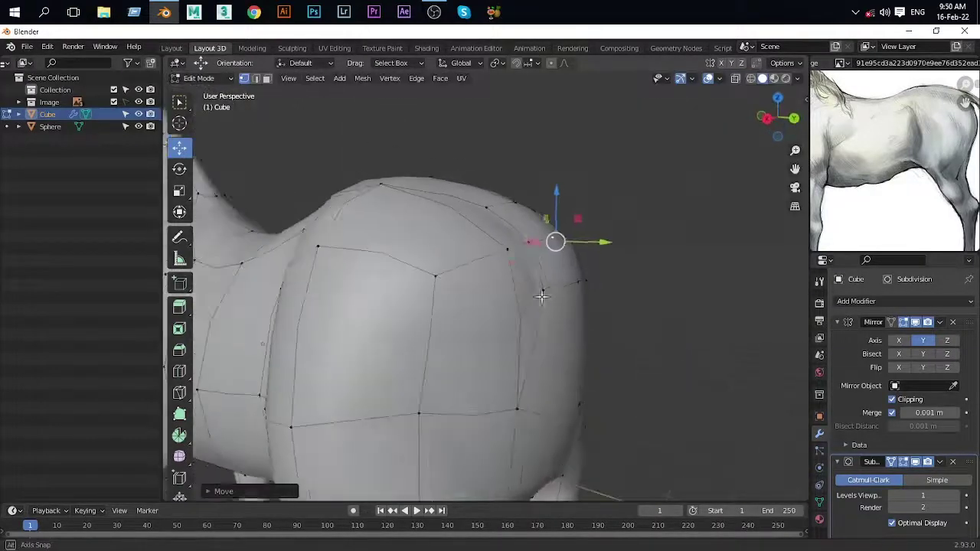
pyautogui.click(534, 194)
pyautogui.moveTo(533, 194); pyautogui.dragTo(447, 194, button='middle')
pyautogui.scroll(-3, 484, 279)
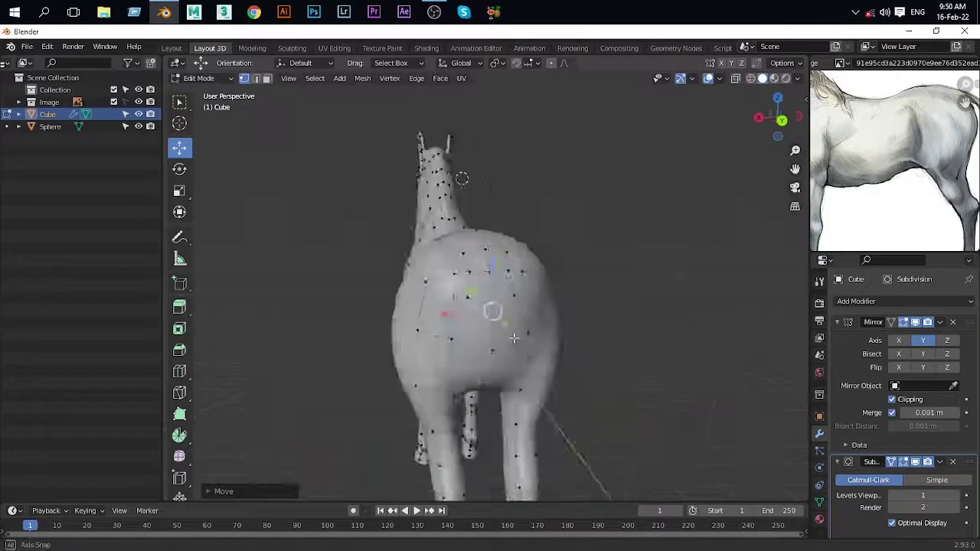
pyautogui.moveTo(493, 311); pyautogui.dragTo(582, 344, button='middle')
# Step: In face select, extrude the tail-start face upward and position the first tail segment
pyautogui.press('3')
pyautogui.keyDown('shift'); pyautogui.click(520, 285); pyautogui.keyUp('shift')
pyautogui.press('KP_3')
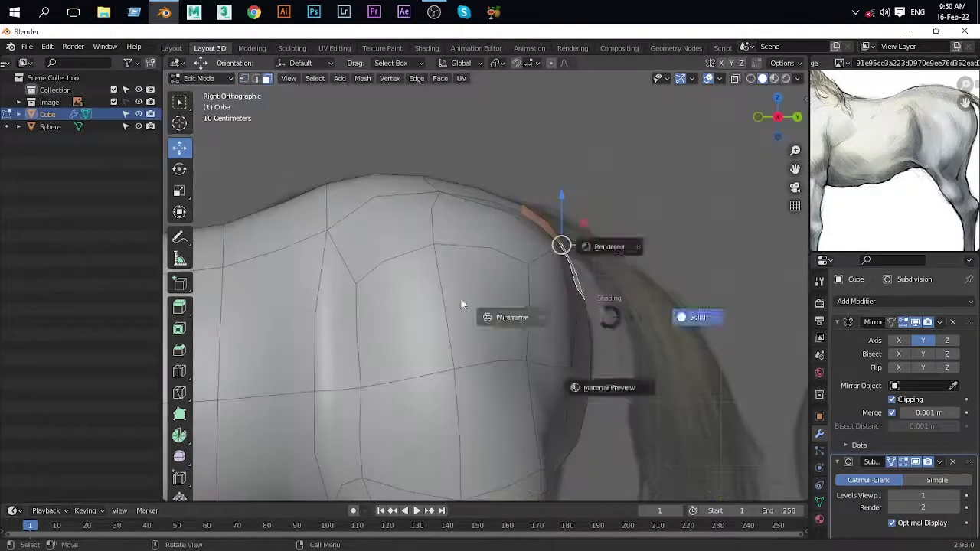
pyautogui.scroll(3, 562, 291)
pyautogui.press('e')
pyautogui.click(580, 215)
pyautogui.press('g')
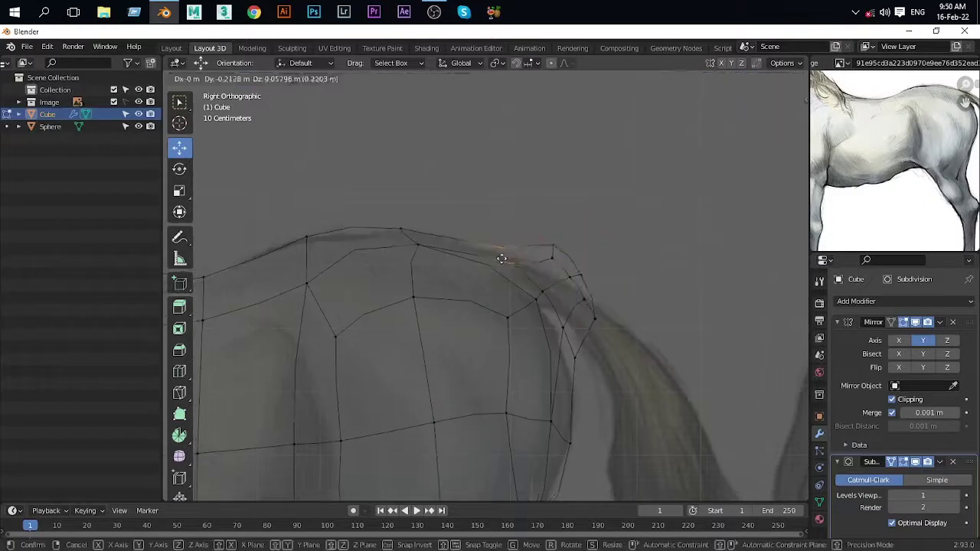
pyautogui.click(501, 258)
# Step: Select and reposition the tail-end vertices to follow the reference tail
pyautogui.scroll(3, 547, 234)
pyautogui.scroll(-2, 512, 175)
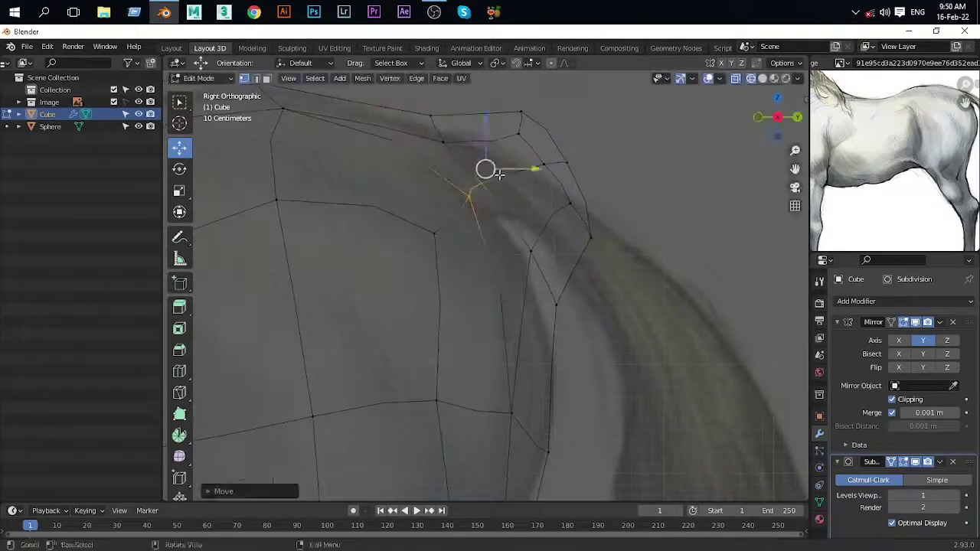
pyautogui.keyDown('shift'); pyautogui.moveTo(499, 175); pyautogui.dragTo(518, 226, button='middle'); pyautogui.keyUp('shift')
pyautogui.moveTo(510, 298); pyautogui.dragTo(500, 374)
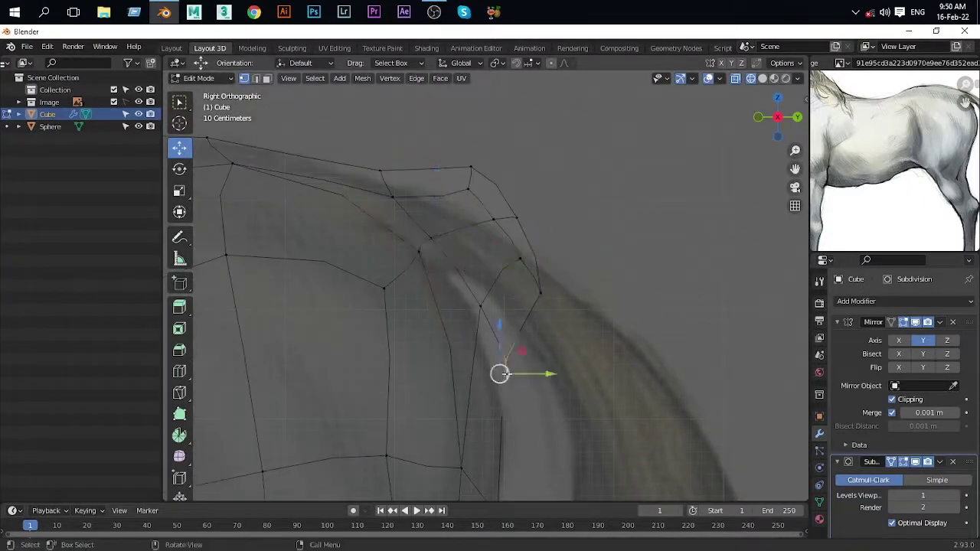
pyautogui.click(452, 277)
pyautogui.keyDown('shift'); pyautogui.scroll(-3, 460, 299); pyautogui.keyUp('shift')
pyautogui.moveTo(478, 269); pyautogui.dragTo(452, 322)
pyautogui.keyDown('shift'); pyautogui.scroll(4, 421, 295); pyautogui.keyUp('shift')
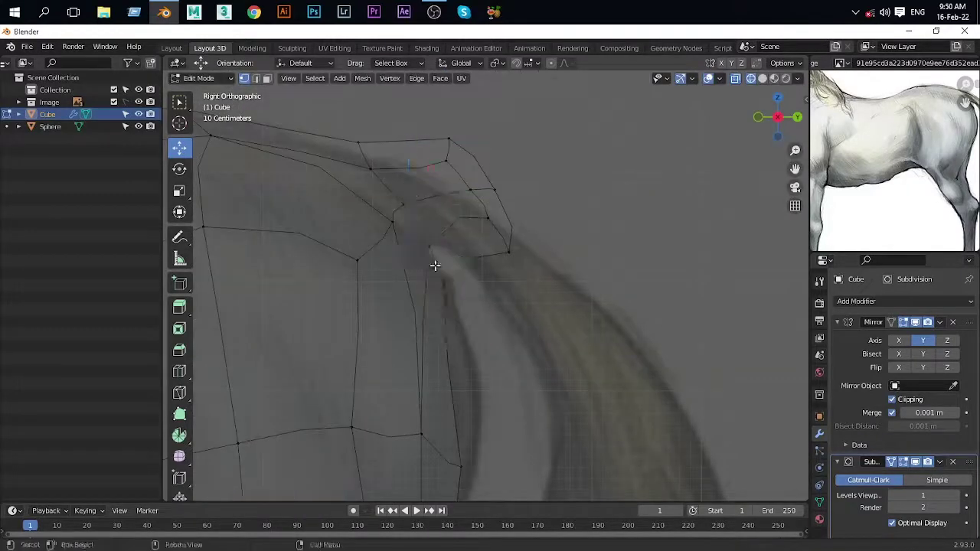
pyautogui.keyDown('shift'); pyautogui.scroll(3, 473, 251); pyautogui.keyUp('shift')
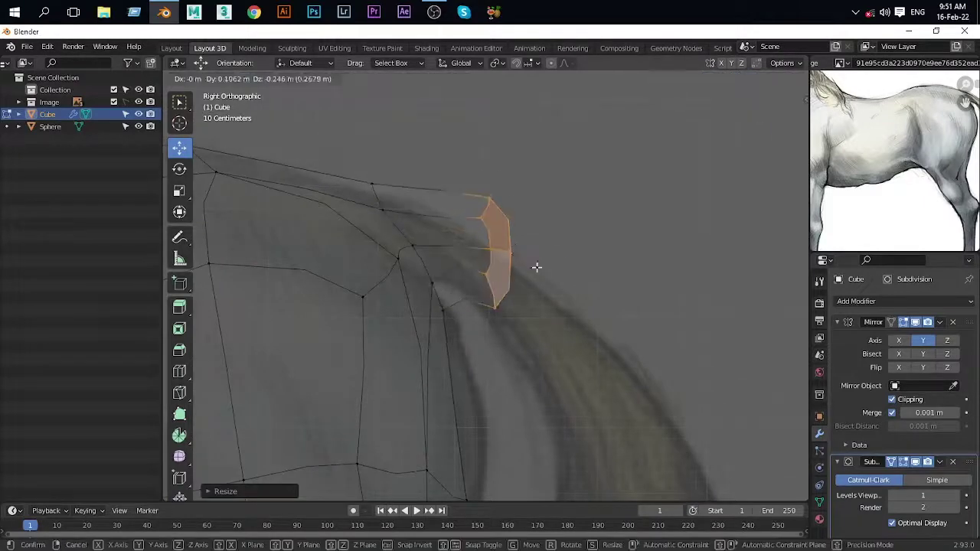
pyautogui.keyDown('shift'); pyautogui.scroll(-3, 536, 229); pyautogui.keyUp('shift')
# Step: Extrude another segment down the tail, then narrow and move the tip loop into a taper
pyautogui.press('e')
pyautogui.click(525, 333)
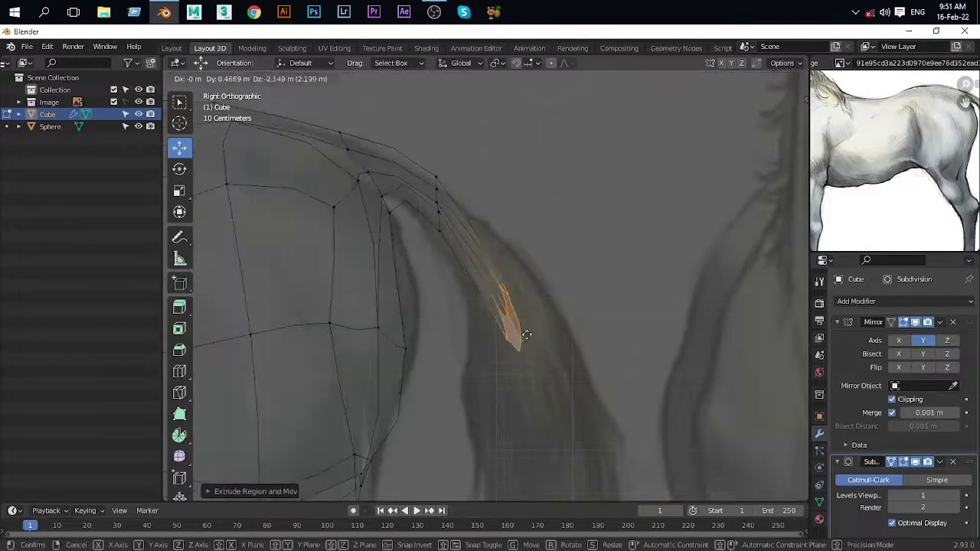
pyautogui.keyDown('shift'); pyautogui.scroll(-6, 481, 303); pyautogui.keyUp('shift')
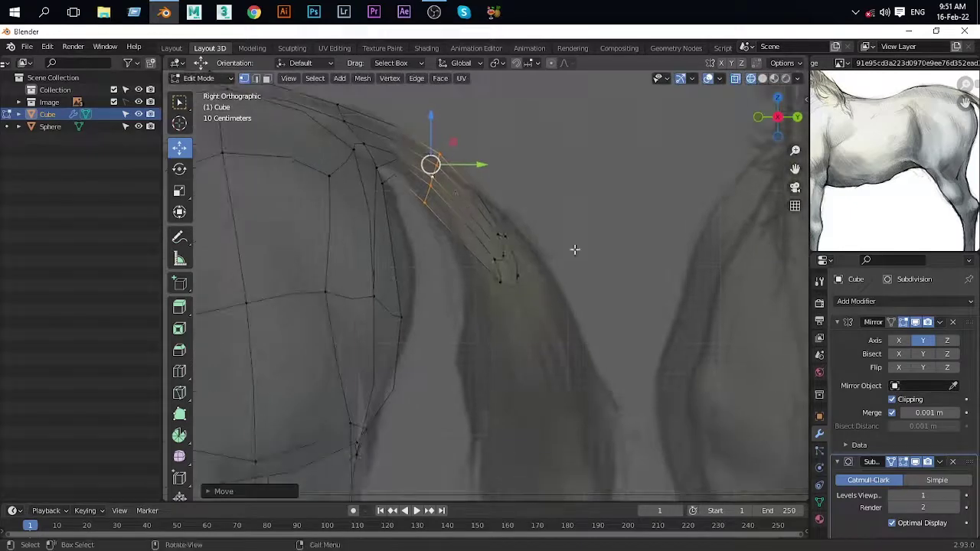
pyautogui.keyDown('shift'); pyautogui.scroll(4, 482, 299); pyautogui.keyUp('shift')
pyautogui.keyDown('shift'); pyautogui.scroll(4, 494, 288); pyautogui.keyUp('shift')
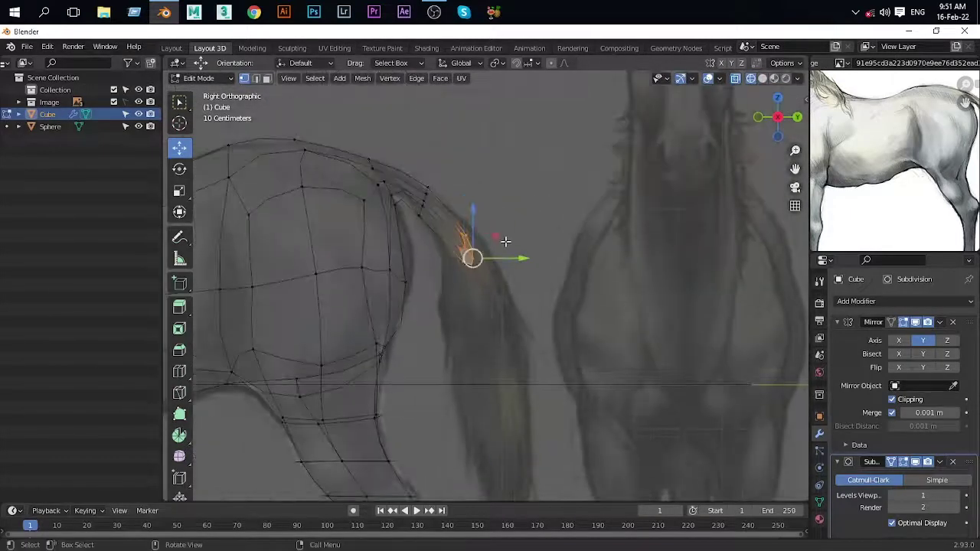
pyautogui.click(558, 344)
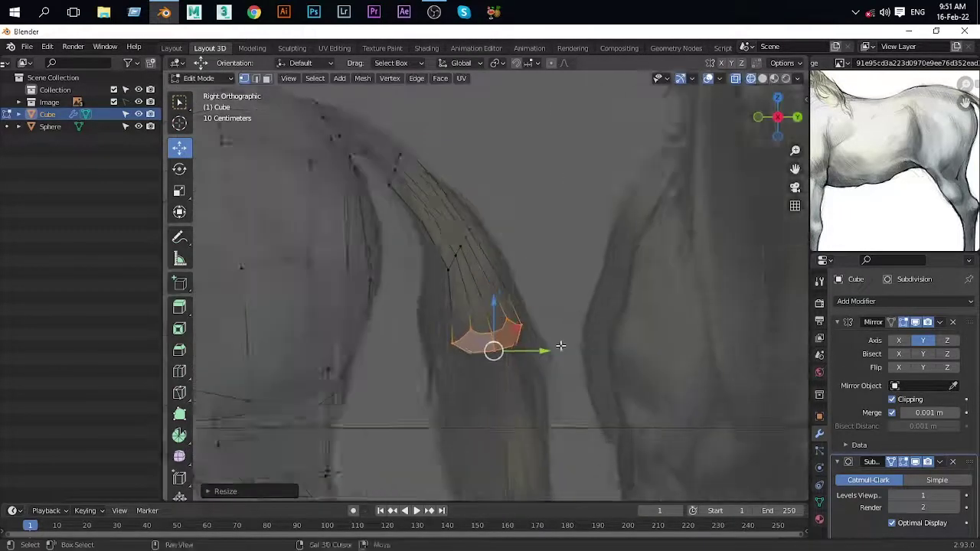
pyautogui.keyDown('shift'); pyautogui.scroll(-3, 490, 306); pyautogui.keyUp('shift')
pyautogui.keyDown('shift'); pyautogui.scroll(3, 494, 348); pyautogui.keyUp('shift')
pyautogui.keyDown('shift'); pyautogui.scroll(-4, 484, 270); pyautogui.keyUp('shift')
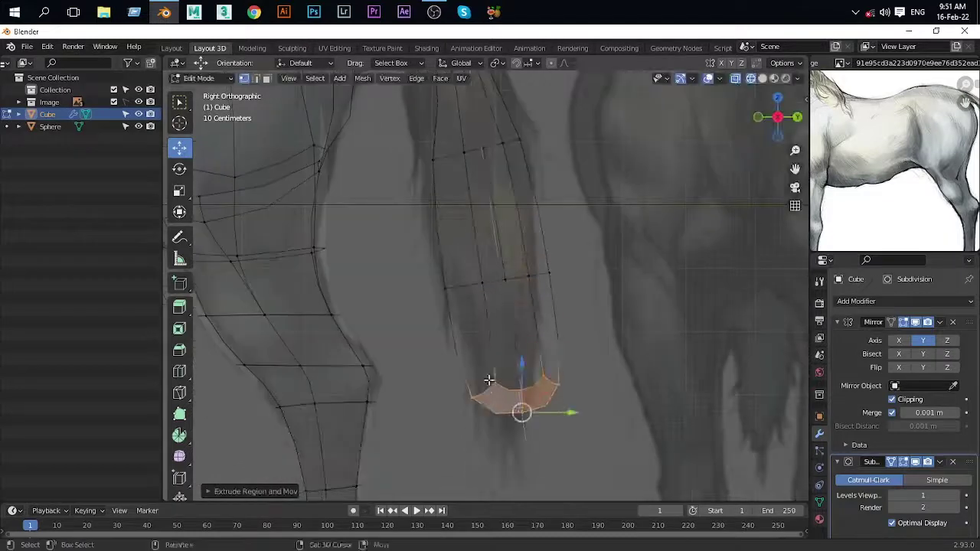
pyautogui.keyDown('shift'); pyautogui.scroll(-3, 489, 380); pyautogui.keyUp('shift')
pyautogui.press('g')
pyautogui.click(534, 364)
pyautogui.keyDown('shift'); pyautogui.scroll(3, 608, 284); pyautogui.keyUp('shift')
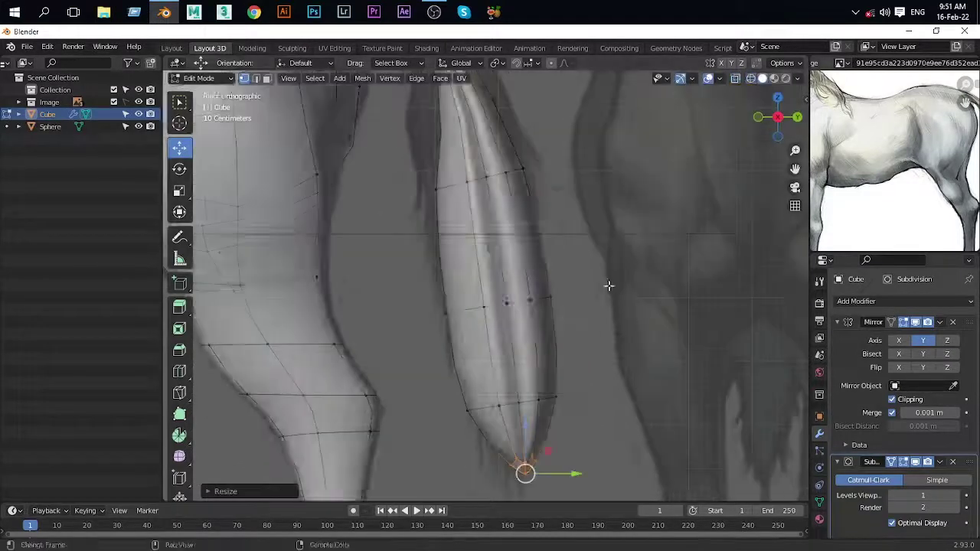
pyautogui.moveTo(608, 284)
pyautogui.mouseDown(button='middle')
pyautogui.moveTo(545, 276)
pyautogui.moveTo(615, 302)
pyautogui.moveTo(428, 179)
pyautogui.moveTo(316, 313)
pyautogui.mouseUp(button='middle')
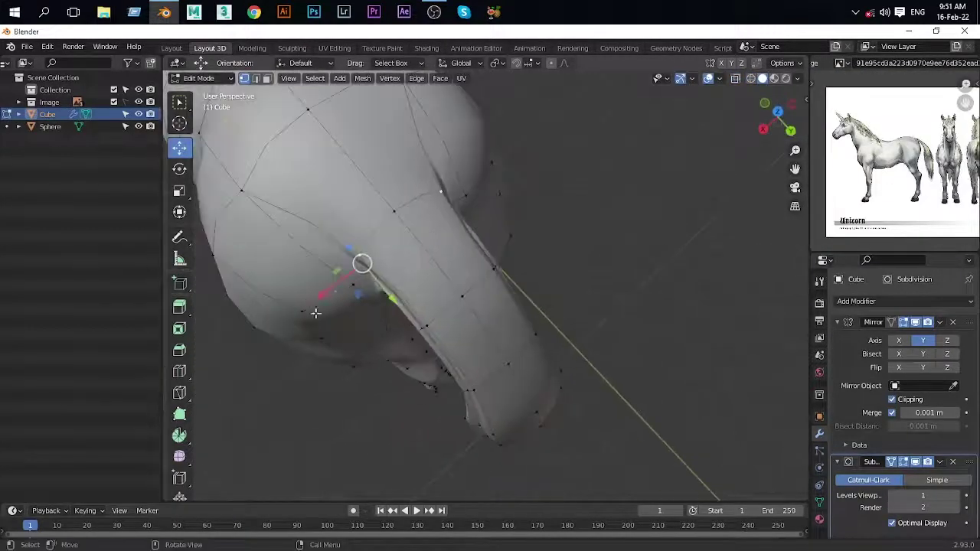
# Step: Reshape the ear by moving its top vertices along the Z axis
pyautogui.click(343, 261)
pyautogui.scroll(3, 343, 260)
pyautogui.moveTo(460, 146)
pyautogui.mouseDown(button='middle')
pyautogui.moveTo(404, 162)
pyautogui.moveTo(448, 222)
pyautogui.mouseUp(button='middle')
pyautogui.click(390, 168)
pyautogui.scroll(3, 507, 208)
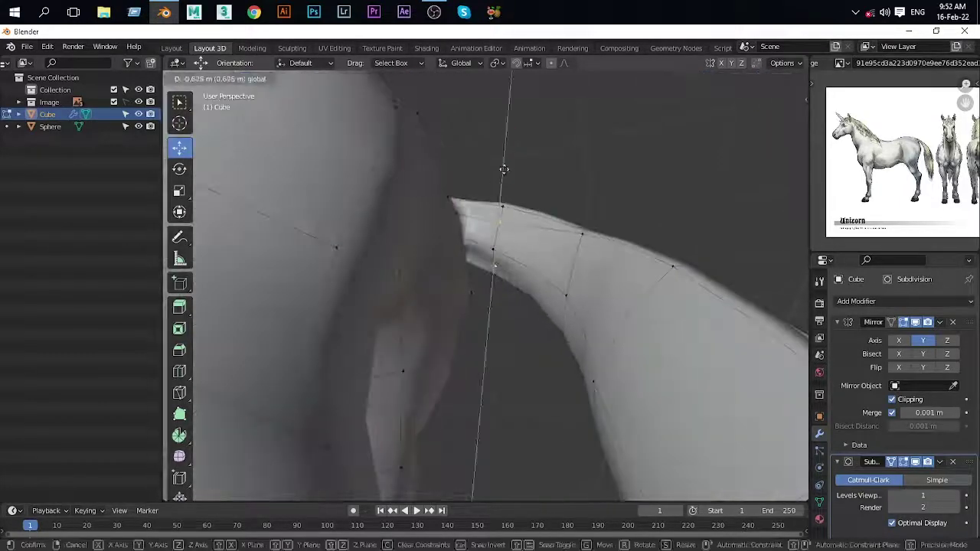
pyautogui.scroll(-3, 588, 192)
pyautogui.moveTo(588, 192)
pyautogui.mouseDown(button='middle')
pyautogui.moveTo(647, 200)
pyautogui.moveTo(486, 259)
pyautogui.moveTo(554, 286)
pyautogui.moveTo(563, 157)
pyautogui.mouseUp(button='middle')
pyautogui.press('g')
pyautogui.press('z')
pyautogui.click(647, 201)
# Step: Reposition the tail vertices near the rump
pyautogui.click(448, 247)
pyautogui.scroll(-3, 448, 247)
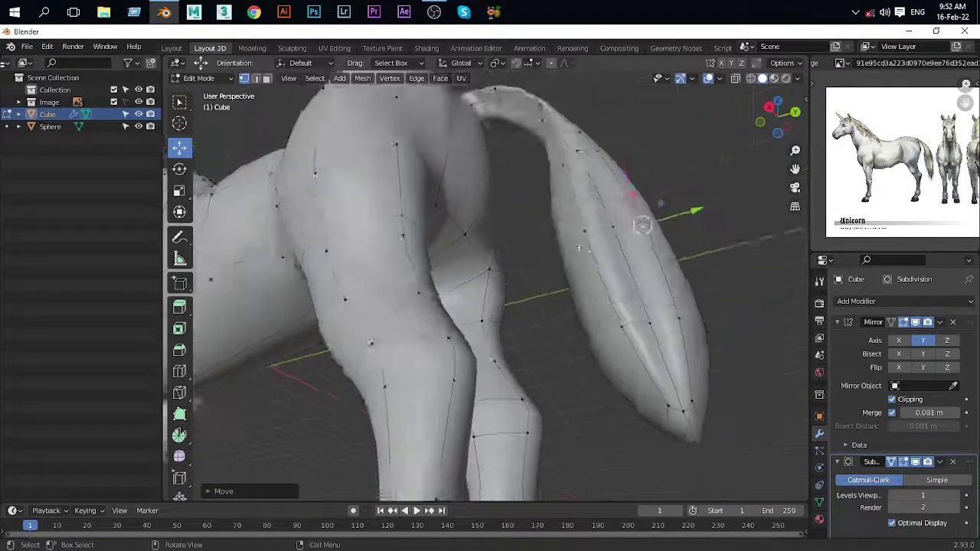
pyautogui.press('g')
pyautogui.moveTo(633, 272); pyautogui.dragTo(590, 161, button='middle')
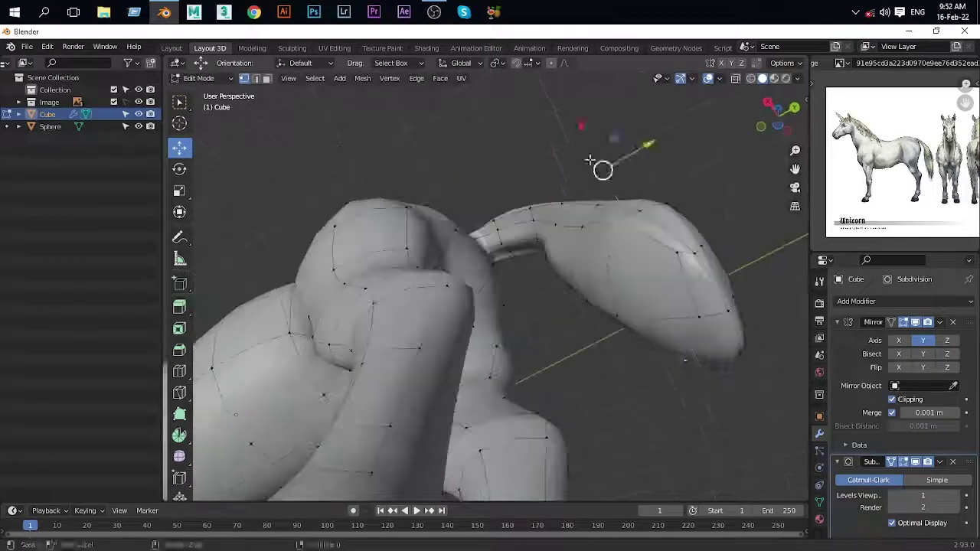
pyautogui.click(686, 224)
pyautogui.moveTo(686, 223)
pyautogui.mouseDown(button='middle')
pyautogui.moveTo(521, 274)
pyautogui.moveTo(533, 194)
pyautogui.mouseUp(button='middle')
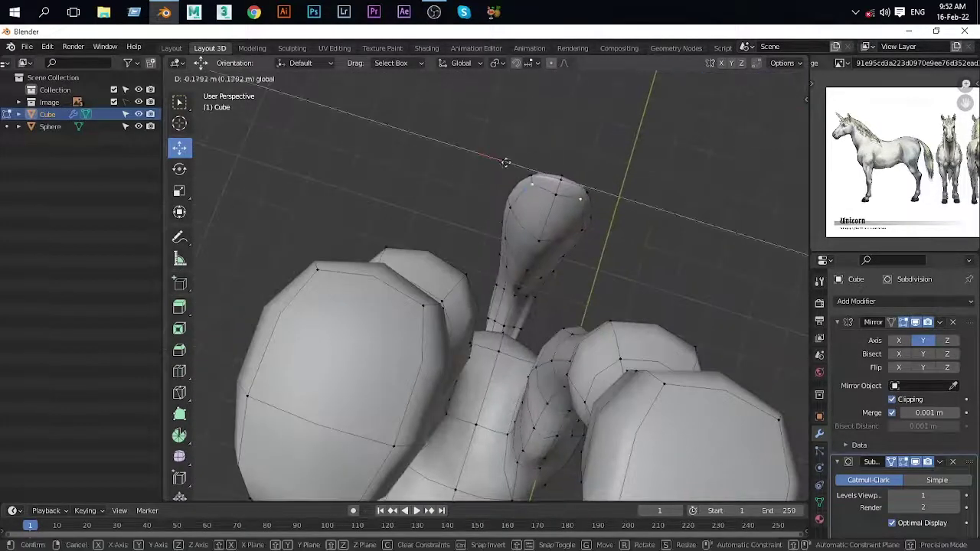
pyautogui.click(506, 163)
# Step: Narrow the tail and check the horse from rear and side angles
pyautogui.moveTo(505, 162)
pyautogui.mouseDown(button='middle')
pyautogui.moveTo(514, 245)
pyautogui.moveTo(625, 208)
pyautogui.moveTo(527, 441)
pyautogui.mouseUp(button='middle')
pyautogui.click(626, 209)
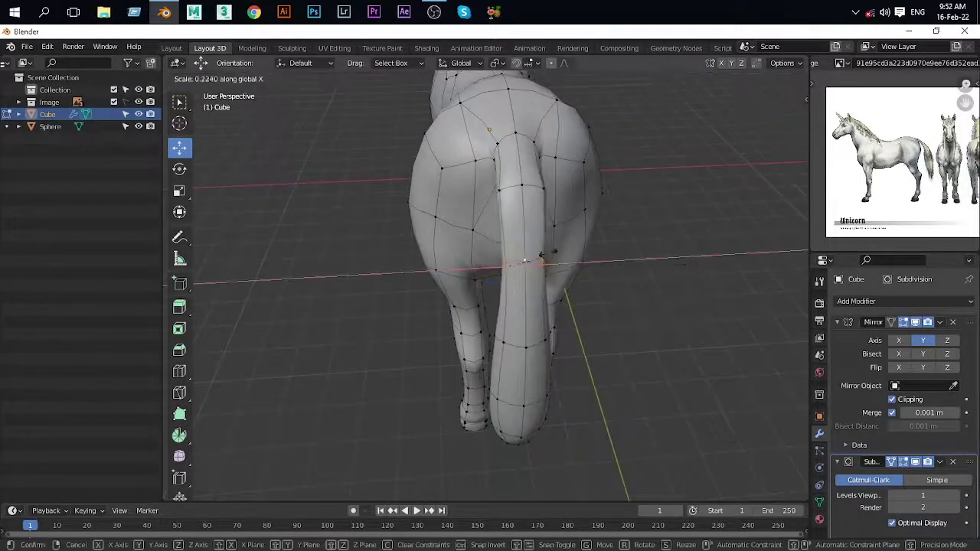
pyautogui.click(537, 183)
pyautogui.moveTo(536, 184)
pyautogui.mouseDown(button='middle')
pyautogui.moveTo(620, 197)
pyautogui.moveTo(481, 280)
pyautogui.moveTo(468, 339)
pyautogui.moveTo(493, 338)
pyautogui.moveTo(490, 269)
pyautogui.moveTo(388, 260)
pyautogui.moveTo(580, 230)
pyautogui.moveTo(569, 284)
pyautogui.moveTo(560, 261)
pyautogui.mouseUp(button='middle')
pyautogui.scroll(-3, 560, 261)
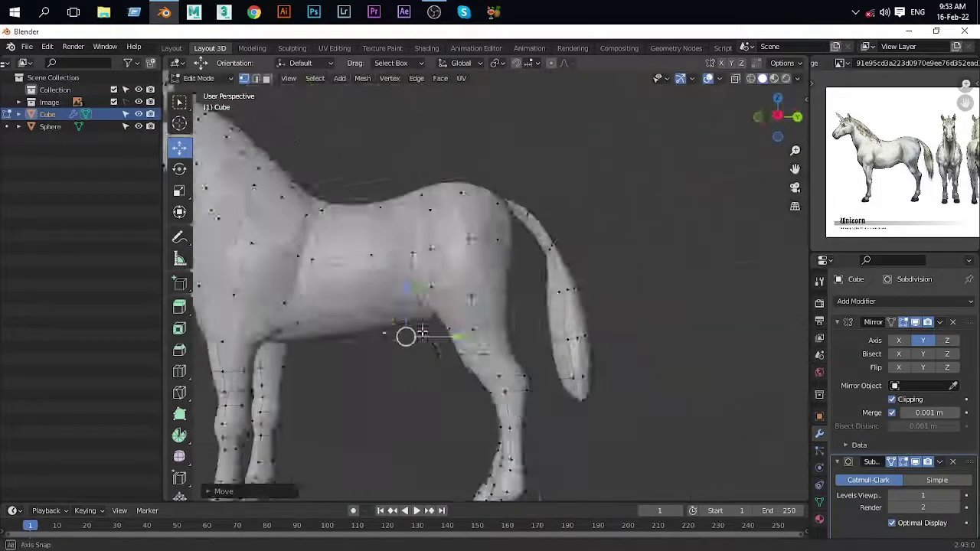
pyautogui.scroll(3, 521, 291)
pyautogui.moveTo(521, 291); pyautogui.dragTo(496, 242, button='middle')
pyautogui.scroll(-5, 491, 235)
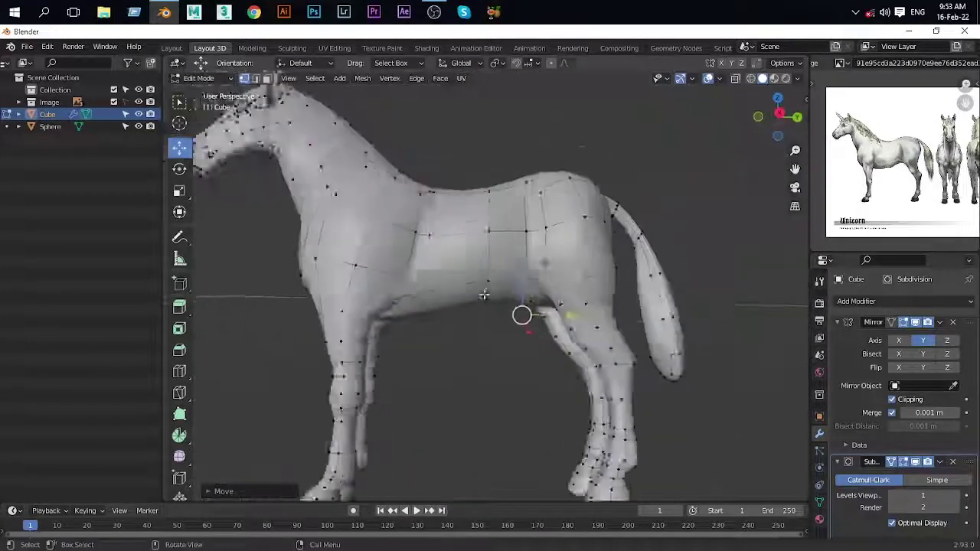
pyautogui.scroll(3, 521, 313)
# Step: Finish the belly vertex move and inspect the whole horse, including underneath
pyautogui.click(501, 254)
pyautogui.scroll(-5, 690, 258)
pyautogui.scroll(2, 495, 320)
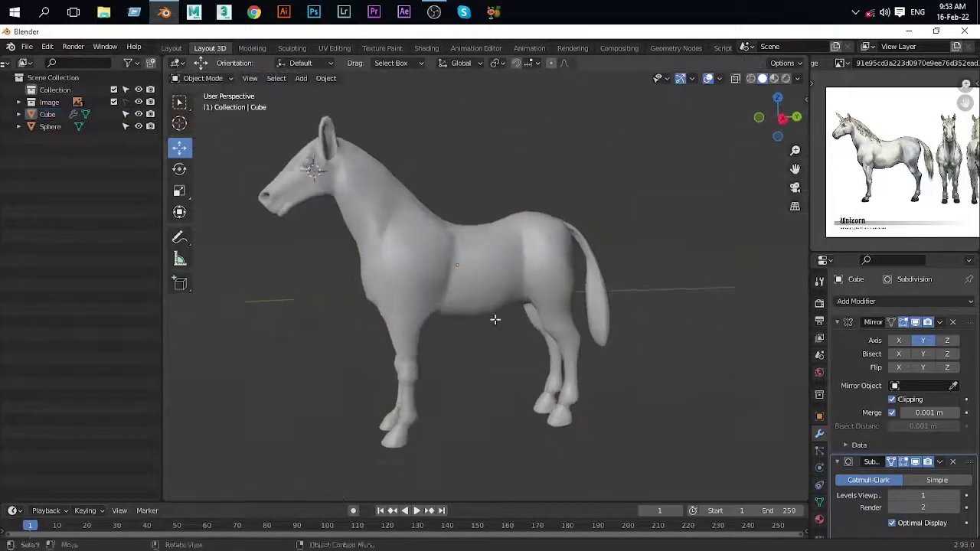
pyautogui.scroll(3, 516, 285)
pyautogui.scroll(-5, 499, 268)
pyautogui.moveTo(347, 363); pyautogui.dragTo(617, 267, button='middle')
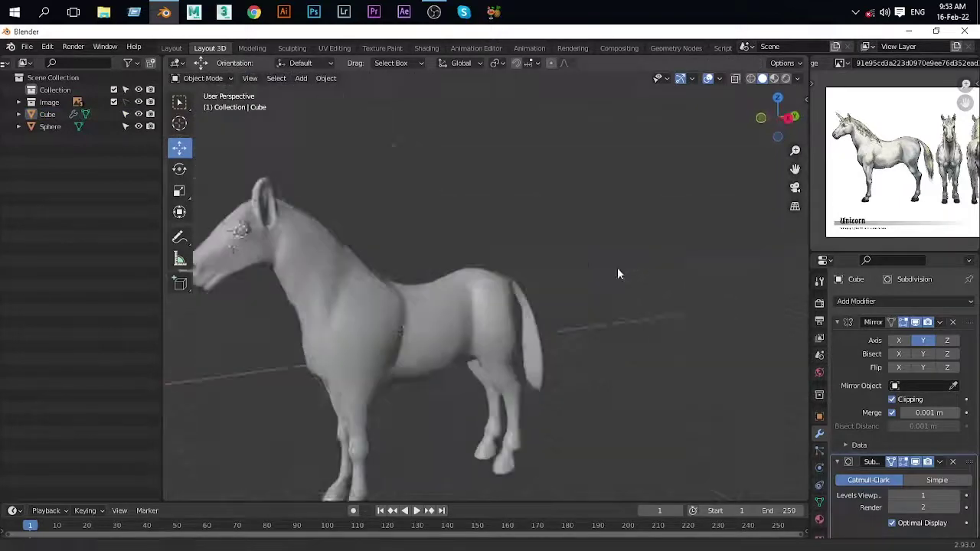
pyautogui.scroll(5, 618, 267)
pyautogui.moveTo(475, 337)
pyautogui.mouseDown(button='middle')
pyautogui.moveTo(510, 282)
pyautogui.moveTo(582, 248)
pyautogui.mouseUp(button='middle')
pyautogui.scroll(-2, 568, 255)
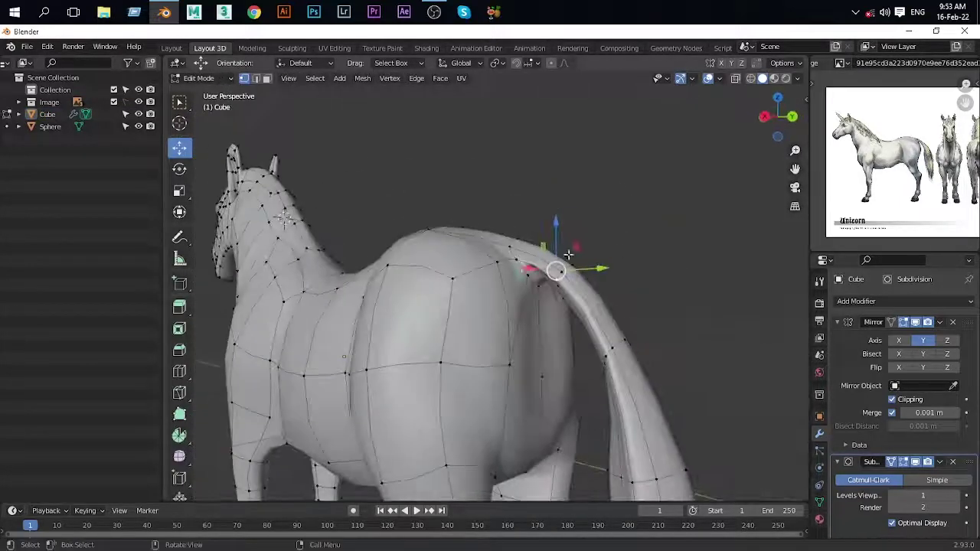
# Step: Move the vertex where the tail meets the rump, constrained to the Y axis
pyautogui.moveTo(542, 218); pyautogui.dragTo(567, 287)
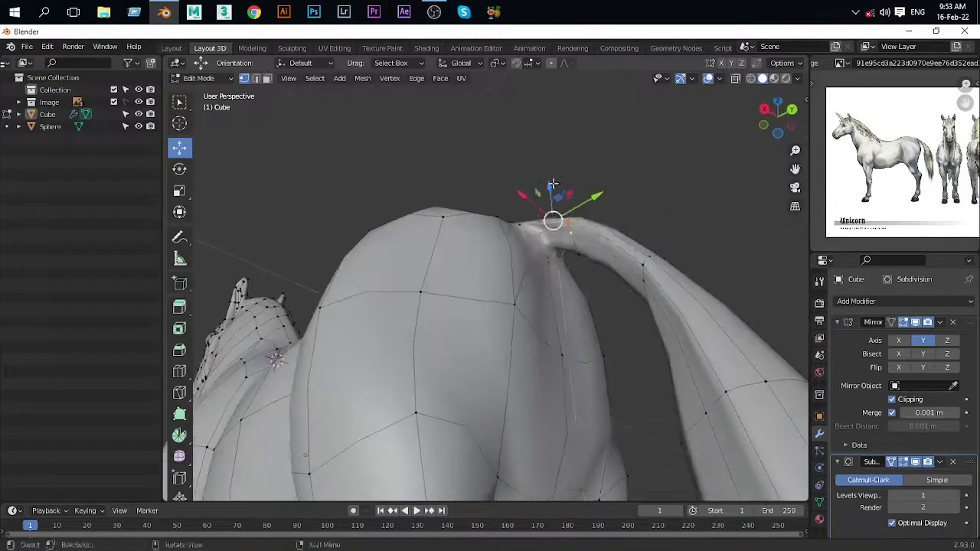
pyautogui.moveTo(567, 287)
pyautogui.mouseDown(button='middle')
pyautogui.moveTo(589, 252)
pyautogui.moveTo(524, 295)
pyautogui.mouseUp(button='middle')
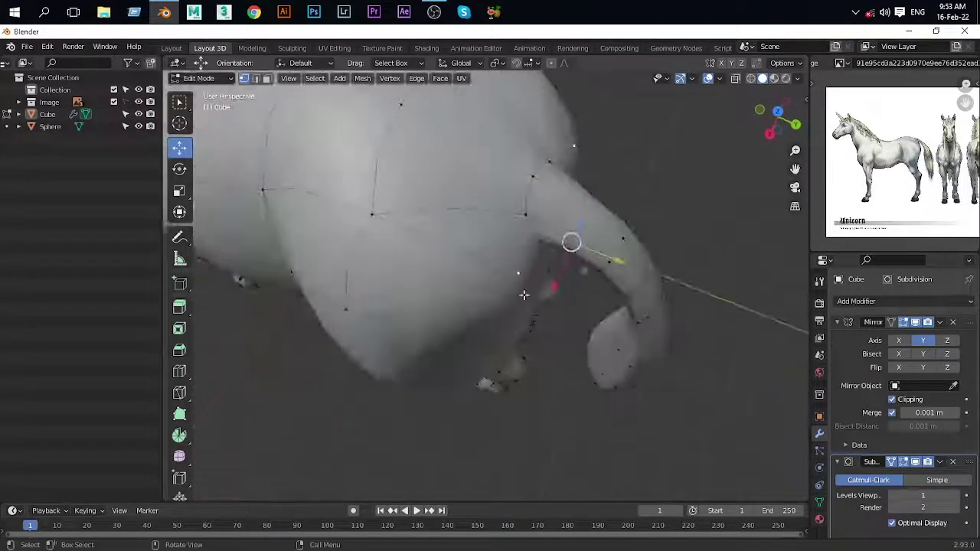
pyautogui.moveTo(414, 187); pyautogui.dragTo(396, 206, button='middle')
pyautogui.press('y')
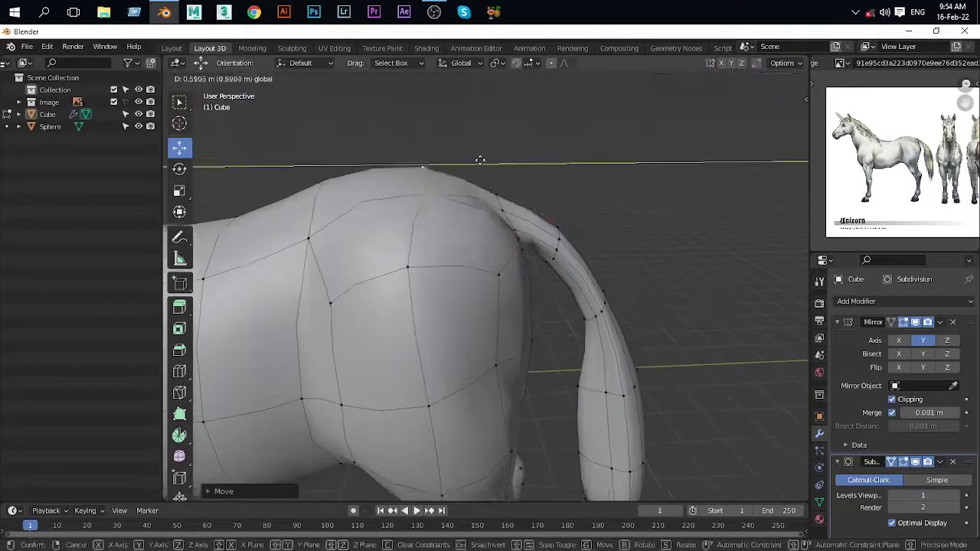
pyautogui.scroll(-5, 604, 227)
pyautogui.scroll(5, 604, 227)
pyautogui.moveTo(604, 227)
pyautogui.mouseDown(button='middle')
pyautogui.moveTo(391, 291)
pyautogui.moveTo(504, 339)
pyautogui.moveTo(502, 364)
pyautogui.moveTo(511, 309)
pyautogui.mouseUp(button='middle')
pyautogui.scroll(-4, 635, 299)
pyautogui.scroll(-2, 541, 324)
pyautogui.scroll(6, 541, 324)
pyautogui.scroll(3, 505, 303)
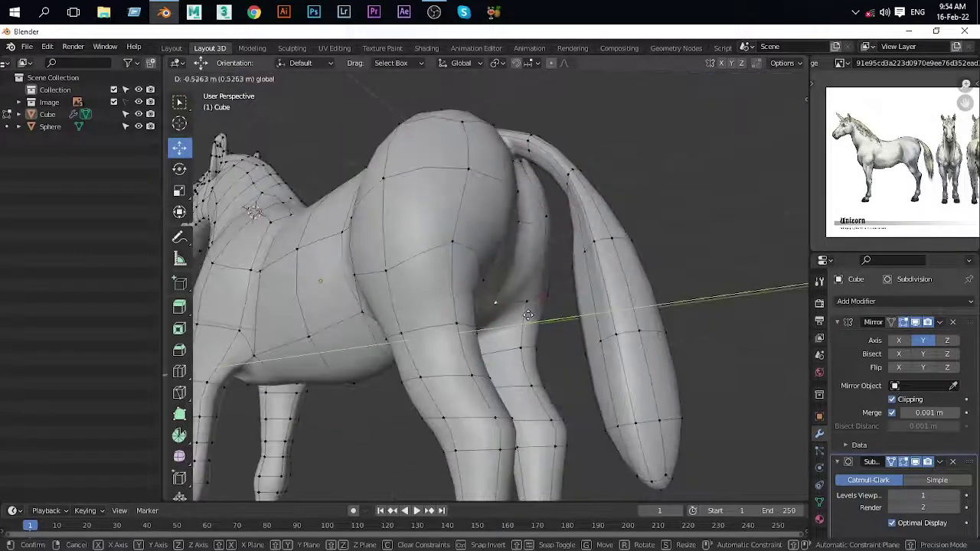
# Step: Return to Object Mode and orbit around the smoothed horse
pyautogui.press('Escape')
pyautogui.press('Tab')
pyautogui.scroll(-5, 531, 273)
pyautogui.moveTo(532, 273)
pyautogui.mouseDown(button='middle')
pyautogui.moveTo(449, 212)
pyautogui.moveTo(611, 275)
pyautogui.mouseUp(button='middle')
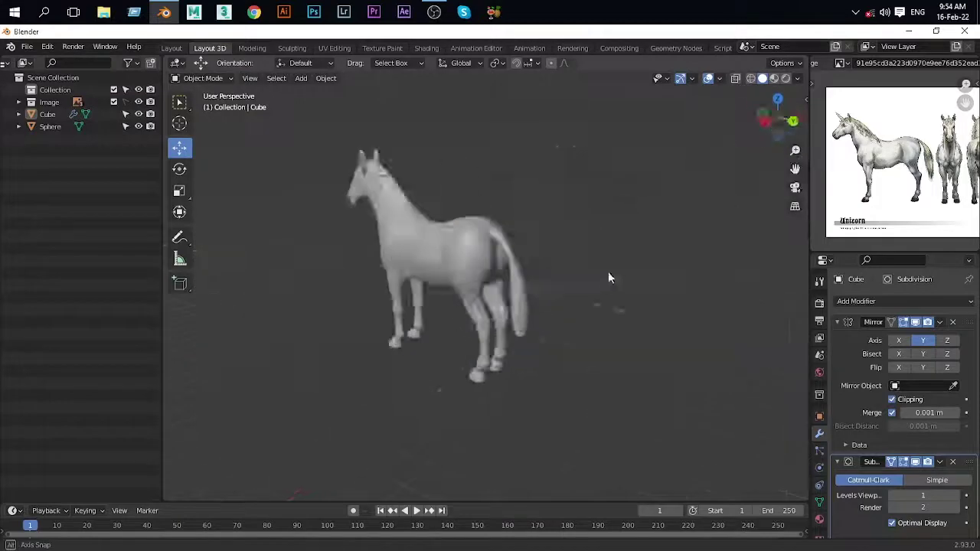
# Step: Back in Edit Mode, move a vertex higher up the leg
pyautogui.scroll(5, 470, 343)
pyautogui.scroll(3, 470, 344)
pyautogui.press('Tab')
pyautogui.scroll(3, 418, 245)
pyautogui.scroll(2, 417, 244)
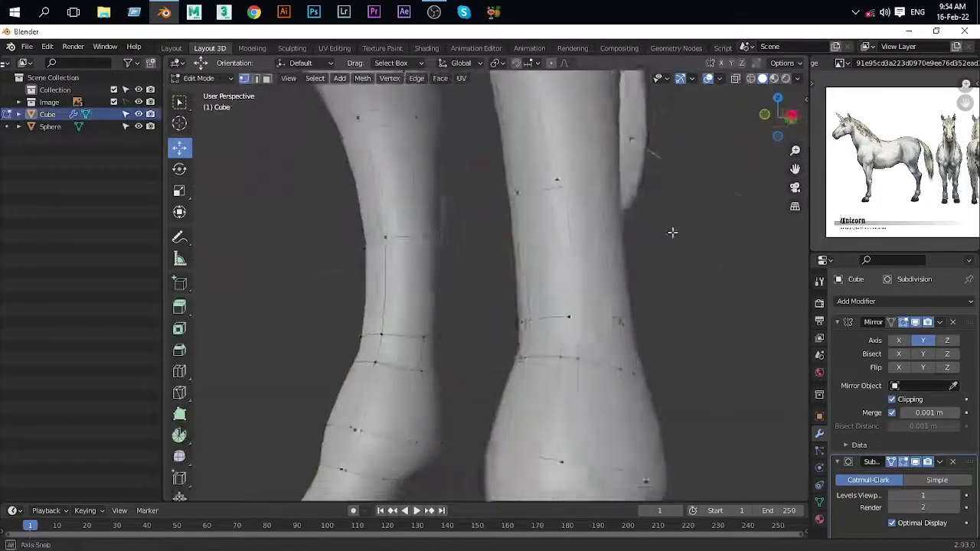
pyautogui.moveTo(672, 232)
pyautogui.mouseDown(button='middle')
pyautogui.moveTo(454, 260)
pyautogui.moveTo(615, 235)
pyautogui.moveTo(668, 192)
pyautogui.moveTo(562, 235)
pyautogui.moveTo(491, 231)
pyautogui.mouseUp(button='middle')
pyautogui.scroll(-3, 558, 228)
pyautogui.click(491, 231)
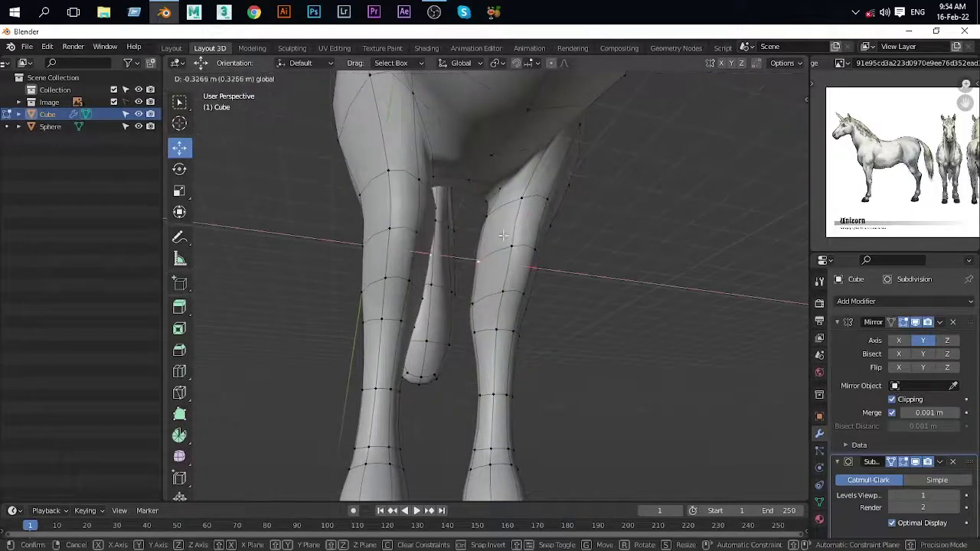
pyautogui.click(529, 201)
# Step: Move another leg vertex, checking the hooves and rear of the horse
pyautogui.moveTo(490, 197)
pyautogui.mouseDown(button='middle')
pyautogui.moveTo(455, 142)
pyautogui.moveTo(487, 243)
pyautogui.mouseUp(button='middle')
pyautogui.scroll(-3, 487, 244)
pyautogui.scroll(3, 487, 244)
pyautogui.press('g')
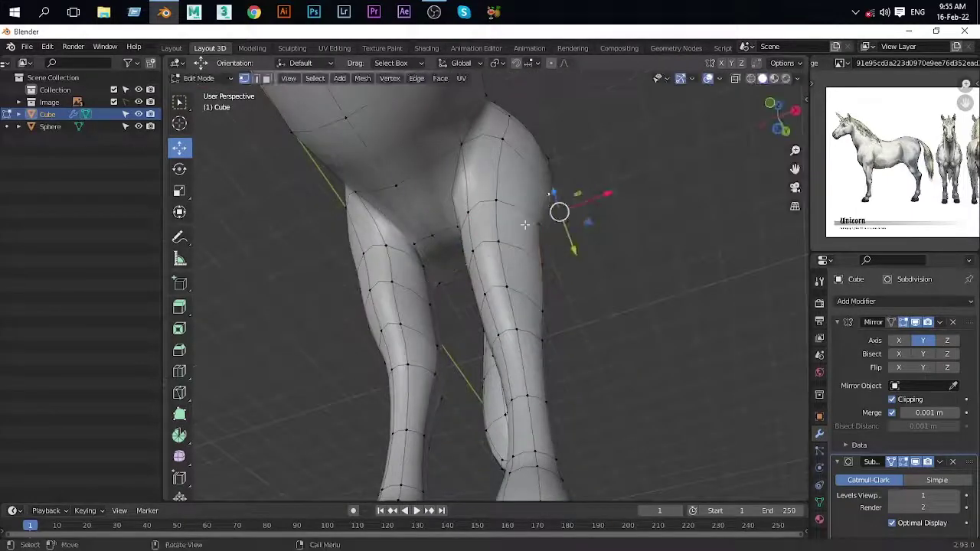
pyautogui.click(567, 299)
pyautogui.scroll(-3, 568, 298)
pyautogui.moveTo(335, 368); pyautogui.dragTo(458, 217, button='middle')
pyautogui.scroll(3, 458, 216)
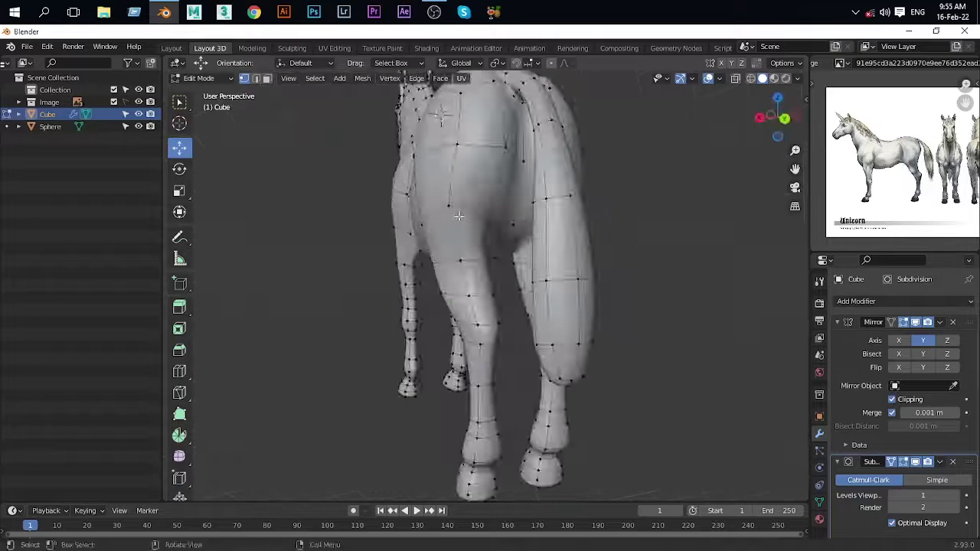
pyautogui.click(438, 171)
pyautogui.moveTo(439, 171); pyautogui.dragTo(593, 247, button='middle')
# Step: Preview the legs from below in Object Mode, adjust an inner hind-leg vertex, and recheck
pyautogui.press('Tab')
pyautogui.scroll(-3, 449, 284)
pyautogui.moveTo(449, 284)
pyautogui.mouseDown(button='middle')
pyautogui.moveTo(631, 344)
pyautogui.moveTo(513, 385)
pyautogui.moveTo(467, 331)
pyautogui.mouseUp(button='middle')
pyautogui.press('Tab')
pyautogui.scroll(3, 467, 331)
pyautogui.click(530, 333)
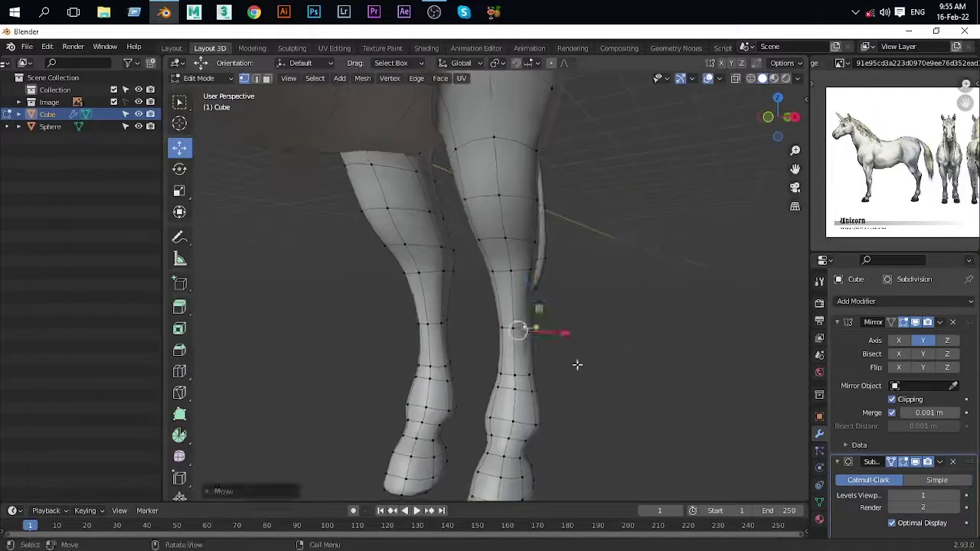
pyautogui.click(565, 389)
pyautogui.press('Tab')
pyautogui.scroll(-3, 565, 389)
pyautogui.scroll(3, 485, 225)
pyautogui.moveTo(486, 225)
pyautogui.mouseDown(button='middle')
pyautogui.moveTo(567, 308)
pyautogui.moveTo(547, 198)
pyautogui.moveTo(475, 291)
pyautogui.moveTo(445, 309)
pyautogui.mouseUp(button='middle')
pyautogui.scroll(2, 547, 204)
pyautogui.press('Tab')
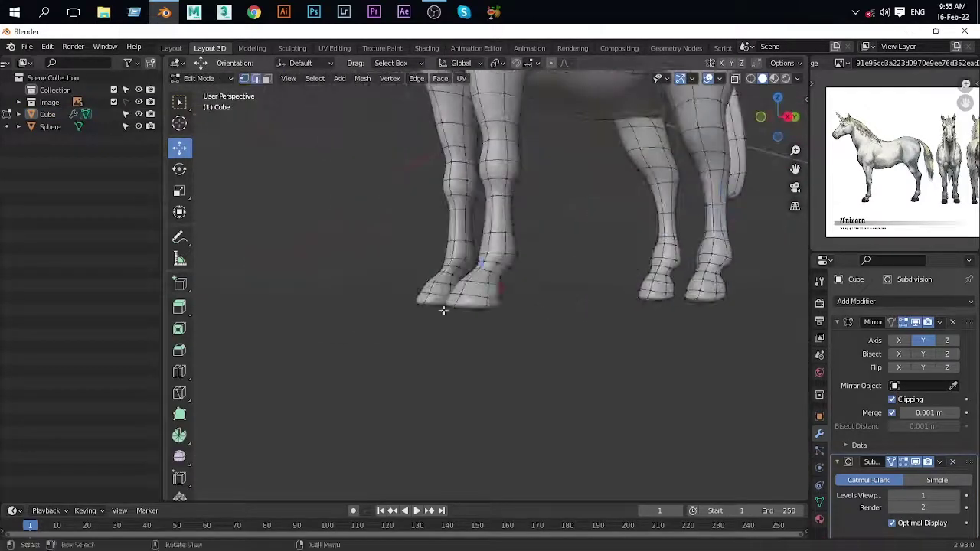
# Step: Crease the hoof's bottom edge loop and scale it inward to firm the sole
pyautogui.click(479, 330)
pyautogui.moveTo(475, 244)
pyautogui.mouseDown(button='middle')
pyautogui.moveTo(508, 278)
pyautogui.moveTo(549, 188)
pyautogui.mouseUp(button='middle')
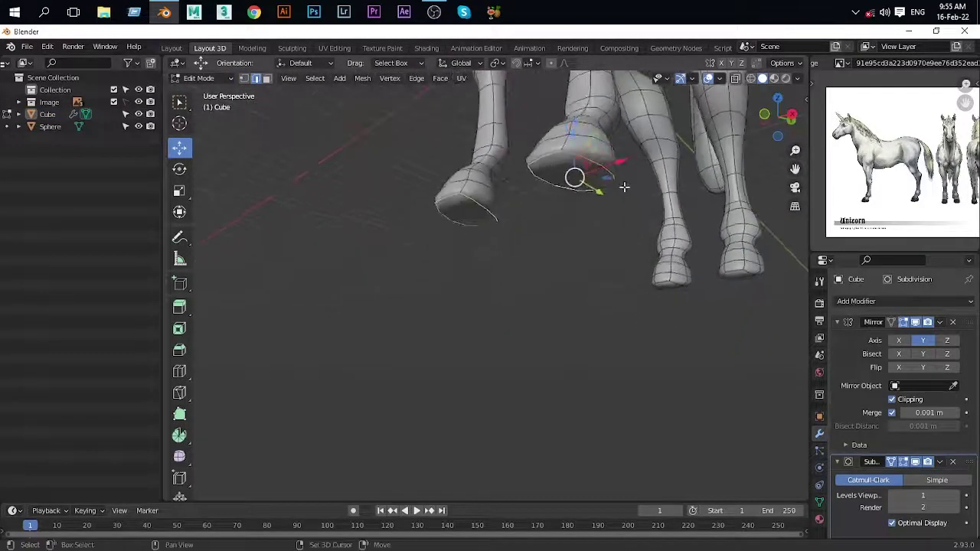
pyautogui.click(622, 219)
pyautogui.moveTo(622, 219); pyautogui.dragTo(528, 271, button='middle')
pyautogui.press('s')
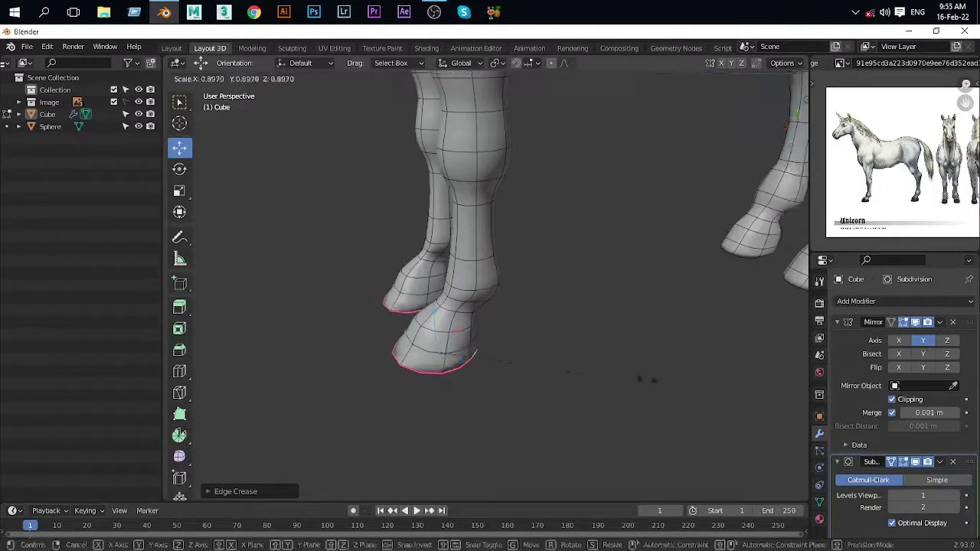
pyautogui.moveTo(635, 360); pyautogui.dragTo(588, 244, button='middle')
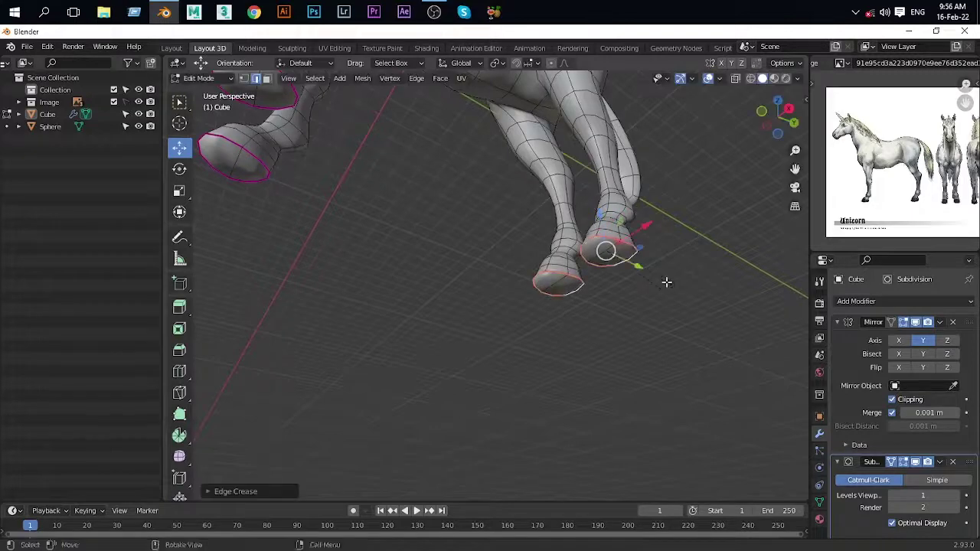
pyautogui.click(721, 337)
# Step: In Right Ortho view, box-select the hoof bottom vertices, then move and scale them level
pyautogui.press('`')
pyautogui.click(774, 258)
pyautogui.scroll(4, 546, 345)
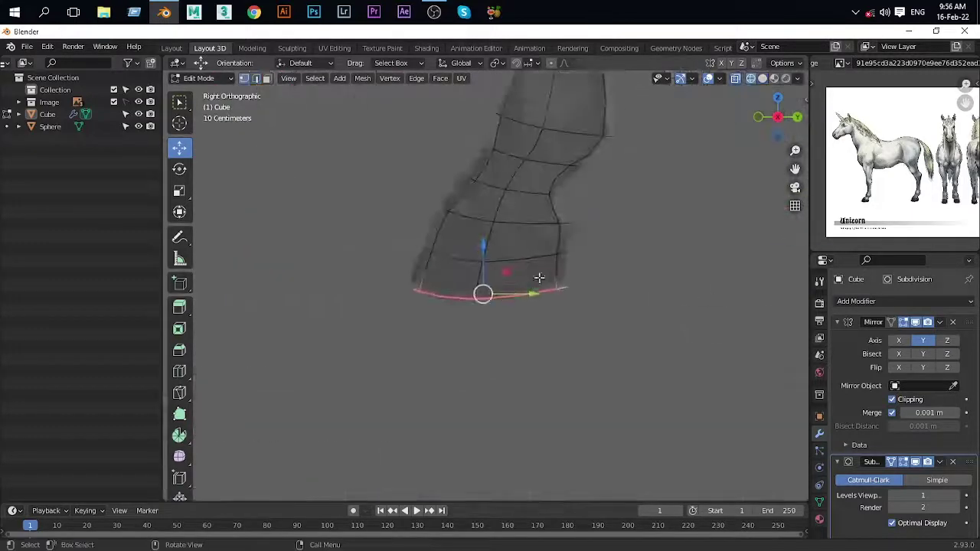
pyautogui.moveTo(404, 260); pyautogui.dragTo(476, 317)
pyautogui.moveTo(568, 289); pyautogui.dragTo(486, 341)
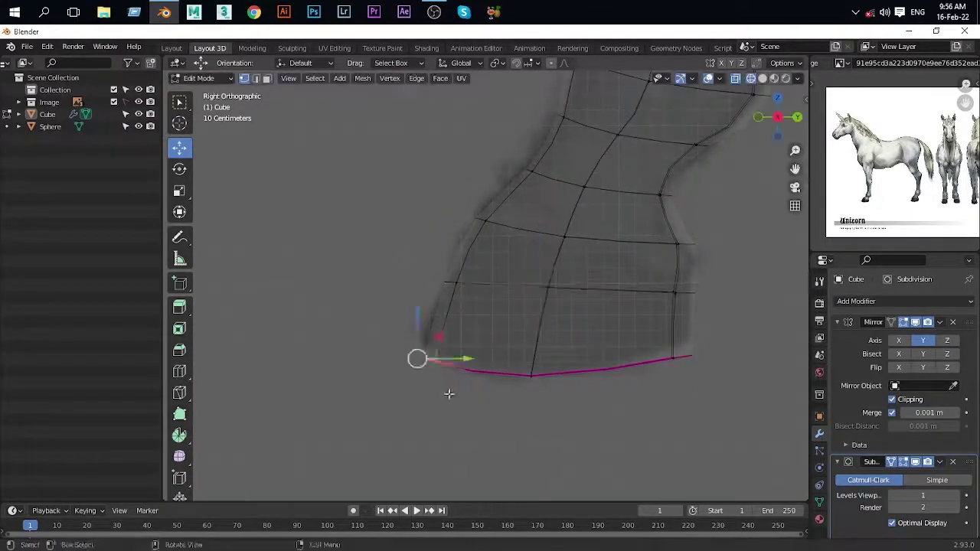
pyautogui.click(414, 348)
pyautogui.scroll(-7, 482, 329)
pyautogui.scroll(1, 459, 360)
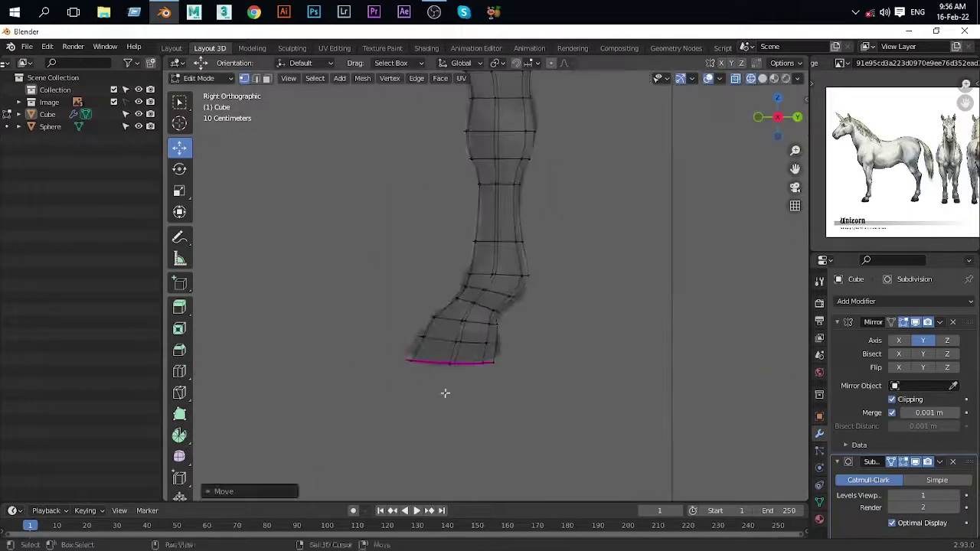
pyautogui.click(527, 400)
# Step: Move the selected vertices once more to fine-tune the hoof bases
pyautogui.scroll(2, 498, 257)
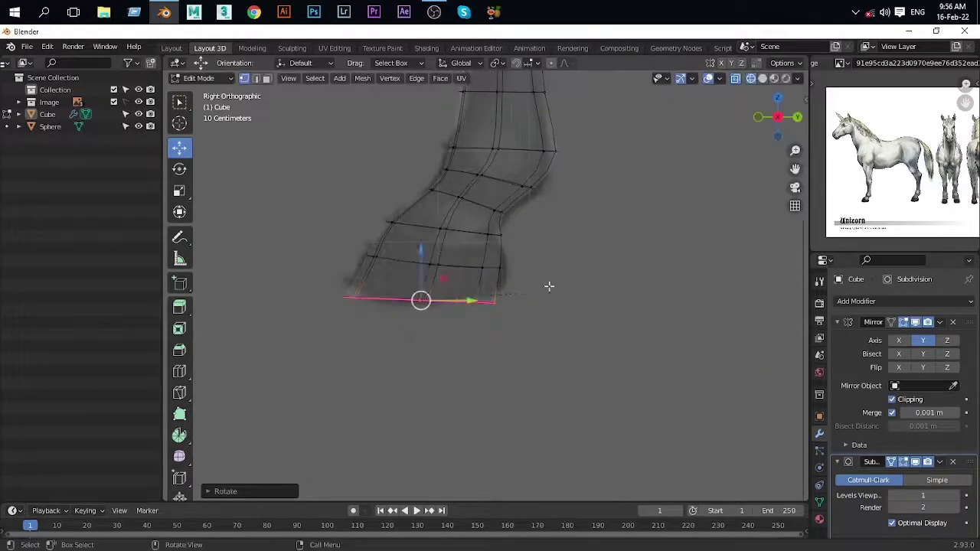
pyautogui.scroll(-4, 549, 287)
pyautogui.scroll(4, 400, 286)
pyautogui.press('g')
pyautogui.click(414, 321)
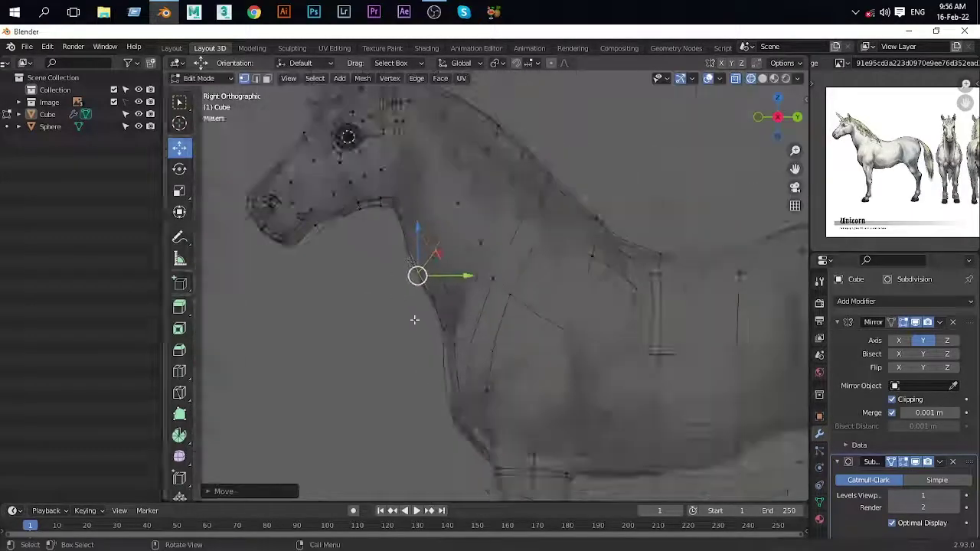
pyautogui.scroll(3, 414, 320)
pyautogui.keyDown('shift'); pyautogui.moveTo(414, 320); pyautogui.dragTo(575, 258, button='middle'); pyautogui.keyUp('shift')
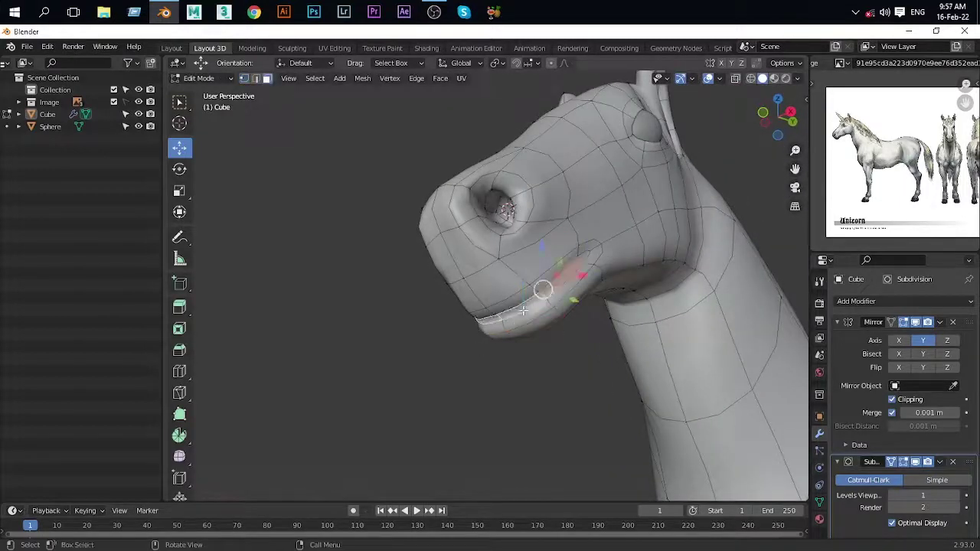
# Step: Delete the face at the mouth slit to open the mouth
pyautogui.press('x')
pyautogui.press('Escape')
pyautogui.press('x')
pyautogui.moveTo(489, 239)
pyautogui.mouseDown(button='middle')
pyautogui.moveTo(527, 304)
pyautogui.moveTo(443, 302)
pyautogui.mouseUp(button='middle')
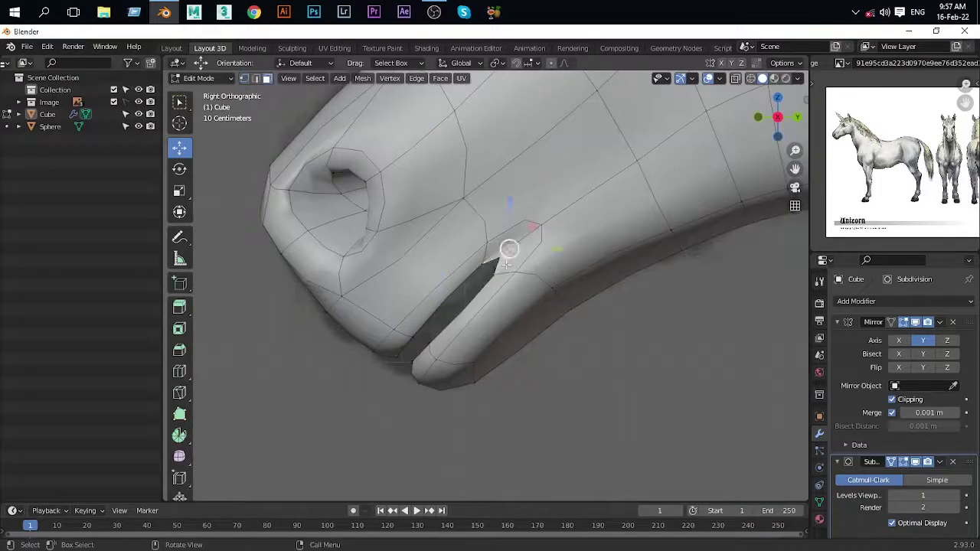
pyautogui.press('x')
pyautogui.click(508, 265)
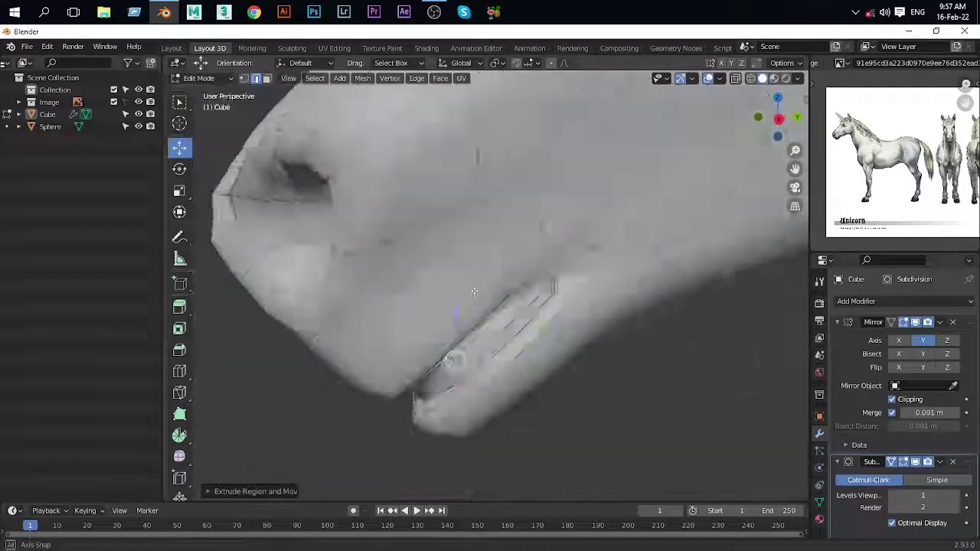
# Step: With see-through shading on, select the vertices along the mouth slit and move them
pyautogui.moveTo(510, 269); pyautogui.dragTo(488, 259, button='middle')
pyautogui.scroll(2, 488, 258)
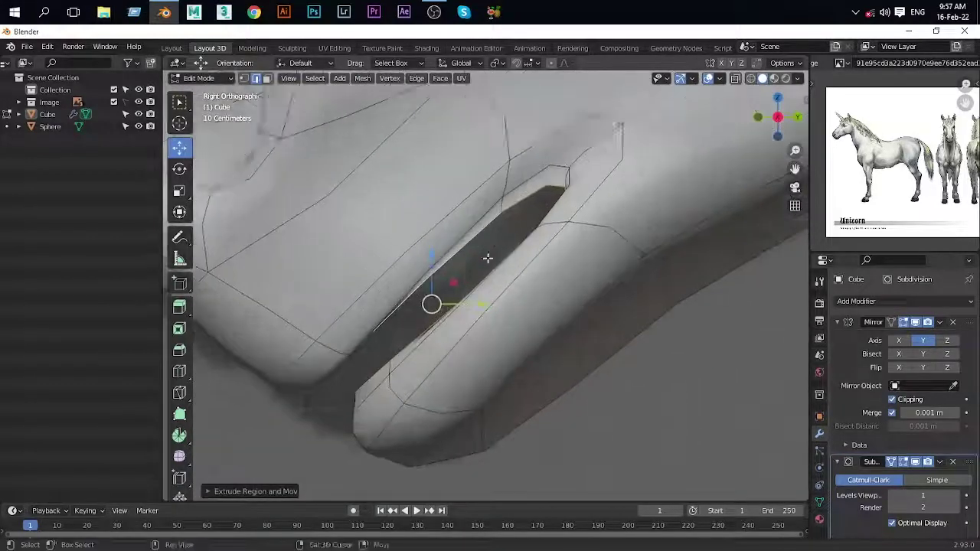
pyautogui.press('z')
pyautogui.click(631, 278)
pyautogui.scroll(1, 429, 291)
pyautogui.moveTo(281, 357); pyautogui.dragTo(302, 370)
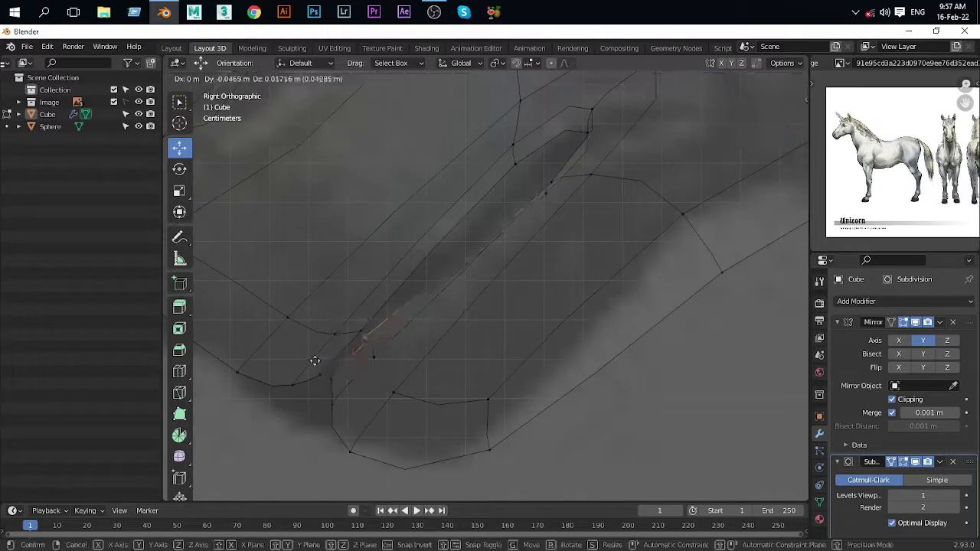
pyautogui.click(315, 361)
pyautogui.keyDown('shift'); pyautogui.moveTo(540, 198); pyautogui.dragTo(500, 278, button='middle'); pyautogui.keyUp('shift')
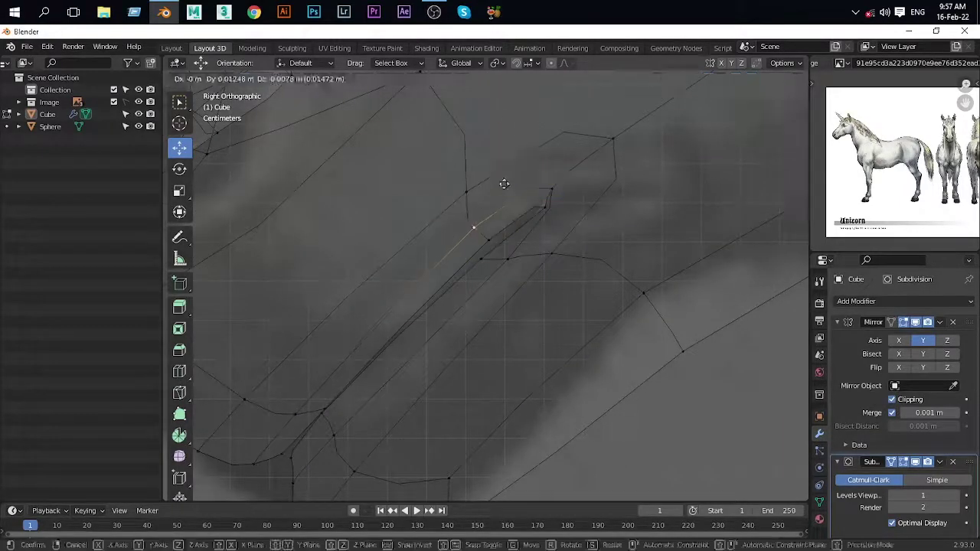
# Step: In Right Ortho view, grab the mouth edge vertices and move them upward
pyautogui.hotkey('alt', 'z')
pyautogui.scroll(-3, 555, 207)
pyautogui.moveTo(555, 206); pyautogui.dragTo(536, 230, button='middle')
pyautogui.press('KP_3')
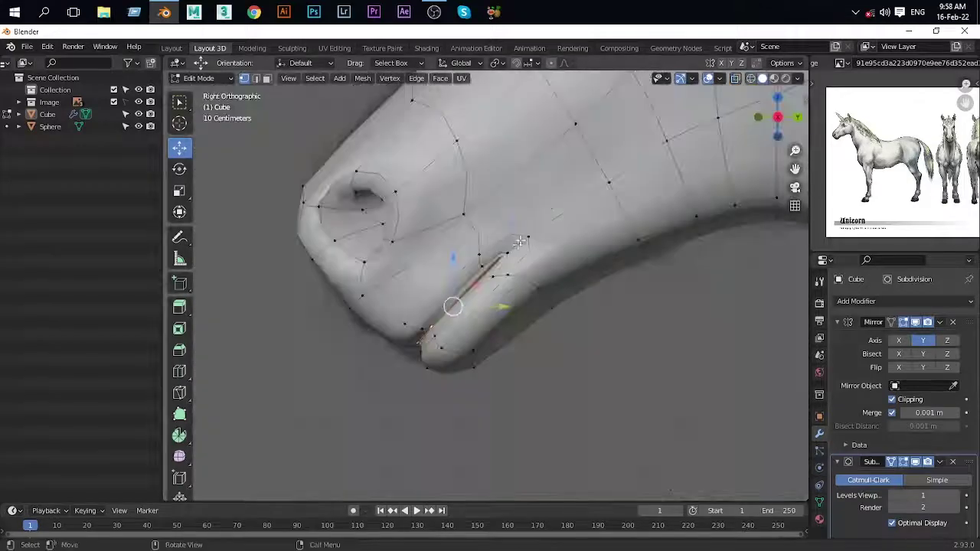
pyautogui.hotkey('alt', 'z')
pyautogui.scroll(1, 536, 245)
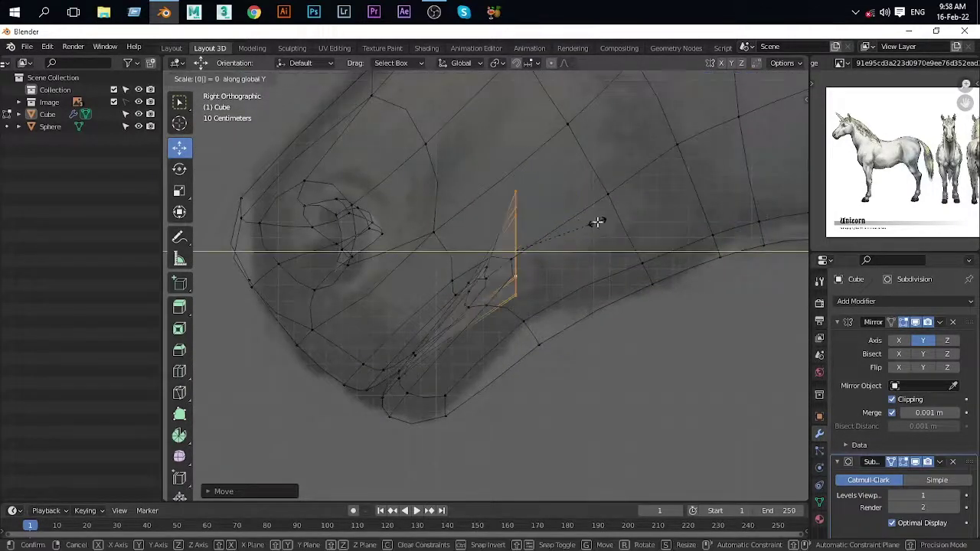
pyautogui.hotkey('alt', 'z')
pyautogui.moveTo(289, 247); pyautogui.dragTo(348, 395, button='middle')
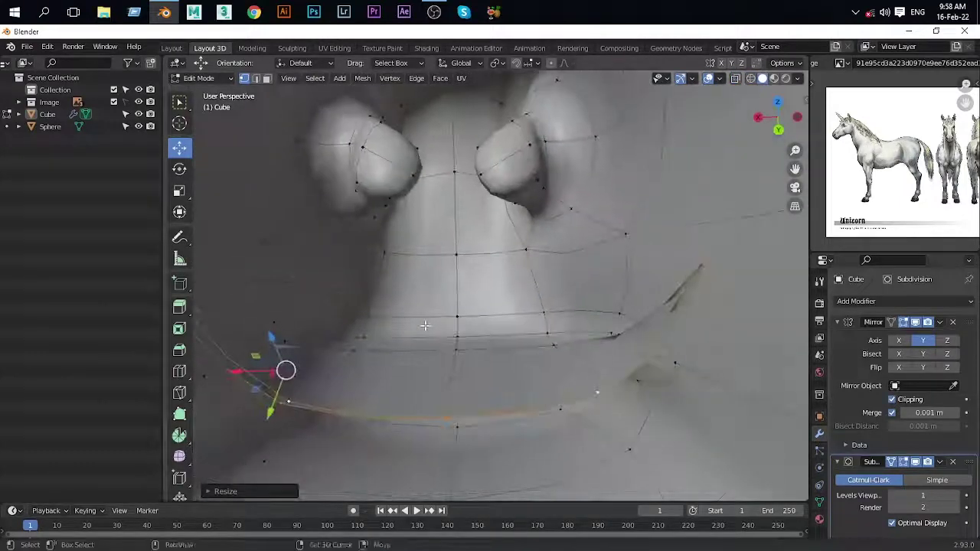
pyautogui.press('g')
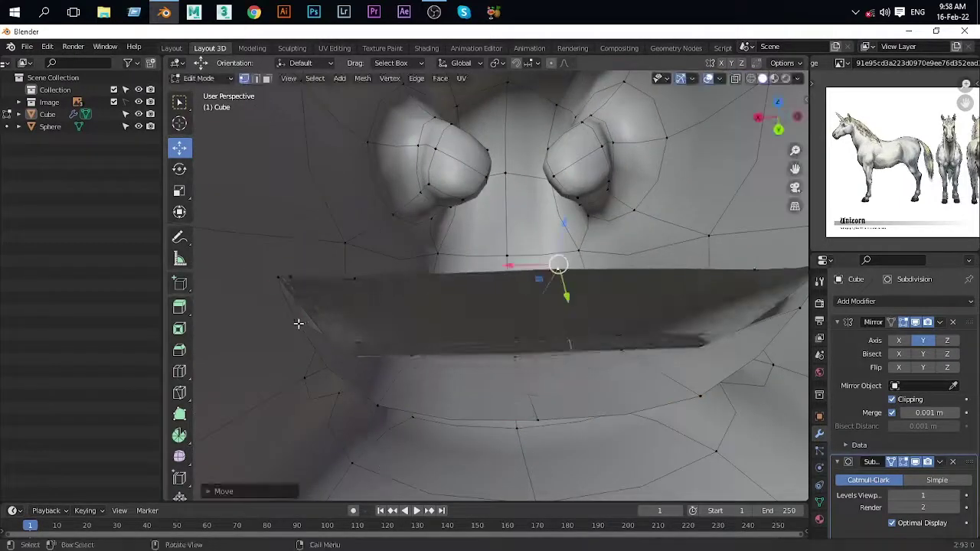
pyautogui.press('g')
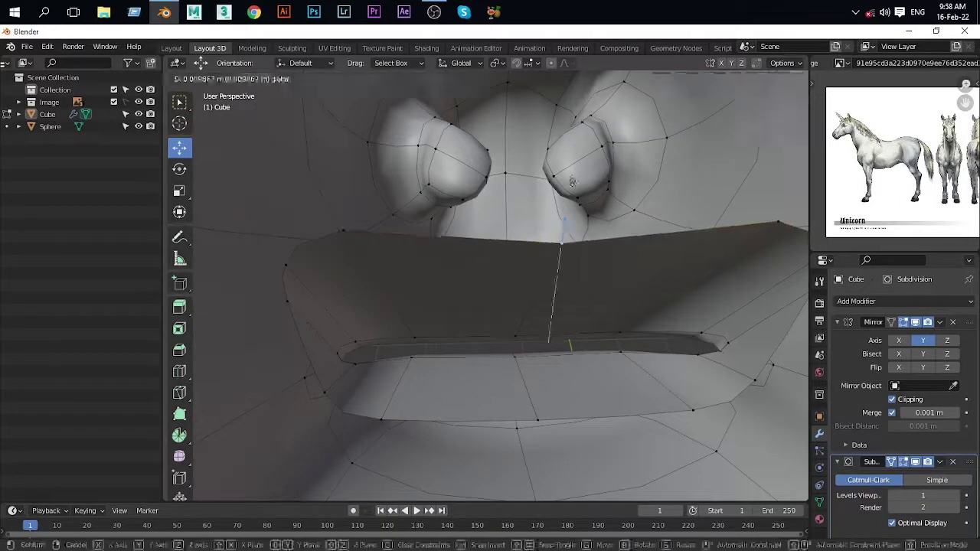
pyautogui.click(572, 181)
# Step: Move the mouth vertices vertically along Z, then rotate them in side view to angle the mouth
pyautogui.moveTo(572, 182); pyautogui.dragTo(551, 280, button='middle')
pyautogui.press('g')
pyautogui.press('z')
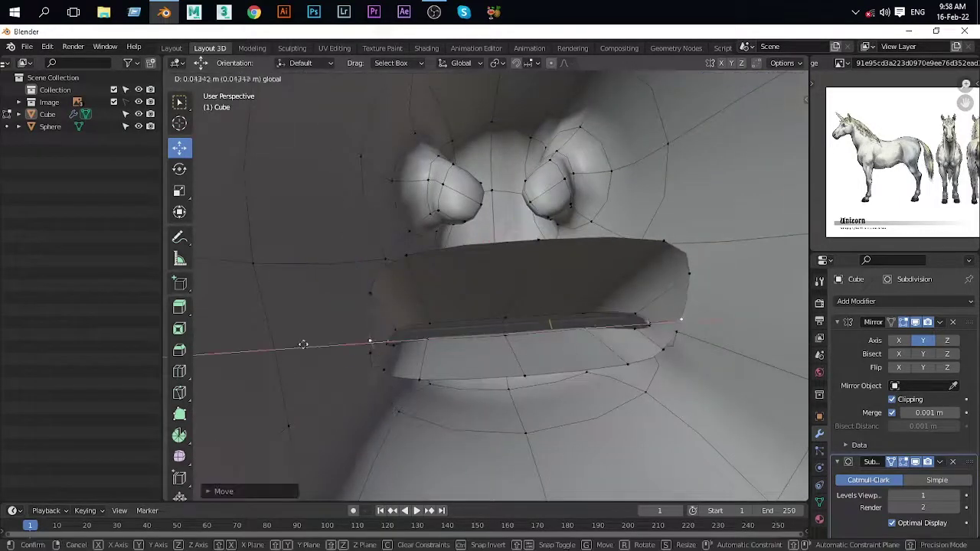
pyautogui.click(303, 344)
pyautogui.press('KP_3')
pyautogui.press('r')
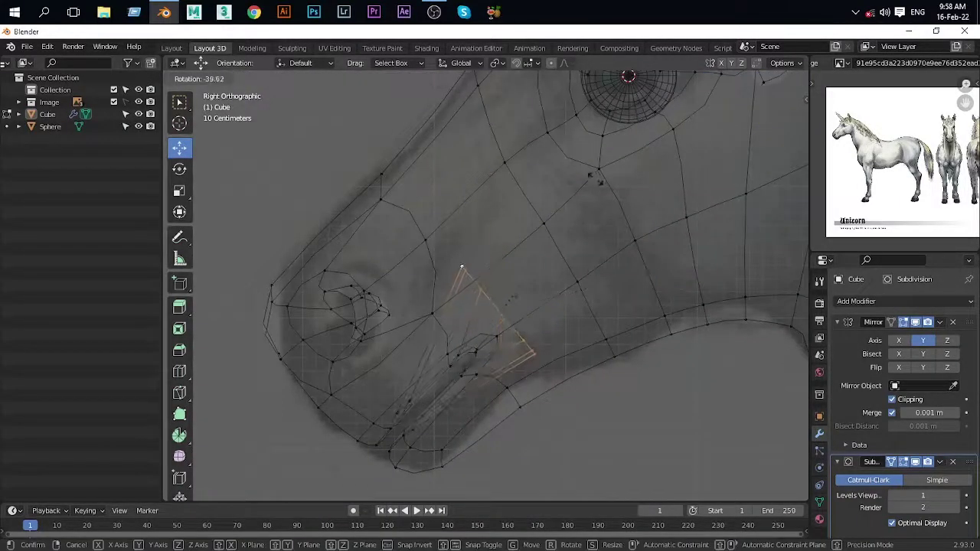
pyautogui.click(485, 333)
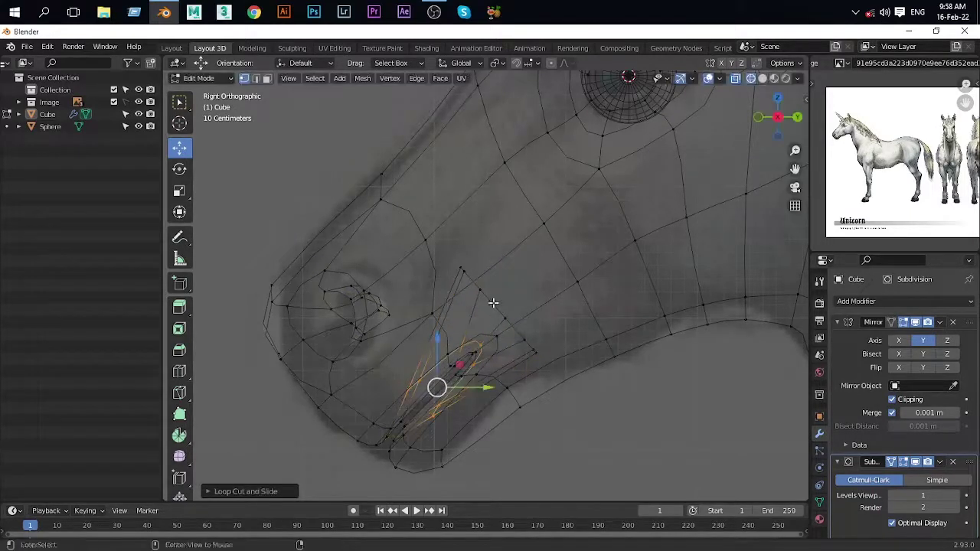
# Step: Extrude the cheek faces, then undo the hollow extrusion back to a single face
pyautogui.click(721, 262)
pyautogui.hotkey('alt', 'z')
pyautogui.moveTo(721, 262)
pyautogui.mouseDown(button='middle')
pyautogui.moveTo(598, 299)
pyautogui.moveTo(528, 181)
pyautogui.mouseUp(button='middle')
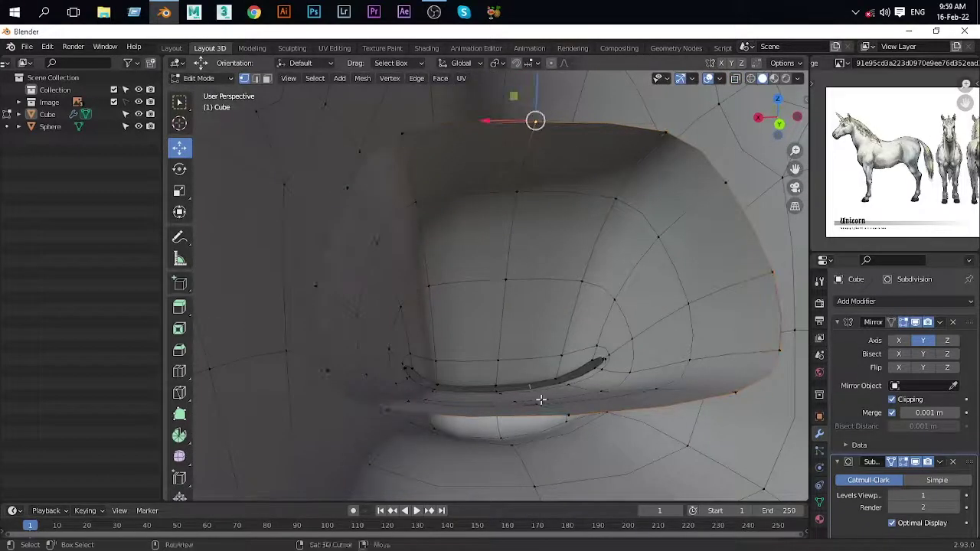
pyautogui.keyDown('shift'); pyautogui.moveTo(541, 400); pyautogui.dragTo(557, 435, button='middle'); pyautogui.keyUp('shift')
pyautogui.hotkey('ctrl', 'z')
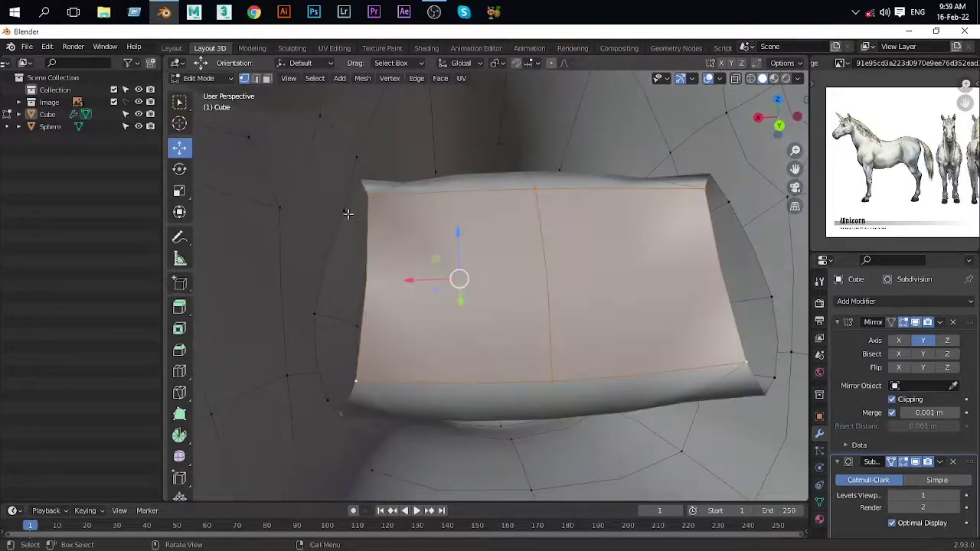
# Step: Add a centred horizontal loop cut across the cheek face and fill the corner face with F
pyautogui.click(380, 313)
pyautogui.rightClick(380, 313)
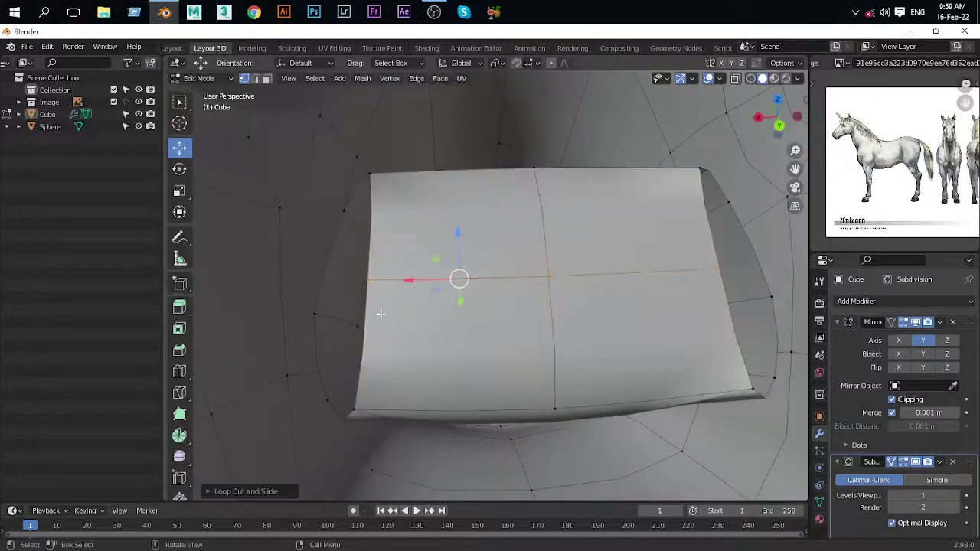
pyautogui.keyDown('shift'); pyautogui.click(318, 316); pyautogui.keyUp('shift')
pyautogui.press('f')
# Step: Move the selected cheek vertex into place in Right Ortho view
pyautogui.press('KP_3')
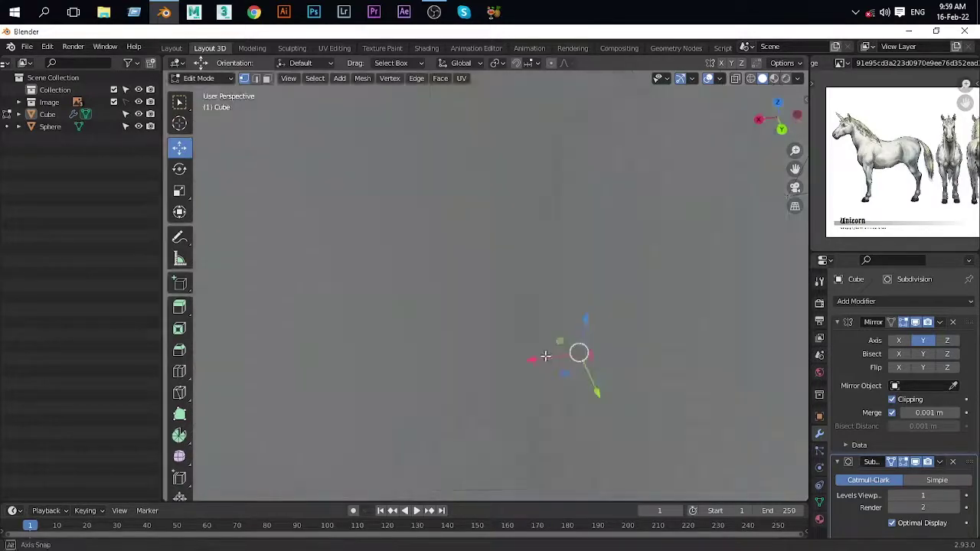
pyautogui.scroll(3, 613, 274)
pyautogui.scroll(2, 614, 274)
pyautogui.press('g')
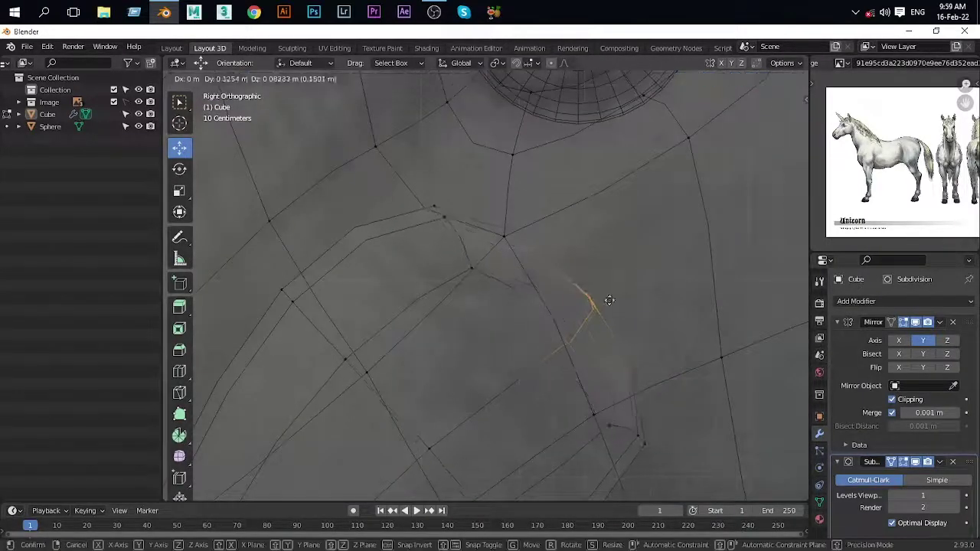
pyautogui.click(609, 300)
# Step: Reposition the vertices where the upper and lower lips meet, then preview the smoothed head
pyautogui.moveTo(608, 300)
pyautogui.mouseDown(button='middle')
pyautogui.moveTo(591, 281)
pyautogui.moveTo(582, 295)
pyautogui.moveTo(656, 280)
pyautogui.moveTo(531, 245)
pyautogui.moveTo(583, 234)
pyautogui.moveTo(613, 245)
pyautogui.mouseUp(button='middle')
pyautogui.scroll(4, 571, 310)
pyautogui.press('g')
pyautogui.click(548, 251)
pyautogui.press('g')
pyautogui.click(583, 234)
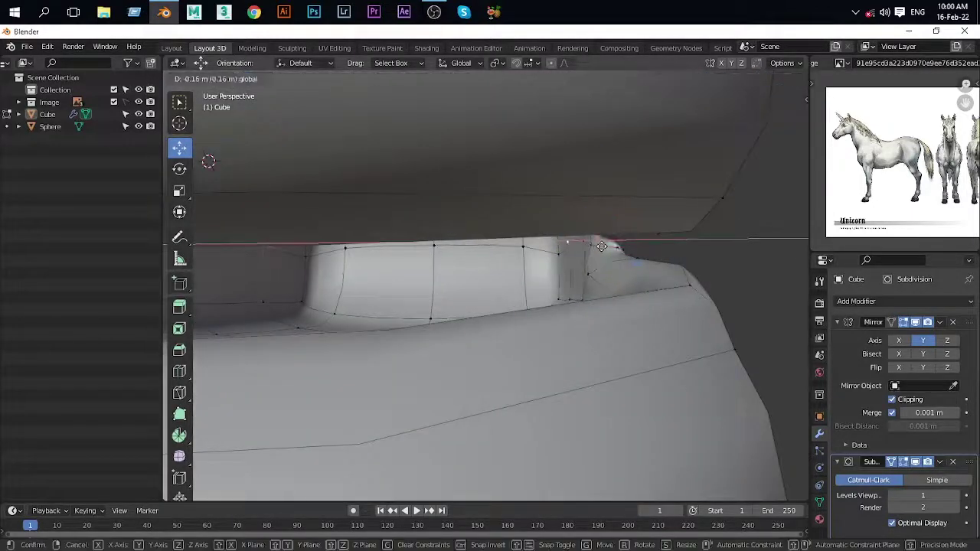
pyautogui.click(606, 249)
pyautogui.moveTo(606, 249)
pyautogui.mouseDown(button='middle')
pyautogui.moveTo(498, 262)
pyautogui.moveTo(458, 164)
pyautogui.moveTo(545, 296)
pyautogui.moveTo(463, 228)
pyautogui.mouseUp(button='middle')
pyautogui.moveTo(461, 282)
pyautogui.mouseDown(button='middle')
pyautogui.moveTo(433, 292)
pyautogui.moveTo(444, 276)
pyautogui.moveTo(415, 299)
pyautogui.mouseUp(button='middle')
pyautogui.press('Tab')
pyautogui.scroll(2, 415, 298)
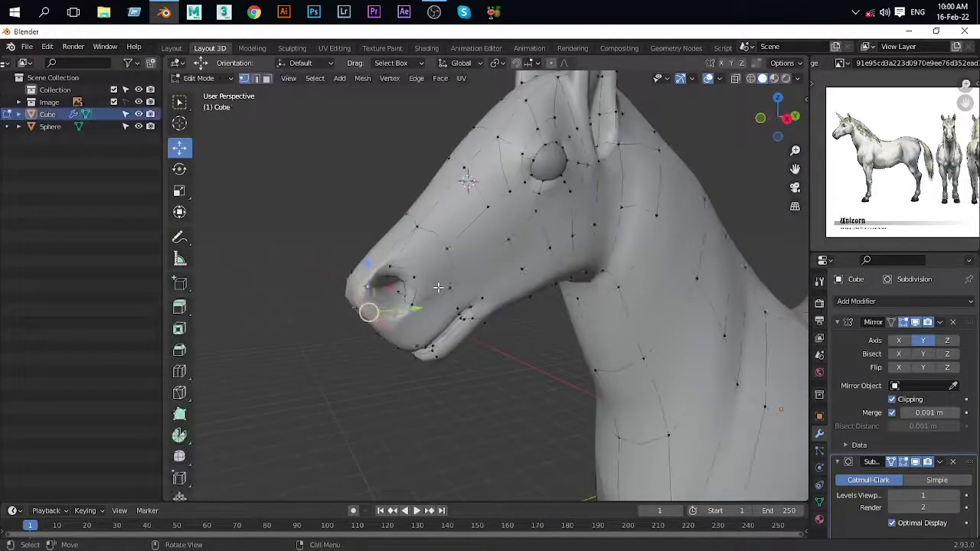
# Step: With X-ray on, box-select the vertices around the nose tip and move them
pyautogui.scroll(3, 438, 288)
pyautogui.scroll(-3, 437, 282)
pyautogui.moveTo(437, 282)
pyautogui.mouseDown(button='middle')
pyautogui.moveTo(453, 163)
pyautogui.moveTo(497, 131)
pyautogui.moveTo(499, 90)
pyautogui.moveTo(336, 343)
pyautogui.mouseUp(button='middle')
pyautogui.scroll(5, 335, 342)
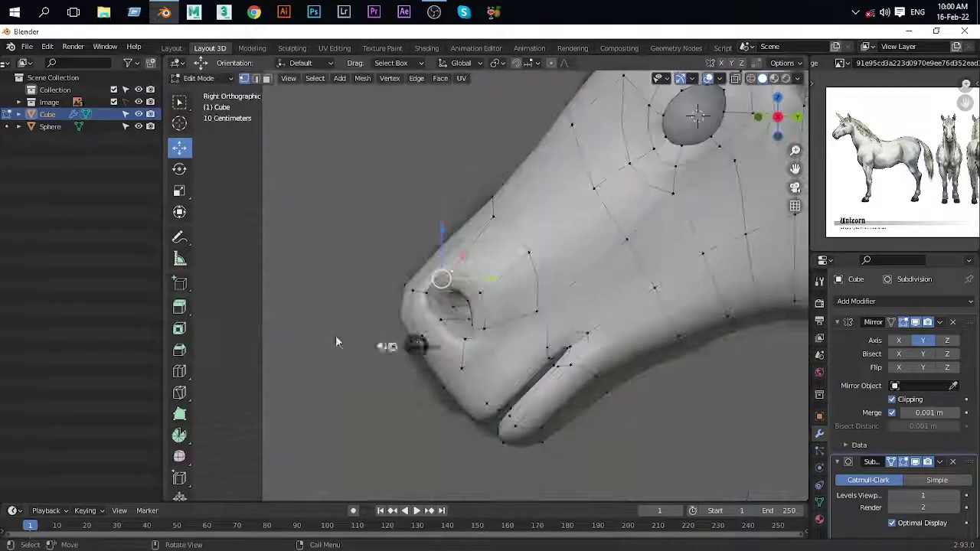
pyautogui.hotkey('alt', 'z')
pyautogui.moveTo(537, 268); pyautogui.dragTo(477, 360)
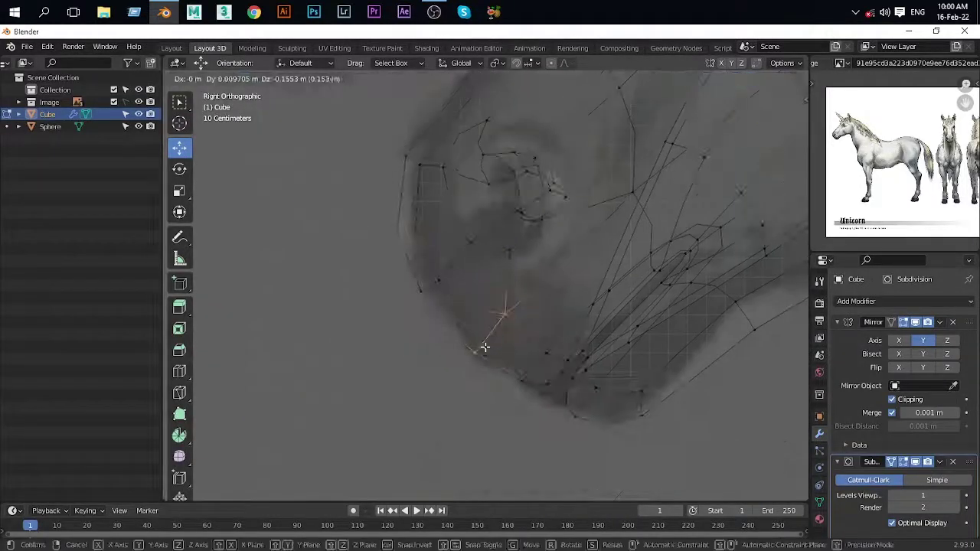
pyautogui.click(485, 347)
# Step: Adjust one more vertex and orbit around the smoothed horse to check the finished muzzle
pyautogui.hotkey('alt', 'z')
pyautogui.moveTo(484, 347)
pyautogui.mouseDown(button='middle')
pyautogui.moveTo(569, 390)
pyautogui.moveTo(481, 299)
pyautogui.moveTo(547, 306)
pyautogui.moveTo(418, 317)
pyautogui.mouseUp(button='middle')
pyautogui.scroll(3, 481, 299)
pyautogui.scroll(-3, 418, 317)
pyautogui.scroll(2, 470, 240)
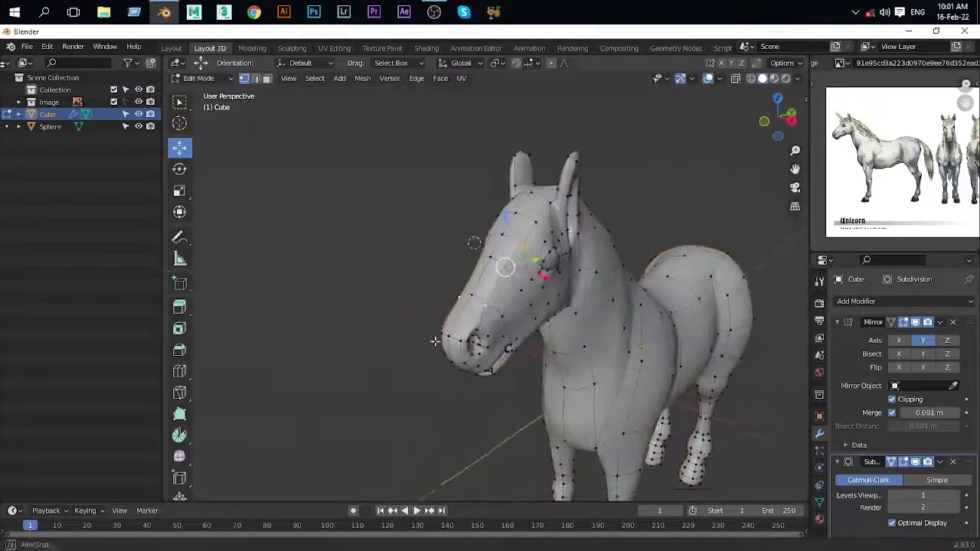
pyautogui.scroll(2, 543, 328)
pyautogui.moveTo(471, 241)
pyautogui.mouseDown(button='middle')
pyautogui.moveTo(544, 327)
pyautogui.moveTo(578, 321)
pyautogui.moveTo(461, 324)
pyautogui.moveTo(471, 298)
pyautogui.moveTo(453, 317)
pyautogui.moveTo(459, 297)
pyautogui.moveTo(240, 342)
pyautogui.mouseUp(button='middle')
pyautogui.click(569, 308)
pyautogui.scroll(2, 471, 298)
pyautogui.scroll(-2, 241, 341)
pyautogui.moveTo(400, 263)
pyautogui.mouseDown(button='middle')
pyautogui.moveTo(421, 327)
pyautogui.moveTo(434, 260)
pyautogui.moveTo(424, 272)
pyautogui.mouseUp(button='middle')
# Step: Finish the pending vertex tweaks, then select the whole ear with L in Top view
pyautogui.click(423, 272)
pyautogui.click(459, 186)
pyautogui.moveTo(460, 186)
pyautogui.mouseDown(button='middle')
pyautogui.moveTo(415, 354)
pyautogui.moveTo(448, 205)
pyautogui.moveTo(400, 202)
pyautogui.moveTo(363, 268)
pyautogui.mouseUp(button='middle')
pyautogui.scroll(3, 415, 354)
pyautogui.press('KP_7')
pyautogui.moveTo(566, 221)
pyautogui.mouseDown(button='middle')
pyautogui.moveTo(357, 263)
pyautogui.moveTo(479, 286)
pyautogui.mouseUp(button='middle')
pyautogui.press('l')
pyautogui.scroll(3, 452, 312)
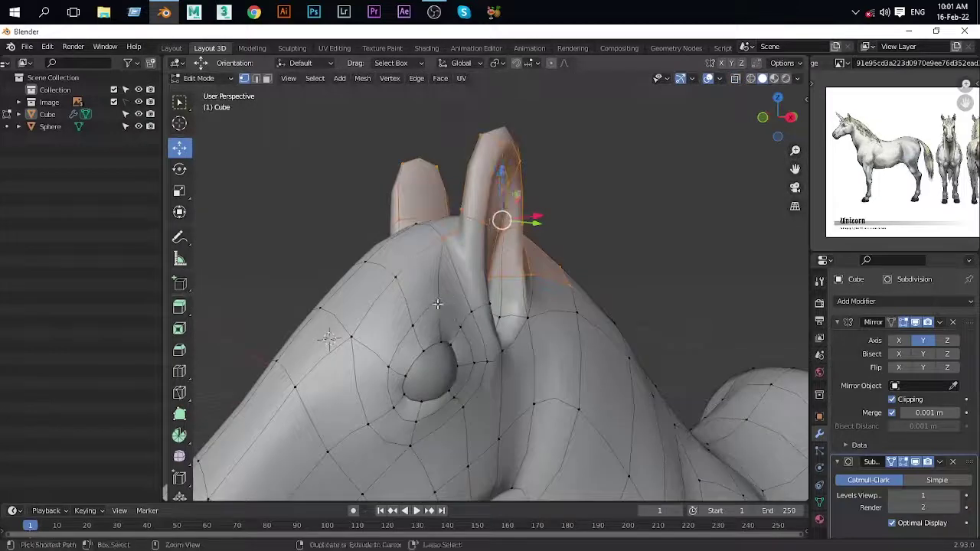
pyautogui.moveTo(528, 312); pyautogui.dragTo(463, 384, button='middle')
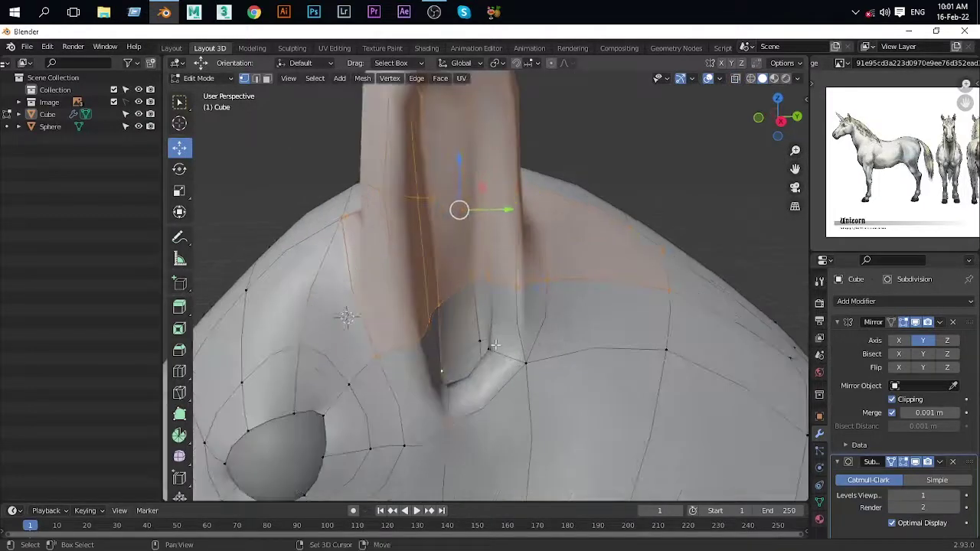
pyautogui.moveTo(495, 345)
pyautogui.mouseDown(button='middle')
pyautogui.moveTo(488, 340)
pyautogui.moveTo(477, 367)
pyautogui.mouseUp(button='middle')
pyautogui.scroll(-3, 490, 341)
# Step: In Right Ortho view with X-ray, select the ear base, move the ear into place, and preview
pyautogui.press('KP_3')
pyautogui.moveTo(387, 252); pyautogui.dragTo(470, 373)
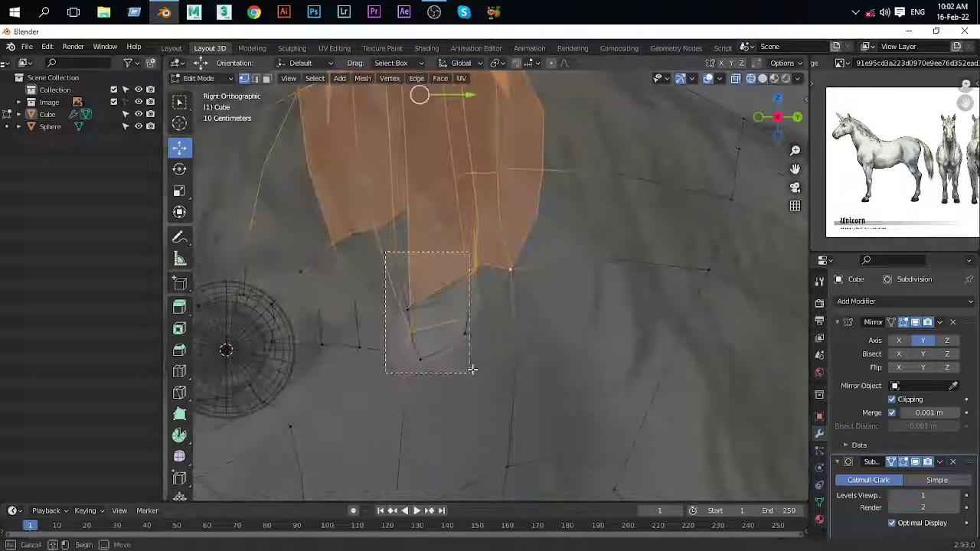
pyautogui.press('z')
pyautogui.click(433, 349)
pyautogui.moveTo(433, 349)
pyautogui.mouseDown(button='middle')
pyautogui.moveTo(519, 273)
pyautogui.moveTo(521, 247)
pyautogui.mouseUp(button='middle')
pyautogui.moveTo(521, 247); pyautogui.dragTo(540, 250)
pyautogui.press('Tab')
pyautogui.moveTo(540, 250)
pyautogui.mouseDown(button='middle')
pyautogui.moveTo(585, 242)
pyautogui.moveTo(545, 269)
pyautogui.mouseUp(button='middle')
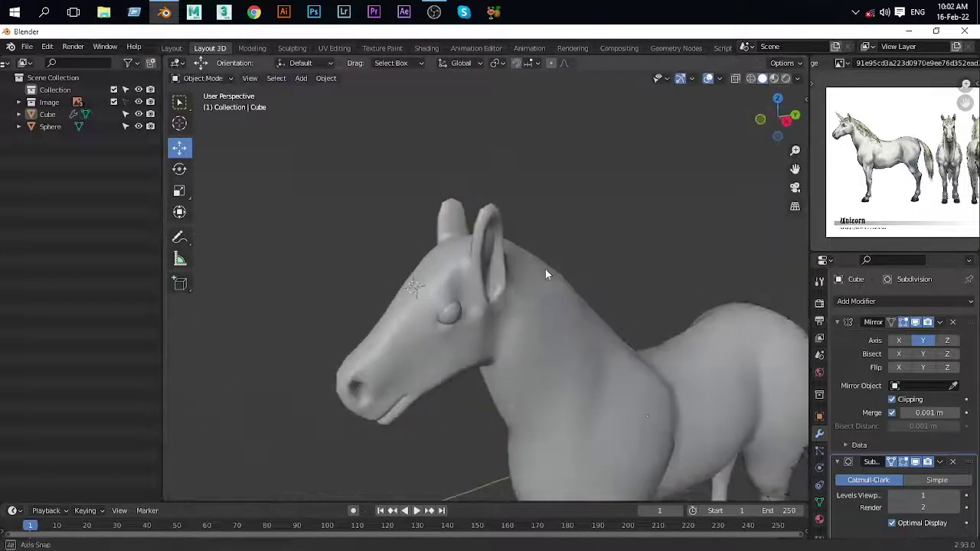
# Step: Nudge the ear vertices again and preview the ear rising from the smoothed head
pyautogui.press('Tab')
pyautogui.scroll(3, 521, 261)
pyautogui.press('g')
pyautogui.click(514, 325)
pyautogui.scroll(-3, 514, 325)
pyautogui.press('Tab')
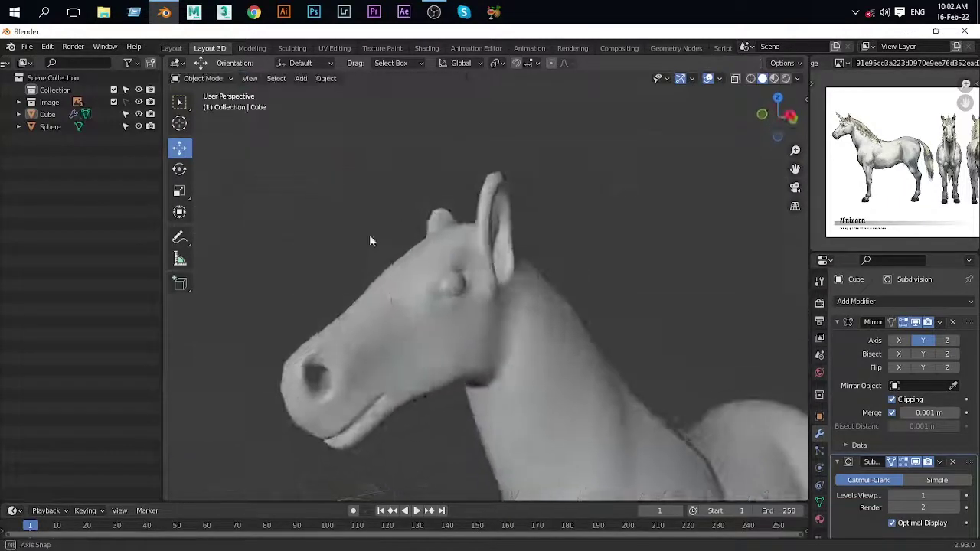
pyautogui.moveTo(369, 235); pyautogui.dragTo(459, 253, button='middle')
pyautogui.scroll(-2, 459, 253)
pyautogui.scroll(3, 903, 139)
pyautogui.scroll(2, 904, 139)
pyautogui.press('Tab')
pyautogui.scroll(5, 514, 253)
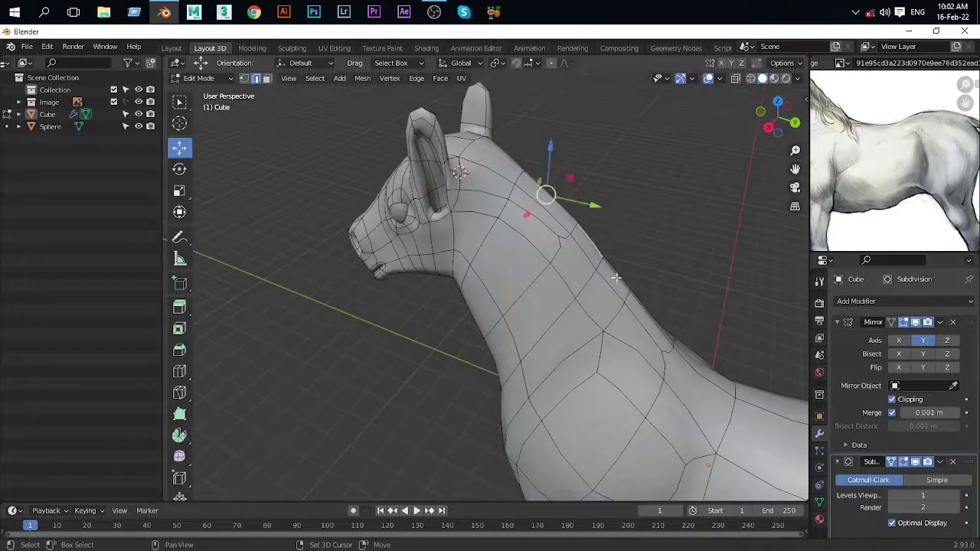
# Step: Replace the Mirror modifier with a new one below Subdivision, mirroring on the Y axis only
pyautogui.press('KP_3')
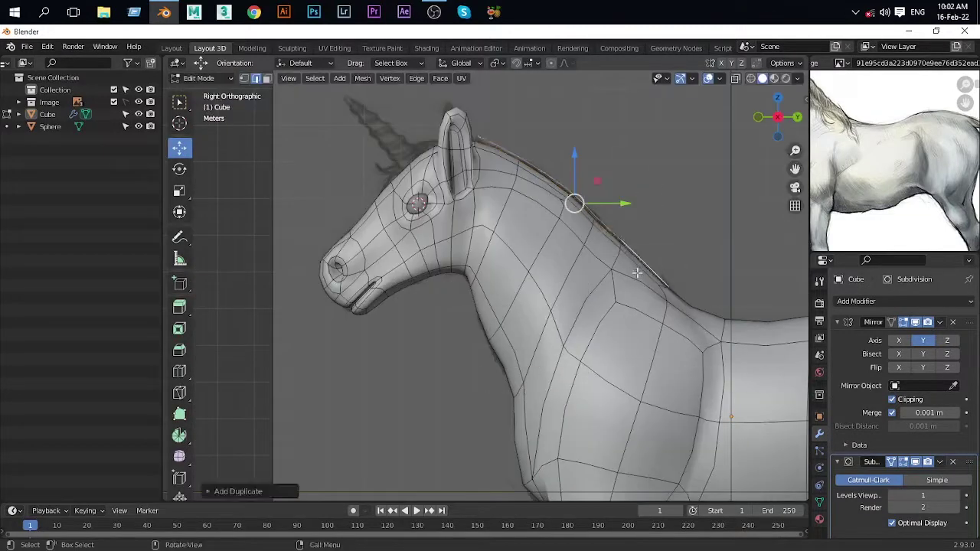
pyautogui.press('KP_7')
pyautogui.click(953, 321)
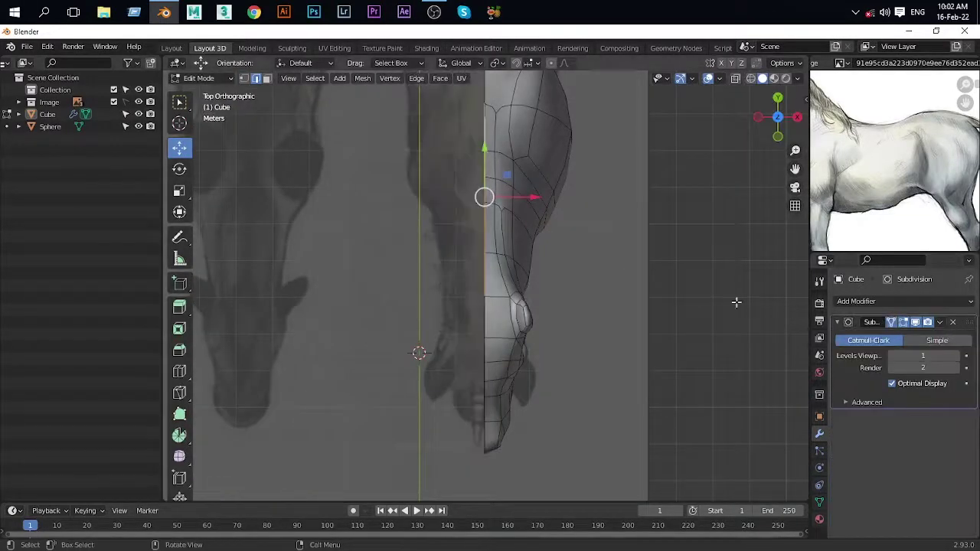
pyautogui.click(886, 302)
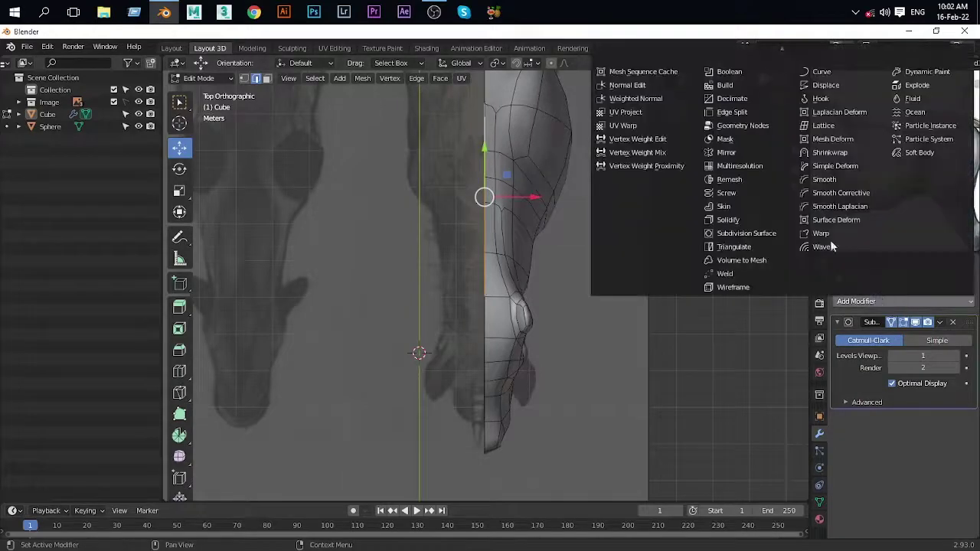
pyautogui.click(737, 152)
pyautogui.moveTo(611, 295); pyautogui.dragTo(529, 246, button='middle')
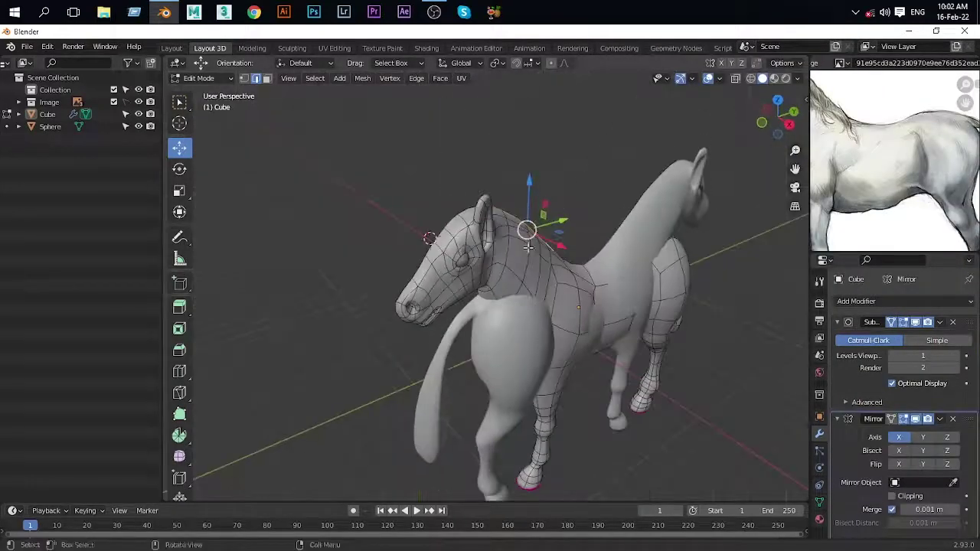
pyautogui.click(898, 440)
pyautogui.press('KP_1')
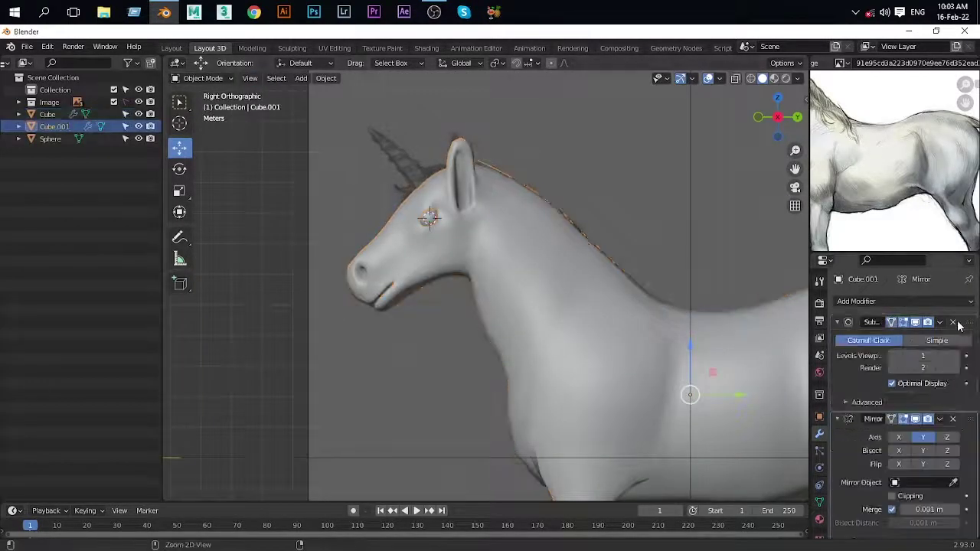
# Step: Remove the mane's Mirror modifier and move the strip along the neck from top view
pyautogui.click(952, 419)
pyautogui.press('Tab')
pyautogui.press('KP_7')
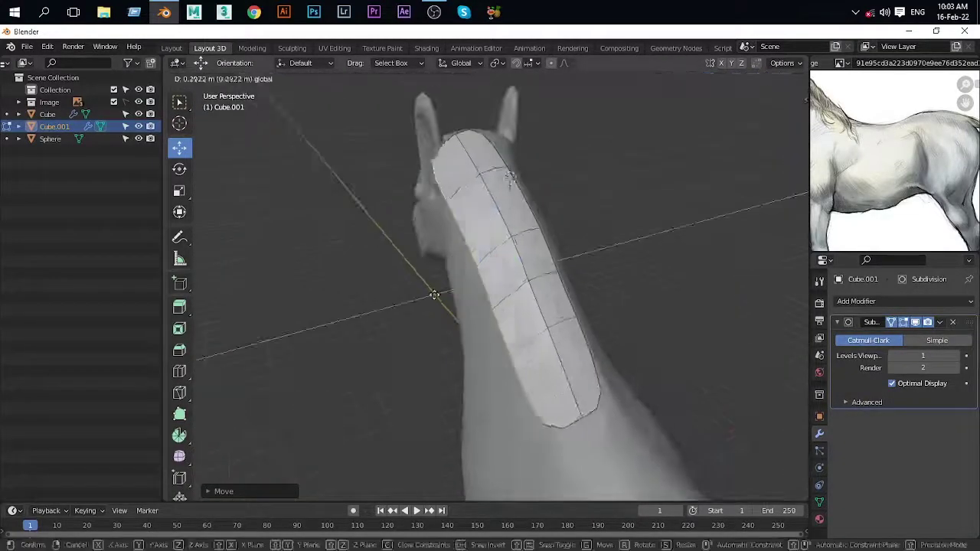
pyautogui.click(434, 295)
pyautogui.moveTo(435, 295); pyautogui.dragTo(464, 141, button='middle')
pyautogui.moveTo(476, 146); pyautogui.dragTo(500, 212)
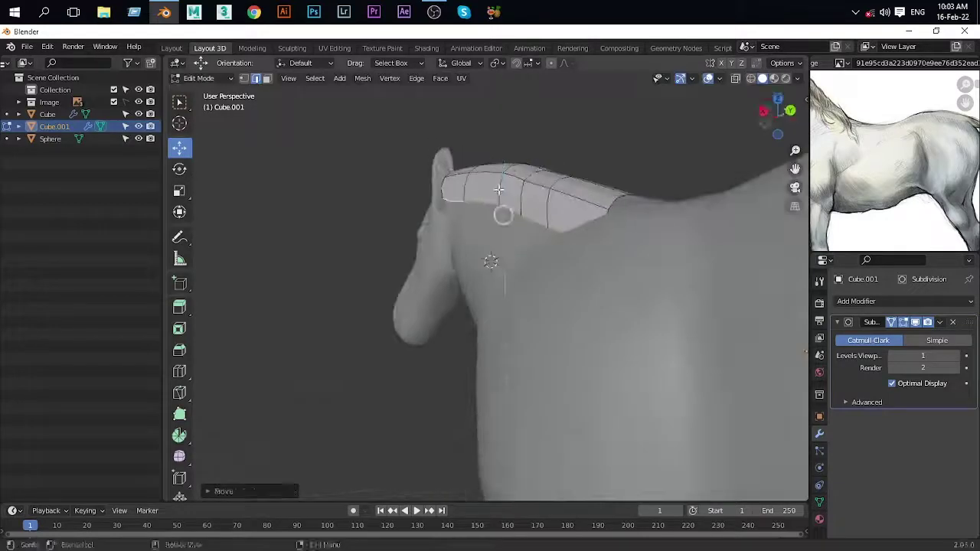
pyautogui.moveTo(499, 212)
pyautogui.mouseDown(button='middle')
pyautogui.moveTo(503, 201)
pyautogui.moveTo(551, 284)
pyautogui.moveTo(491, 355)
pyautogui.moveTo(429, 291)
pyautogui.moveTo(783, 210)
pyautogui.moveTo(467, 282)
pyautogui.mouseUp(button='middle')
pyautogui.scroll(3, 914, 135)
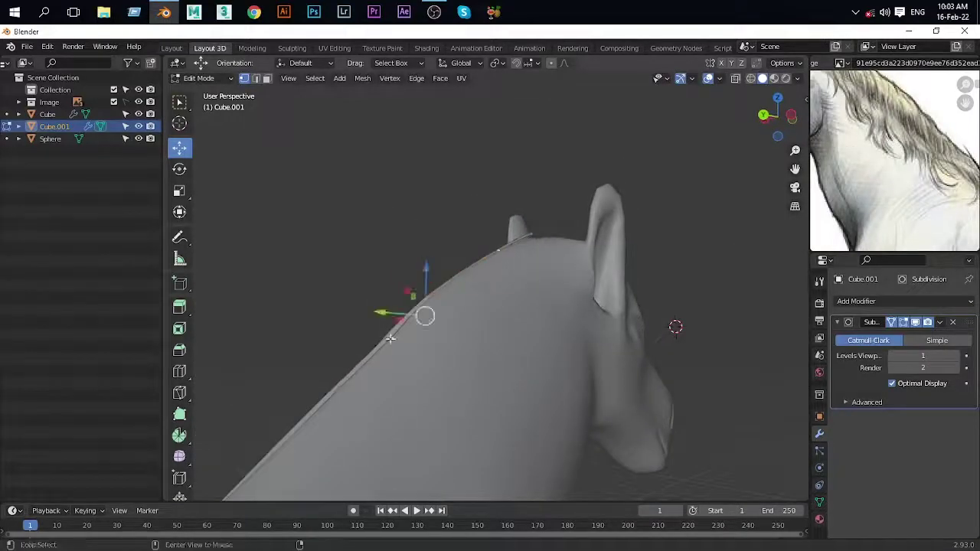
pyautogui.moveTo(391, 338)
pyautogui.mouseDown(button='middle')
pyautogui.moveTo(415, 290)
pyautogui.moveTo(504, 295)
pyautogui.moveTo(480, 301)
pyautogui.mouseUp(button='middle')
# Step: Check the mane in see-through view and nudge its vertices closer to the head and neck
pyautogui.hotkey('alt', 'z')
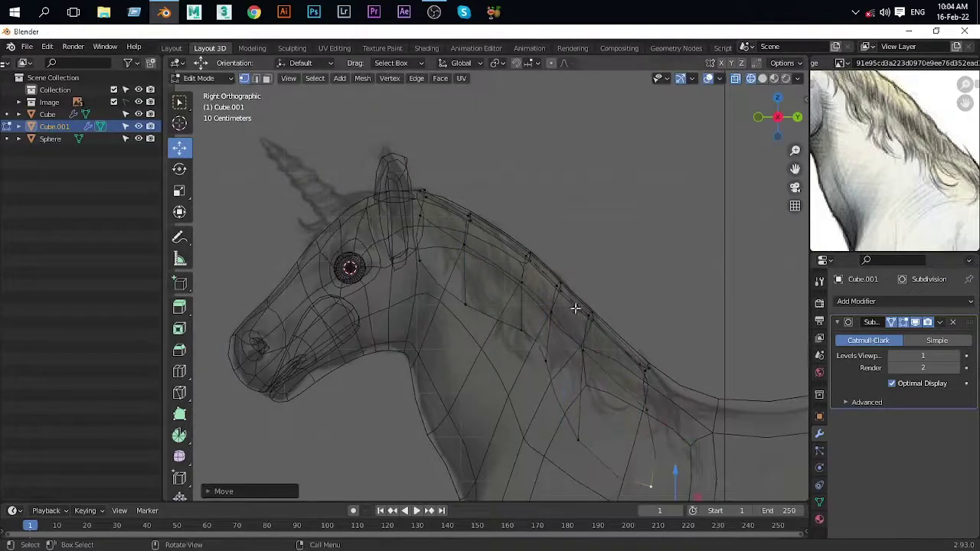
pyautogui.hotkey('alt', 'z')
pyautogui.moveTo(575, 309); pyautogui.dragTo(492, 255, button='middle')
pyautogui.click(422, 386)
pyautogui.scroll(5, 422, 386)
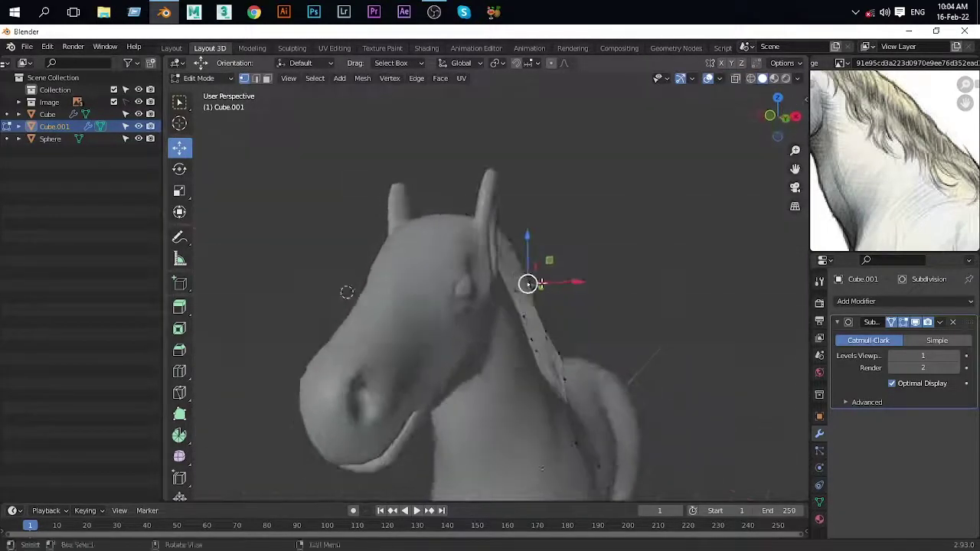
pyautogui.moveTo(422, 386)
pyautogui.mouseDown(button='middle')
pyautogui.moveTo(504, 216)
pyautogui.moveTo(445, 291)
pyautogui.moveTo(467, 312)
pyautogui.mouseUp(button='middle')
pyautogui.click(549, 229)
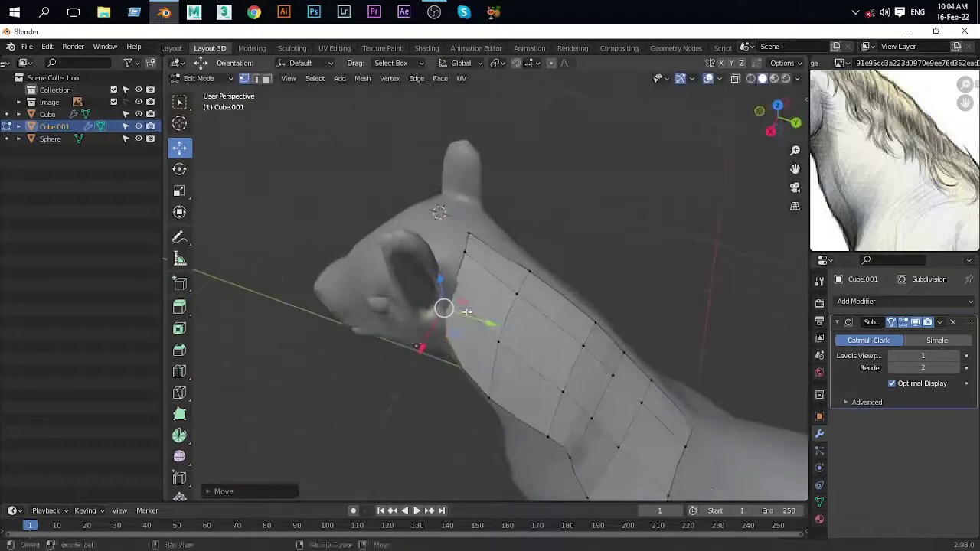
pyautogui.click(415, 351)
pyautogui.moveTo(415, 351); pyautogui.dragTo(557, 286, button='middle')
pyautogui.moveTo(614, 274)
pyautogui.mouseDown(button='middle')
pyautogui.moveTo(604, 288)
pyautogui.moveTo(625, 281)
pyautogui.moveTo(493, 334)
pyautogui.moveTo(547, 294)
pyautogui.mouseUp(button='middle')
# Step: Pull the selected mane vertices snugly against the neck, then return to Object Mode
pyautogui.press('g')
pyautogui.click(605, 288)
pyautogui.moveTo(547, 295); pyautogui.dragTo(510, 311)
pyautogui.moveTo(497, 323); pyautogui.dragTo(513, 316, button='middle')
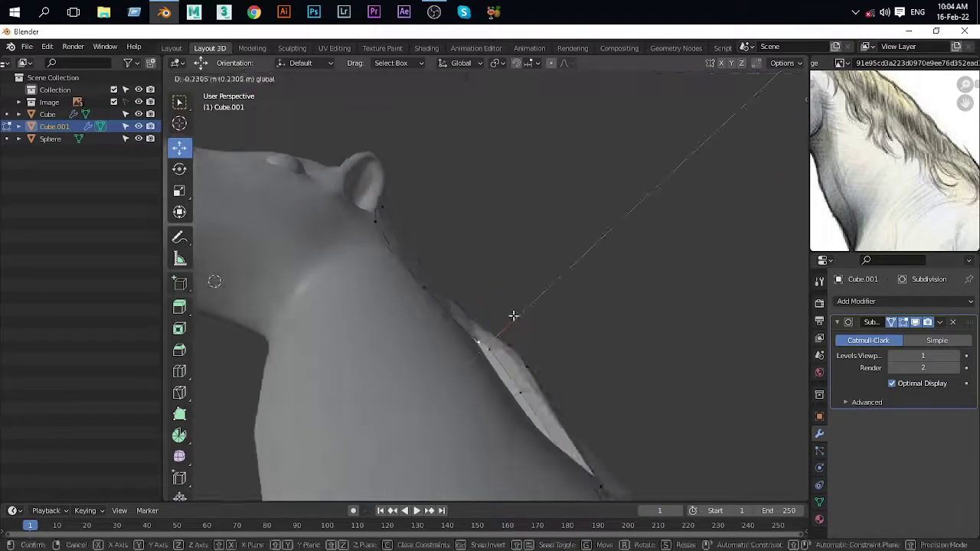
pyautogui.moveTo(468, 248)
pyautogui.mouseDown(button='middle')
pyautogui.moveTo(600, 278)
pyautogui.moveTo(539, 335)
pyautogui.moveTo(521, 280)
pyautogui.moveTo(467, 230)
pyautogui.moveTo(436, 307)
pyautogui.moveTo(506, 328)
pyautogui.mouseUp(button='middle')
pyautogui.scroll(-5, 521, 280)
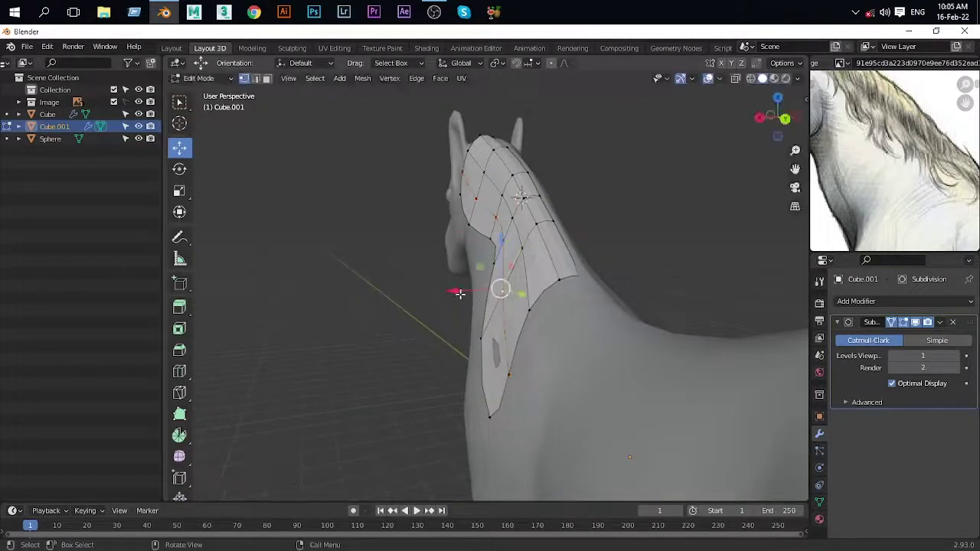
pyautogui.moveTo(458, 293); pyautogui.dragTo(619, 254, button='middle')
pyautogui.press('Tab')
pyautogui.rightClick(448, 269)
pyautogui.click(449, 270)
pyautogui.scroll(-5, 521, 193)
# Step: Extrude the mane's front edge forward over the head in X-ray side view
pyautogui.scroll(5, 559, 254)
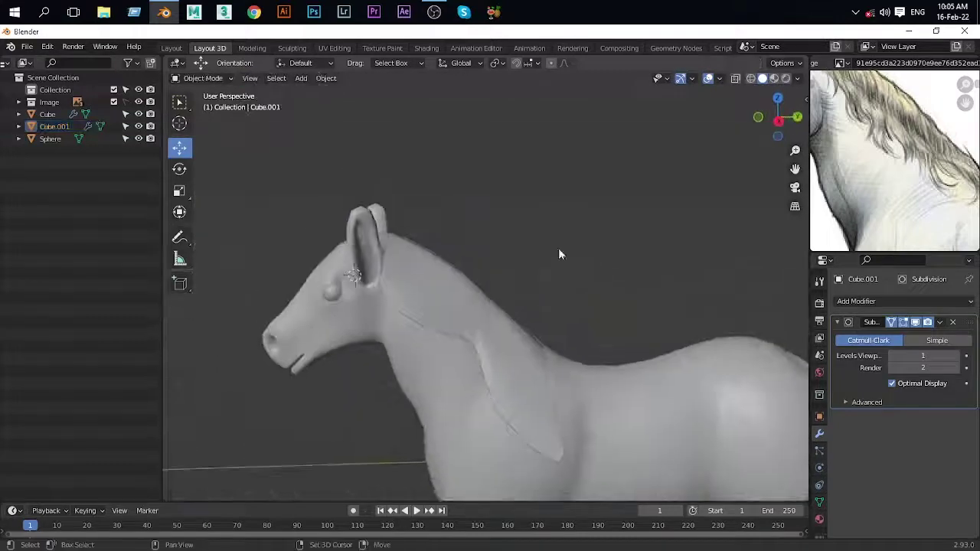
pyautogui.moveTo(419, 261)
pyautogui.mouseDown(button='middle')
pyautogui.moveTo(421, 243)
pyautogui.moveTo(432, 249)
pyautogui.mouseUp(button='middle')
pyautogui.press('Tab')
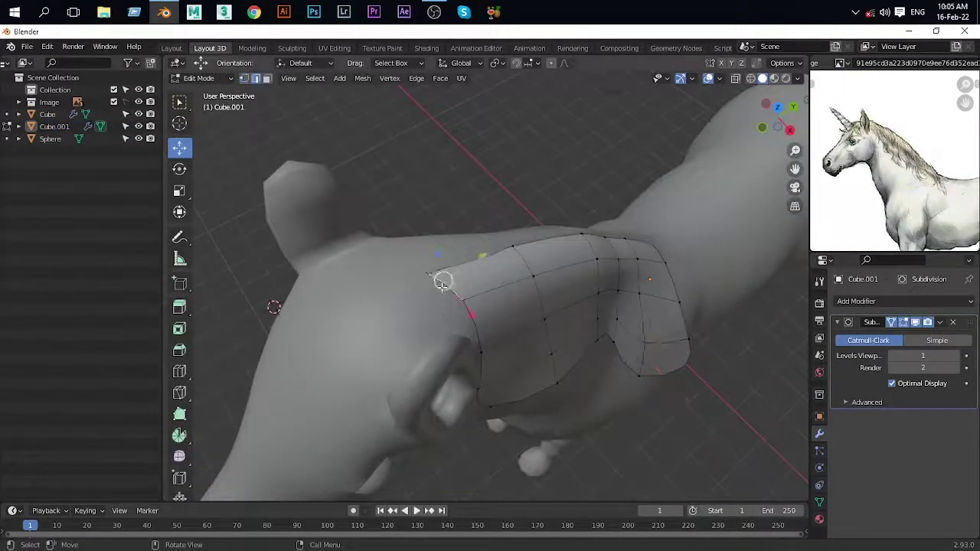
pyautogui.press('KP_3')
pyautogui.hotkey('alt', 'z')
pyautogui.press('e')
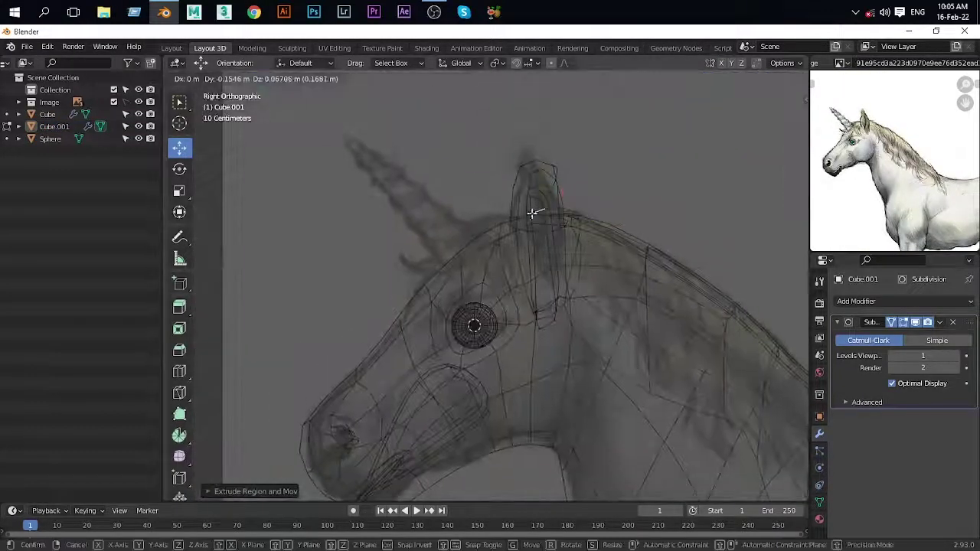
pyautogui.moveTo(399, 259); pyautogui.dragTo(314, 273, button='middle')
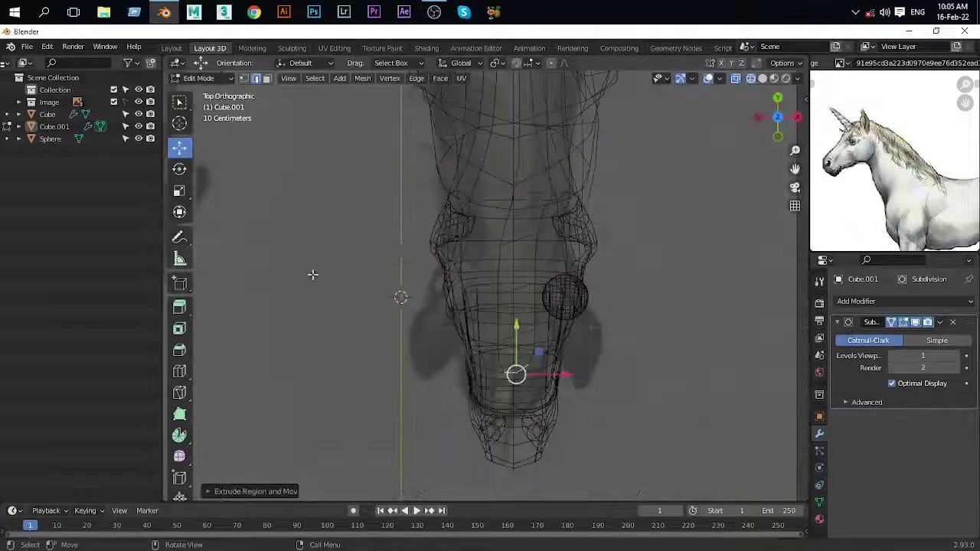
pyautogui.hotkey('alt', 'z')
pyautogui.moveTo(434, 299)
pyautogui.mouseDown(button='middle')
pyautogui.moveTo(549, 290)
pyautogui.moveTo(534, 319)
pyautogui.moveTo(574, 242)
pyautogui.mouseUp(button='middle')
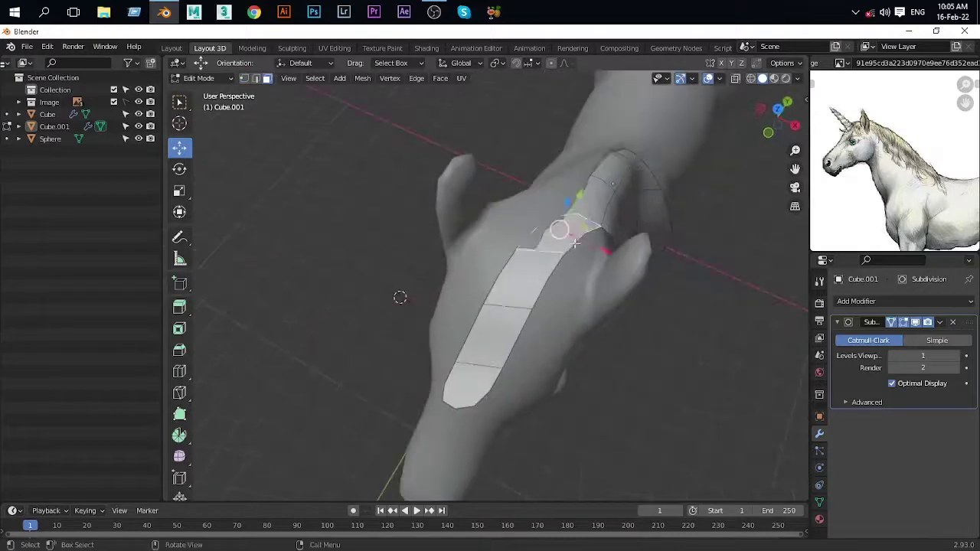
# Step: Position the forelock vertices down the forehead between the ears
pyautogui.press('KP_7')
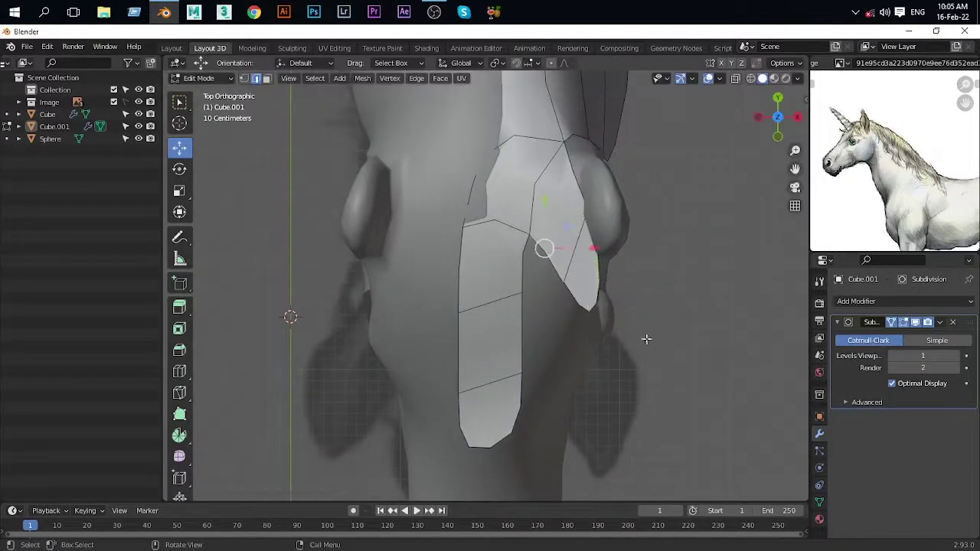
pyautogui.press('KP_3')
pyautogui.moveTo(577, 246); pyautogui.dragTo(494, 249)
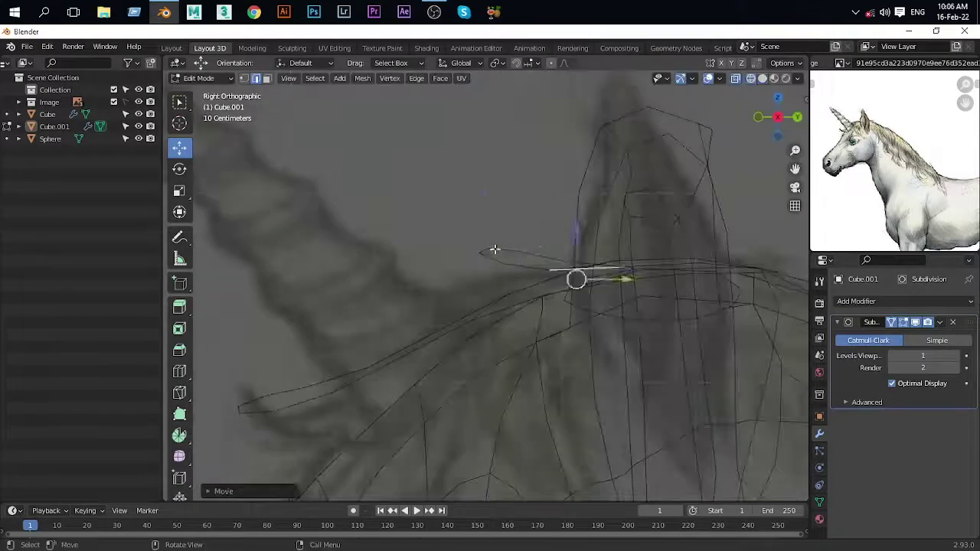
pyautogui.click(488, 248)
pyautogui.moveTo(488, 249); pyautogui.dragTo(545, 294, button='middle')
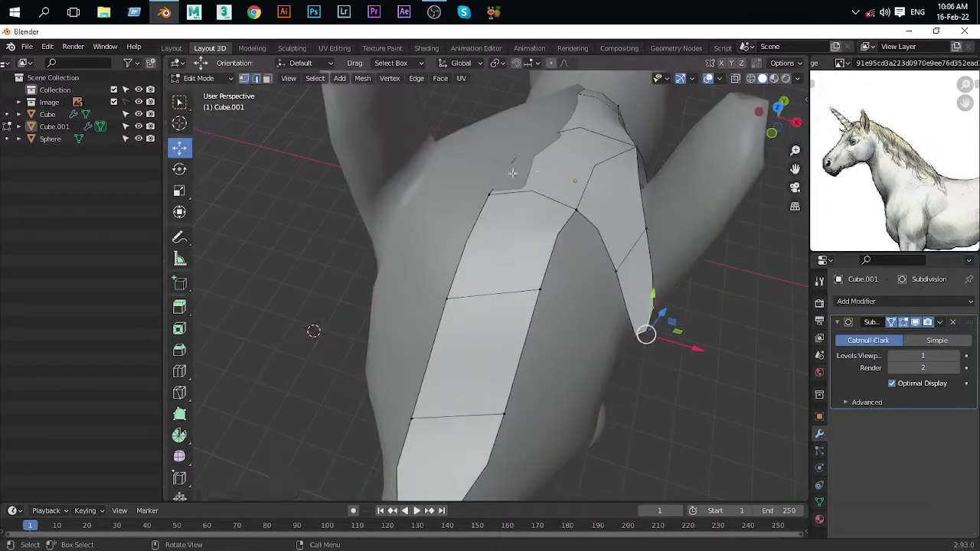
pyautogui.moveTo(512, 173); pyautogui.dragTo(553, 155, button='middle')
pyautogui.press('g')
pyautogui.moveTo(484, 223)
pyautogui.mouseDown(button='middle')
pyautogui.moveTo(499, 347)
pyautogui.moveTo(652, 423)
pyautogui.mouseUp(button='middle')
# Step: Extend the forelock further, undo the unwanted scaling, and view the whole horse in Object Mode
pyautogui.press('e')
pyautogui.click(652, 422)
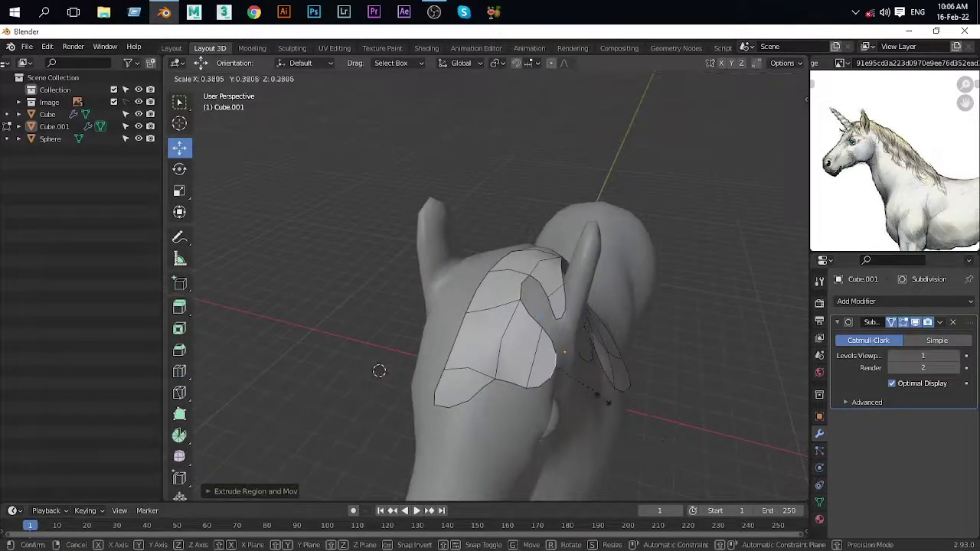
pyautogui.press('Escape')
pyautogui.moveTo(605, 385); pyautogui.dragTo(514, 351, button='middle')
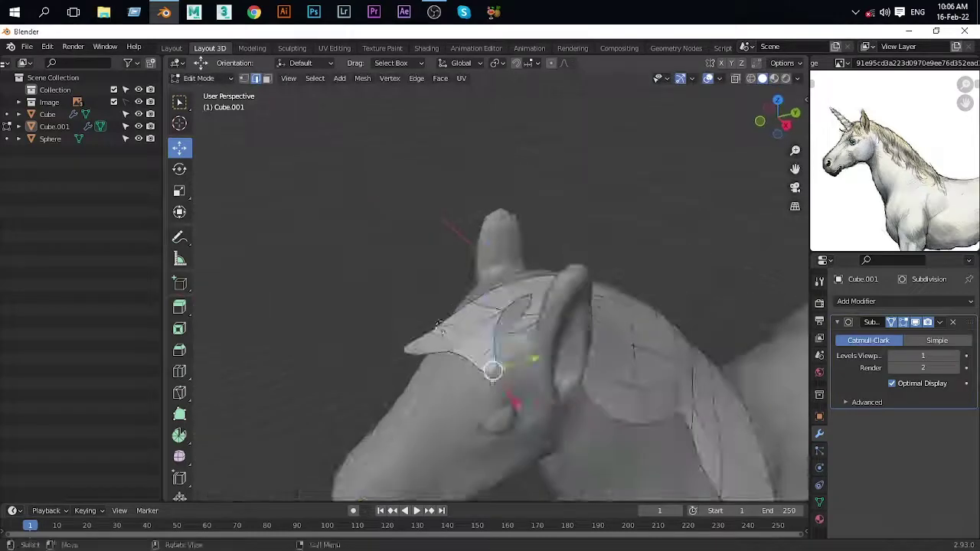
pyautogui.press('Tab')
pyautogui.scroll(-5, 513, 322)
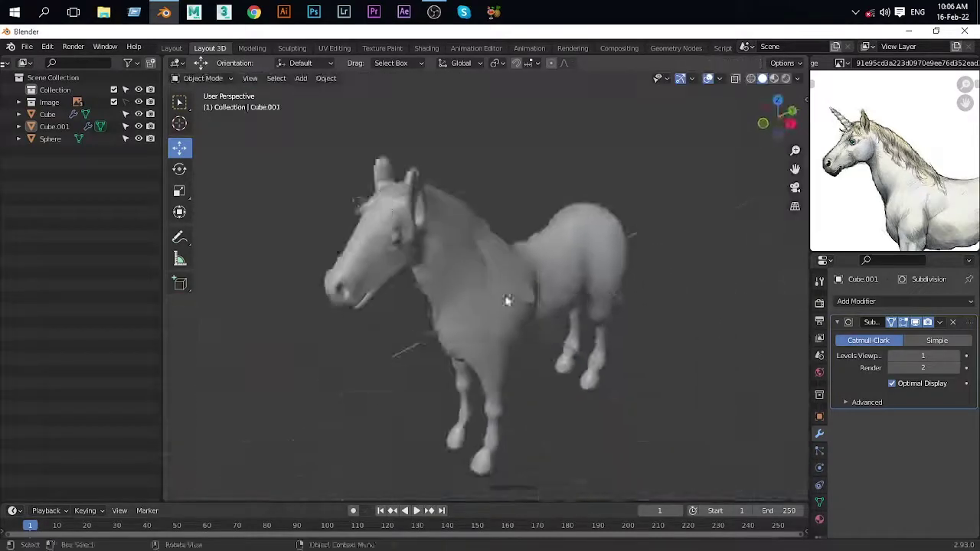
pyautogui.moveTo(506, 299)
pyautogui.mouseDown(button='middle')
pyautogui.moveTo(438, 248)
pyautogui.moveTo(604, 300)
pyautogui.moveTo(545, 255)
pyautogui.mouseUp(button='middle')
# Step: Select the horse body Cube and enter Edit Mode in Right Ortho side view
pyautogui.click(544, 255)
pyautogui.press('Tab')
pyautogui.scroll(3, 544, 256)
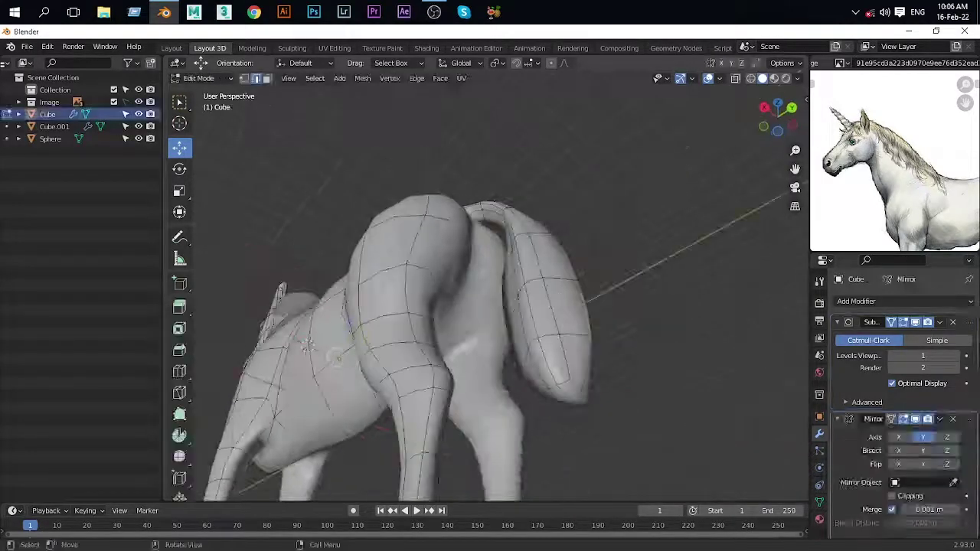
pyautogui.moveTo(606, 265); pyautogui.dragTo(534, 304, button='middle')
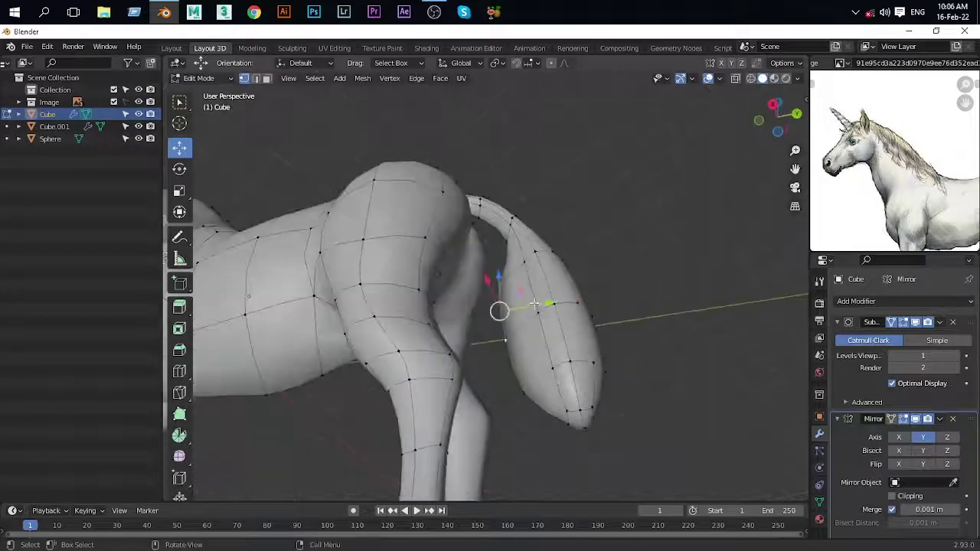
pyautogui.scroll(-3, 559, 363)
pyautogui.moveTo(559, 363)
pyautogui.mouseDown(button='middle')
pyautogui.moveTo(536, 337)
pyautogui.moveTo(569, 344)
pyautogui.mouseUp(button='middle')
pyautogui.press('Tab')
pyautogui.scroll(-2, 525, 387)
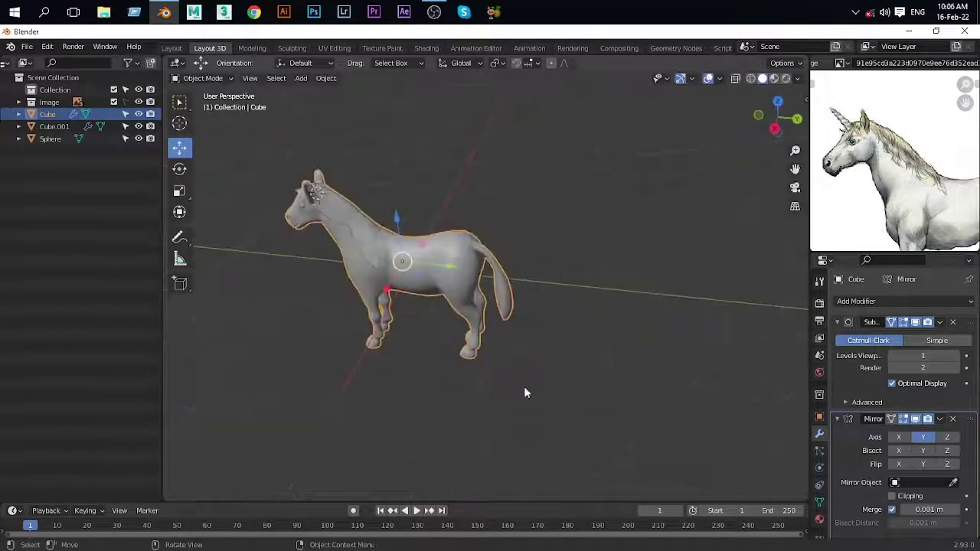
pyautogui.press('KP_3')
pyautogui.press('Tab')
pyautogui.scroll(5, 559, 363)
# Step: Move successive rings of tail vertices to follow the reference tail's curve
pyautogui.moveTo(497, 217); pyautogui.dragTo(535, 255)
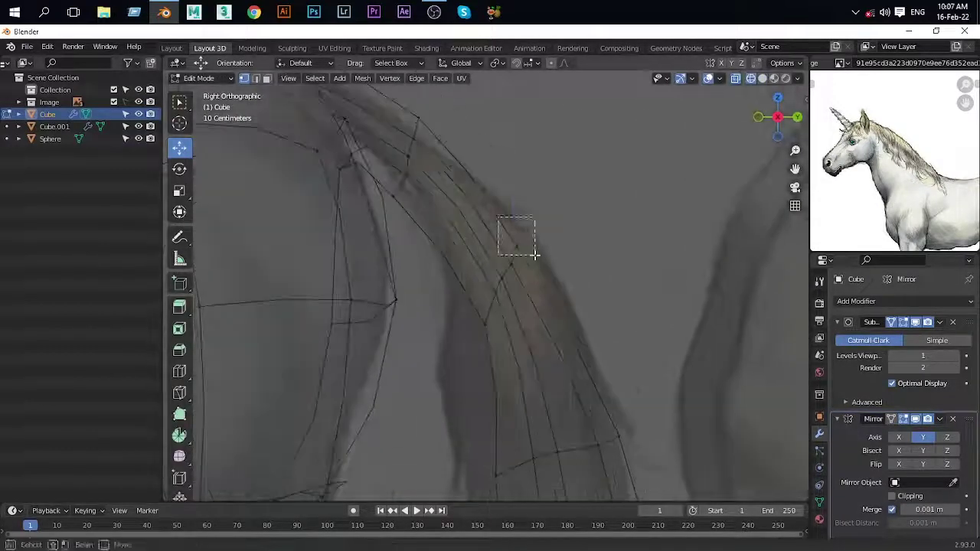
pyautogui.click(458, 320)
pyautogui.keyDown('shift'); pyautogui.moveTo(458, 320); pyautogui.dragTo(437, 163, button='middle'); pyautogui.keyUp('shift')
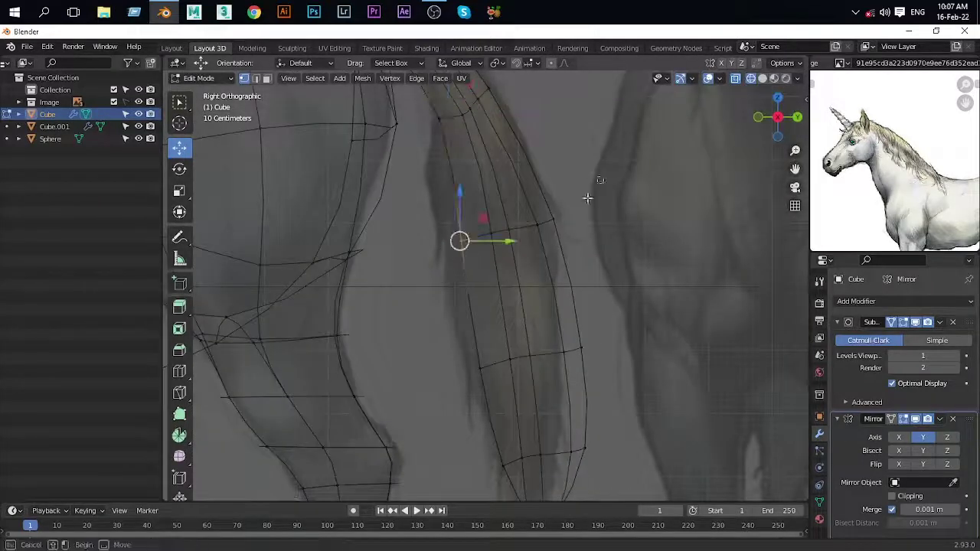
pyautogui.moveTo(661, 300); pyautogui.dragTo(464, 392)
pyautogui.click(516, 371)
pyautogui.keyDown('shift'); pyautogui.moveTo(516, 372); pyautogui.dragTo(516, 249, button='middle'); pyautogui.keyUp('shift')
pyautogui.moveTo(405, 313); pyautogui.dragTo(577, 378)
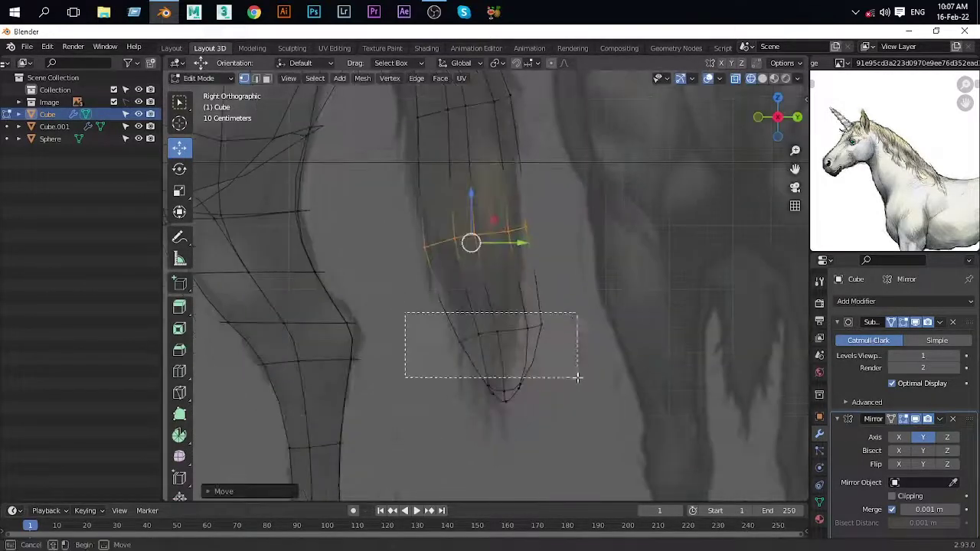
pyautogui.click(498, 373)
pyautogui.moveTo(499, 374); pyautogui.dragTo(569, 160, button='middle')
pyautogui.scroll(3, 486, 333)
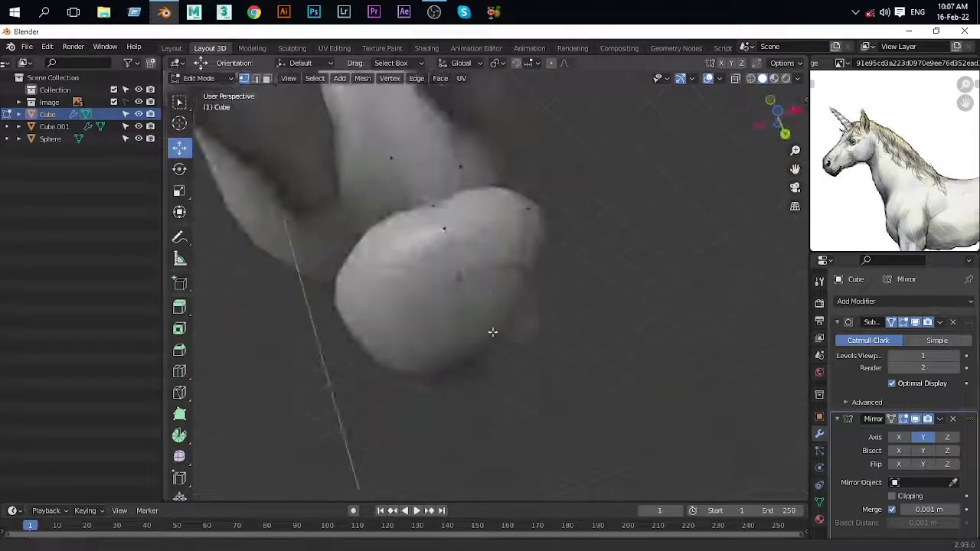
pyautogui.scroll(2, 465, 456)
# Step: Adjust the tail-tip vertices, cancelling the stray move, and realign to the side view
pyautogui.press('g')
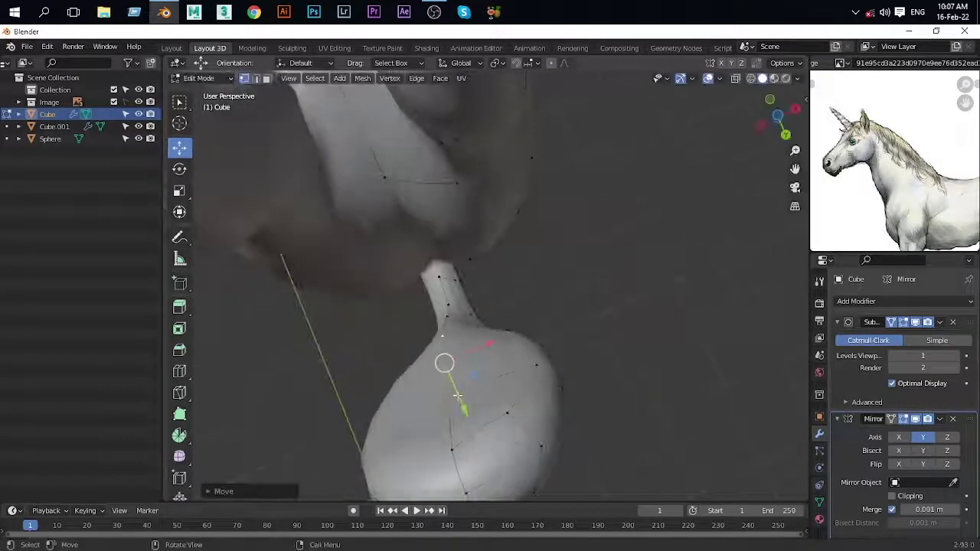
pyautogui.moveTo(464, 433)
pyautogui.mouseDown(button='middle')
pyautogui.moveTo(439, 379)
pyautogui.moveTo(421, 400)
pyautogui.moveTo(425, 439)
pyautogui.mouseUp(button='middle')
pyautogui.rightClick(371, 468)
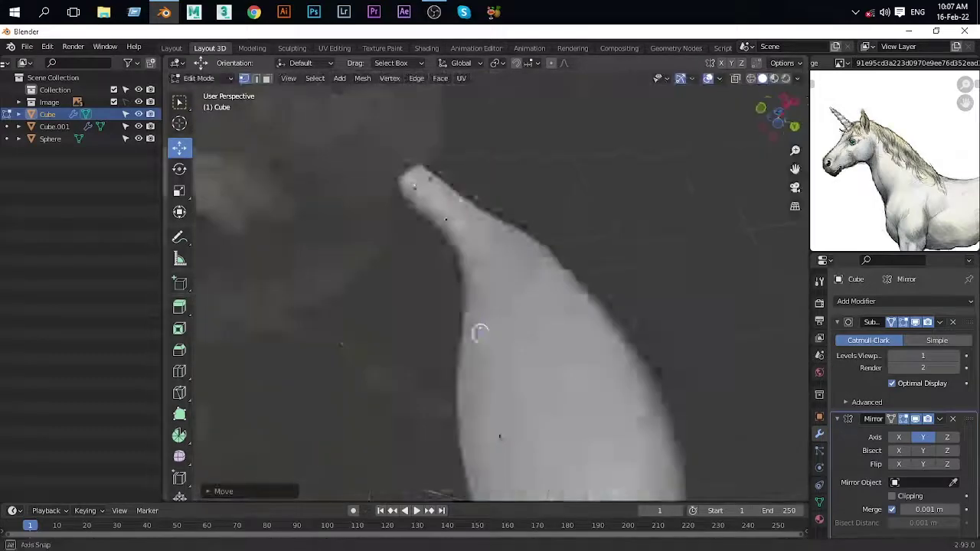
pyautogui.moveTo(477, 330)
pyautogui.mouseDown(button='middle')
pyautogui.moveTo(501, 281)
pyautogui.moveTo(466, 192)
pyautogui.mouseUp(button='middle')
pyautogui.press('KP_3')
pyautogui.scroll(-3, 490, 346)
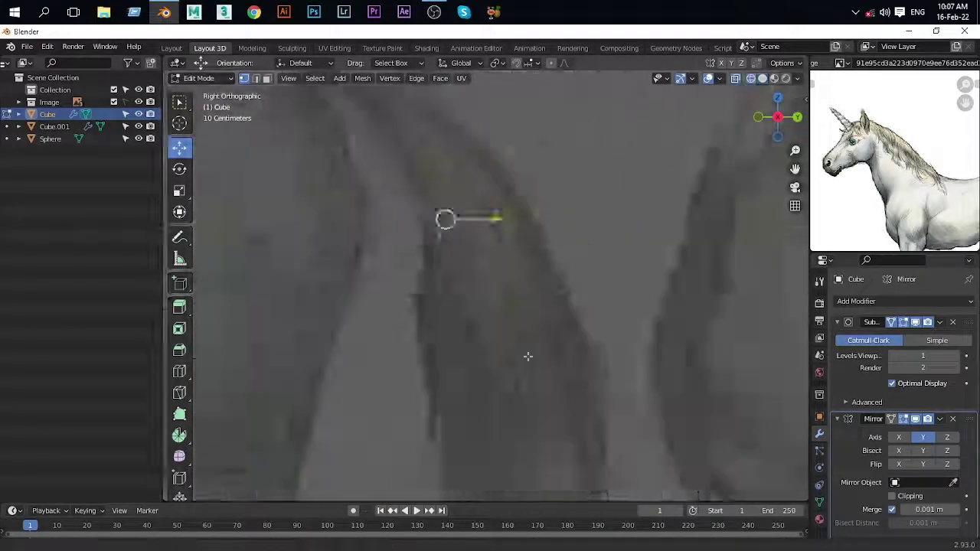
pyautogui.keyDown('shift'); pyautogui.moveTo(462, 259); pyautogui.dragTo(368, 244, button='middle'); pyautogui.keyUp('shift')
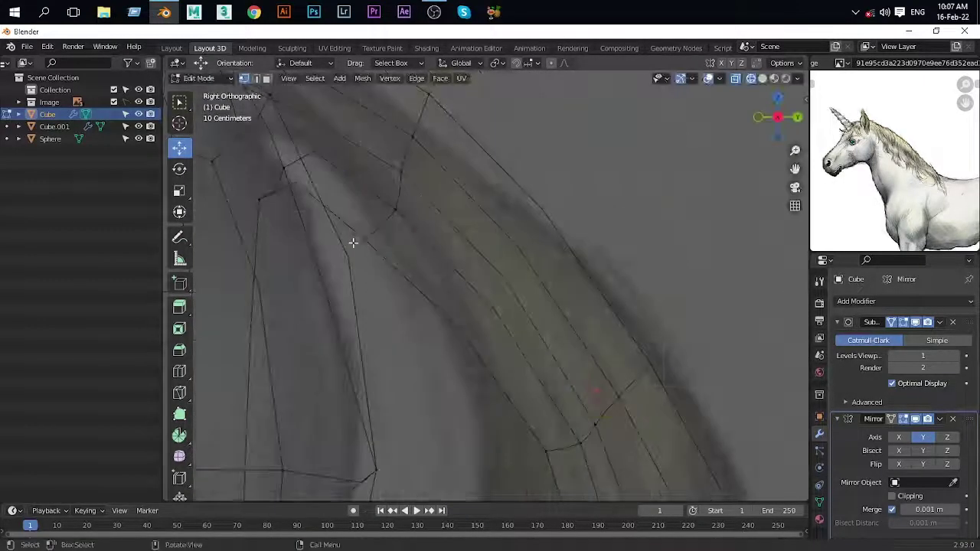